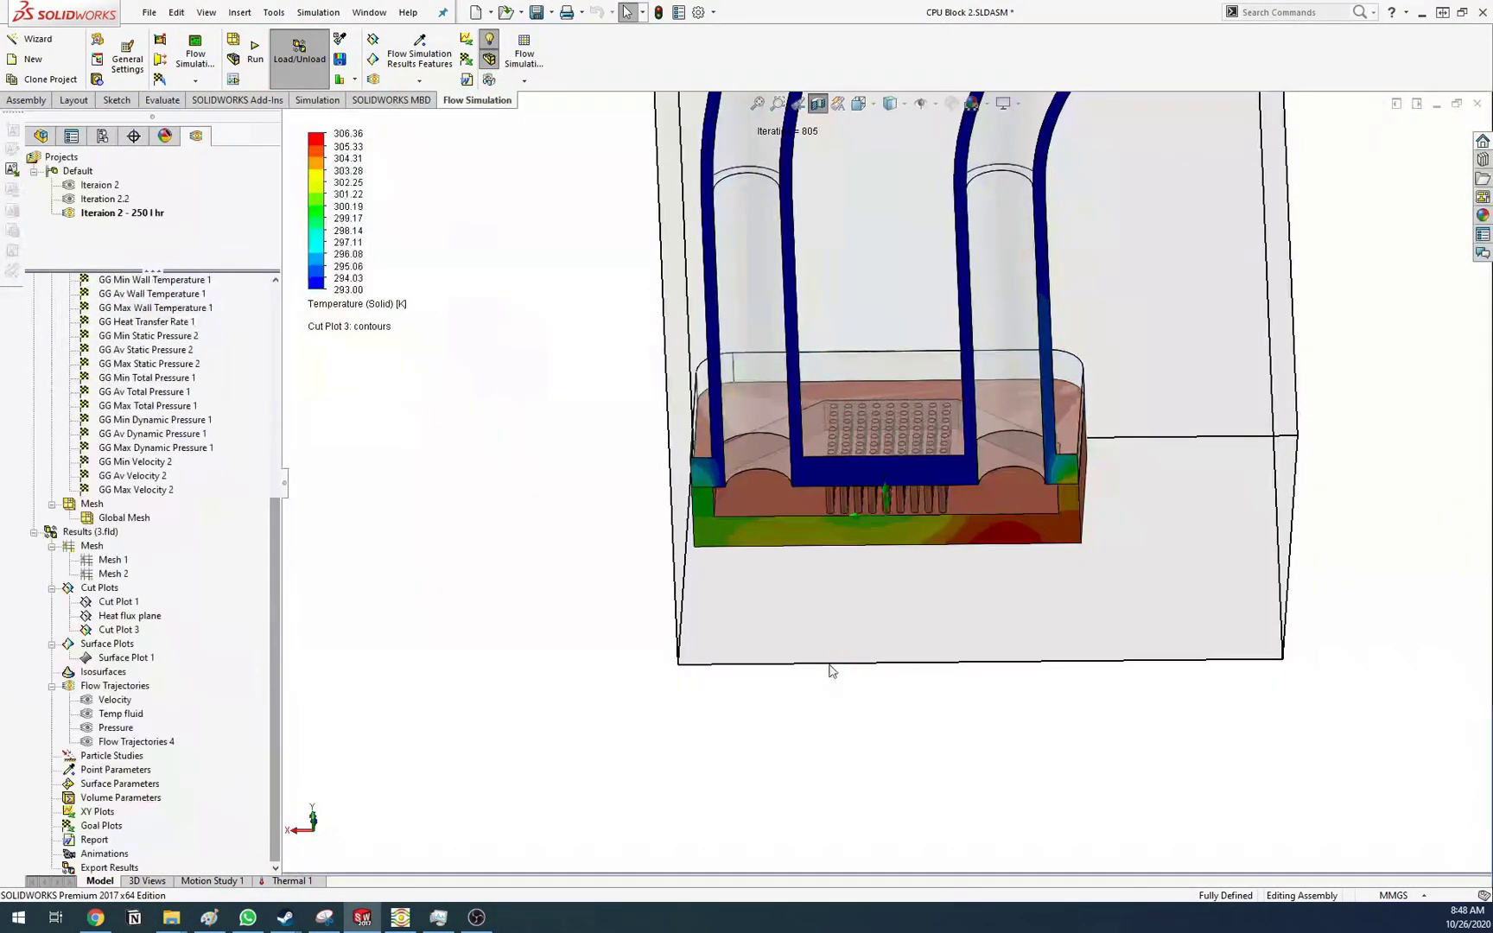
Examine the solid temperature contours of the cut plot across the copper block and both curved tubes
scroll(688, 716, "up", 2)
middle_click_drag(973, 531, 853, 736, "ctrl")
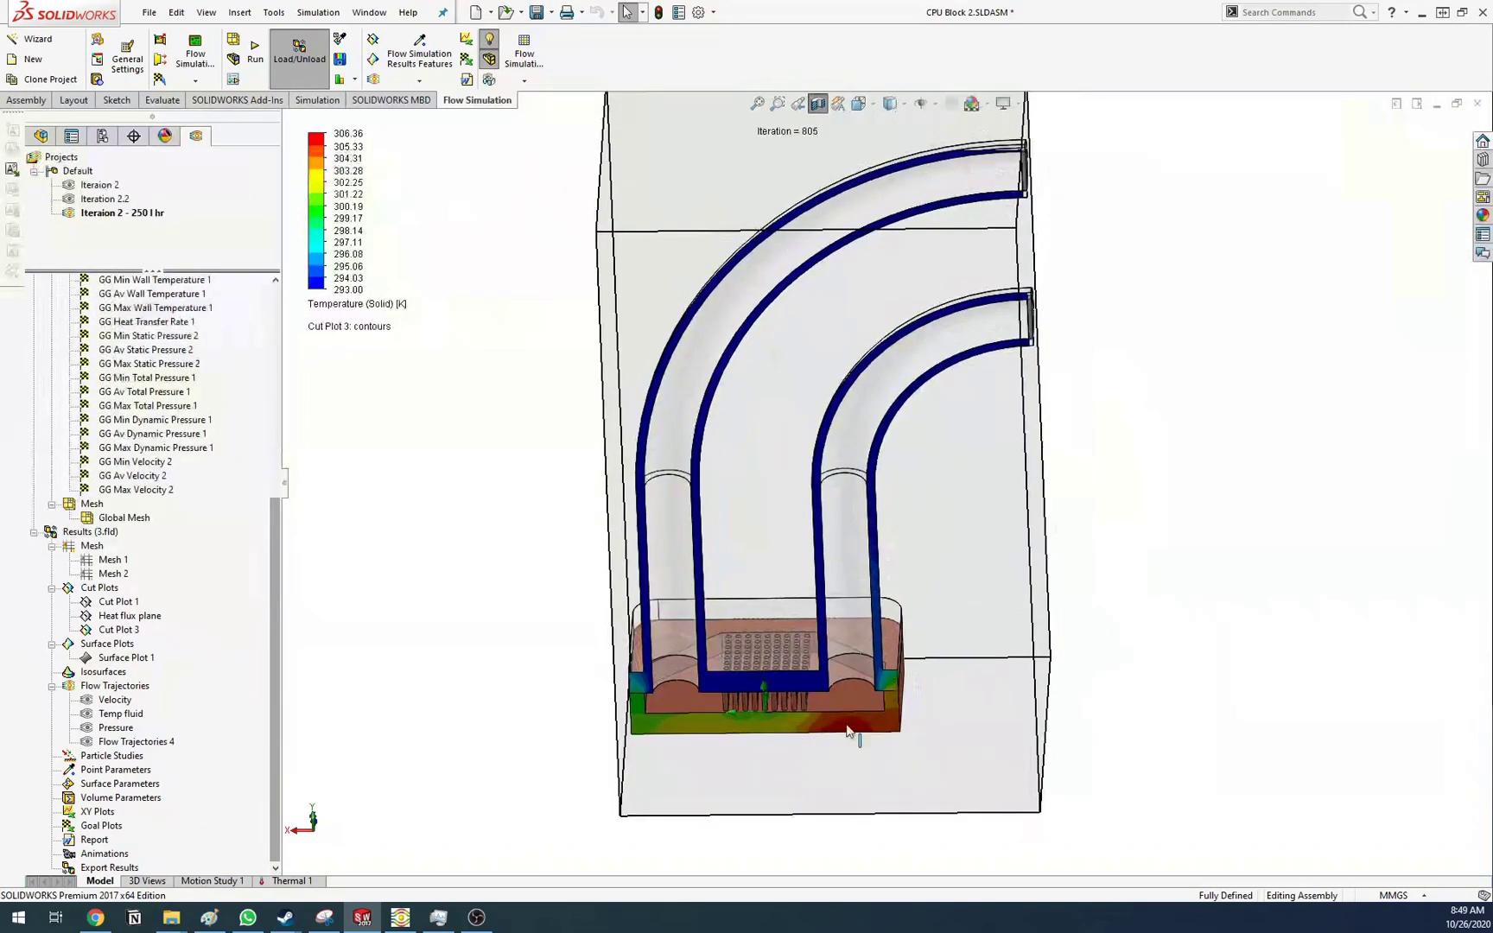
scroll(1149, 700, "up", 1)
middle_click_drag(1185, 699, 1243, 851)
scroll(974, 361, "down", 8)
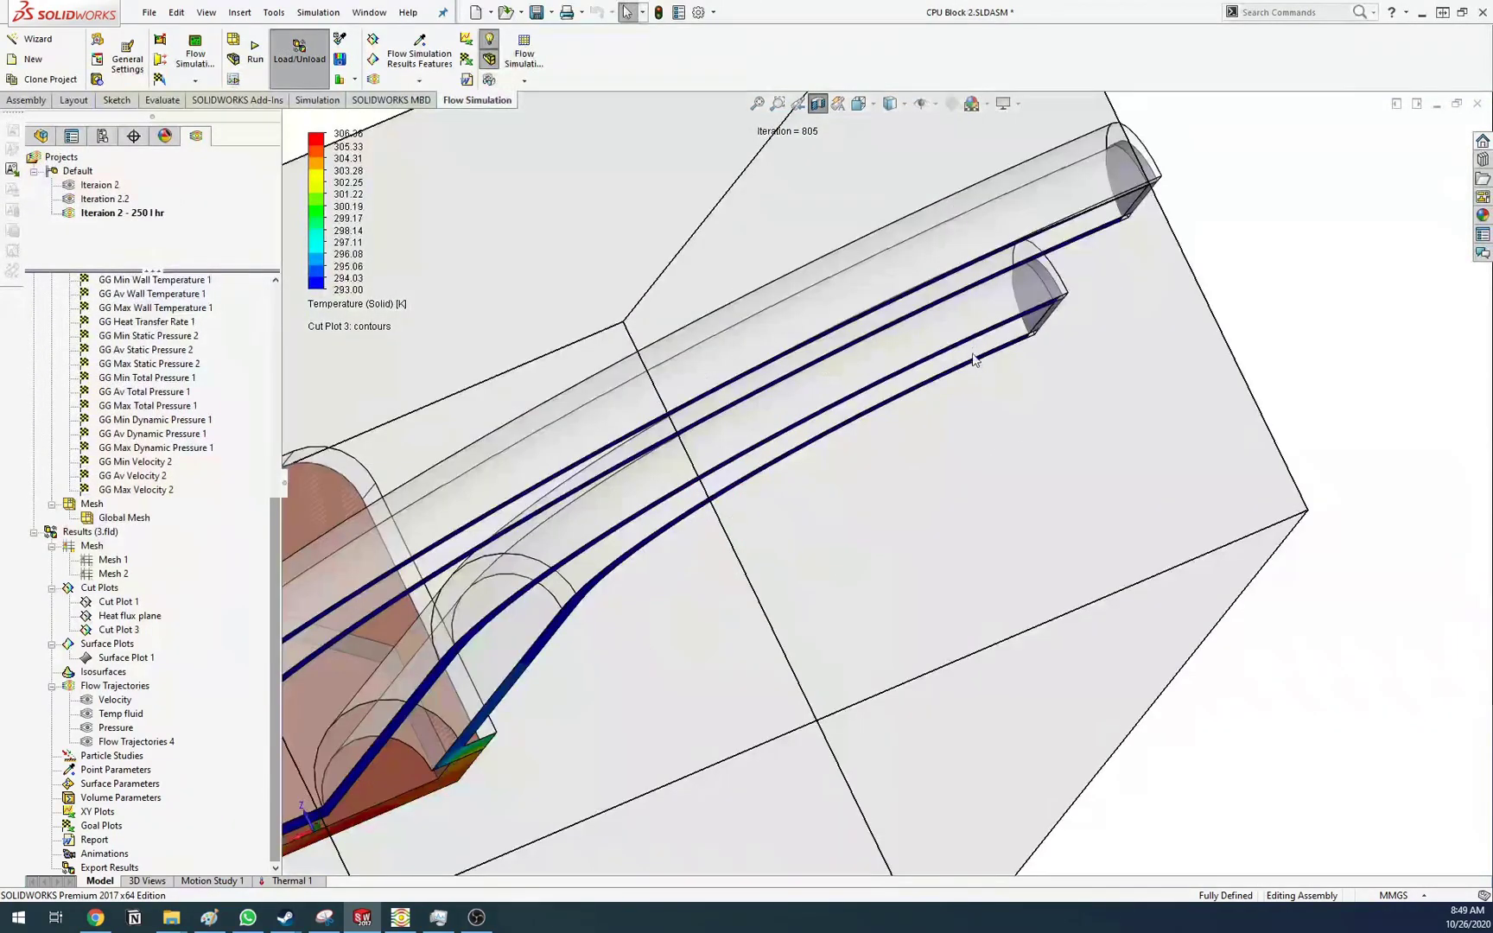
scroll(886, 488, "up", 6)
scroll(1015, 555, "up", 2)
middle_click_drag(1008, 556, 1043, 422, "ctrl")
middle_click_drag(982, 480, 973, 373)
scroll(993, 471, "up", 2)
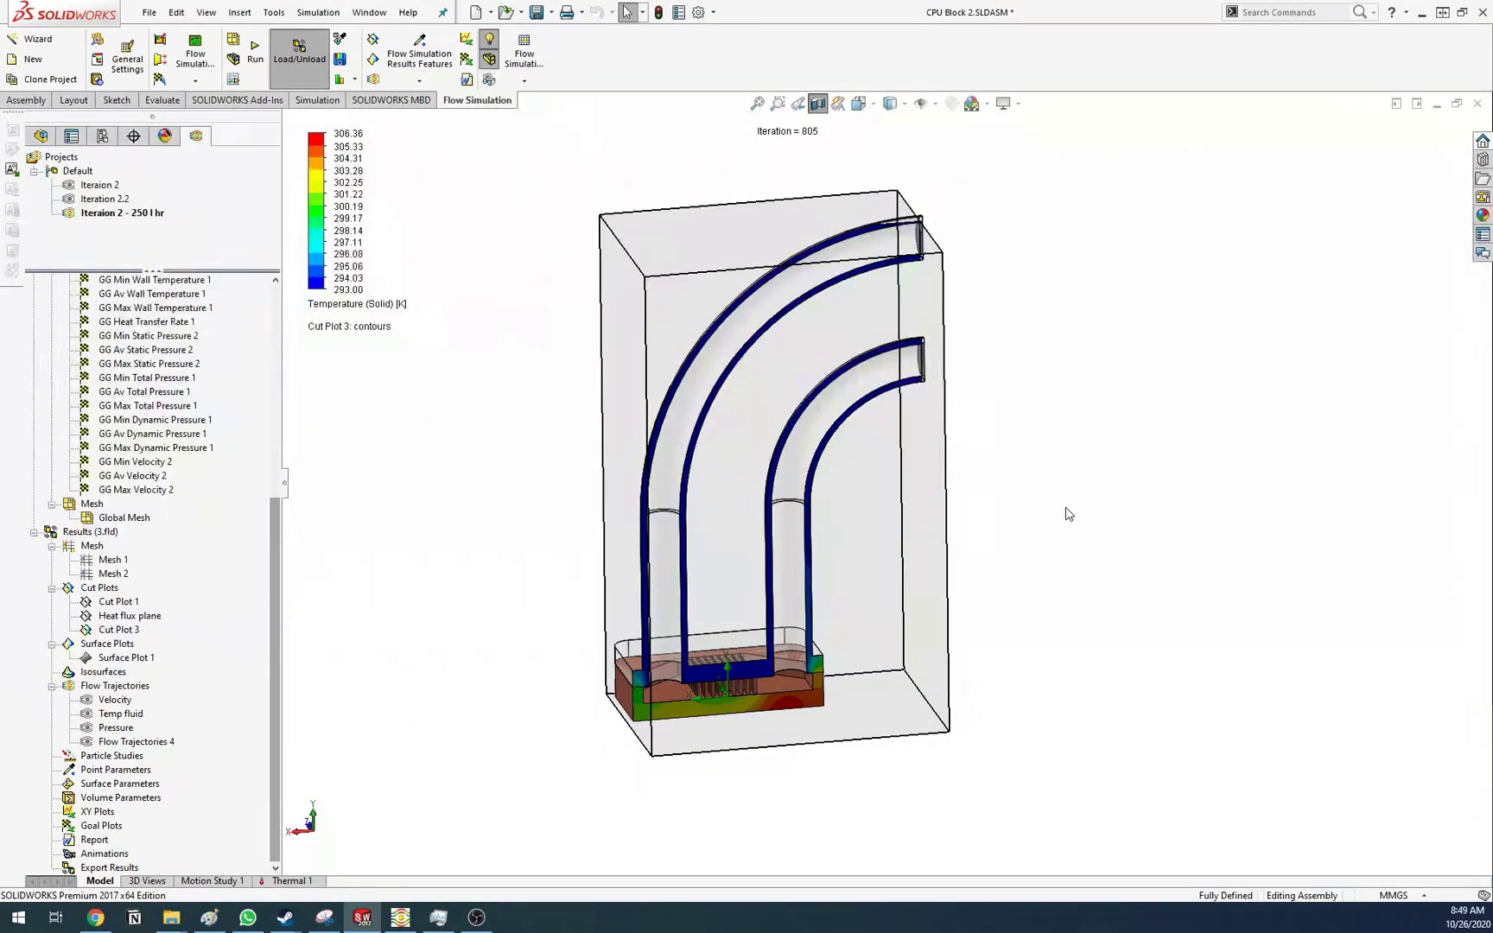
Inspect the tube ends and the block base in the Iteraion 2 - 250 l hr temperature cut plot
middle_click_drag(893, 450, 917, 246)
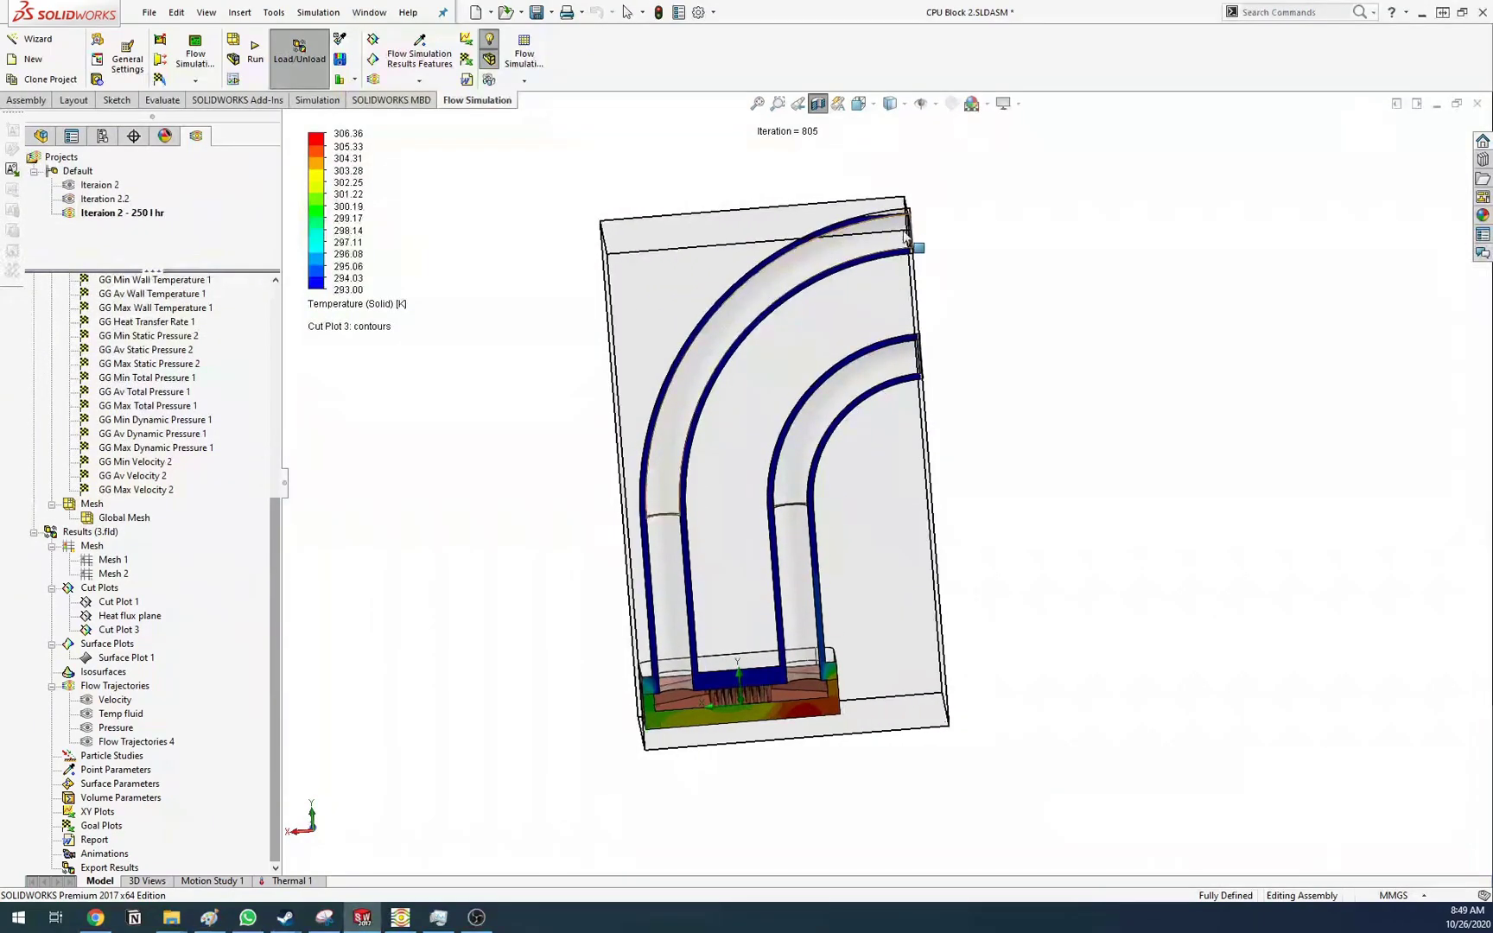
scroll(922, 239, "down", 5)
scroll(923, 391, "down", 5)
mouse_move(921, 392)
middle_mouse_down()
mouse_move(900, 401)
mouse_move(1013, 280)
mouse_move(947, 378)
mouse_move(908, 379)
middle_mouse_up()
scroll(907, 381, "up", 6)
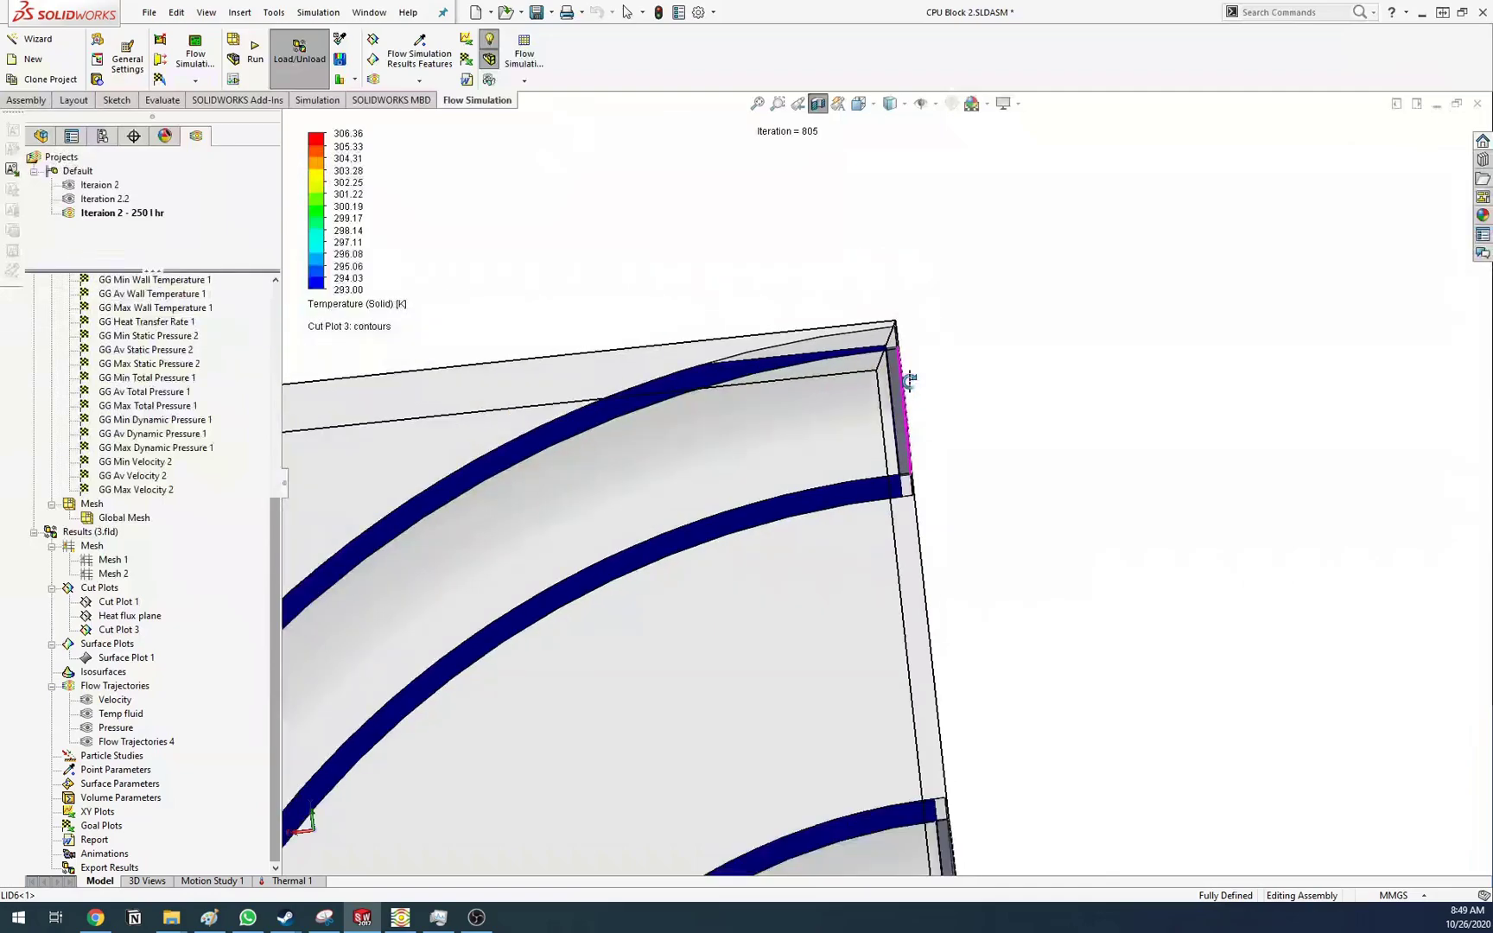
scroll(1036, 597, "up", 4)
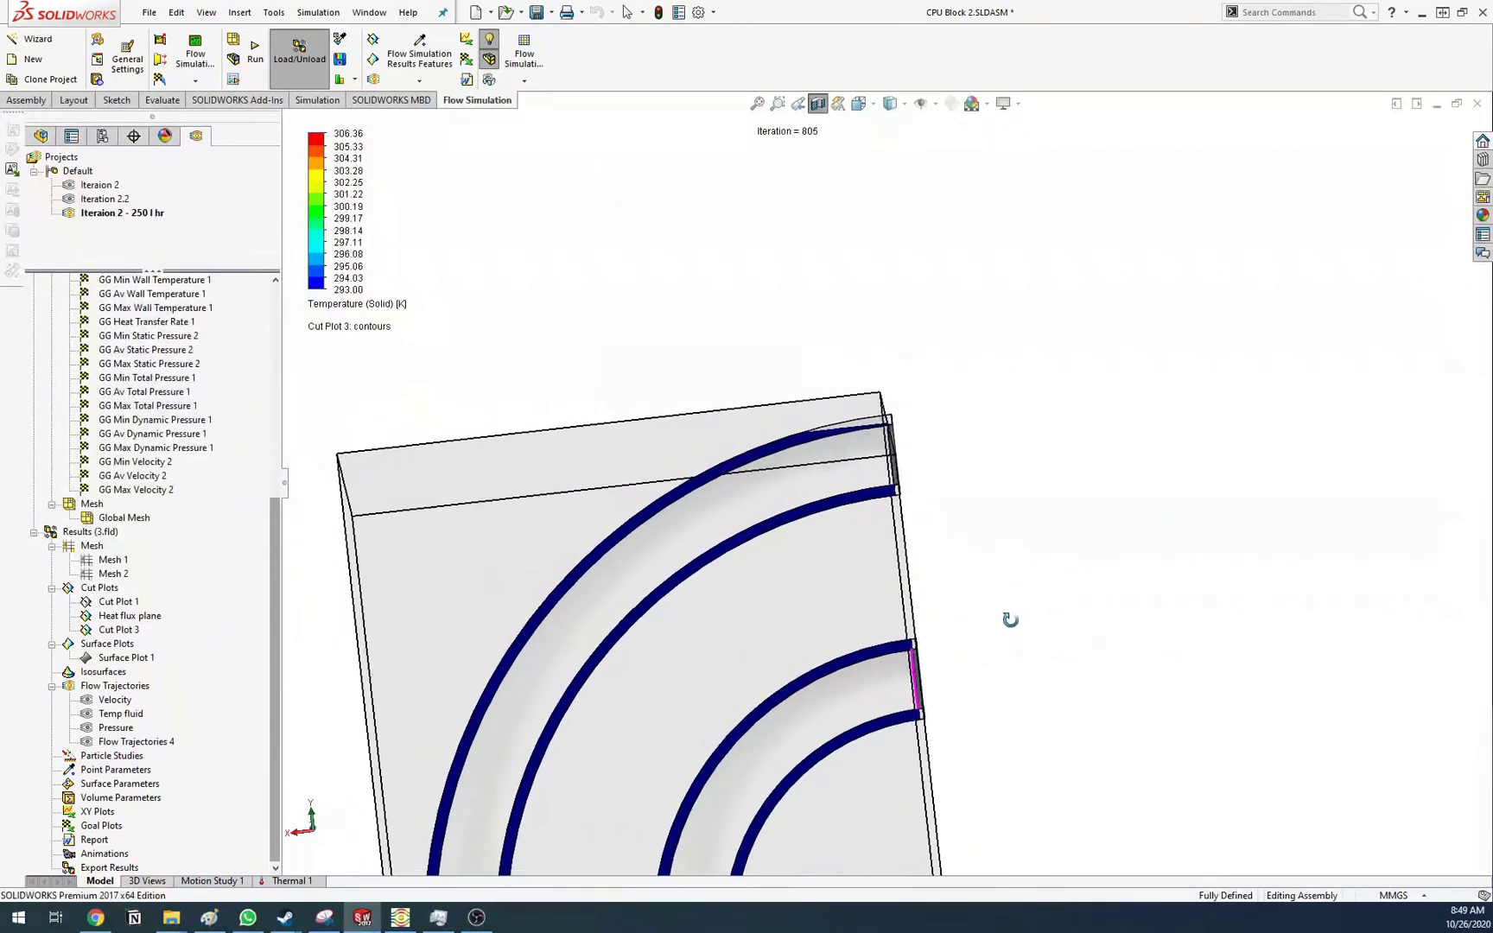
left_click(121, 201)
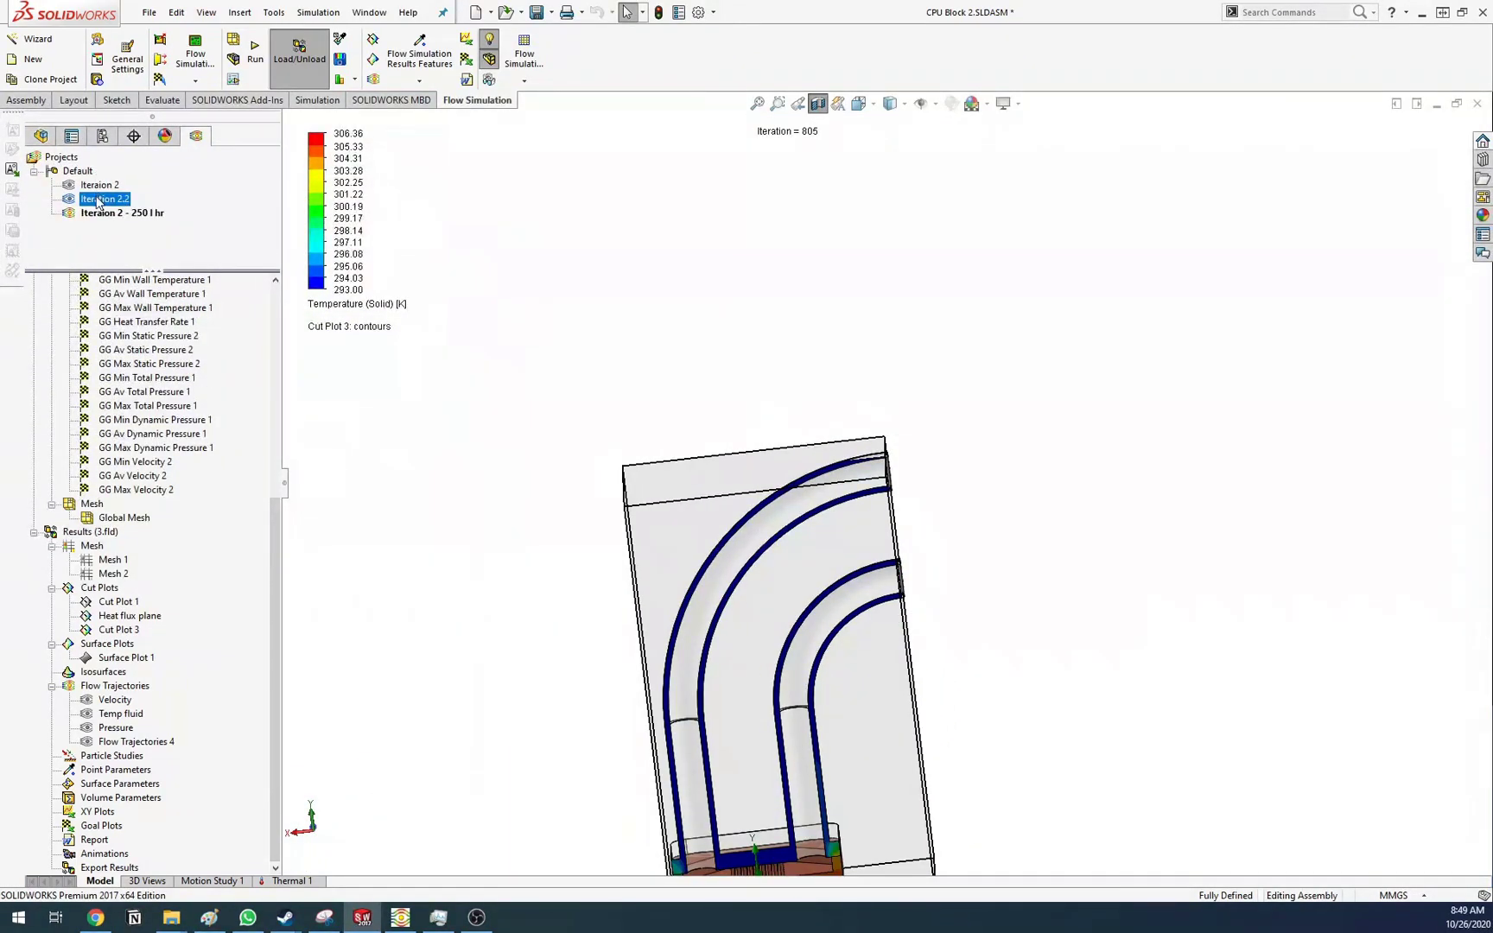
scroll(876, 453, "up", 4)
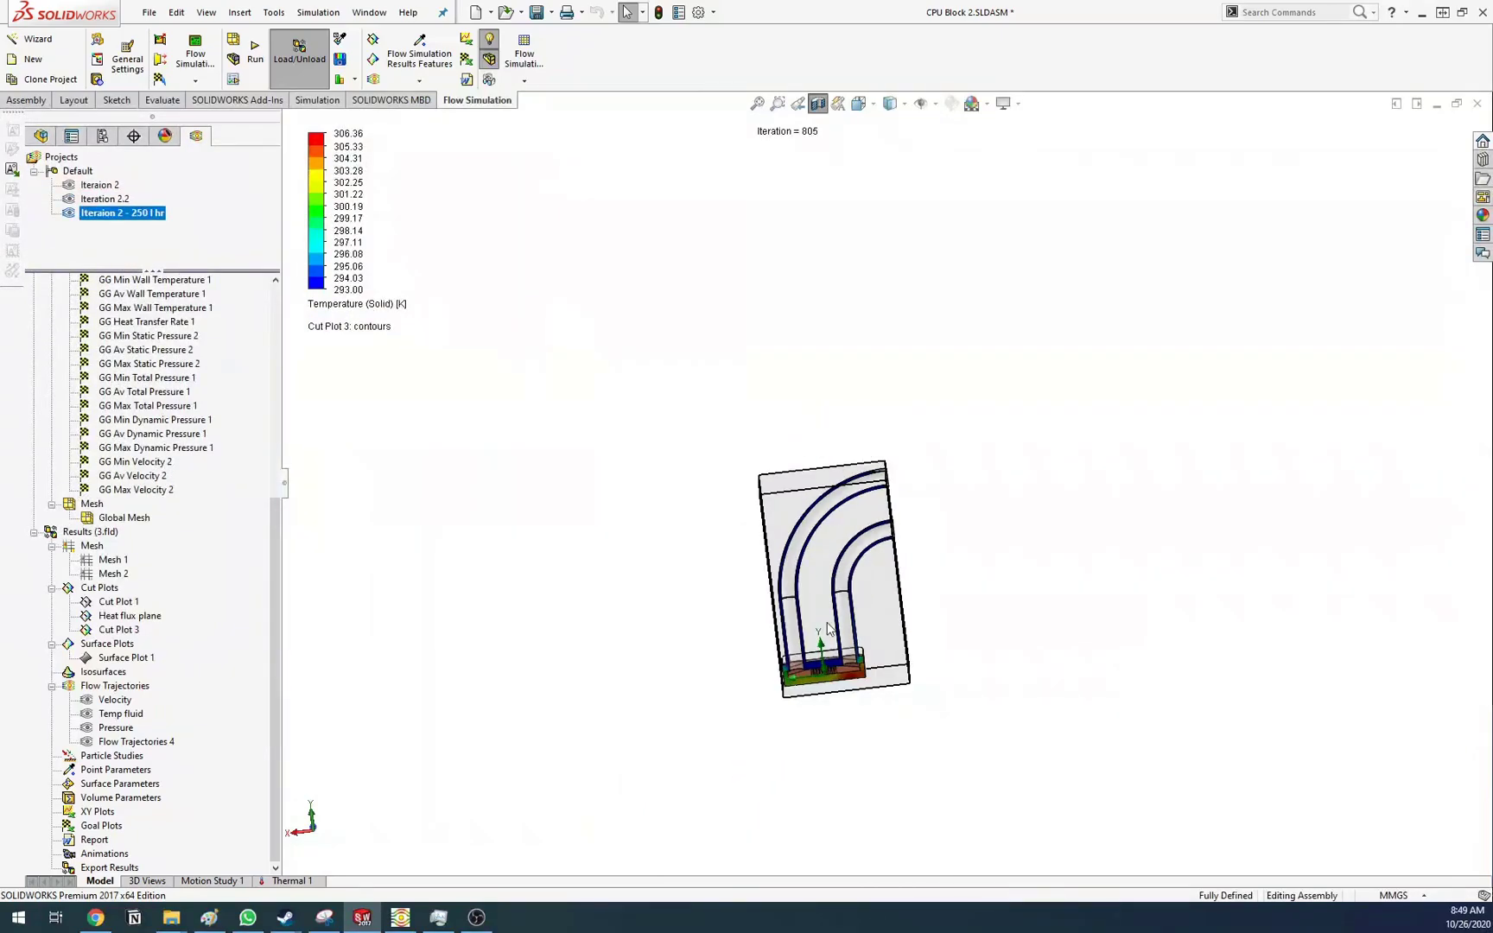
middle_click_drag(826, 621, 843, 516, "ctrl")
scroll(860, 596, "down", 8)
middle_click_drag(762, 479, 741, 582, "ctrl")
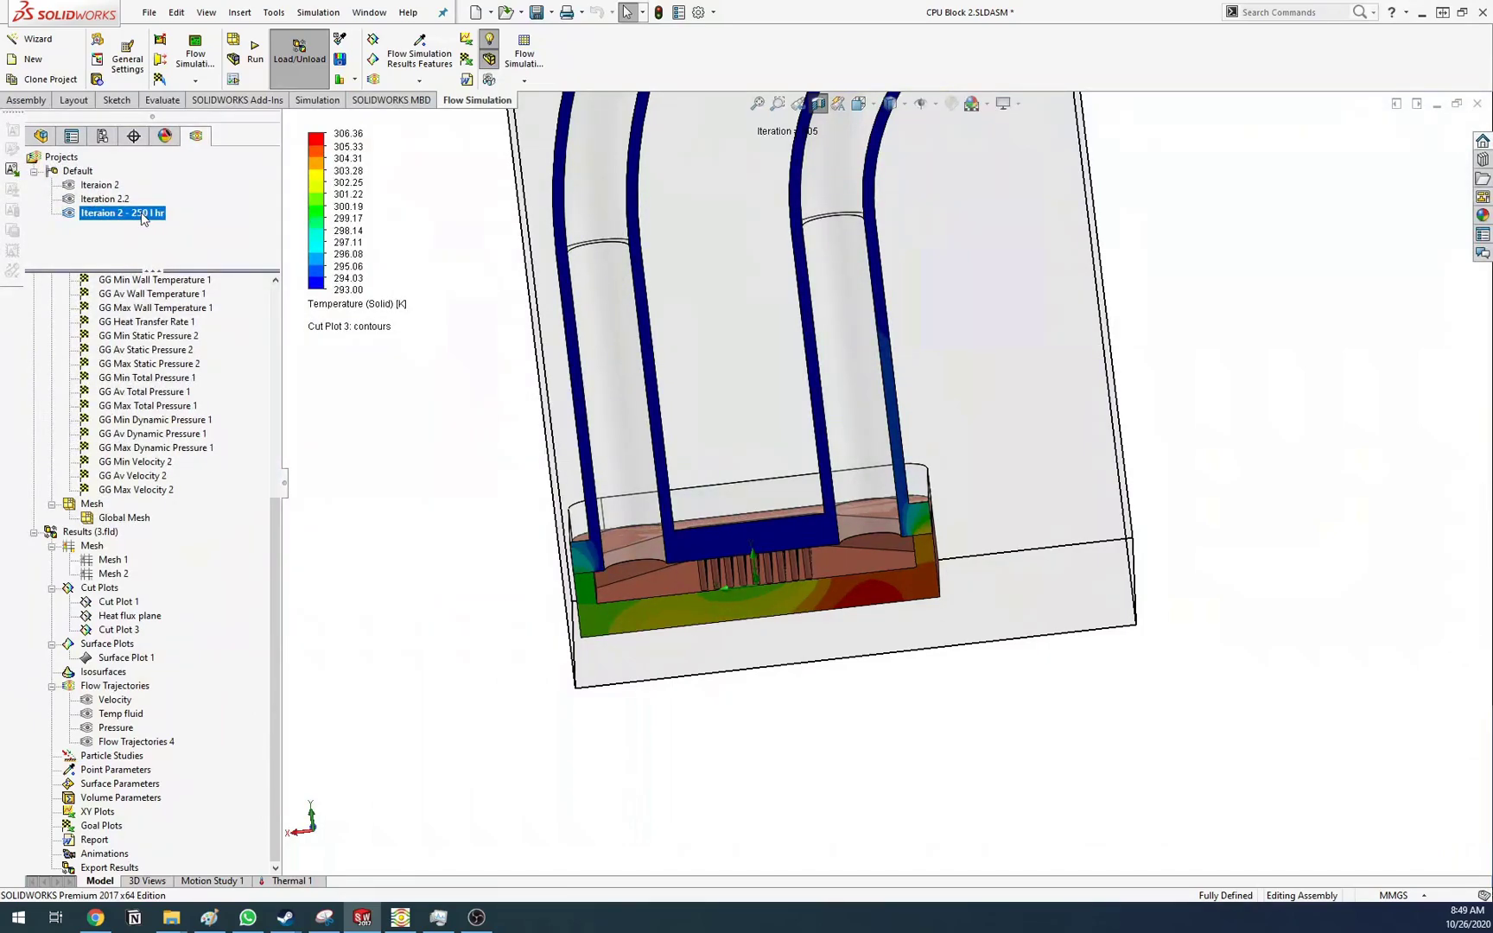
middle_click_drag(889, 687, 935, 722)
Activate the Iteraion 2 project and load its results
right_click(100, 195)
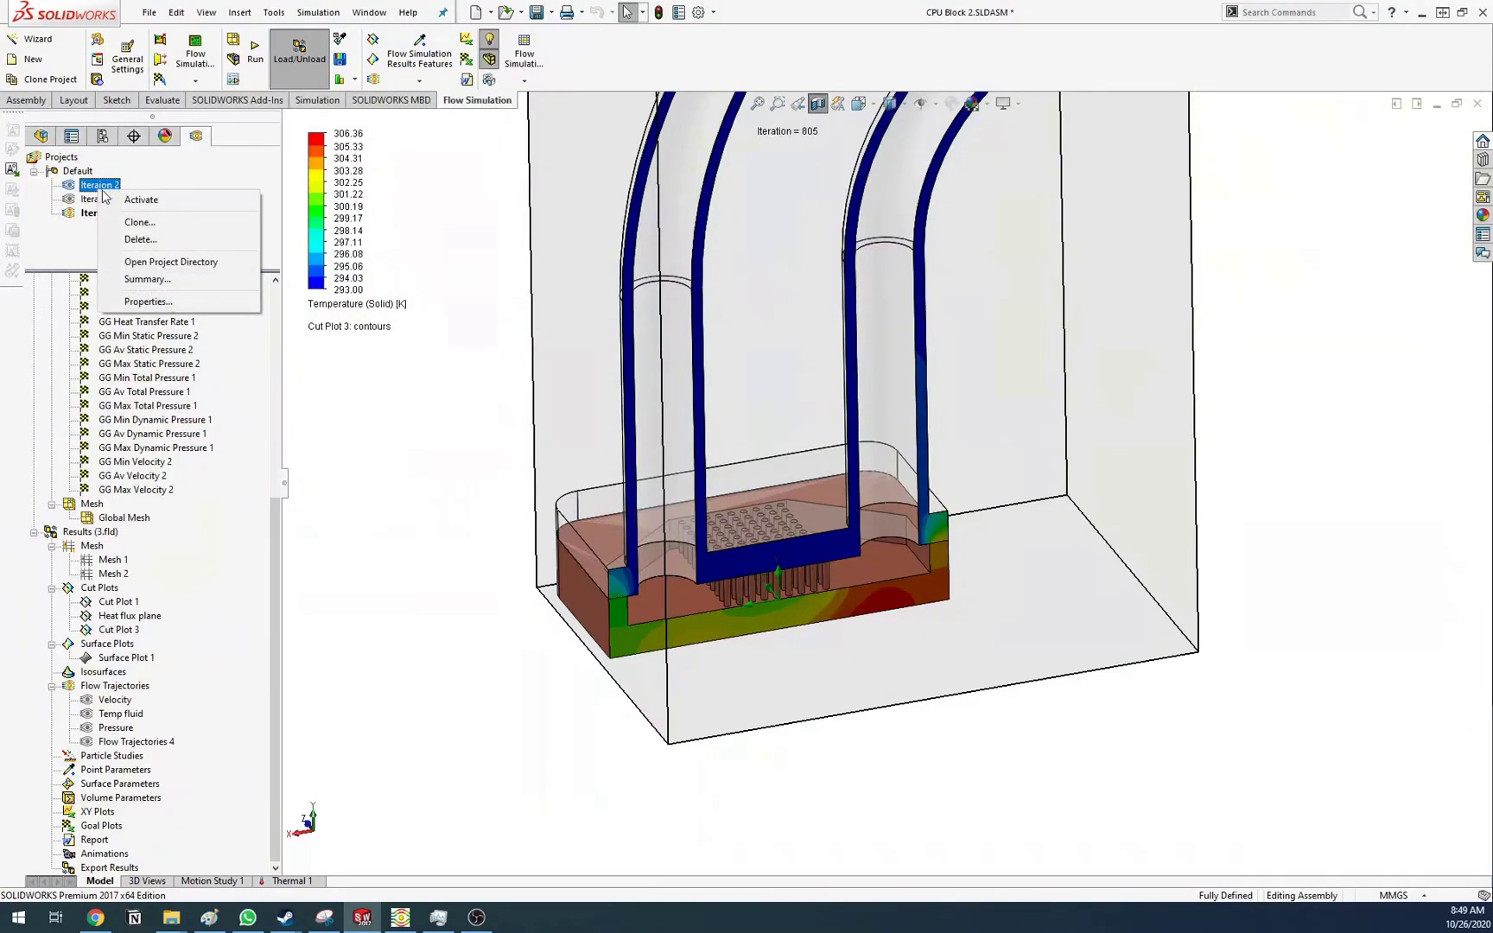
left_click(129, 203)
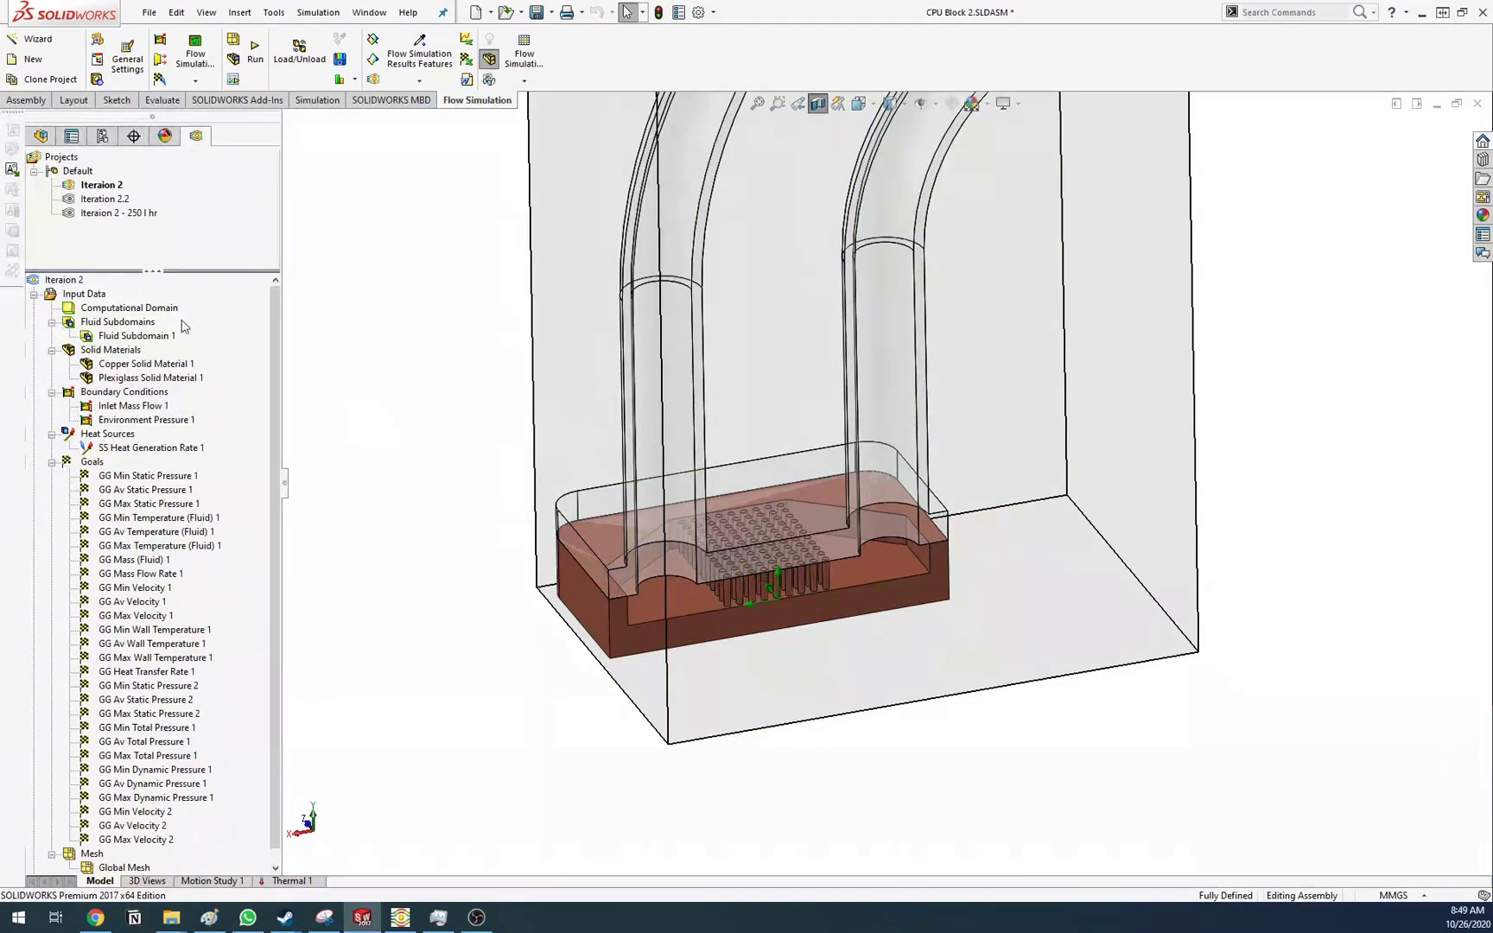
scroll(175, 377, "down", 1)
middle_click_drag(821, 810, 793, 827)
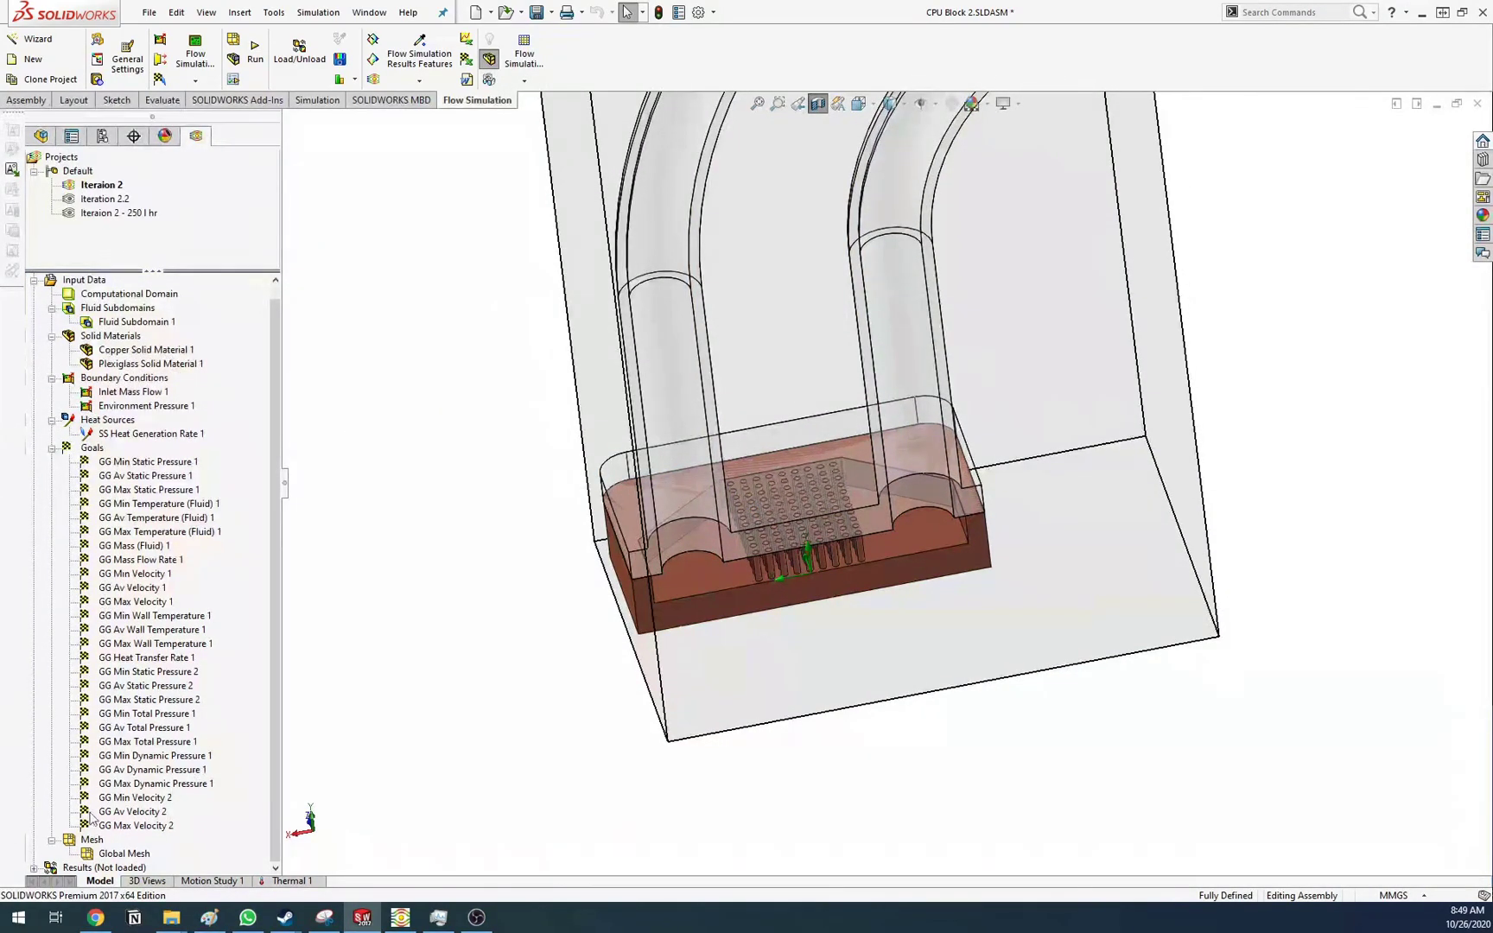
left_click(34, 868)
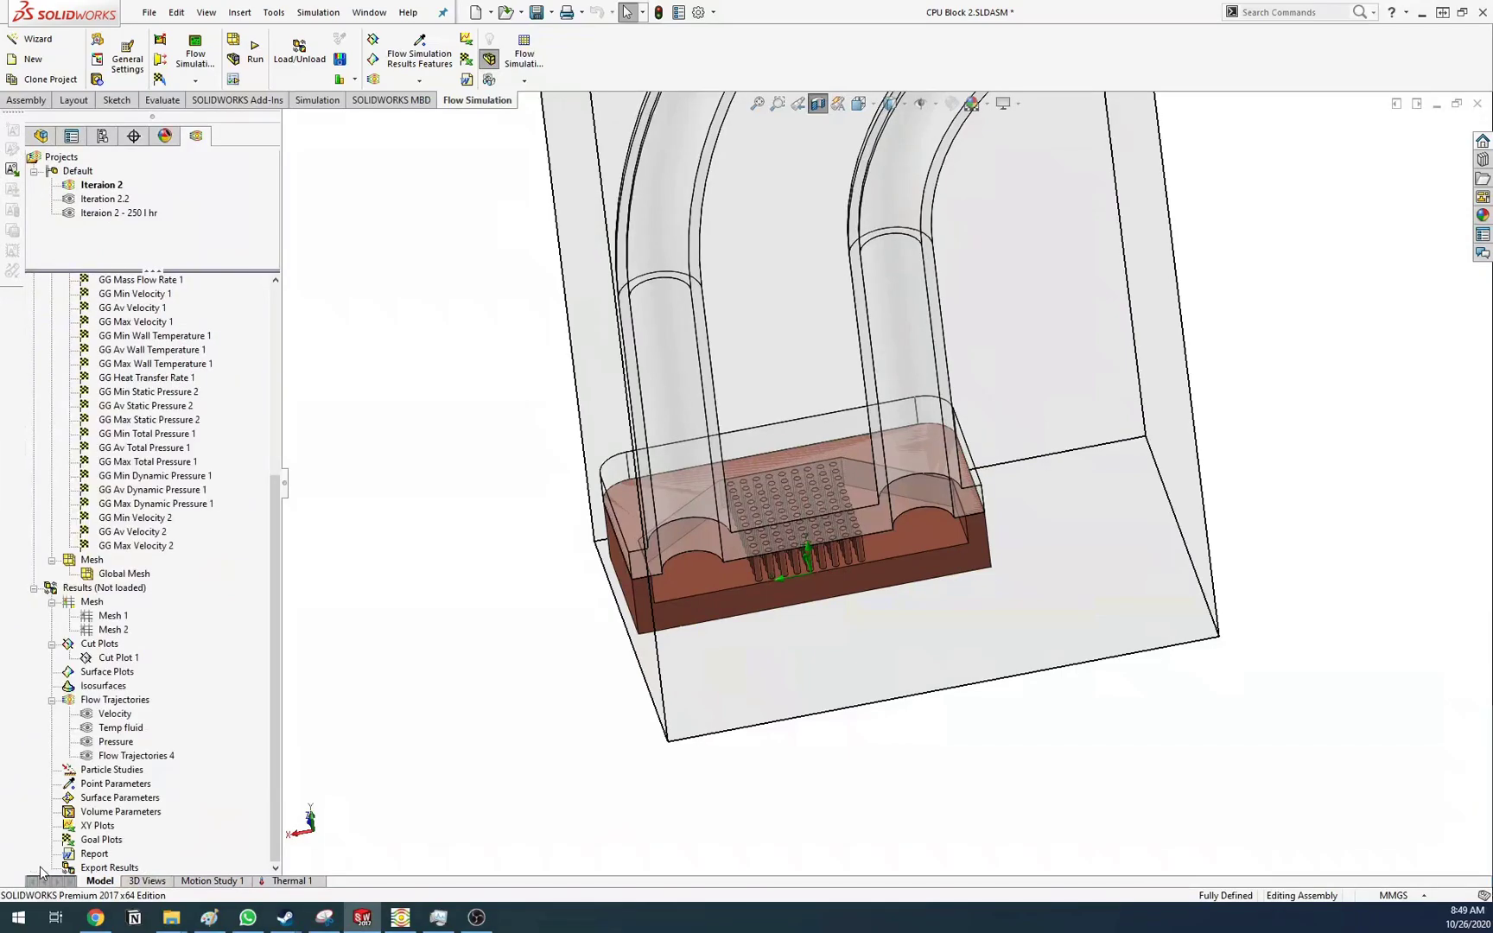
right_click(74, 591)
left_click(110, 596)
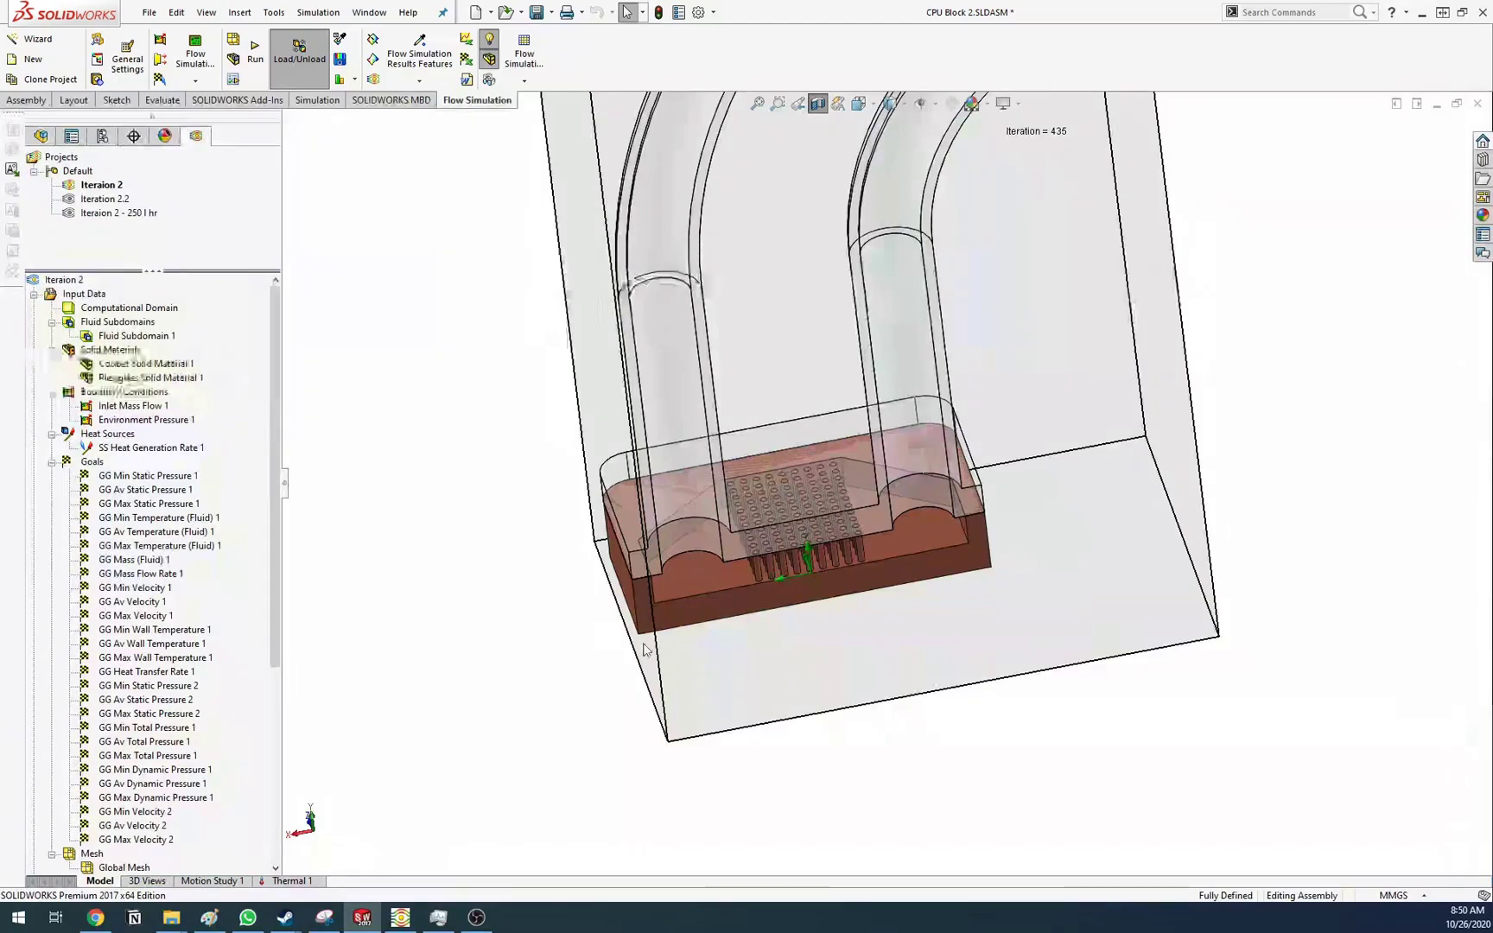
Display the Temp fluid flow trajectories of the Iteraion 2 project
scroll(200, 569, "down", 6)
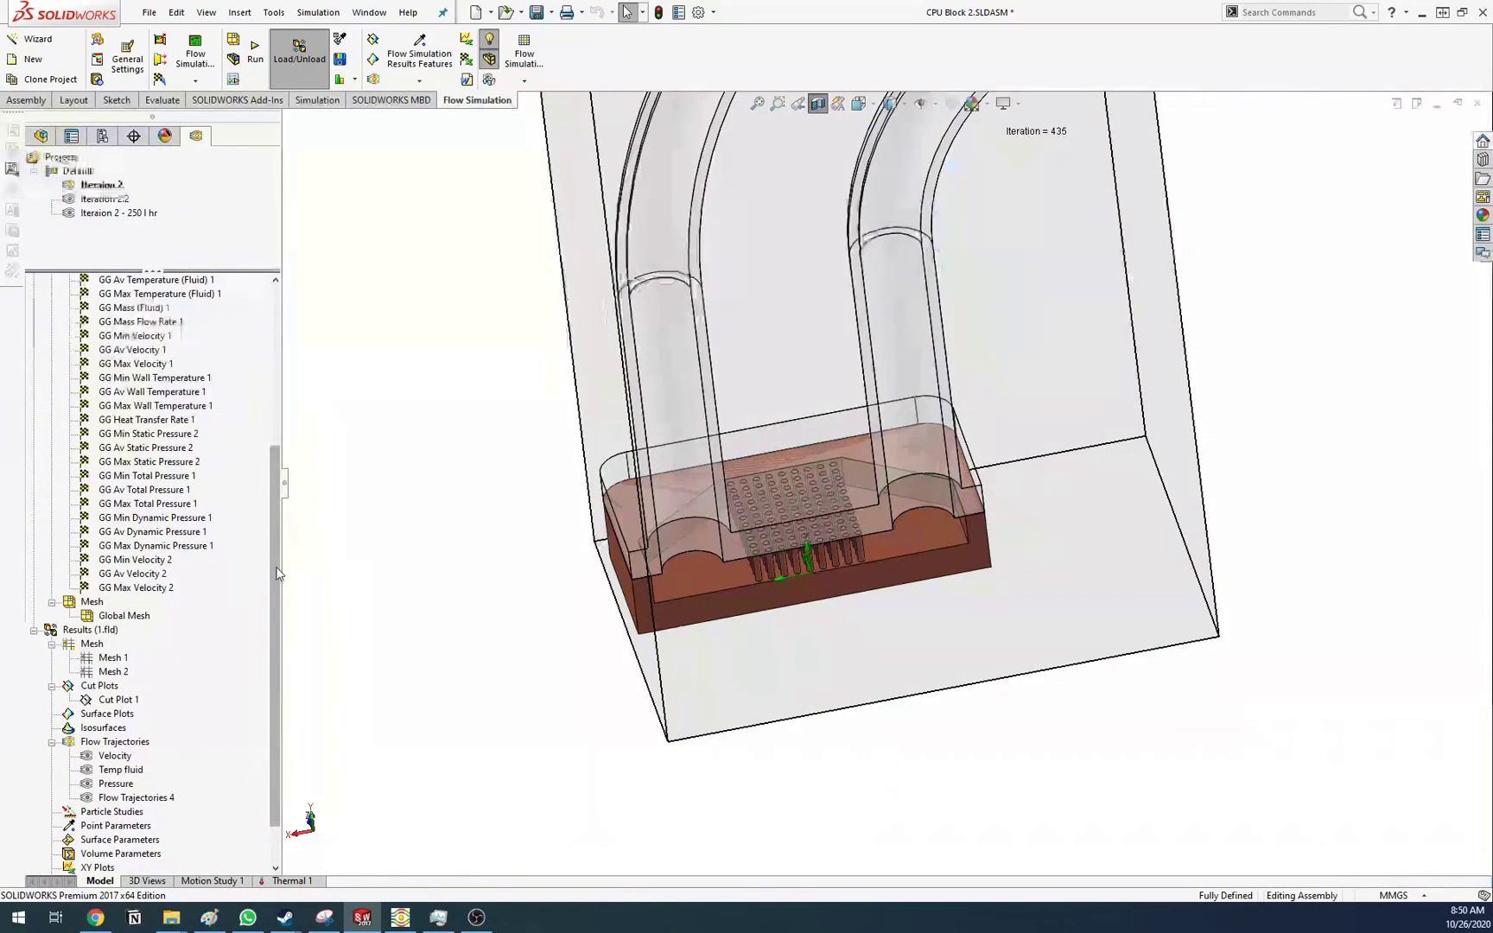
left_click_drag(277, 567, 277, 576)
scroll(958, 699, "up", 5)
middle_click_drag(951, 706, 946, 577)
scroll(883, 337, "down", 5)
scroll(917, 376, "up", 4)
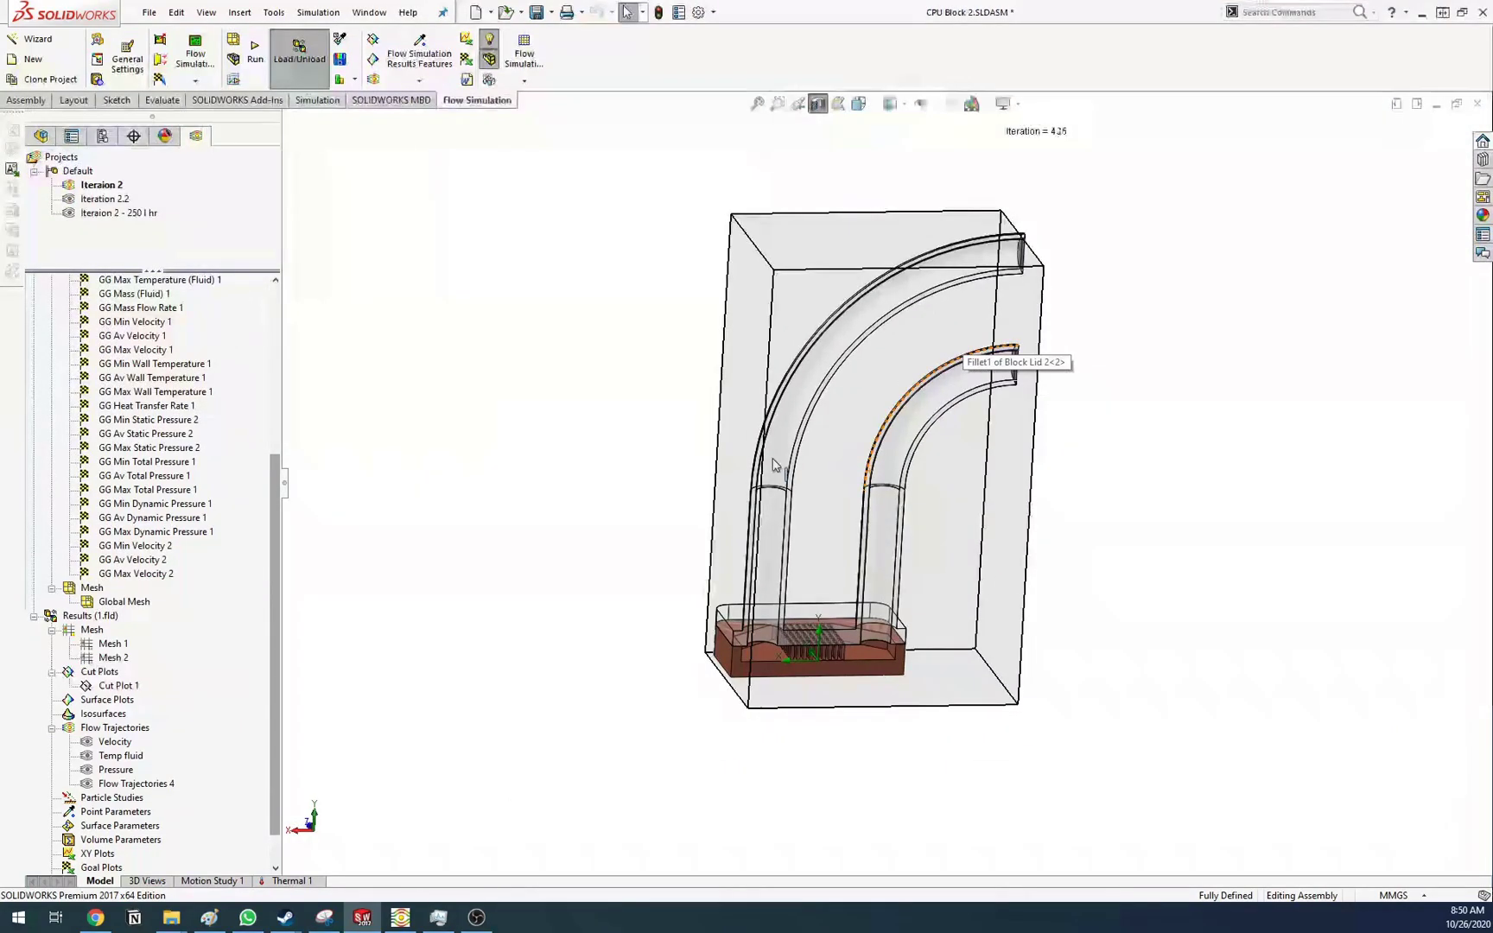
right_click(115, 767)
left_click(175, 586)
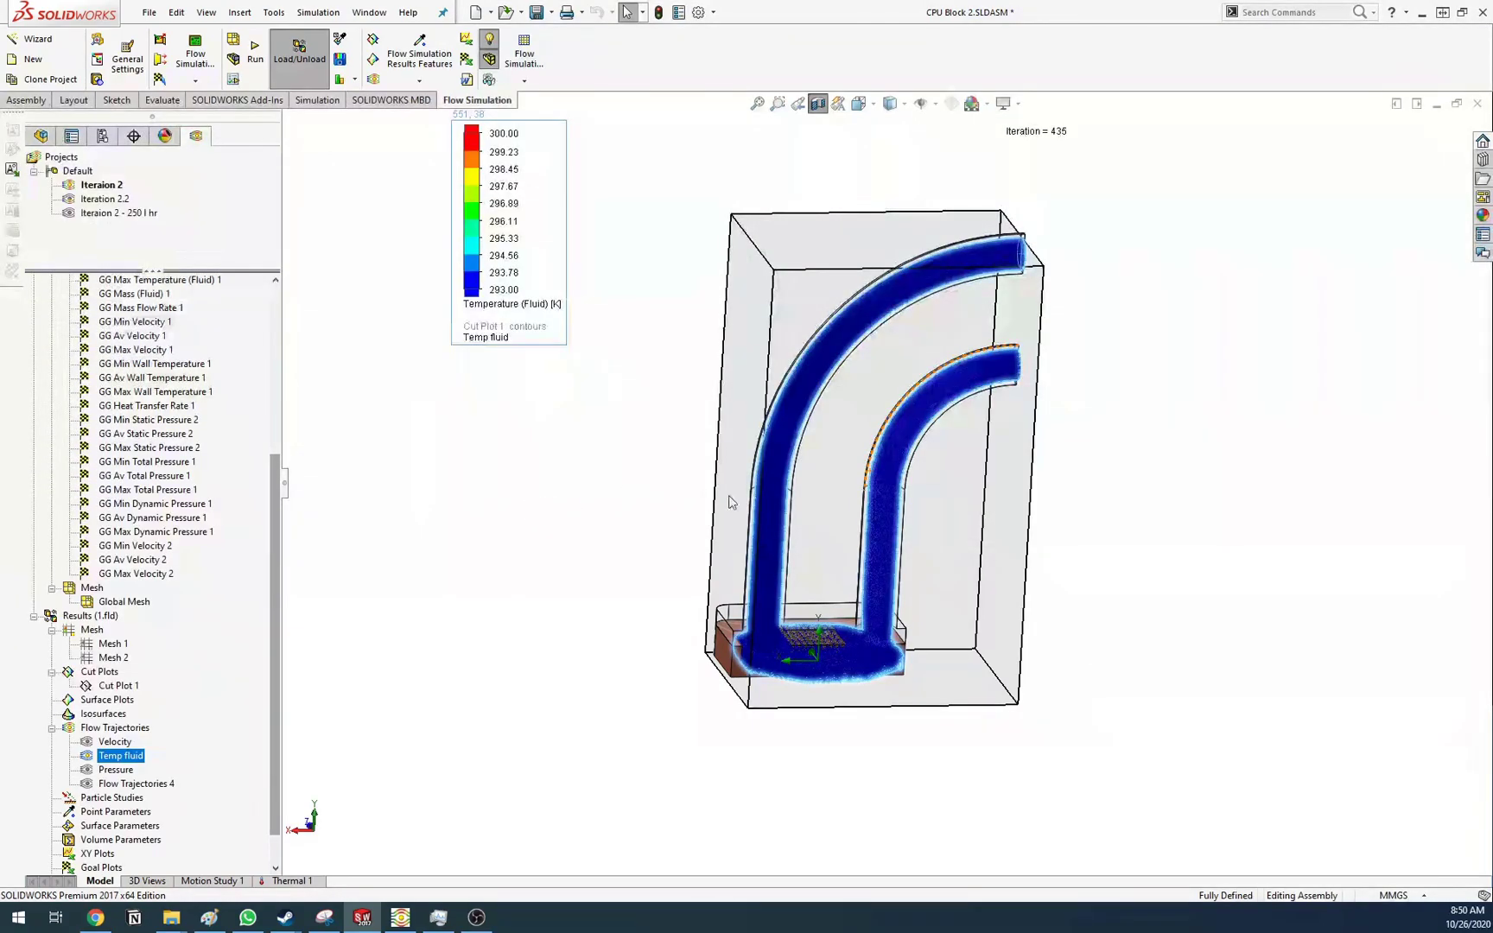
Lower the maximum of the fluid temperature legend to about 295.55 K for the Temp fluid trajectories
scroll(853, 683, "down", 10)
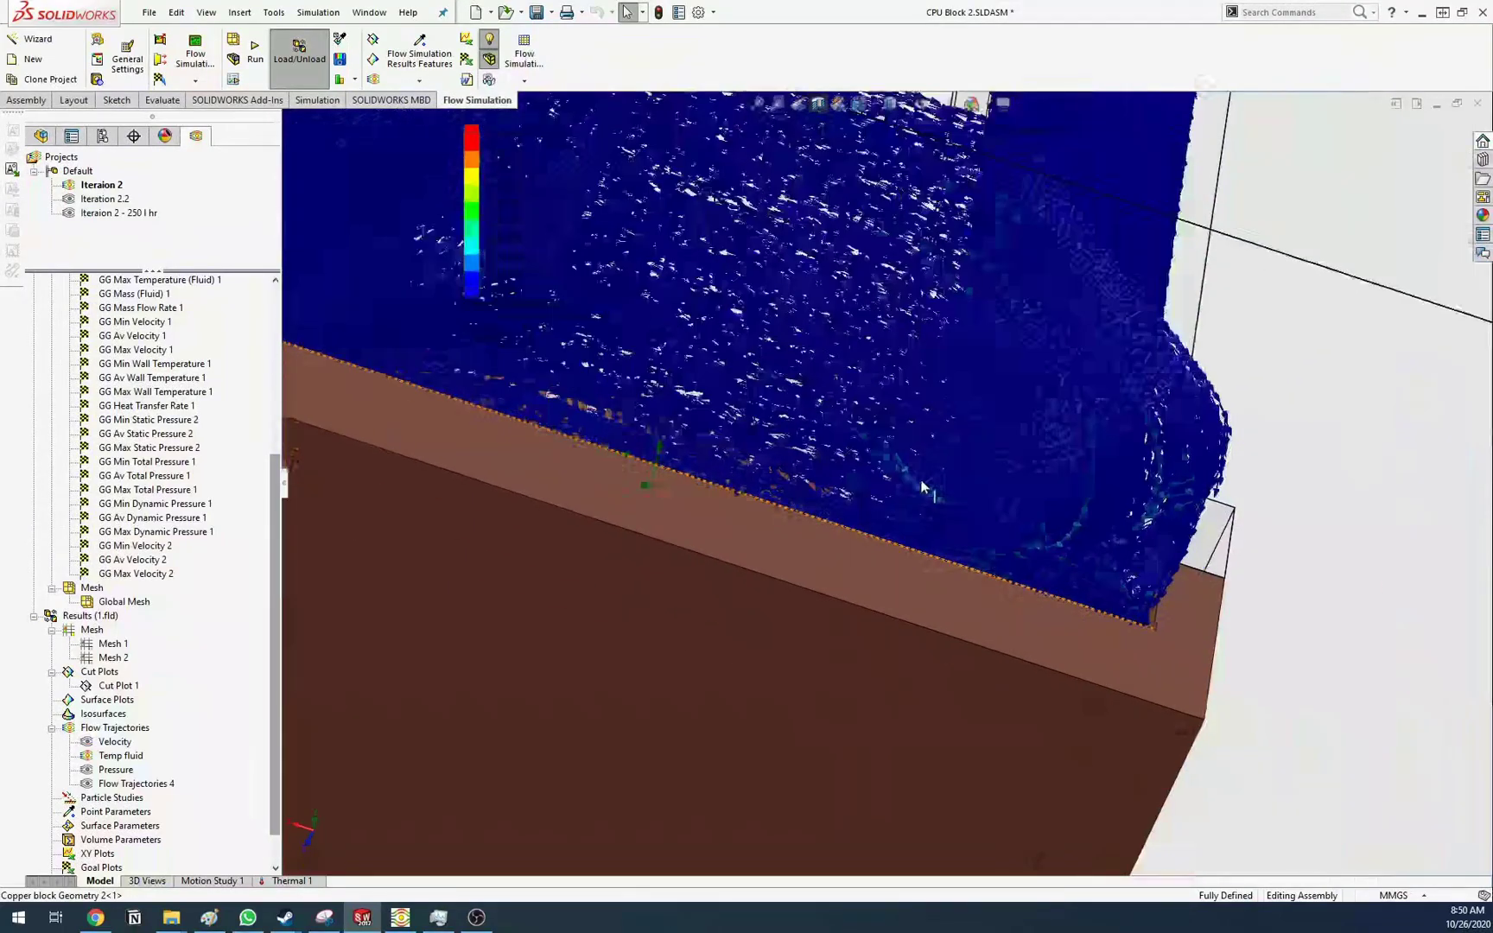
scroll(921, 487, "up", 9)
middle_click_drag(878, 443, 1032, 237)
scroll(1023, 237, "down", 5)
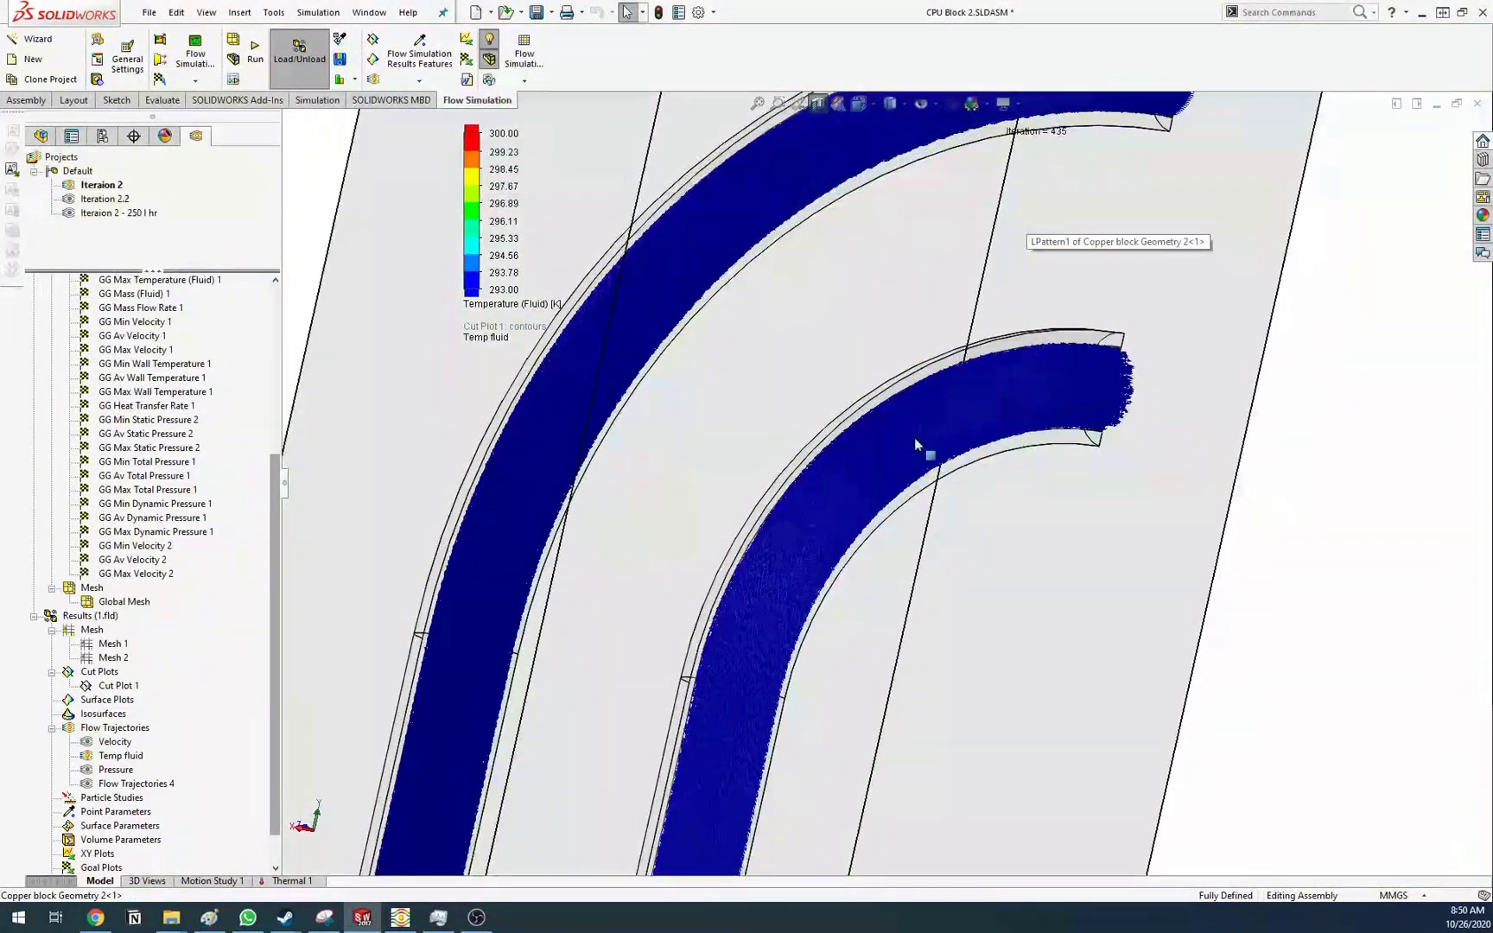
middle_click_drag(1009, 433, 961, 289)
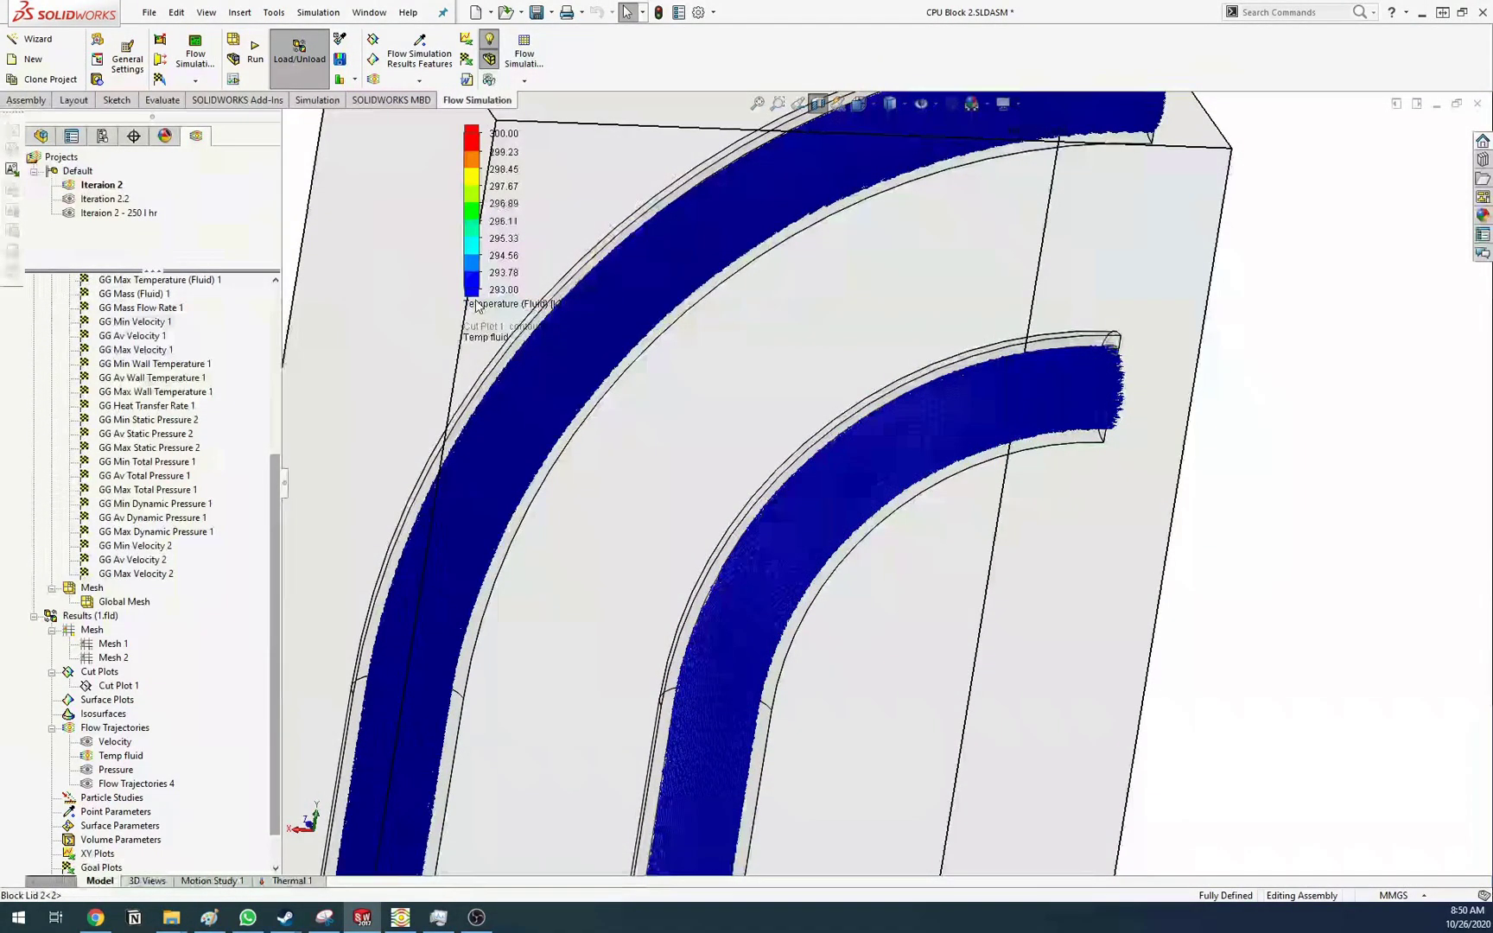
left_click(477, 135)
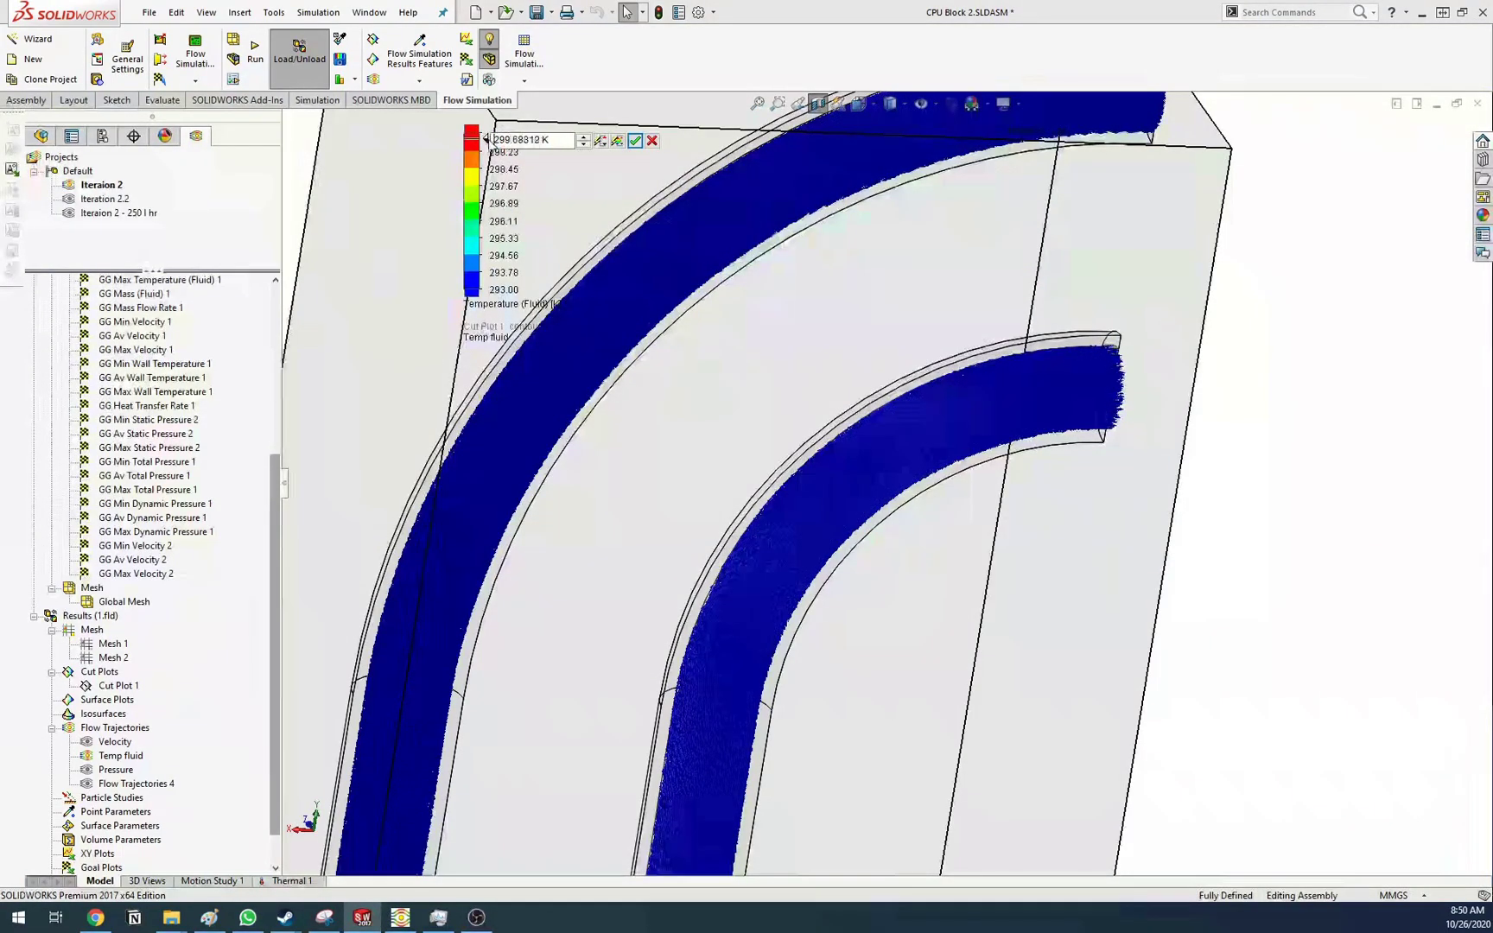
left_click(639, 141)
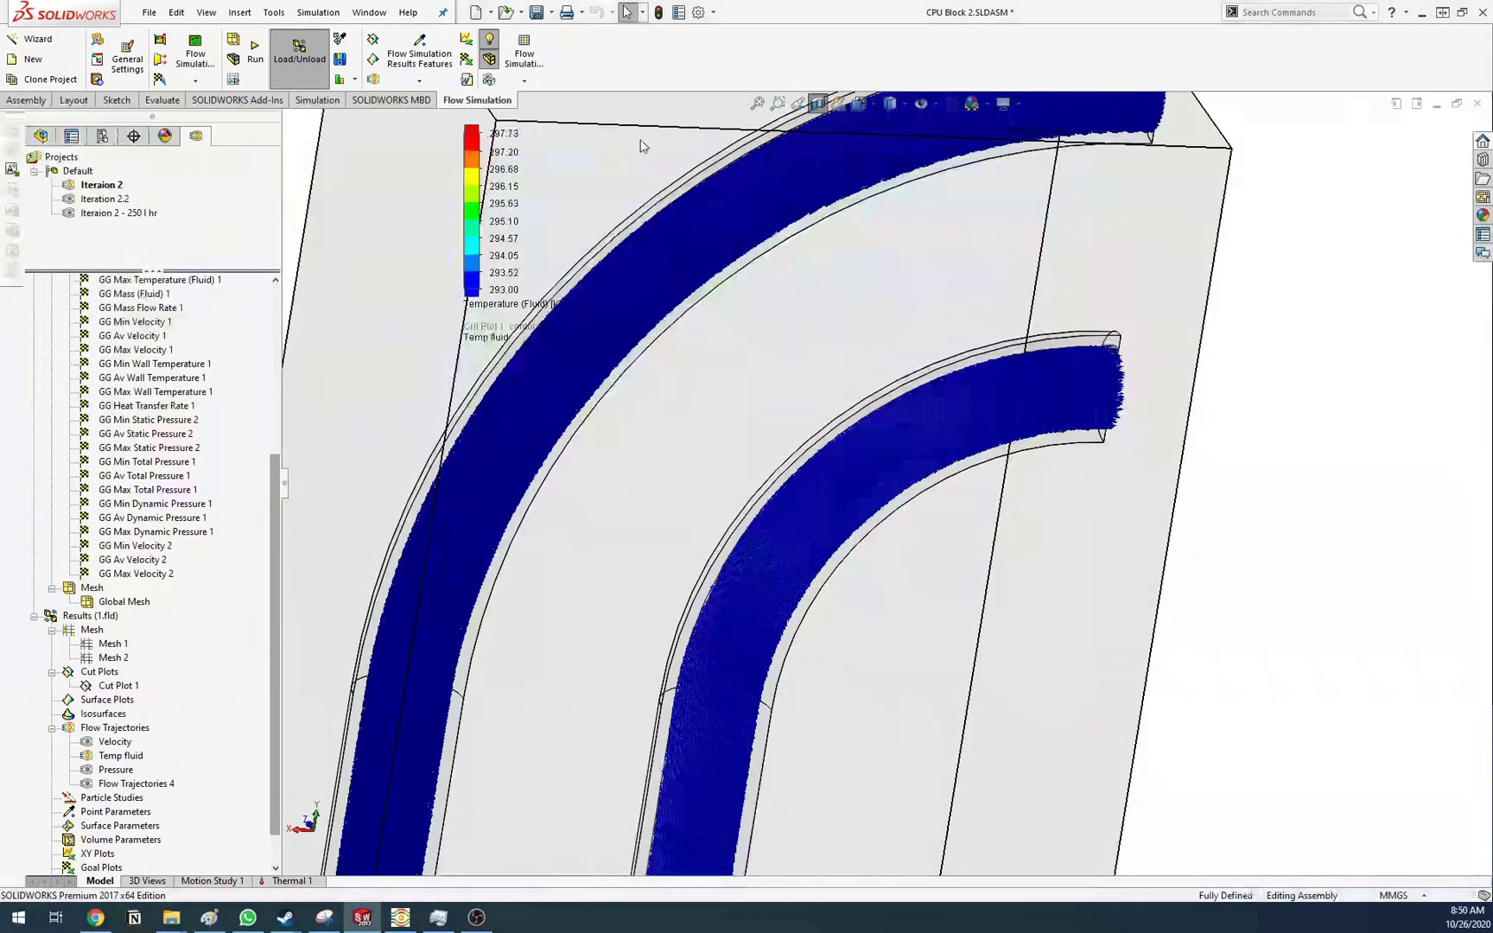
left_click_drag(486, 136, 486, 202)
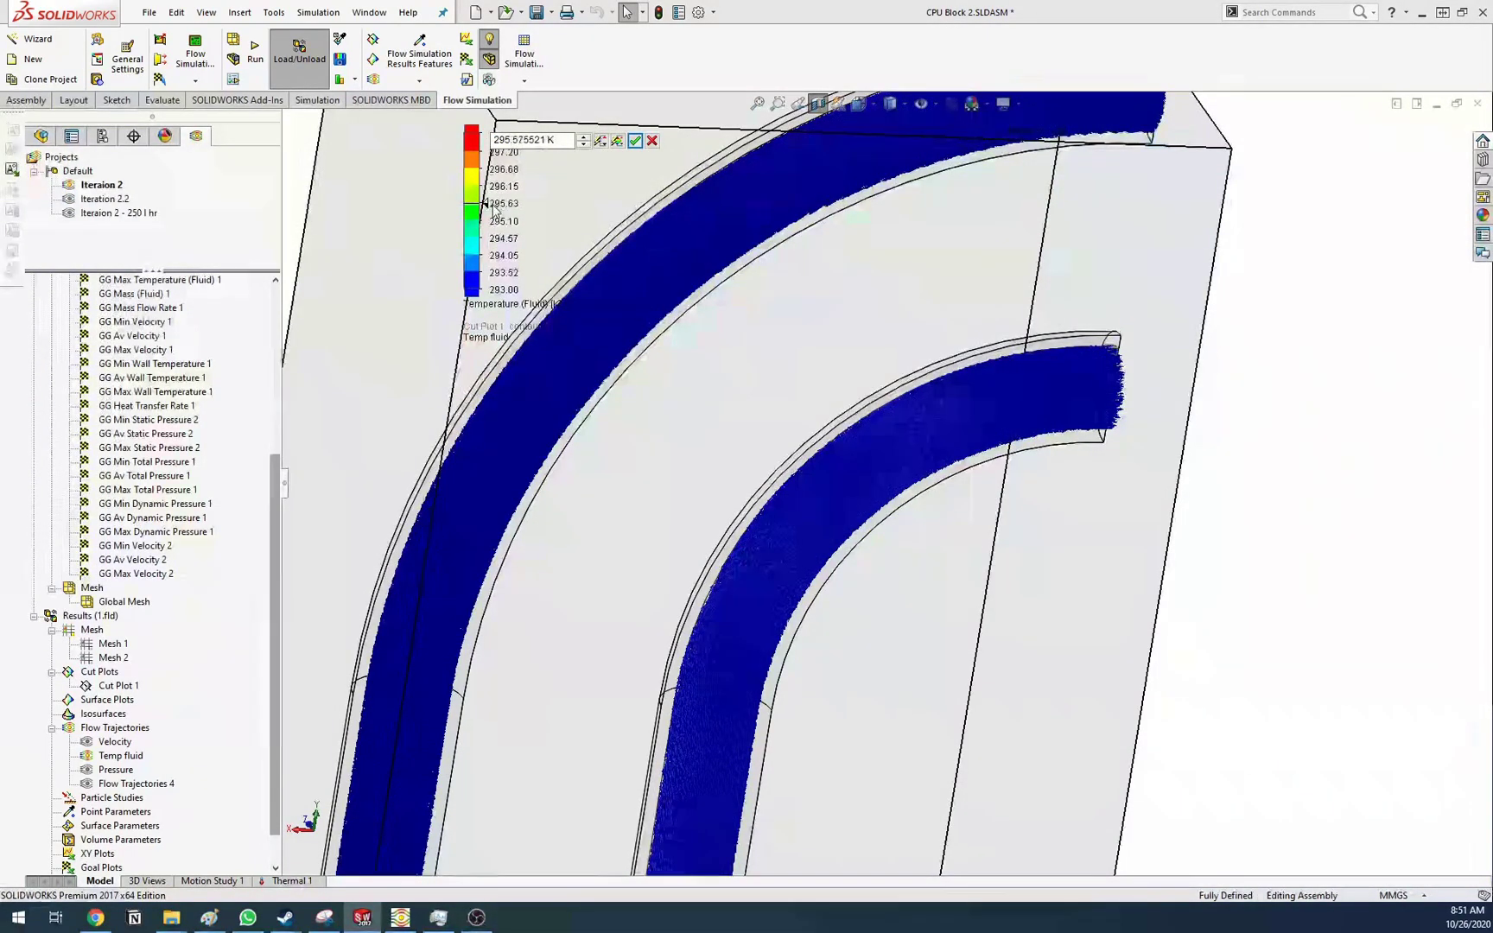
left_click(635, 141)
Examine the fluid temperature trajectories around the copper block, its pin fins and the base of the tubes
scroll(837, 499, "up", 5)
scroll(830, 711, "down", 8)
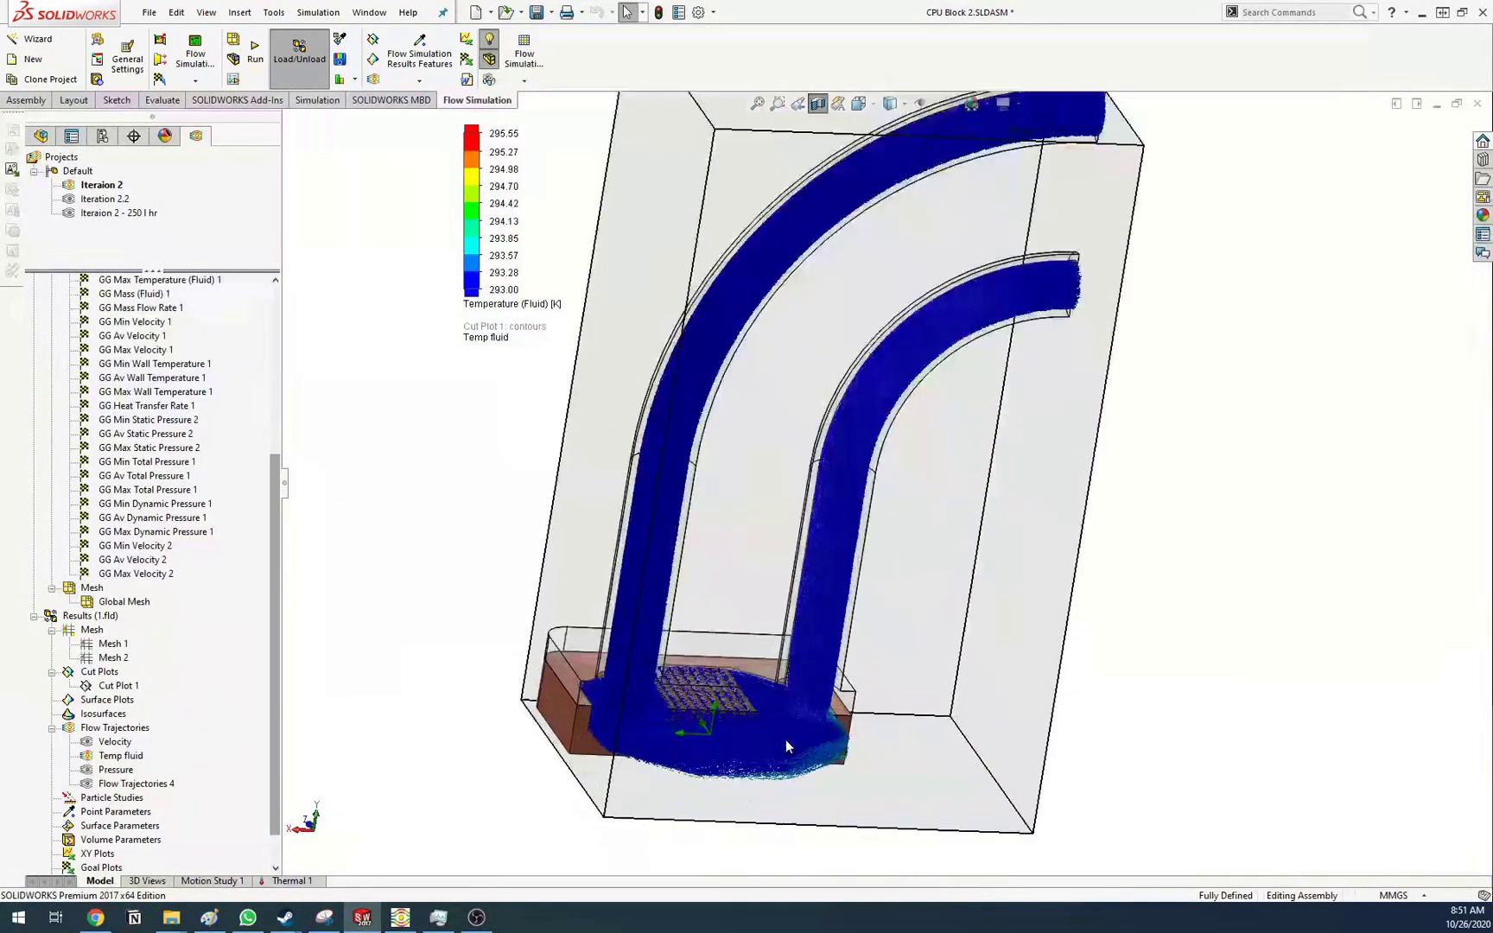
middle_click_drag(932, 693, 966, 243)
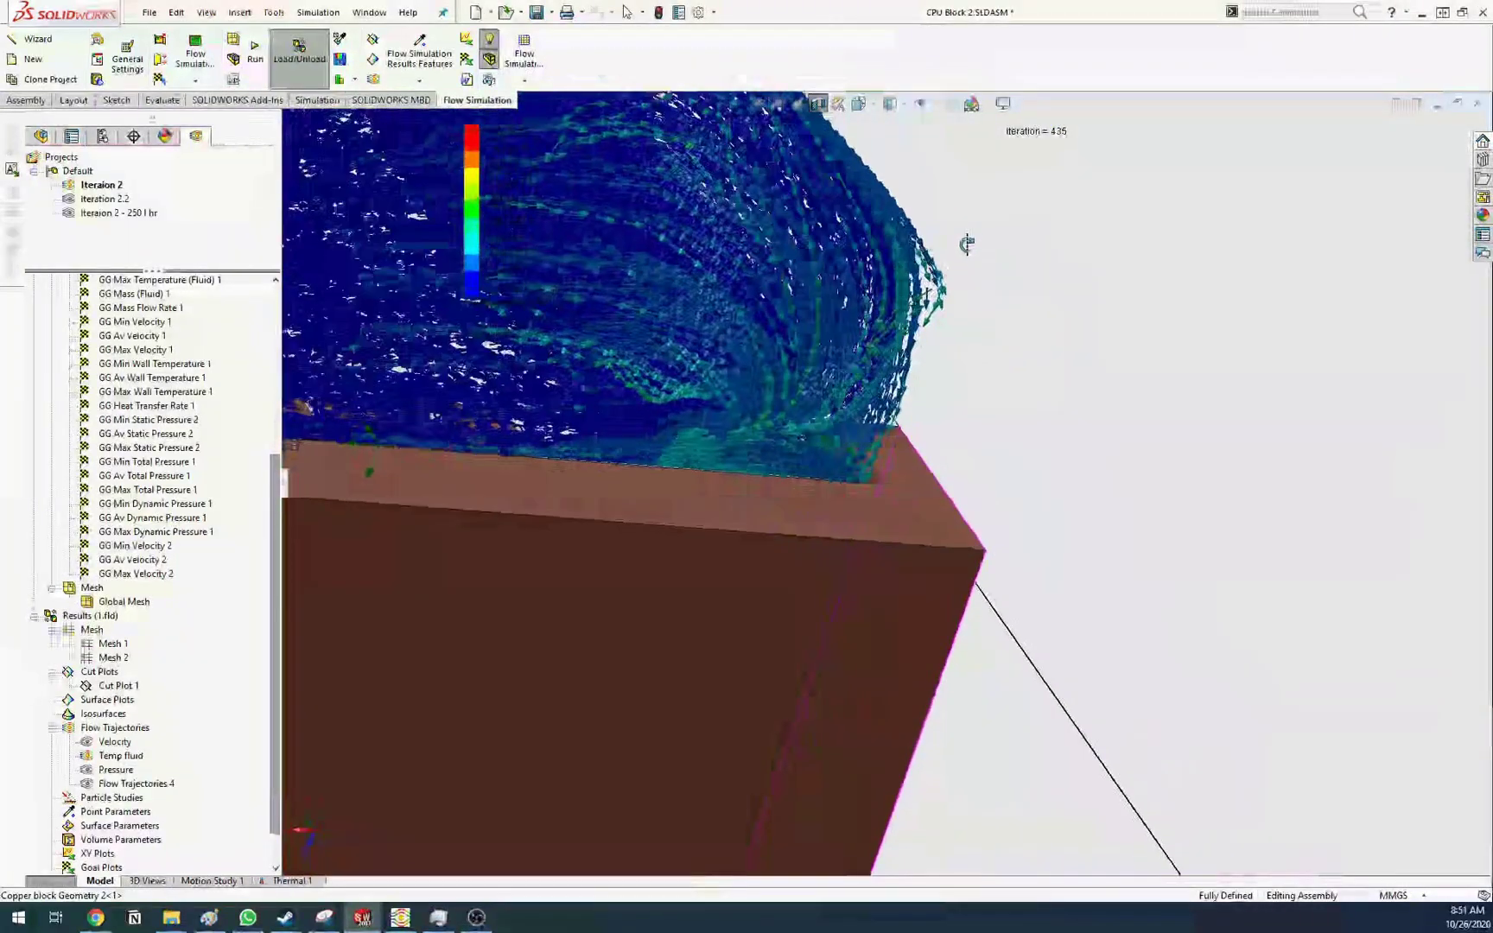
scroll(738, 443, "down", 7)
scroll(906, 494, "up", 8)
middle_click_drag(906, 494, 861, 680)
scroll(827, 587, "up", 2)
middle_click_drag(826, 588, 803, 704)
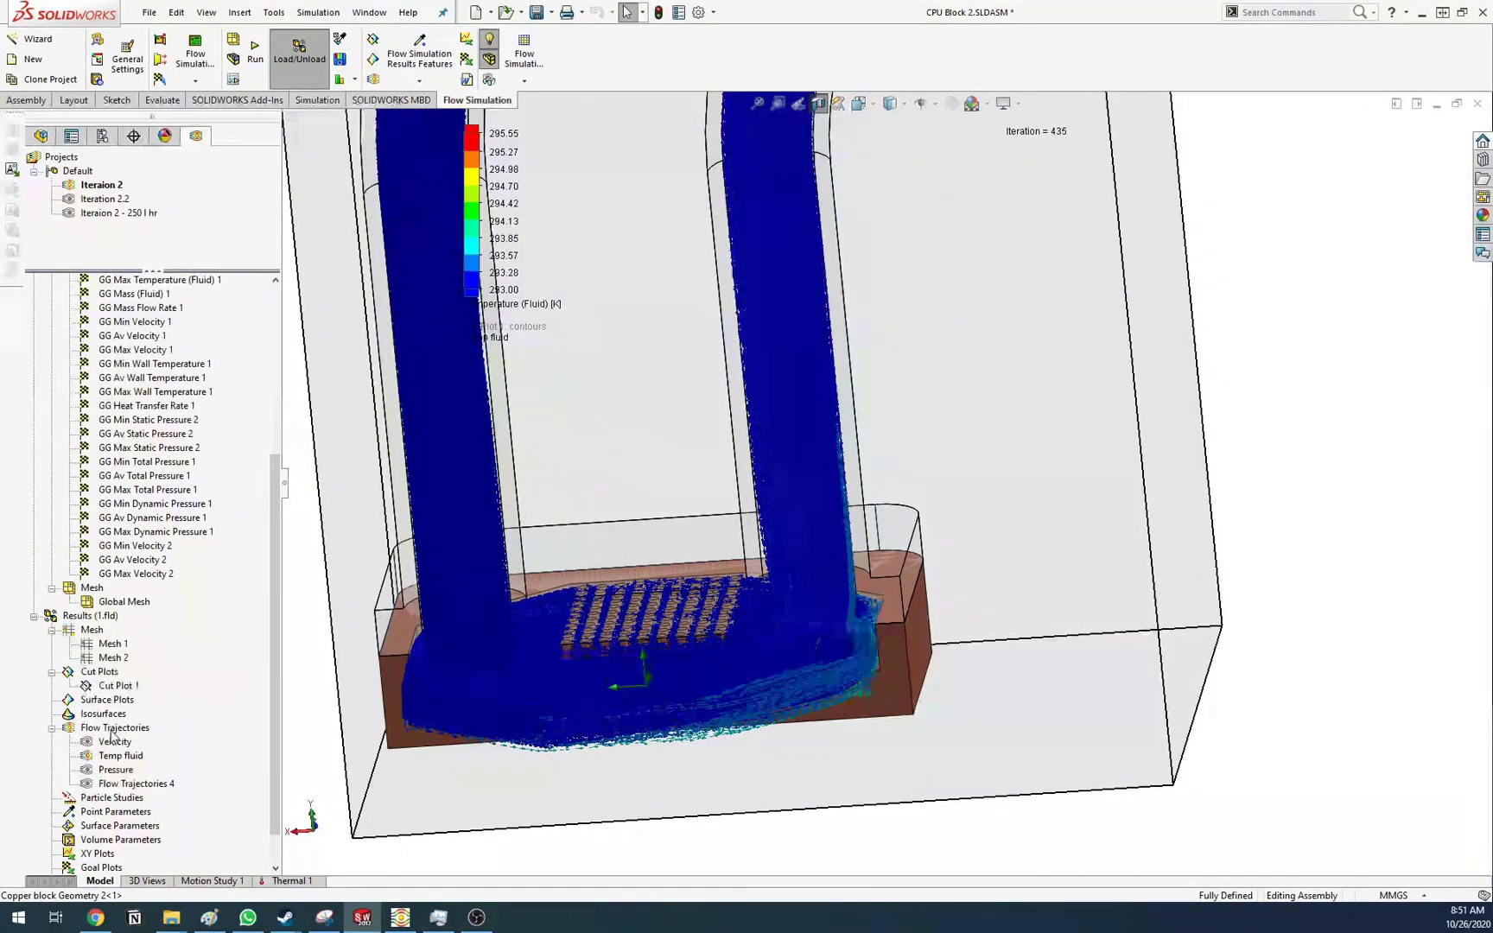
Hide the Temp fluid trajectories and display the Velocity flow trajectories instead
right_click(118, 760)
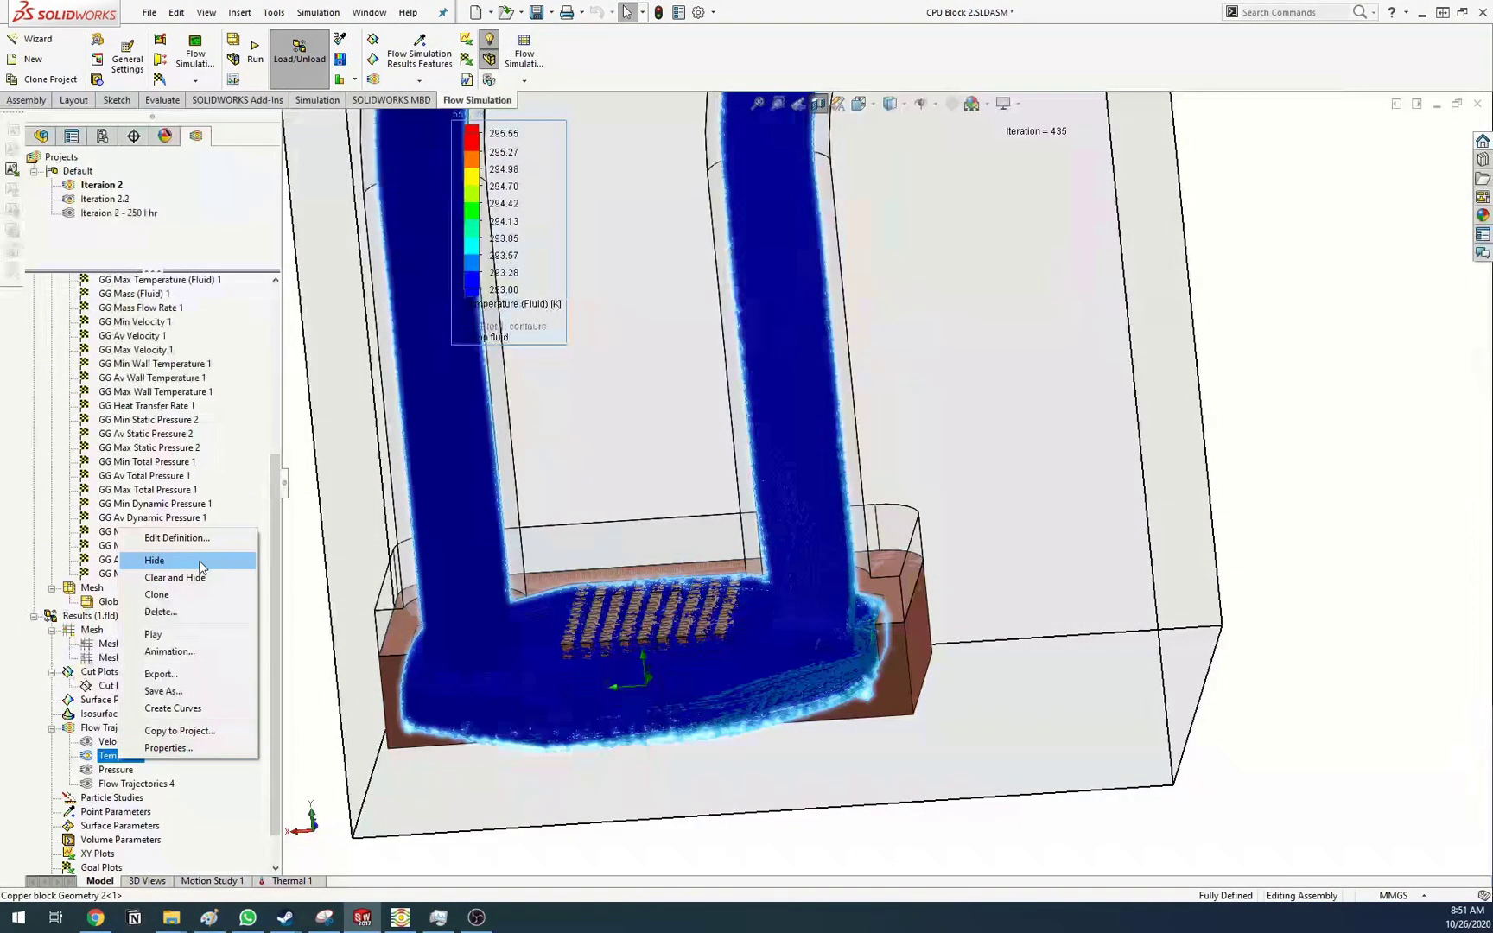
left_click(155, 560)
double_click(110, 742)
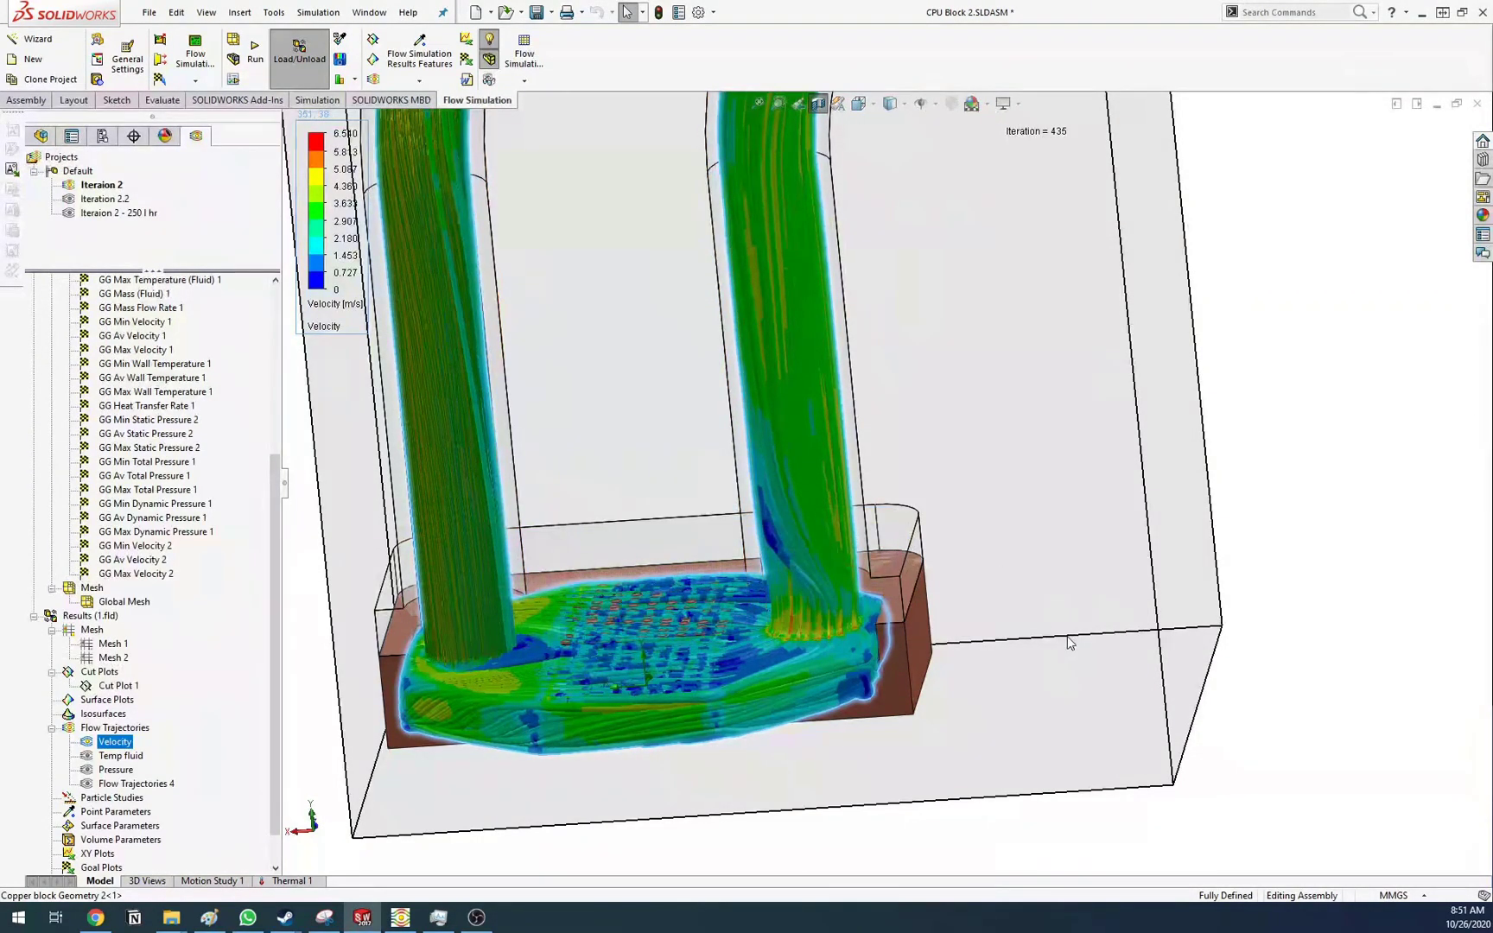
Rename the active Iteraion 2 project as "Iteraion 2 - 1000 l hr"
scroll(1069, 642, "up", 4)
middle_click_drag(1003, 706, 841, 540)
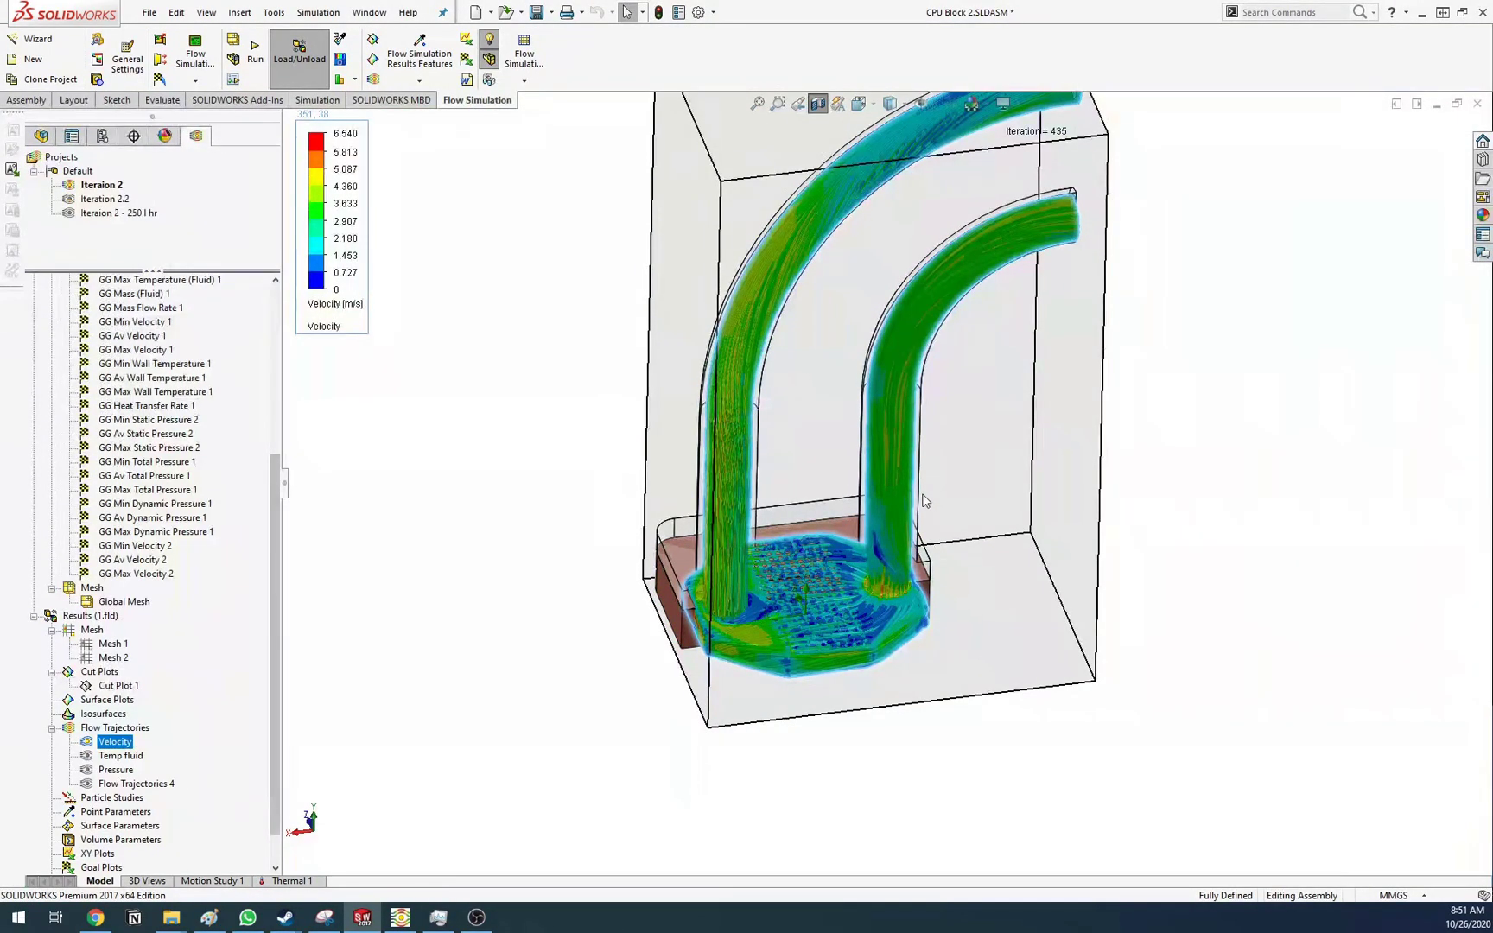
middle_click_drag(892, 643, 872, 725)
left_click(129, 186)
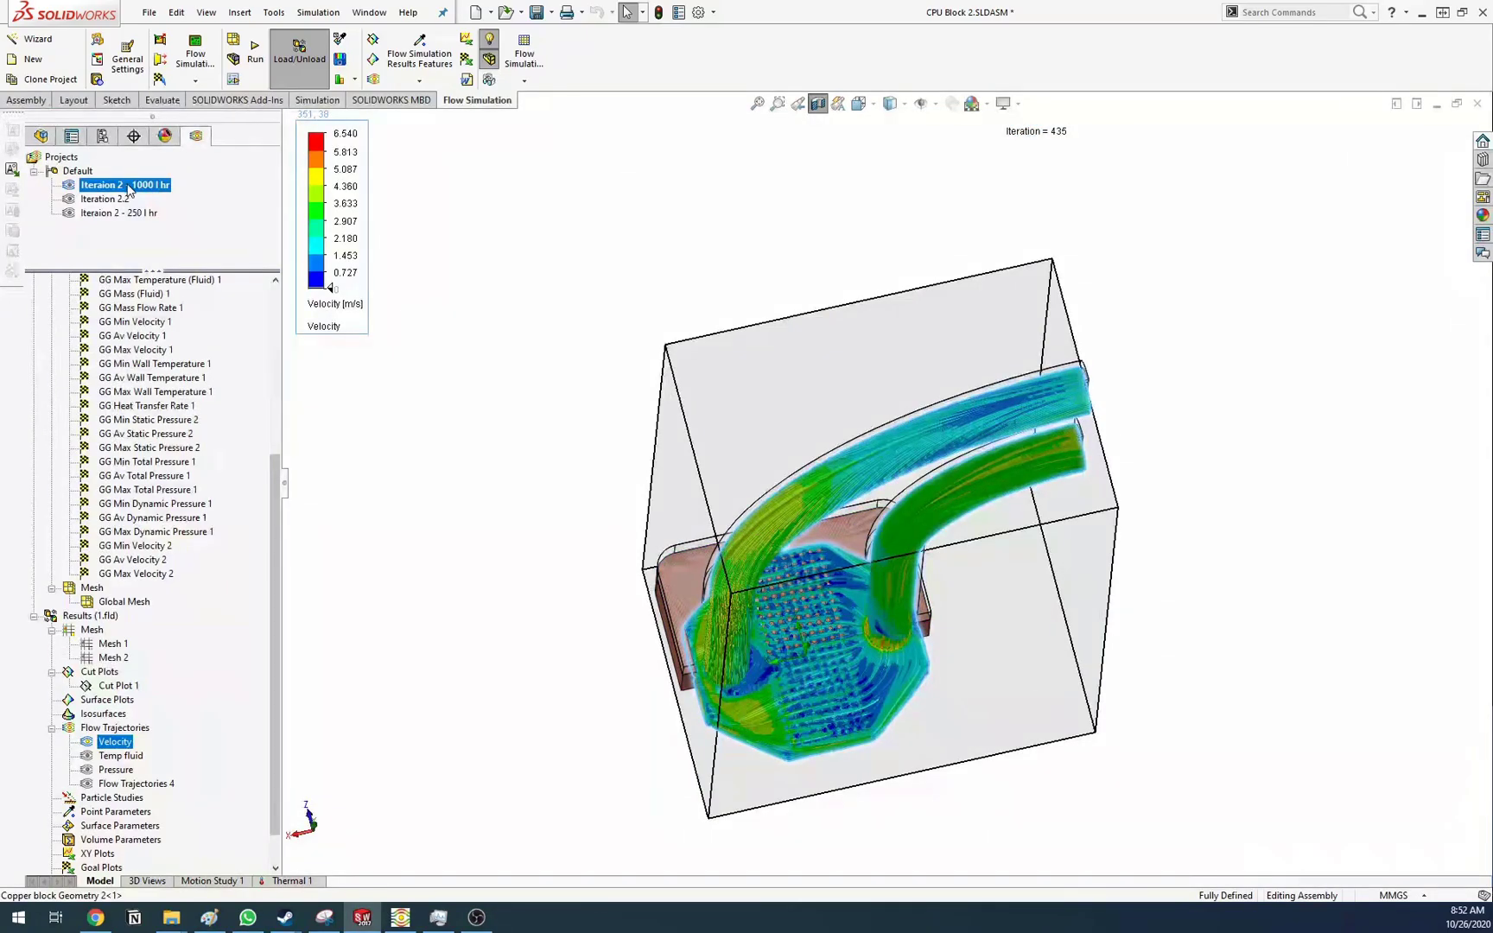
left_click(1262, 417)
Examine the velocity trajectories through the block and at the open end of the longer tube against the legend
middle_click_drag(968, 492, 950, 322)
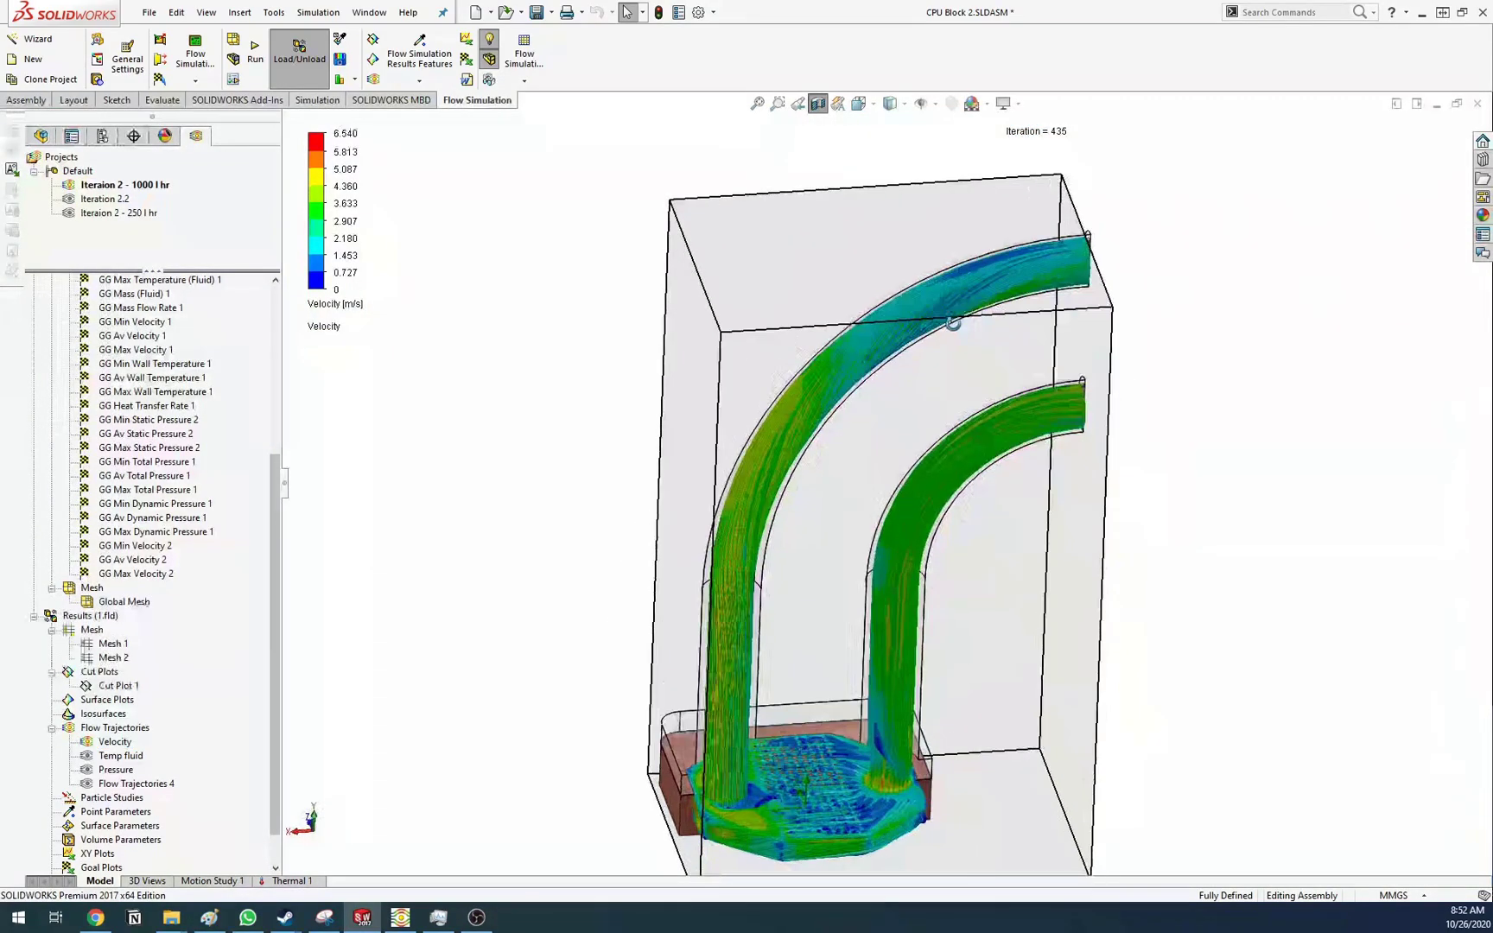
scroll(873, 809, "down", 7)
middle_click_drag(949, 530, 990, 624)
scroll(989, 624, "up", 10)
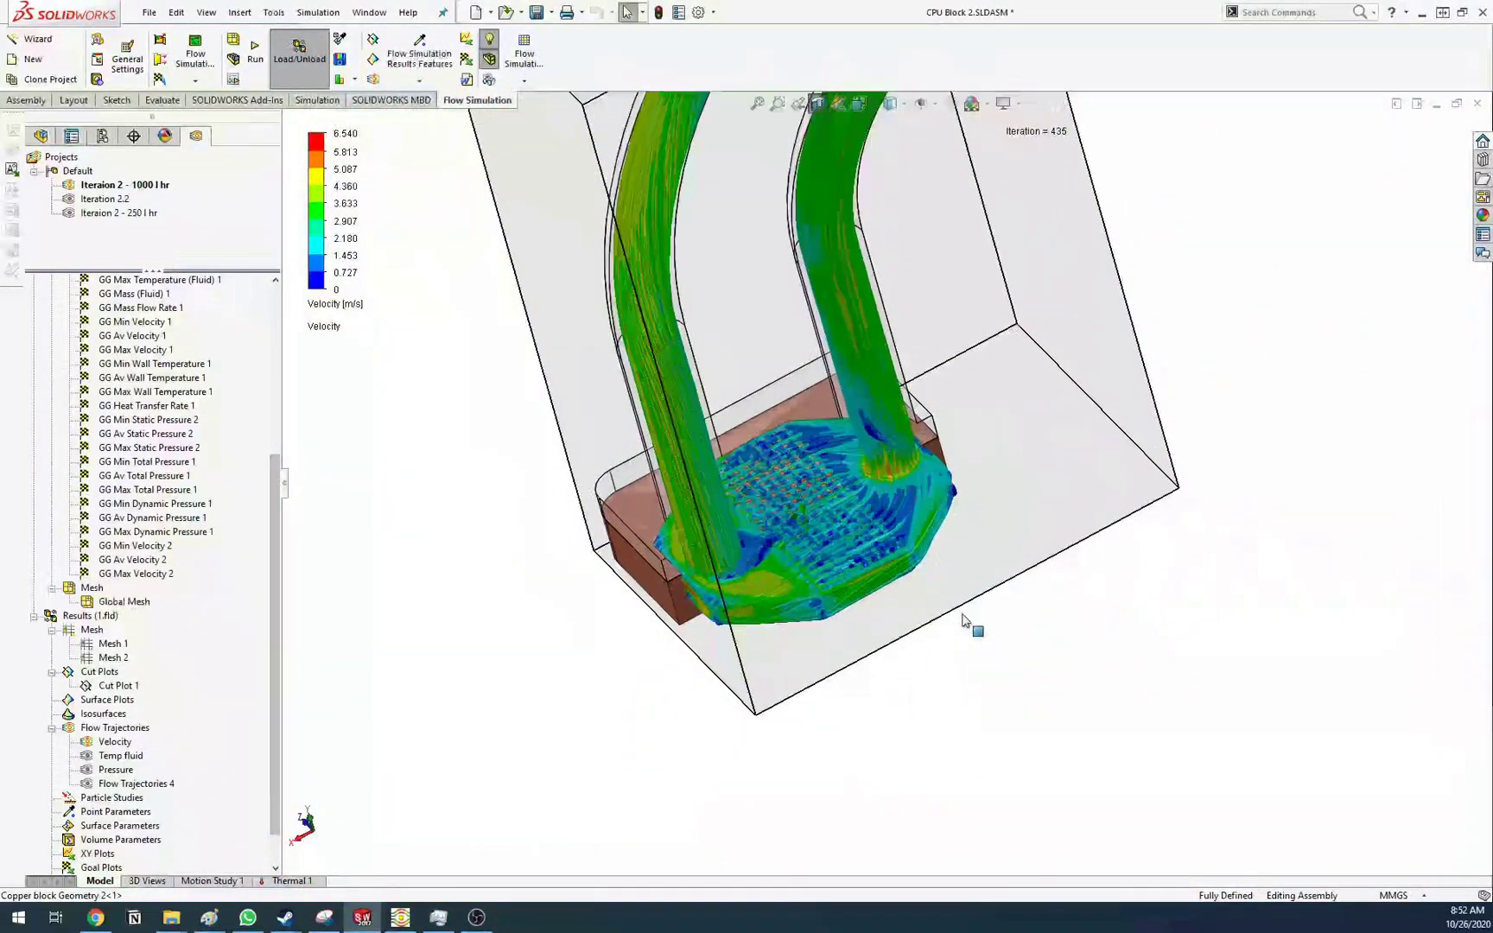
middle_click_drag(886, 661, 843, 223)
scroll(916, 186, "up", 8)
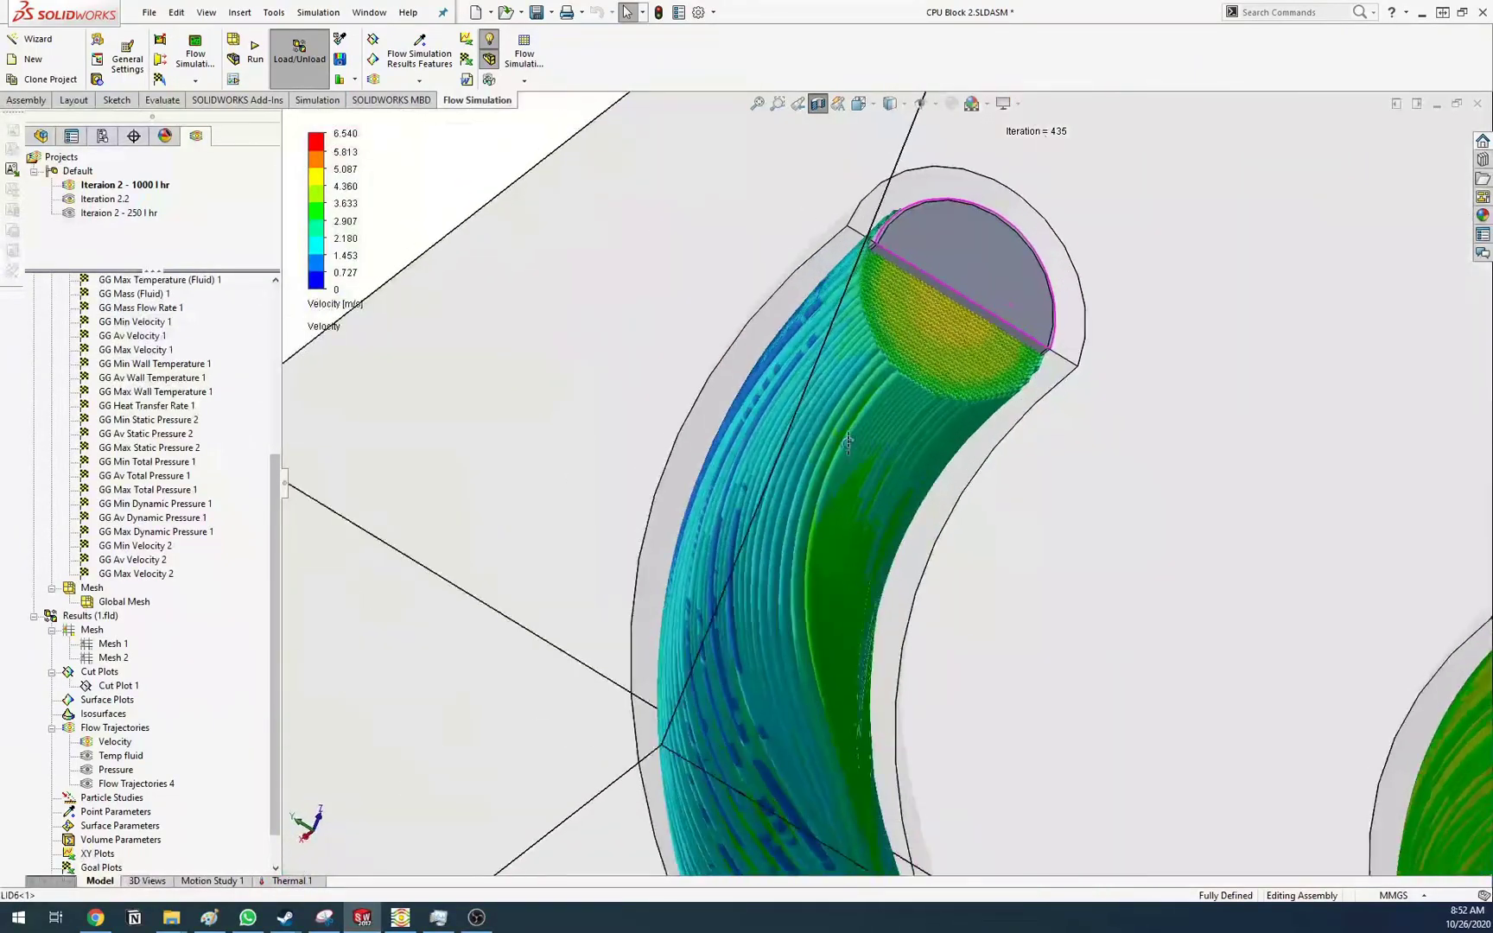
middle_click_drag(848, 442, 400, 227)
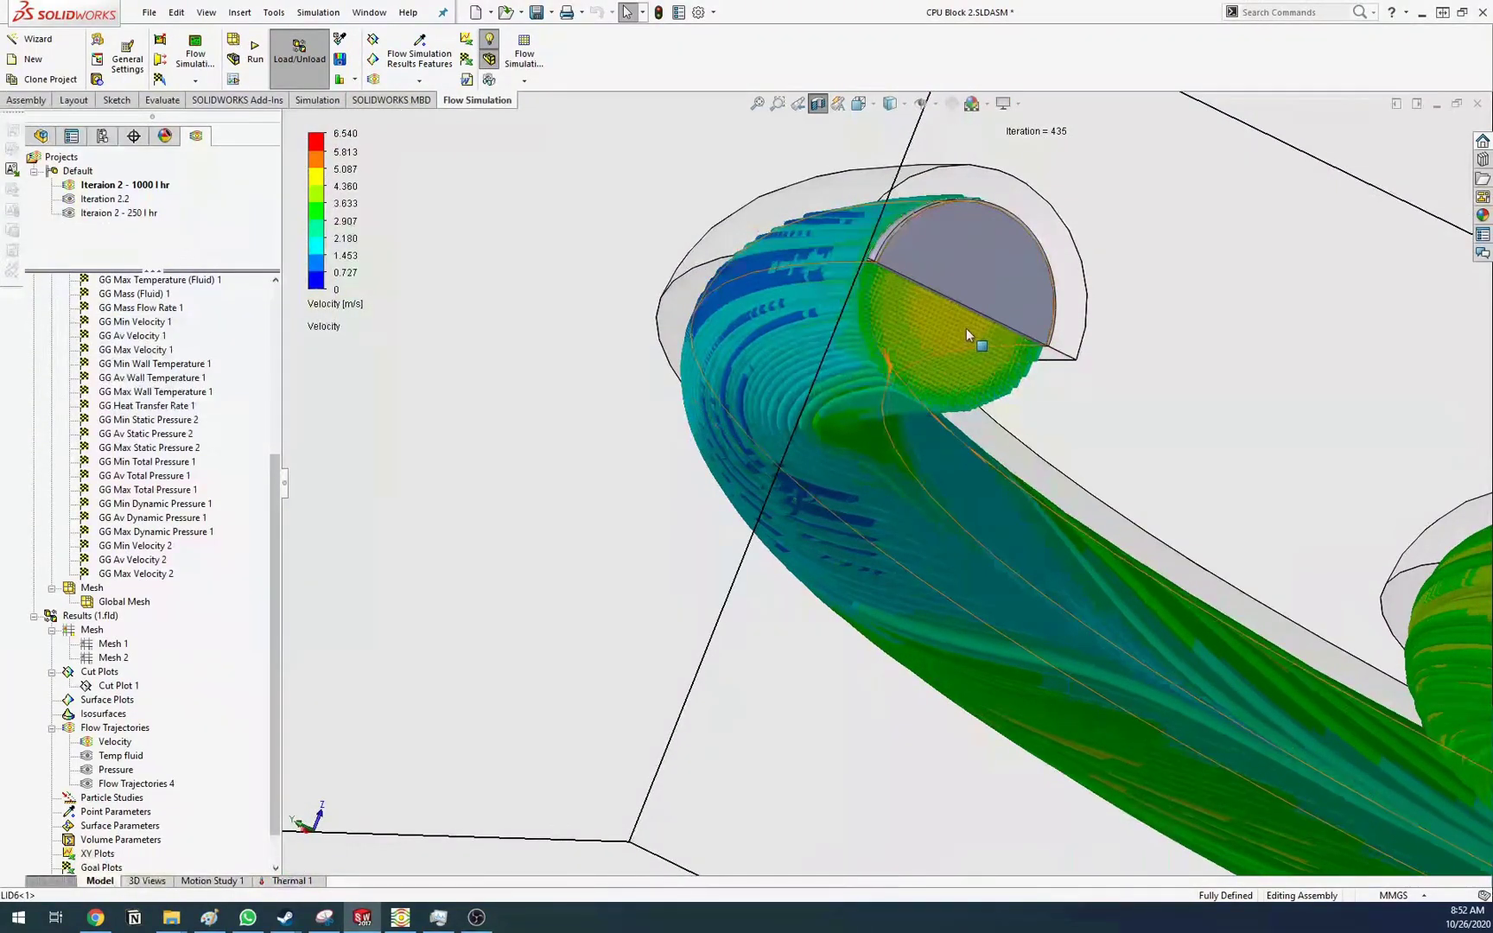
scroll(926, 316, "up", 6)
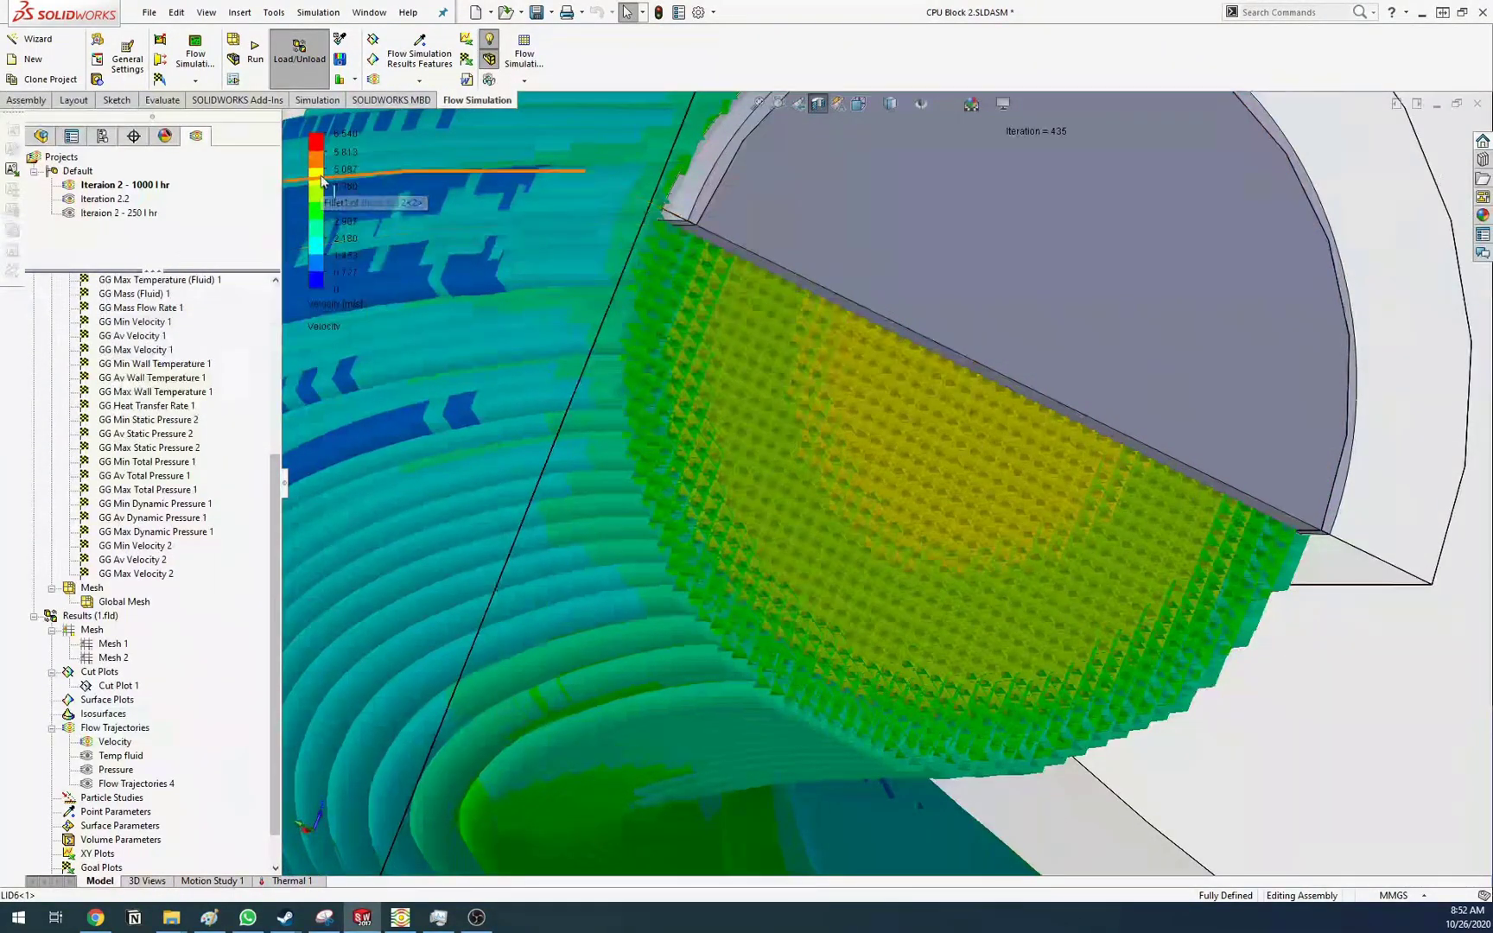
Examine the velocity trajectories at the open ends and along the bends of both tubes
scroll(983, 428, "down", 5)
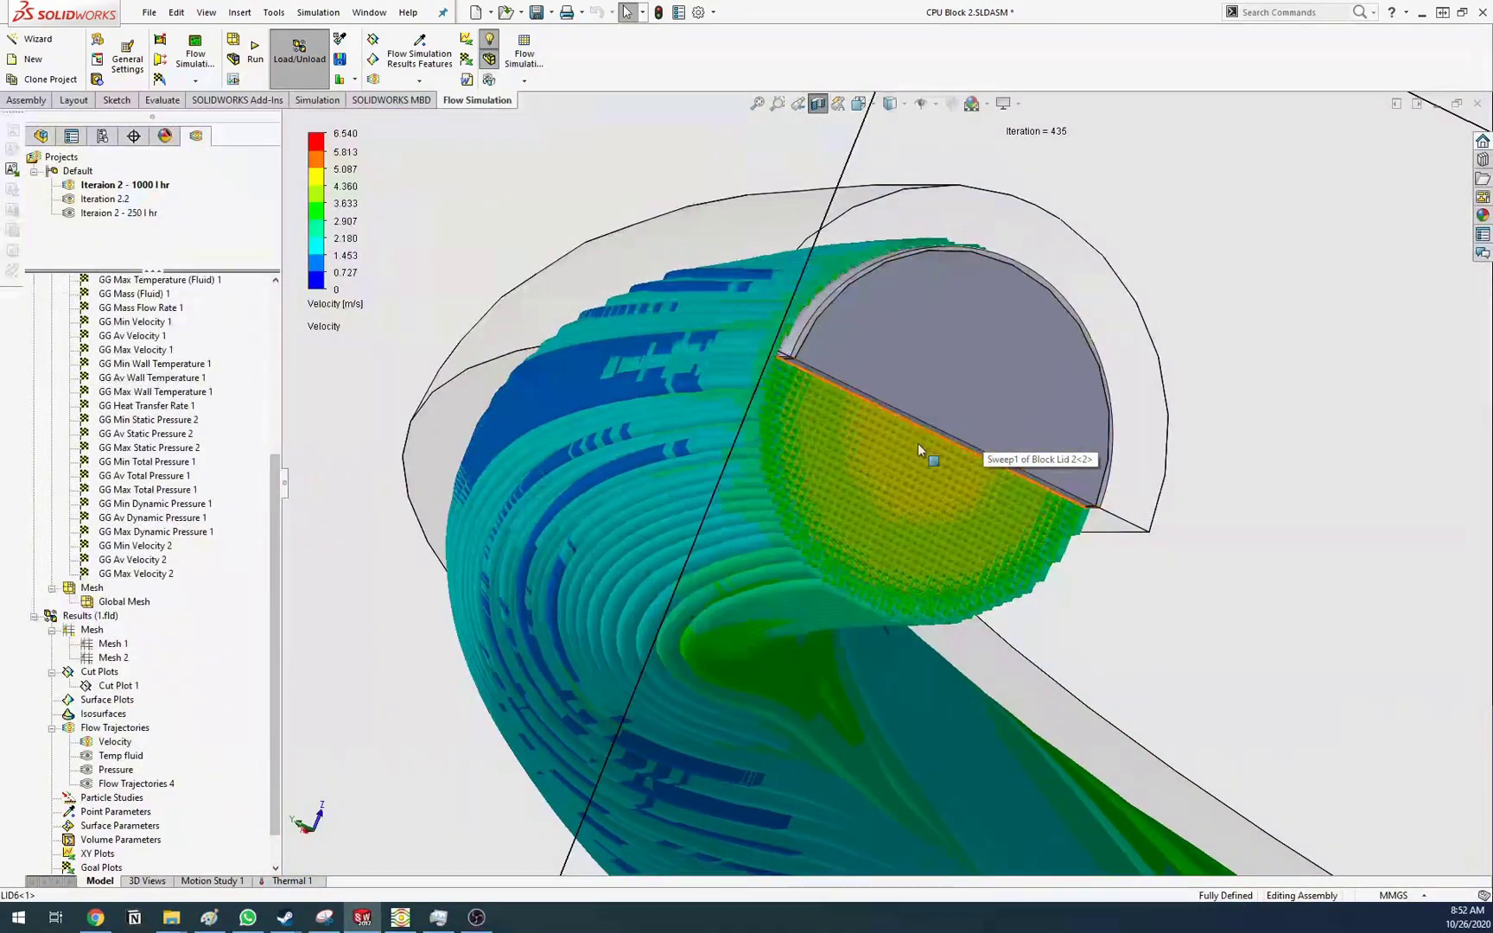
scroll(967, 437, "down", 1)
middle_click_drag(968, 436, 399, 575)
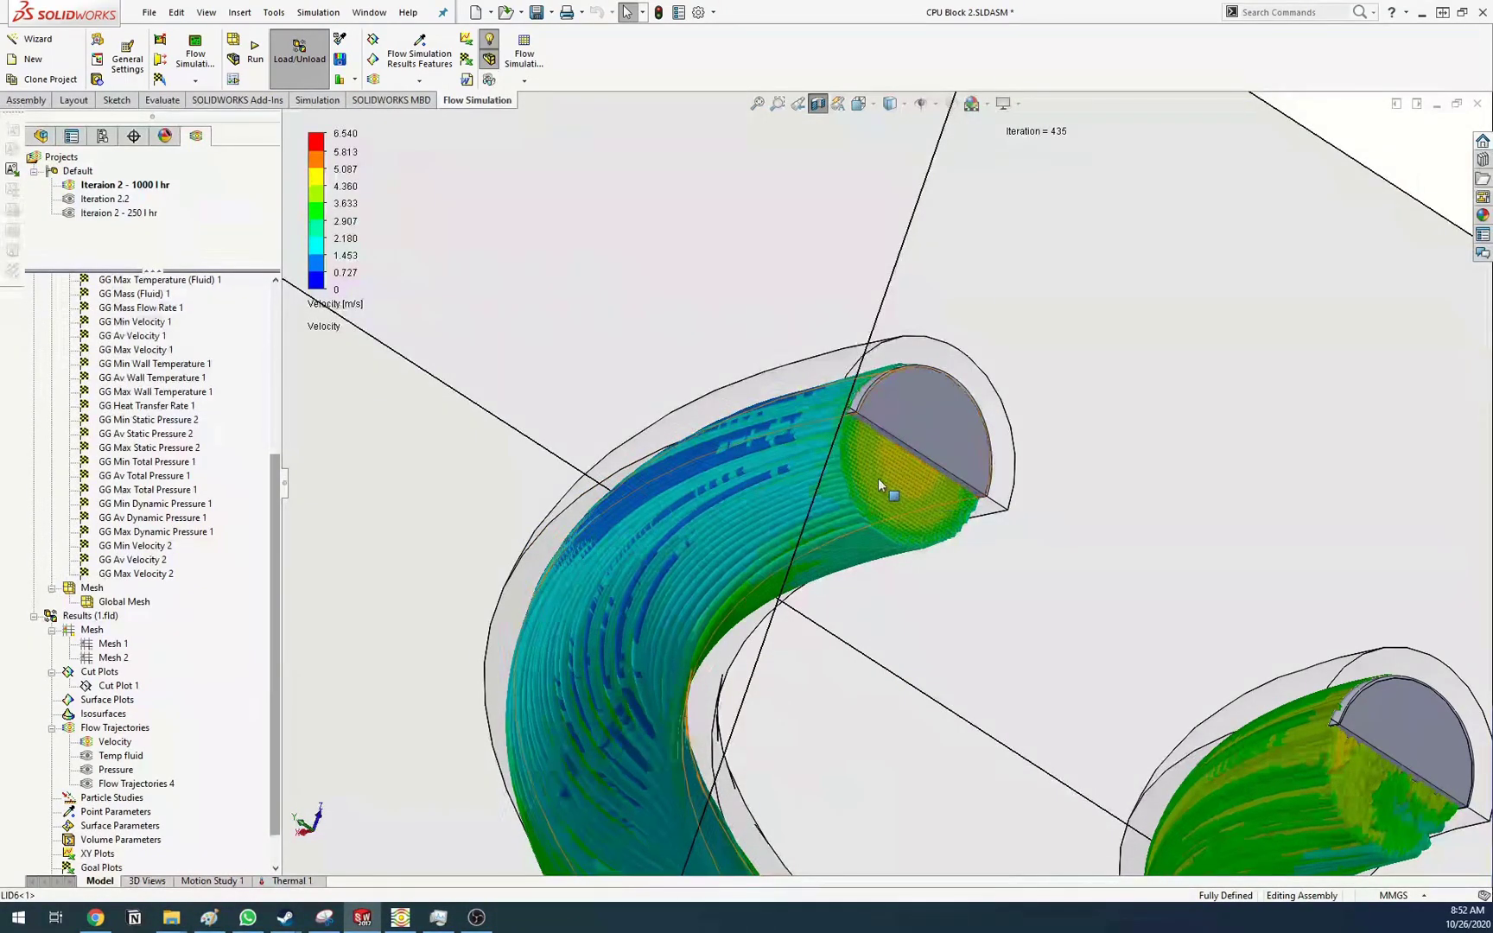
middle_click_drag(862, 467, 759, 436)
scroll(809, 497, "up", 4)
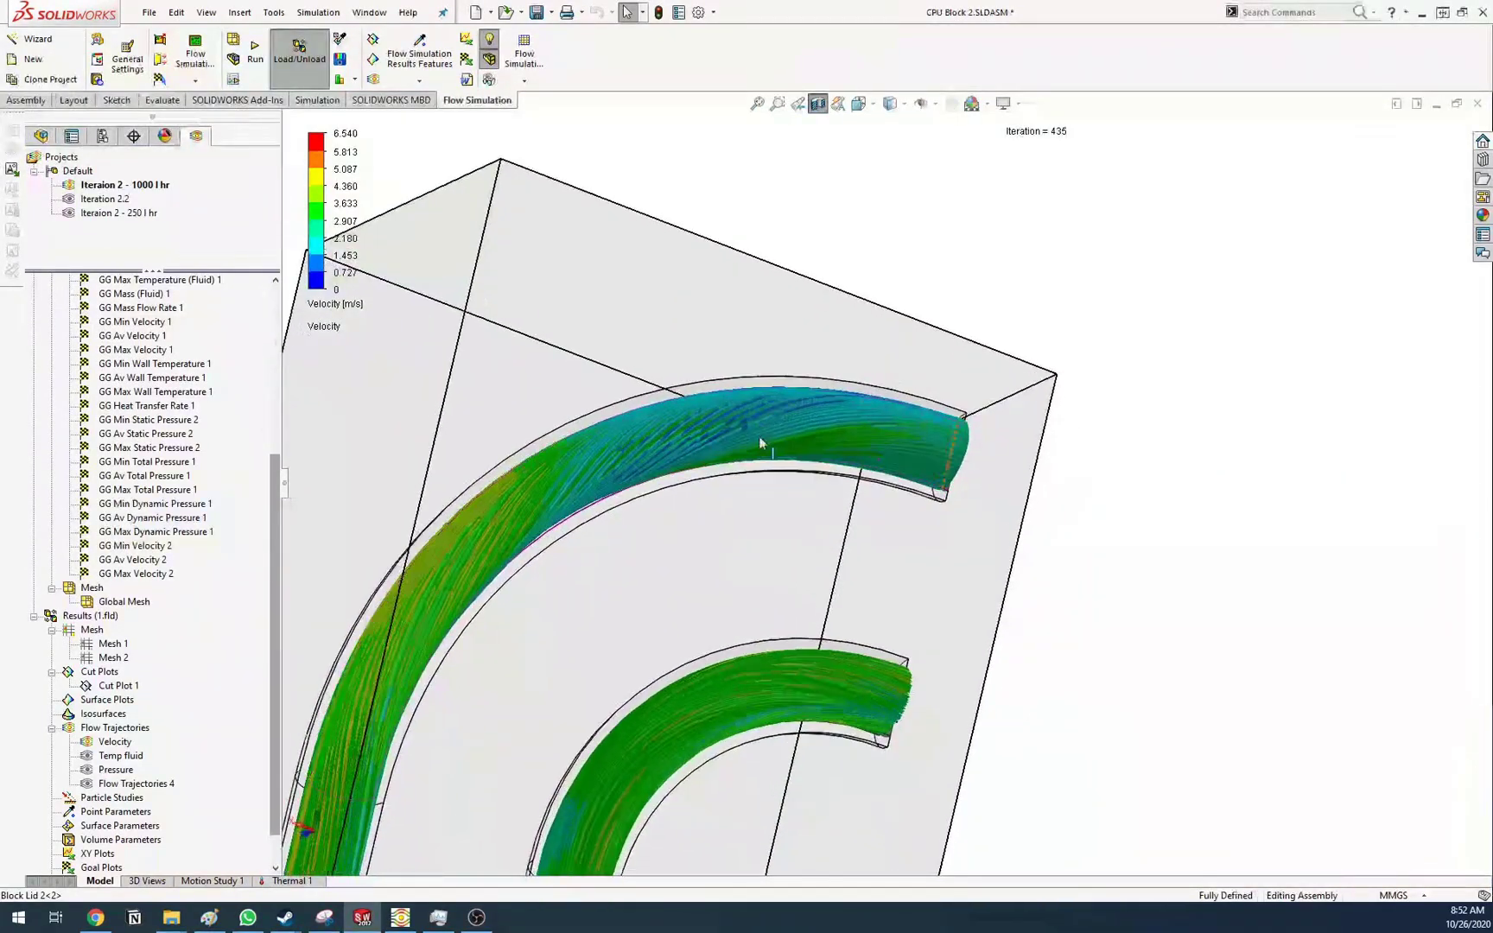
scroll(752, 429, "down", 8)
scroll(739, 412, "up", 6)
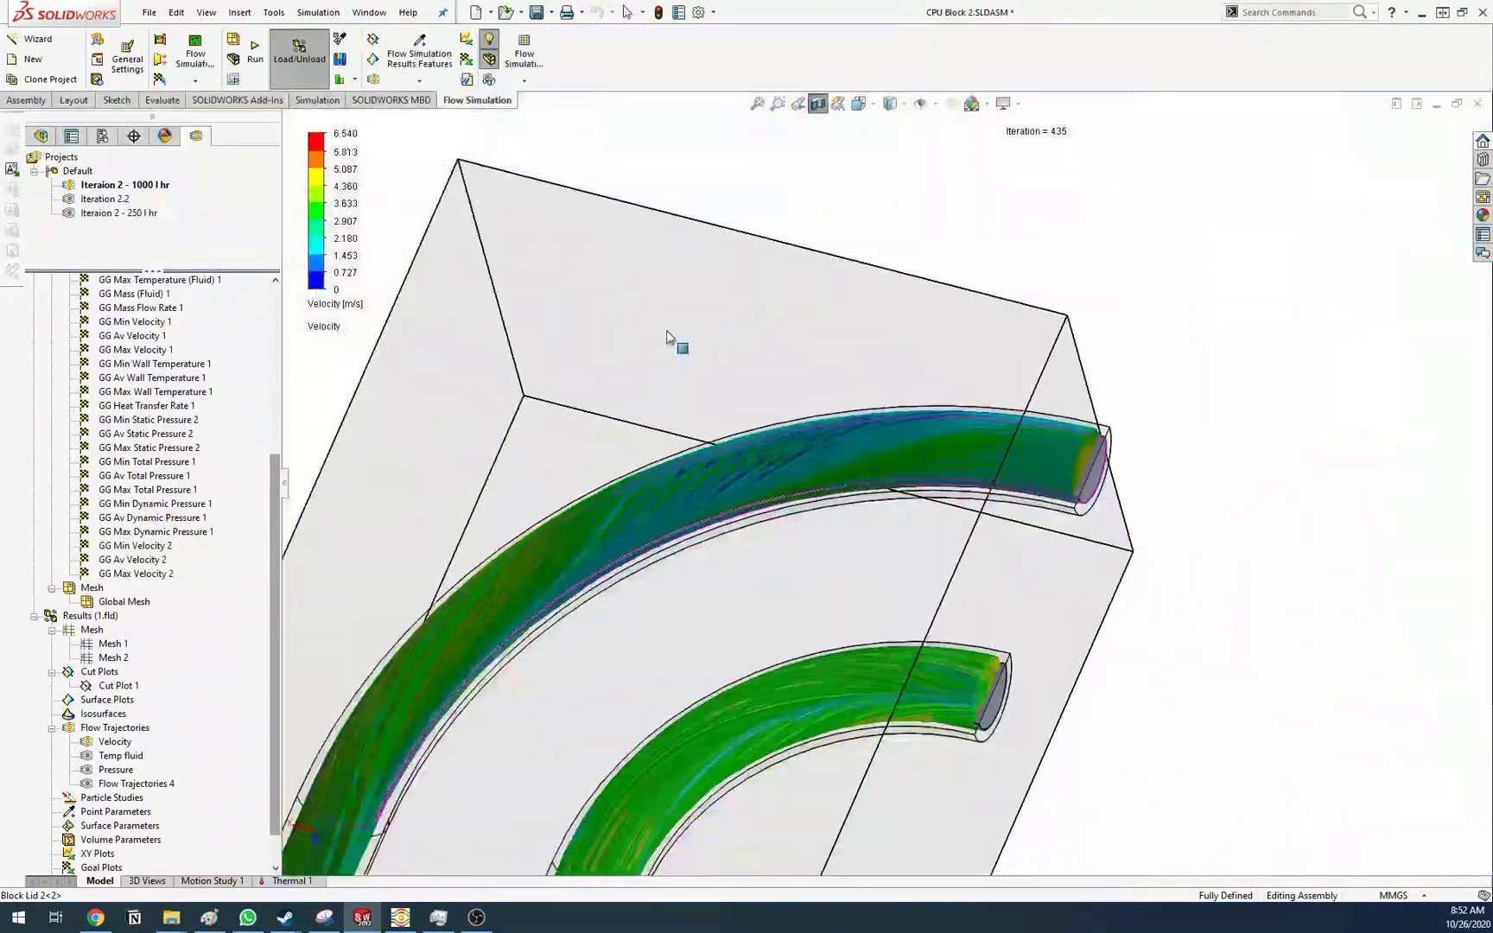
scroll(829, 524, "up", 2)
scroll(592, 737, "up", 1)
scroll(518, 829, "down", 6)
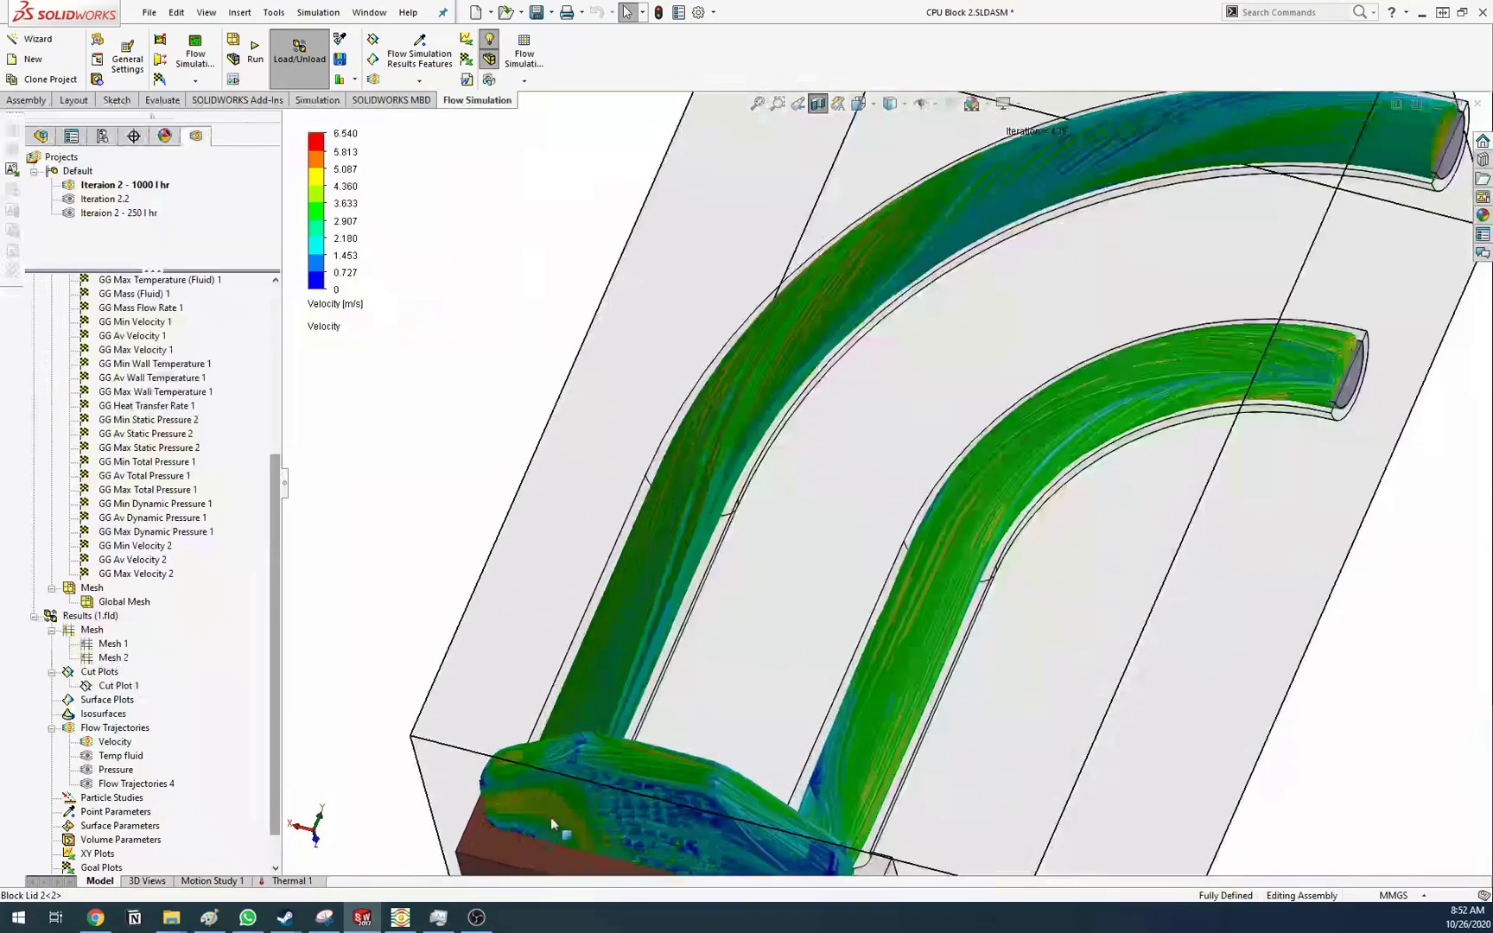
Examine the velocity trajectories where the tubes meet the copper block and across its pin fins
scroll(663, 716, "down", 4)
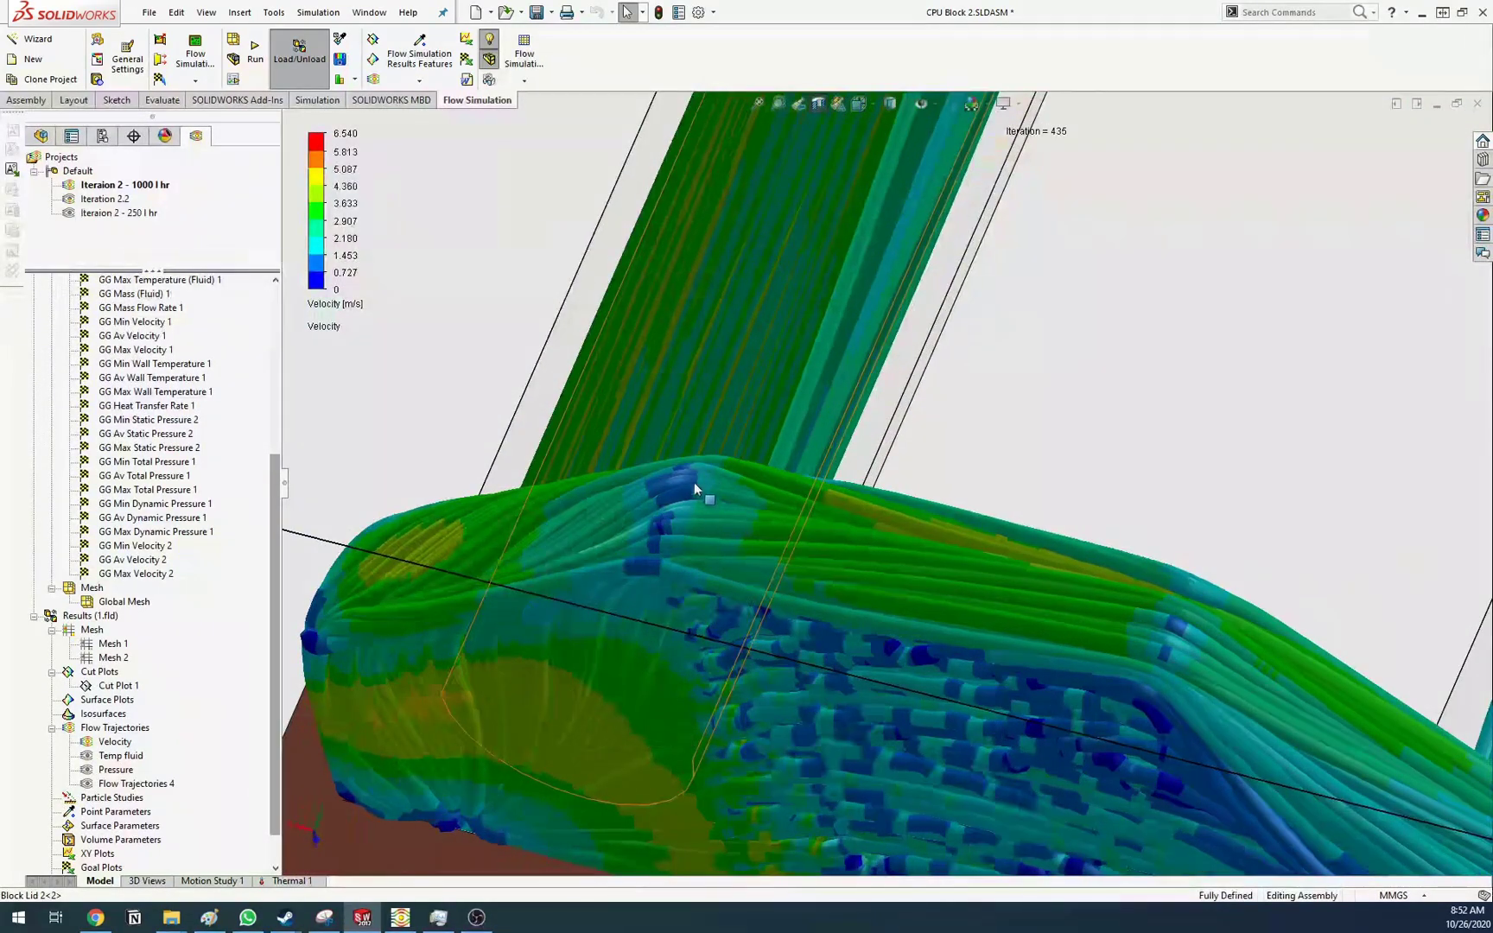
scroll(712, 548, "up", 6)
scroll(783, 635, "down", 8)
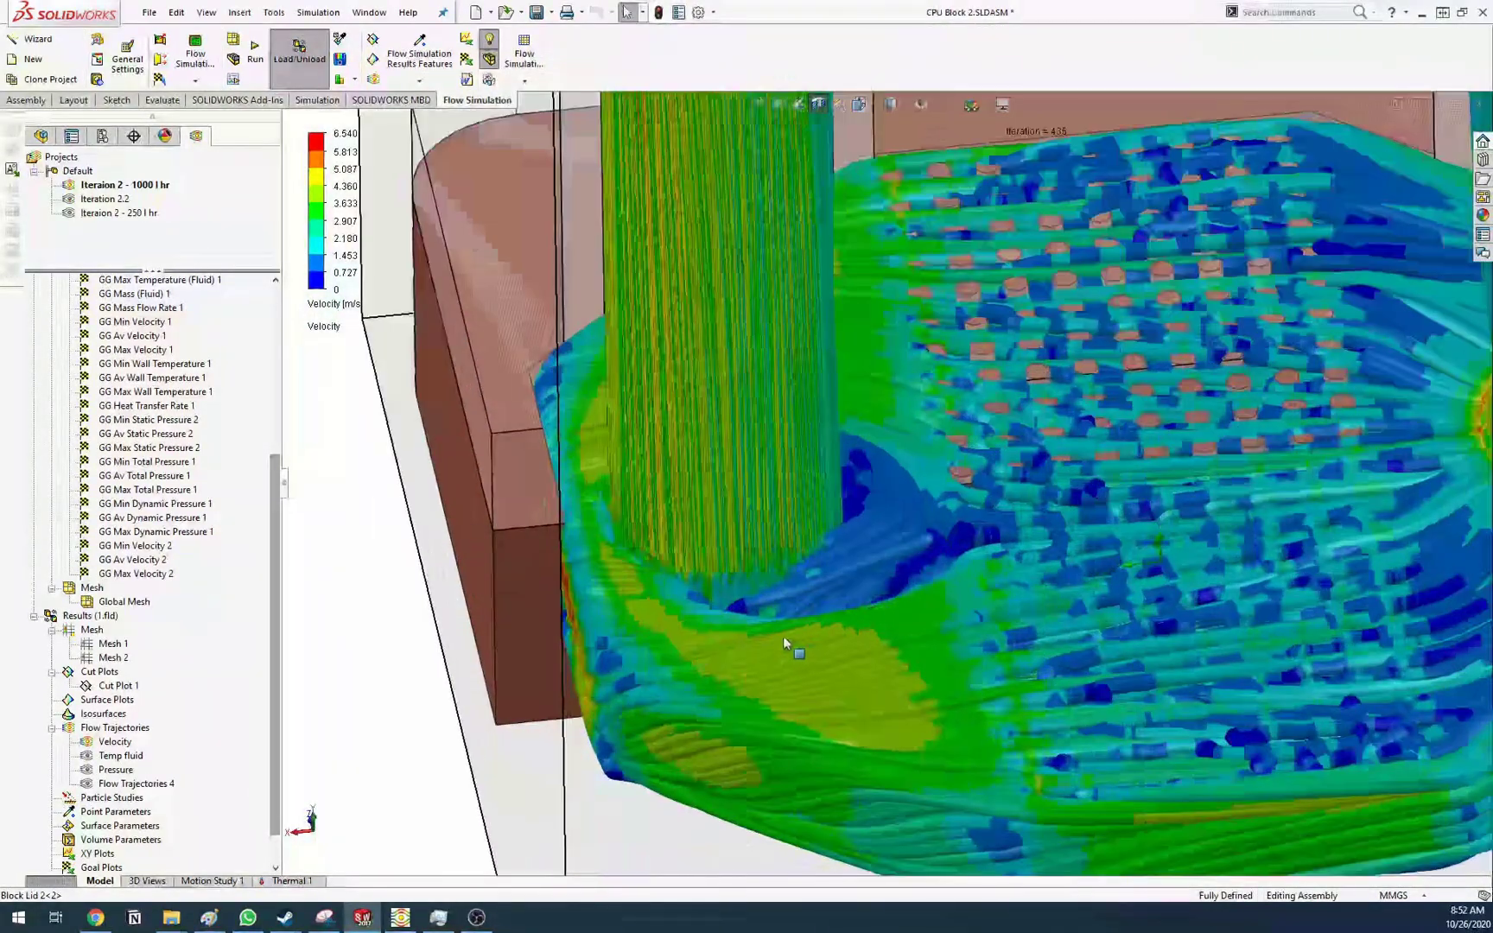
middle_click_drag(789, 562, 846, 446)
scroll(847, 447, "up", 5)
scroll(979, 300, "down", 3)
middle_click_drag(978, 300, 1043, 607)
middle_click_drag(917, 289, 885, 223)
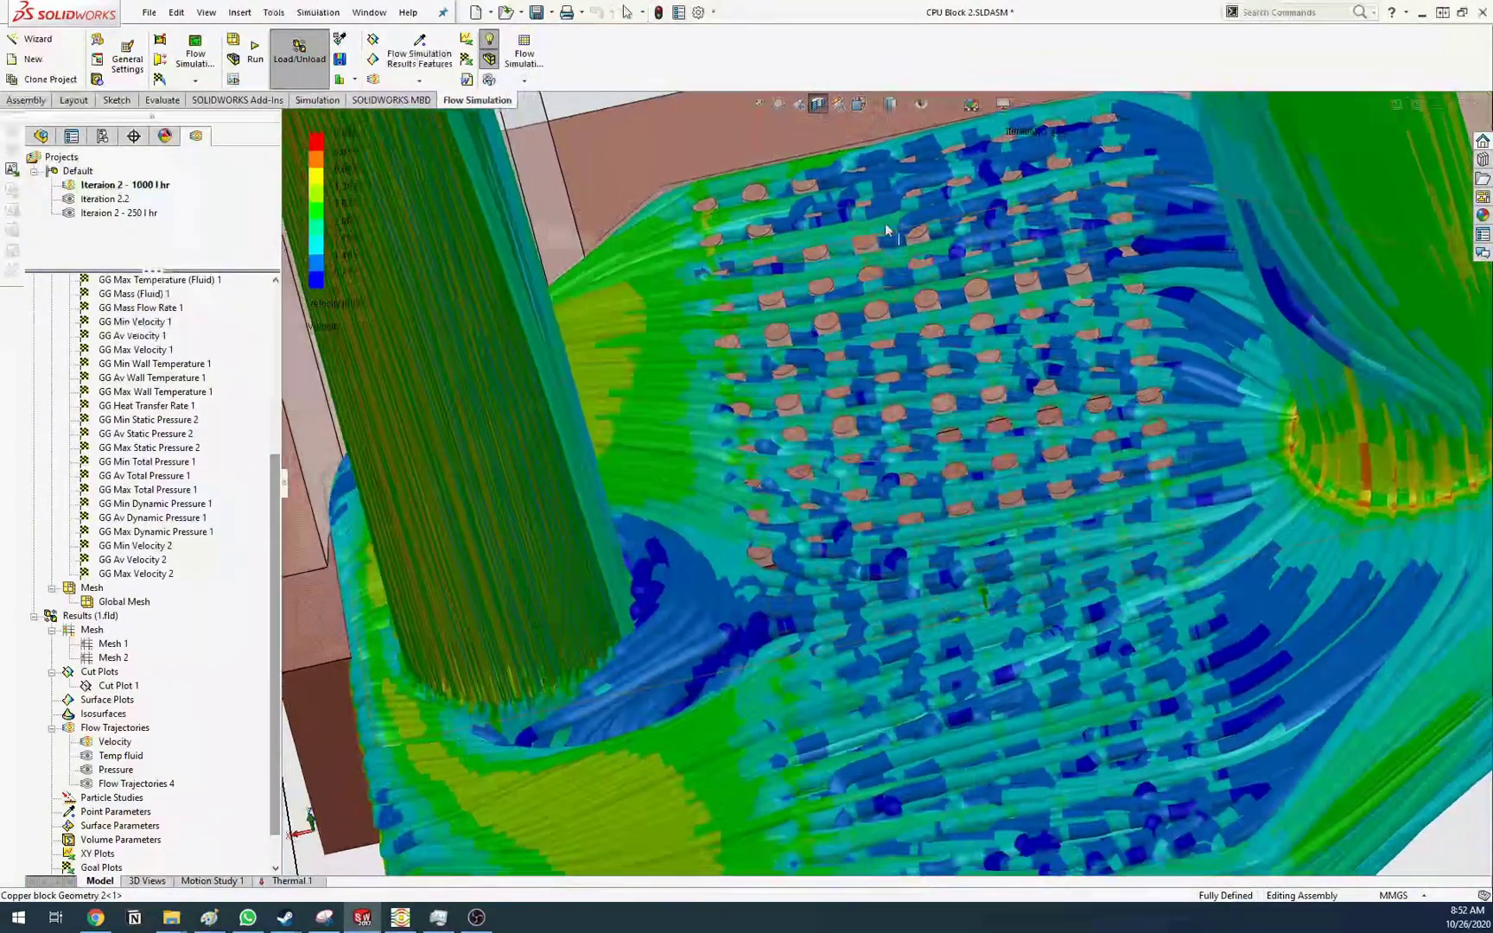
scroll(997, 657, "up", 5)
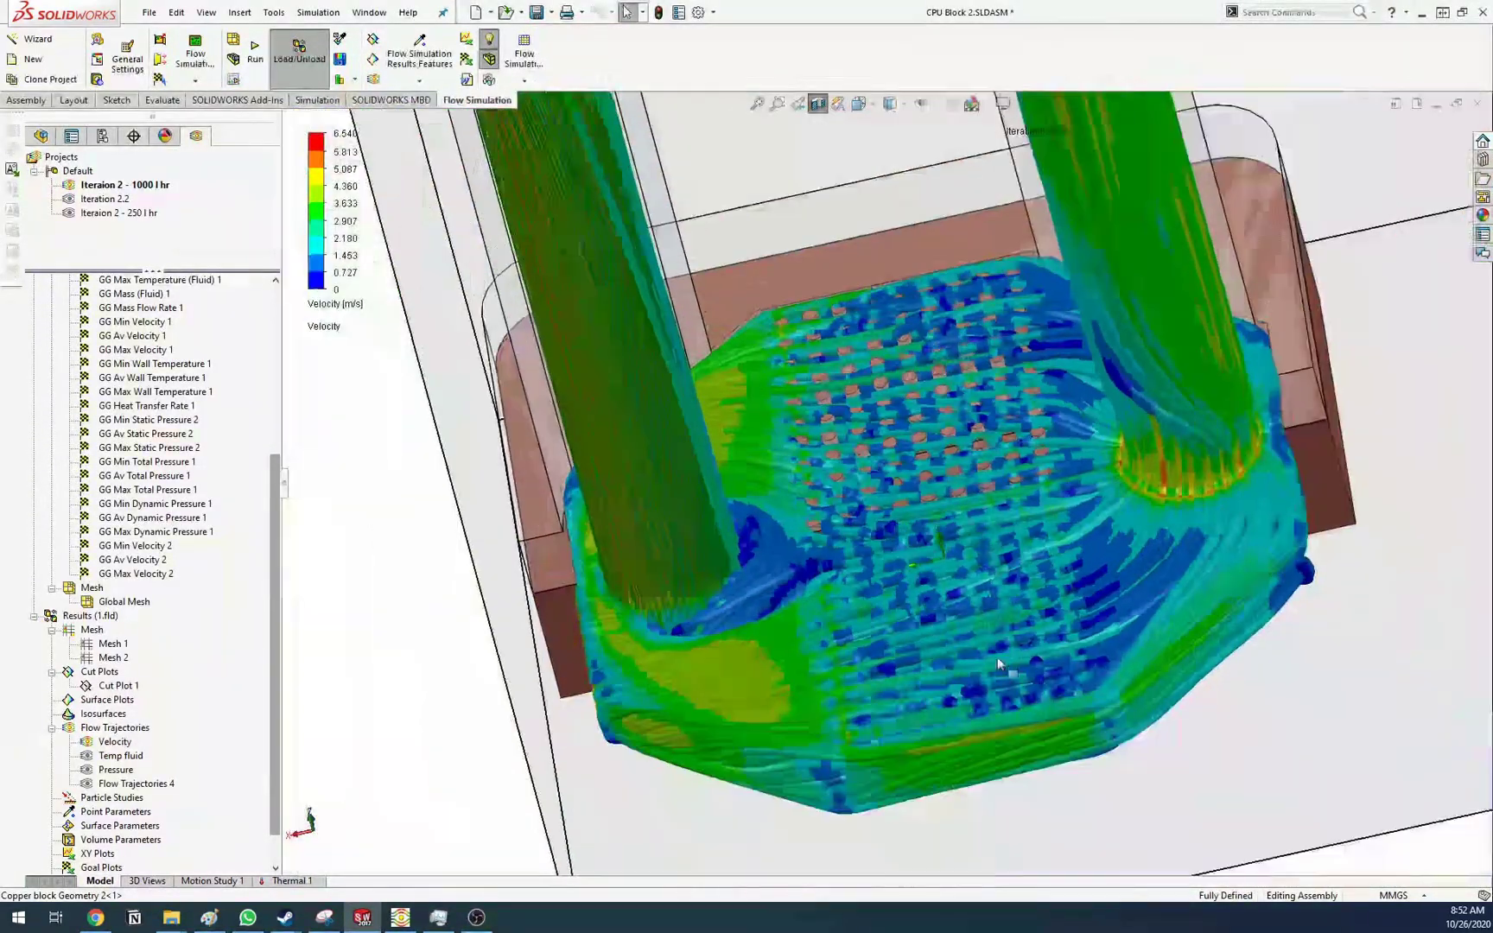
Compare the velocity trajectories between the pin fins, in both tube bends and along the side of the block
middle_click_drag(1010, 650, 1038, 370)
scroll(1068, 314, "down", 5)
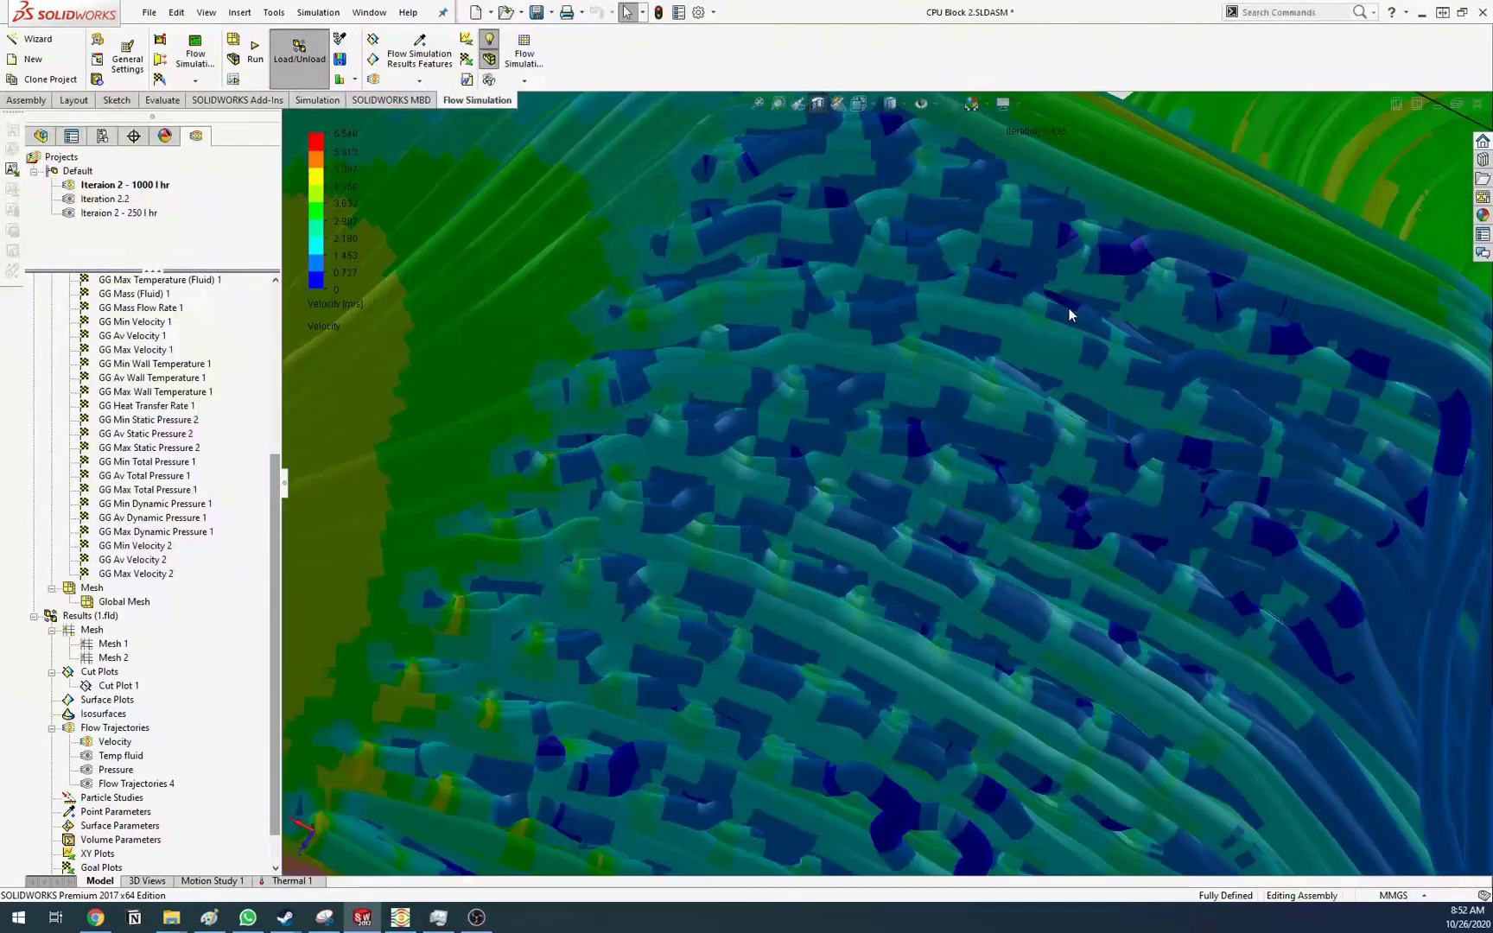
scroll(1164, 275, "up", 5)
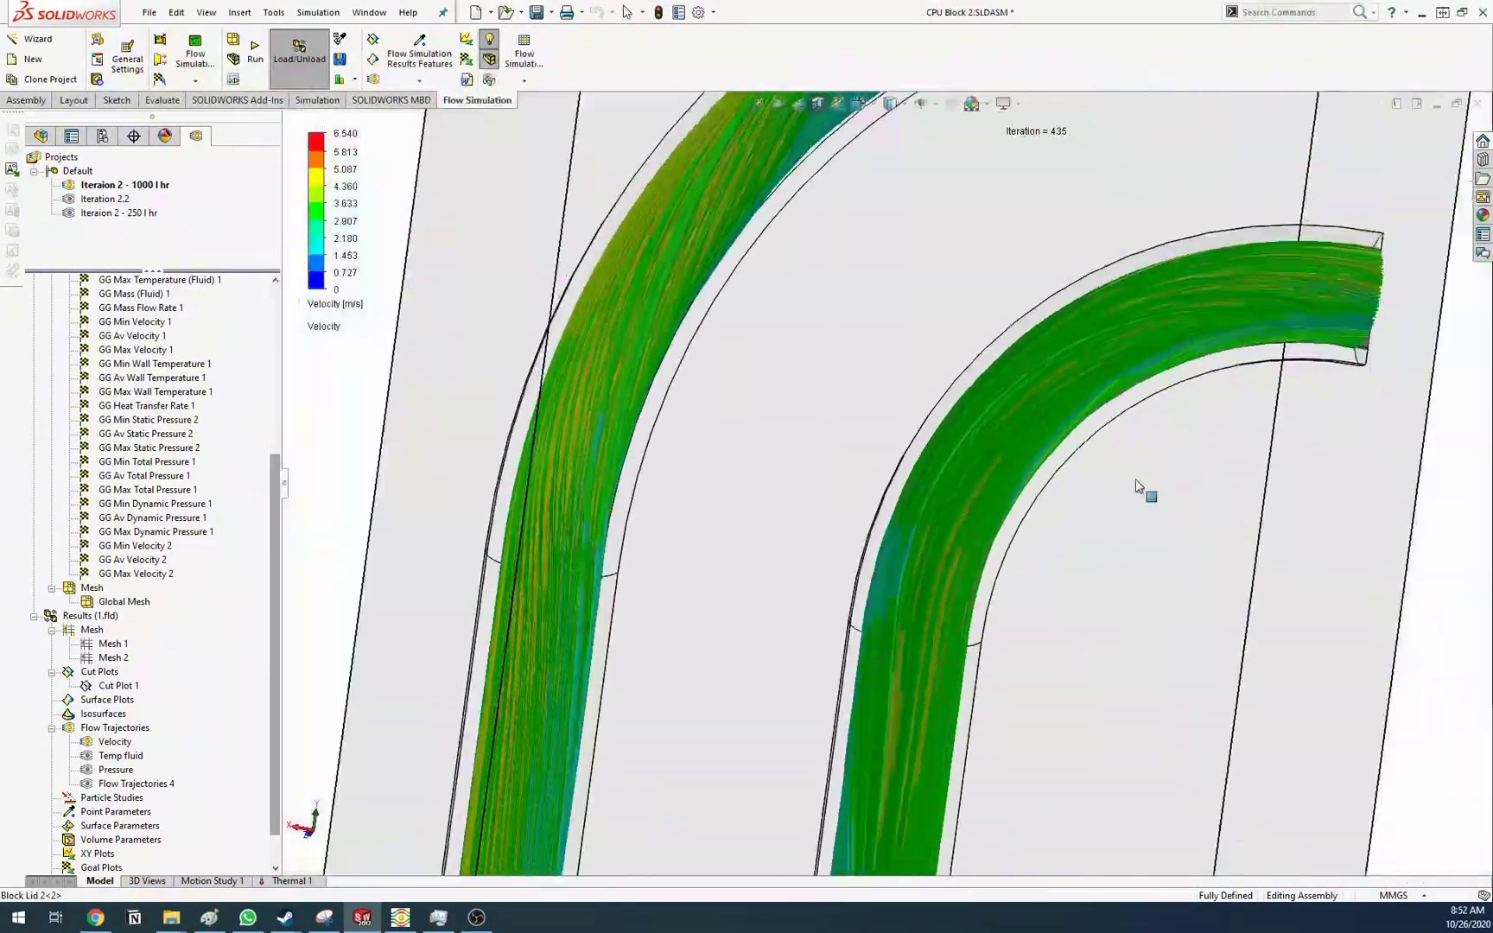
scroll(860, 743, "up", 5)
scroll(906, 467, "down", 10)
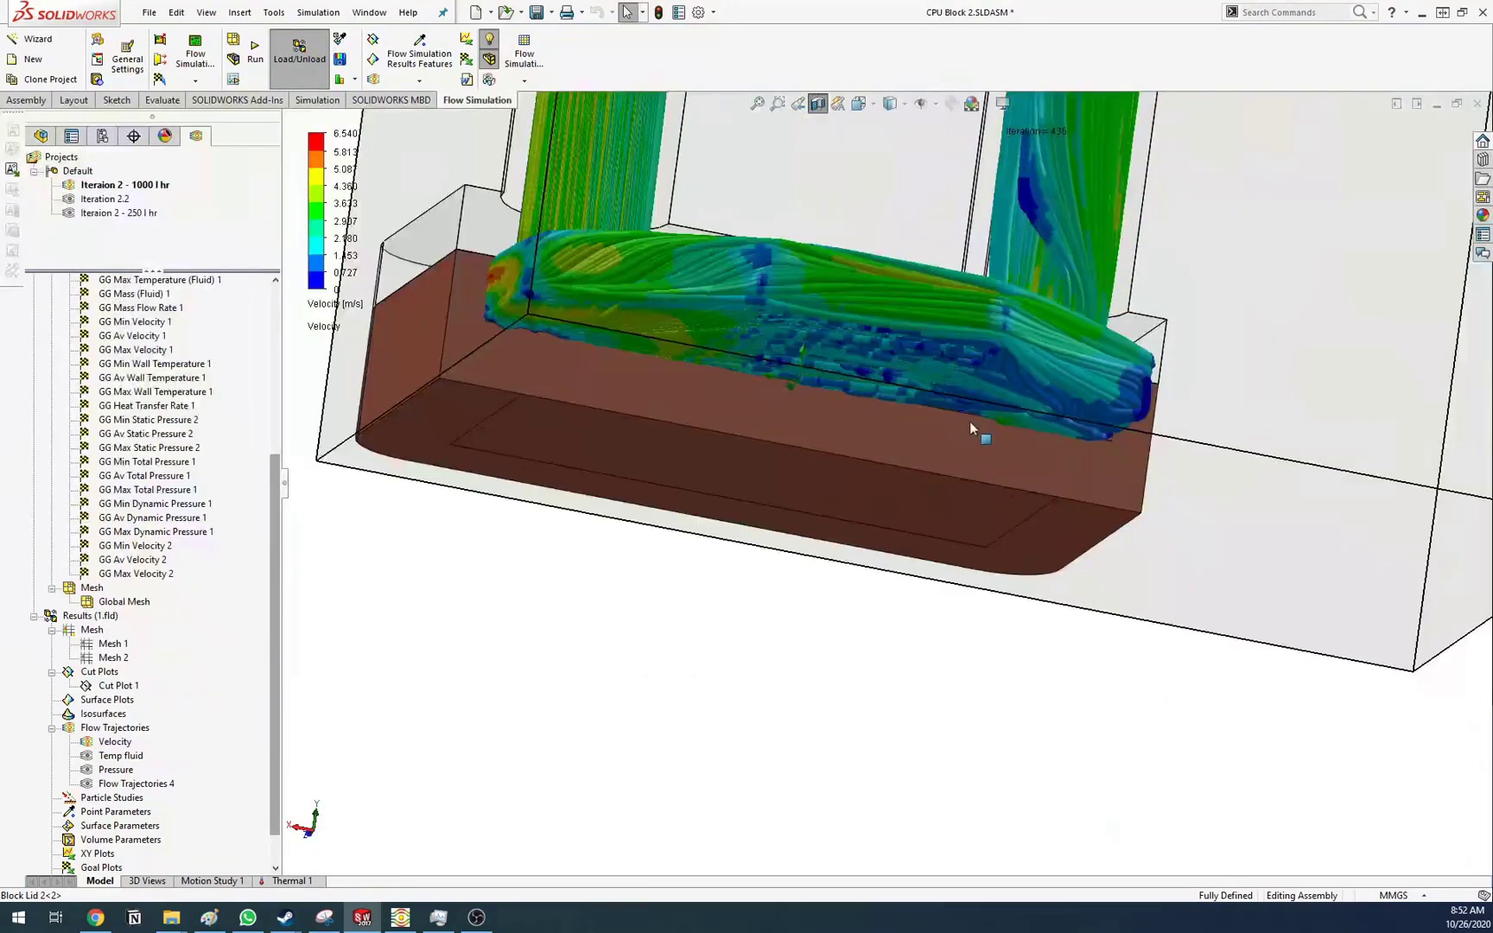
scroll(949, 506, "up", 5)
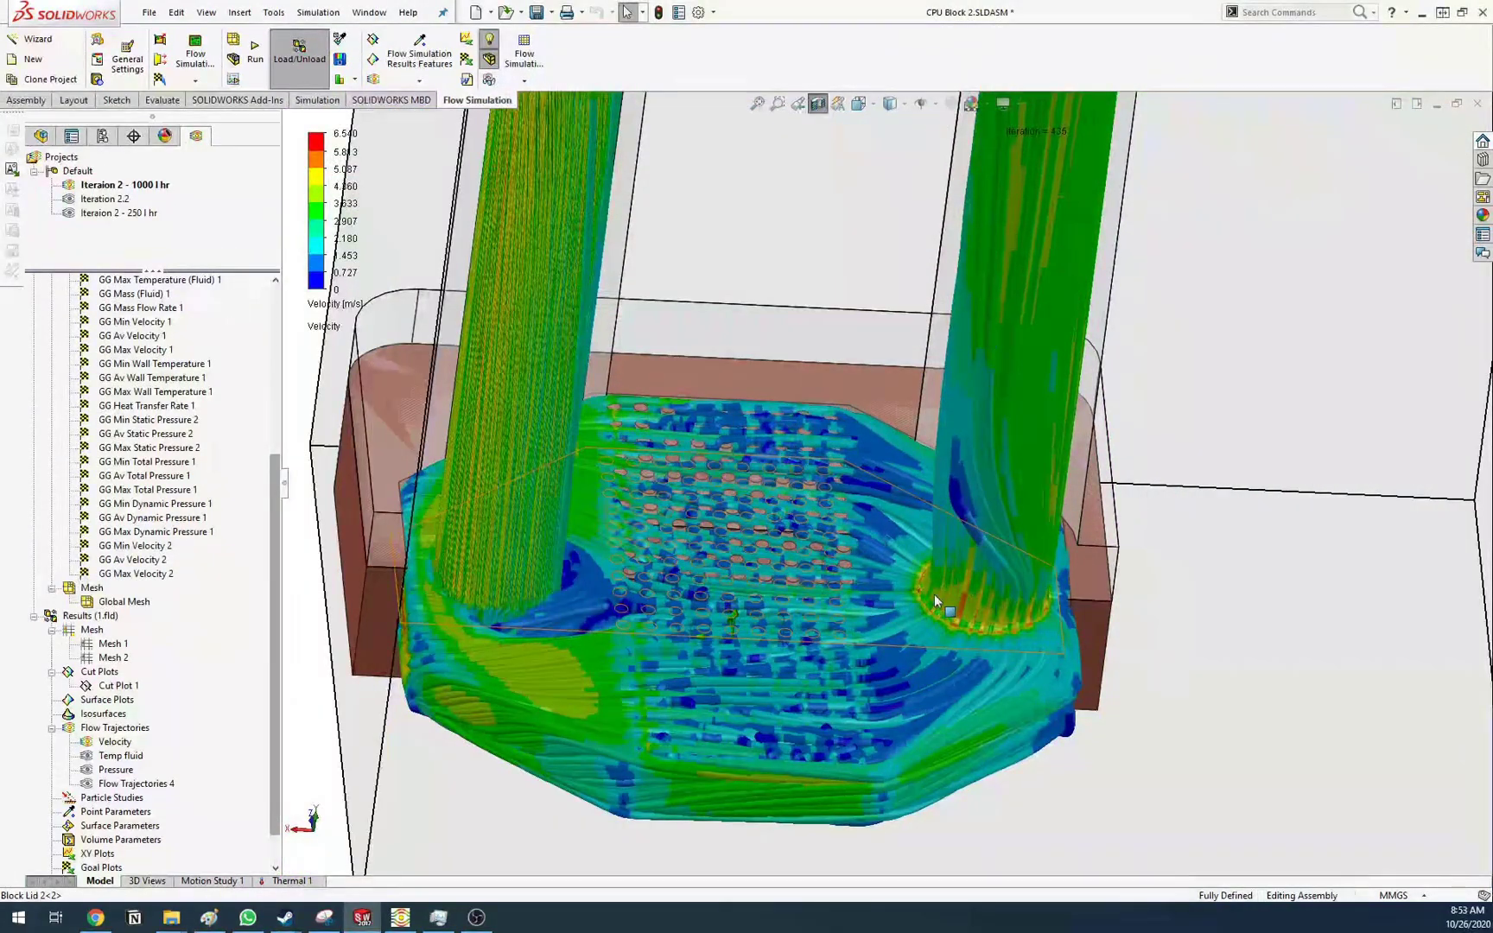
scroll(891, 712, "up", 5)
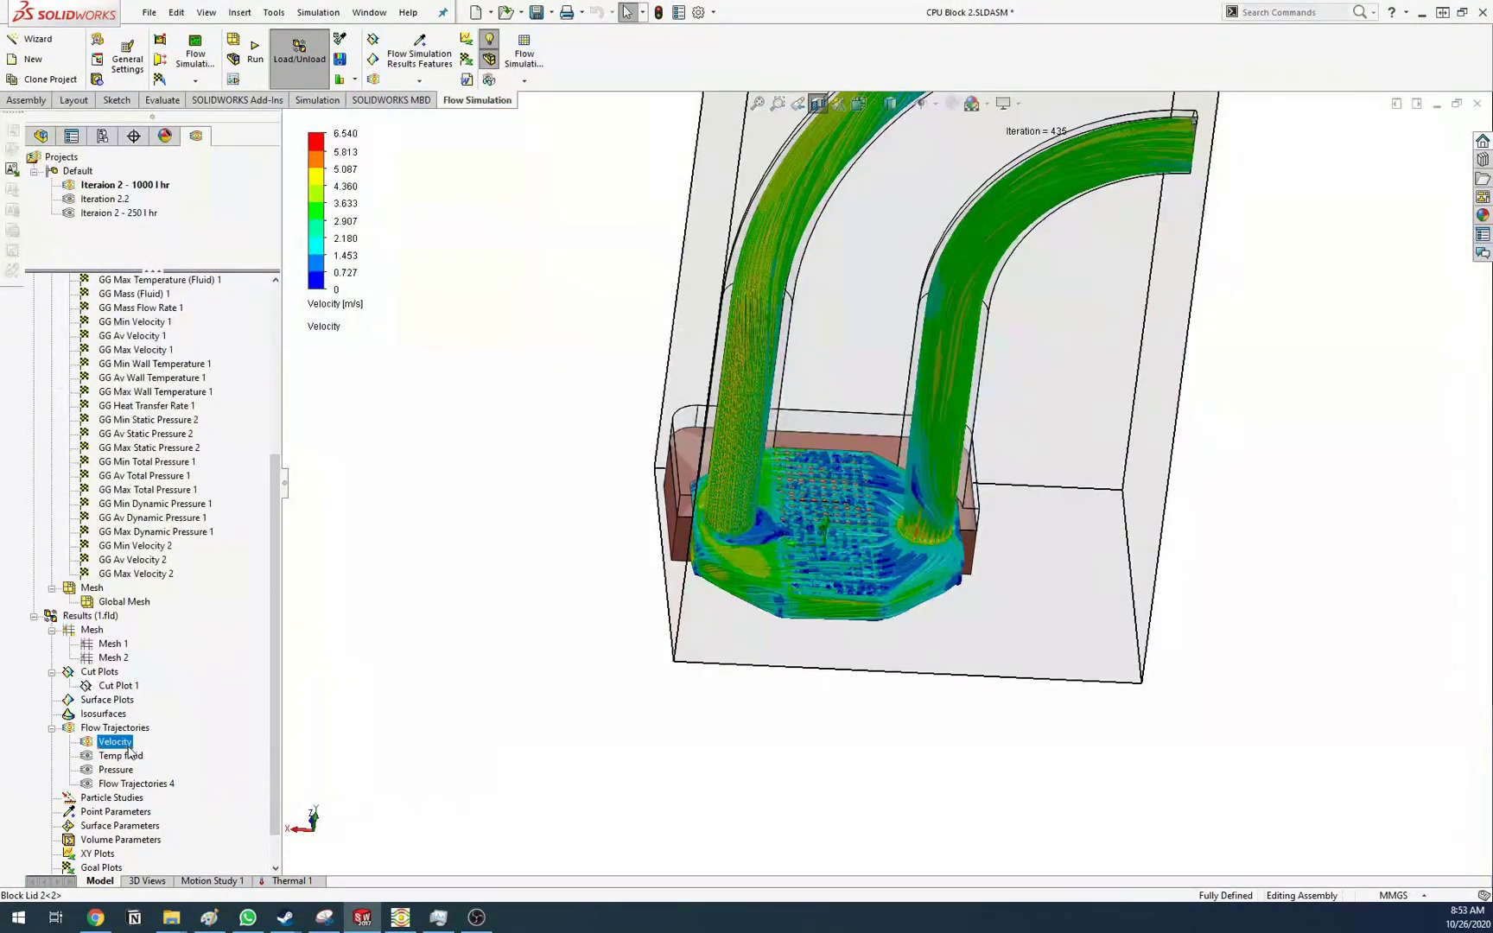
Open the animation for the Velocity flow trajectories and close its timeline
right_click(128, 747)
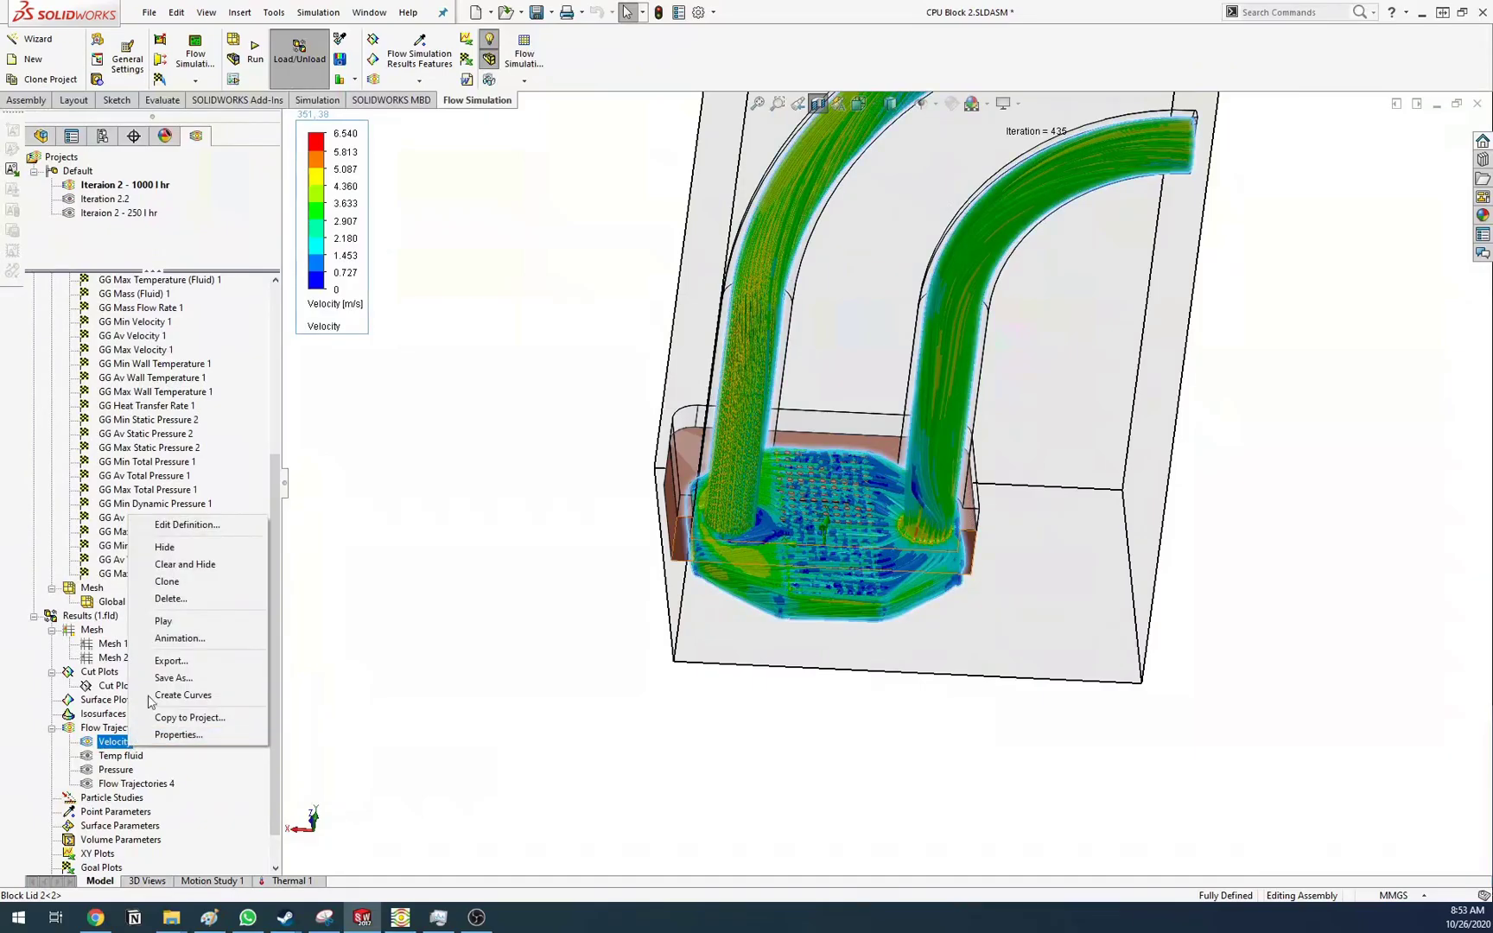
left_click(215, 637)
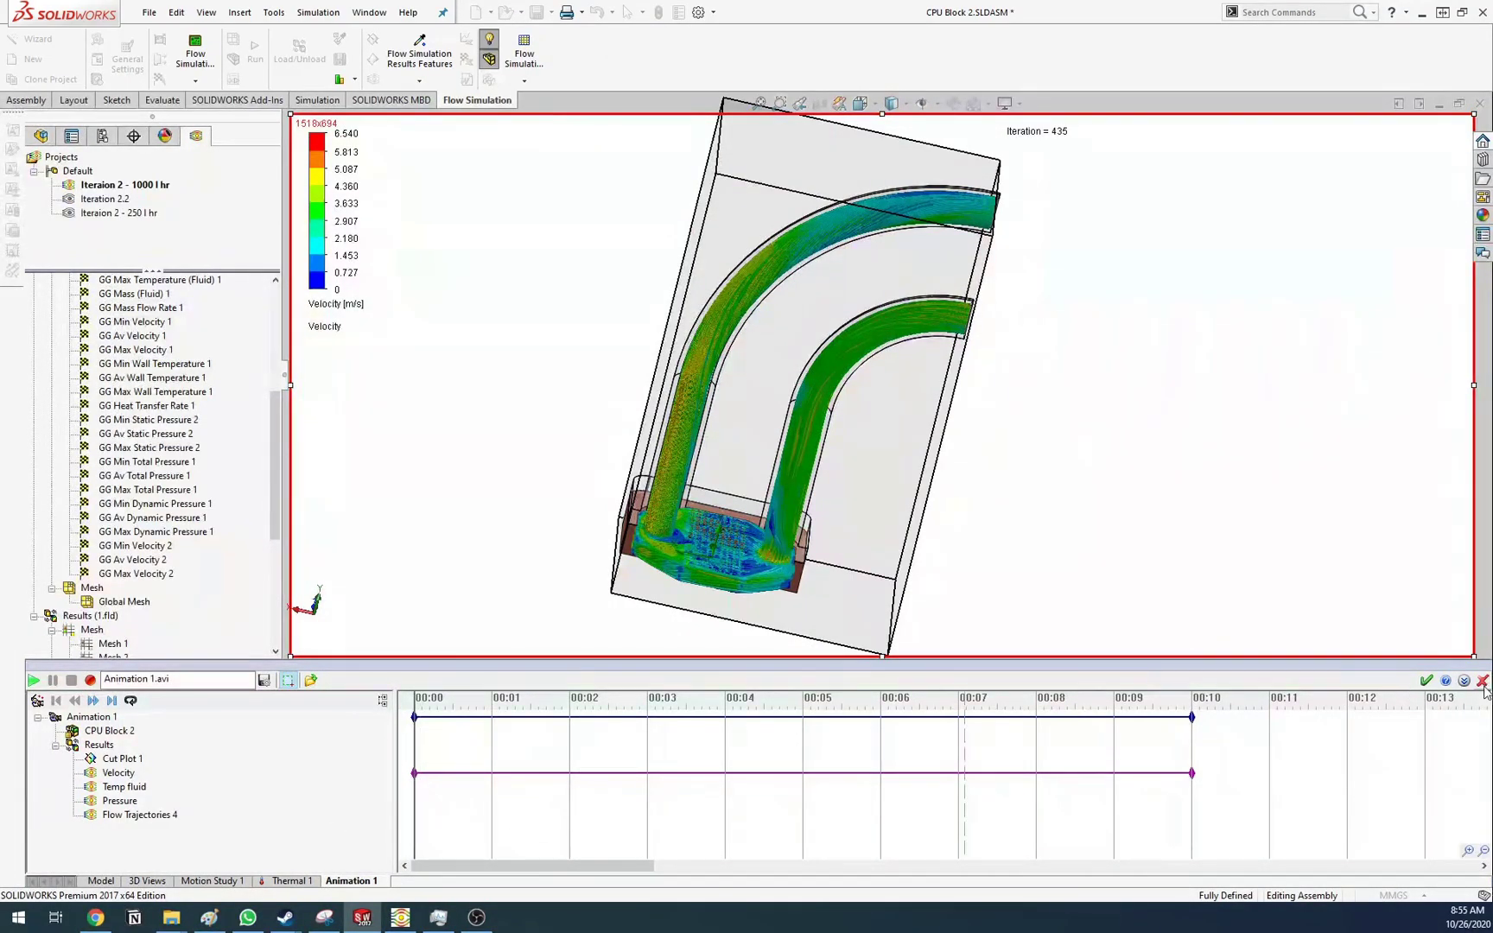
left_click(1483, 681)
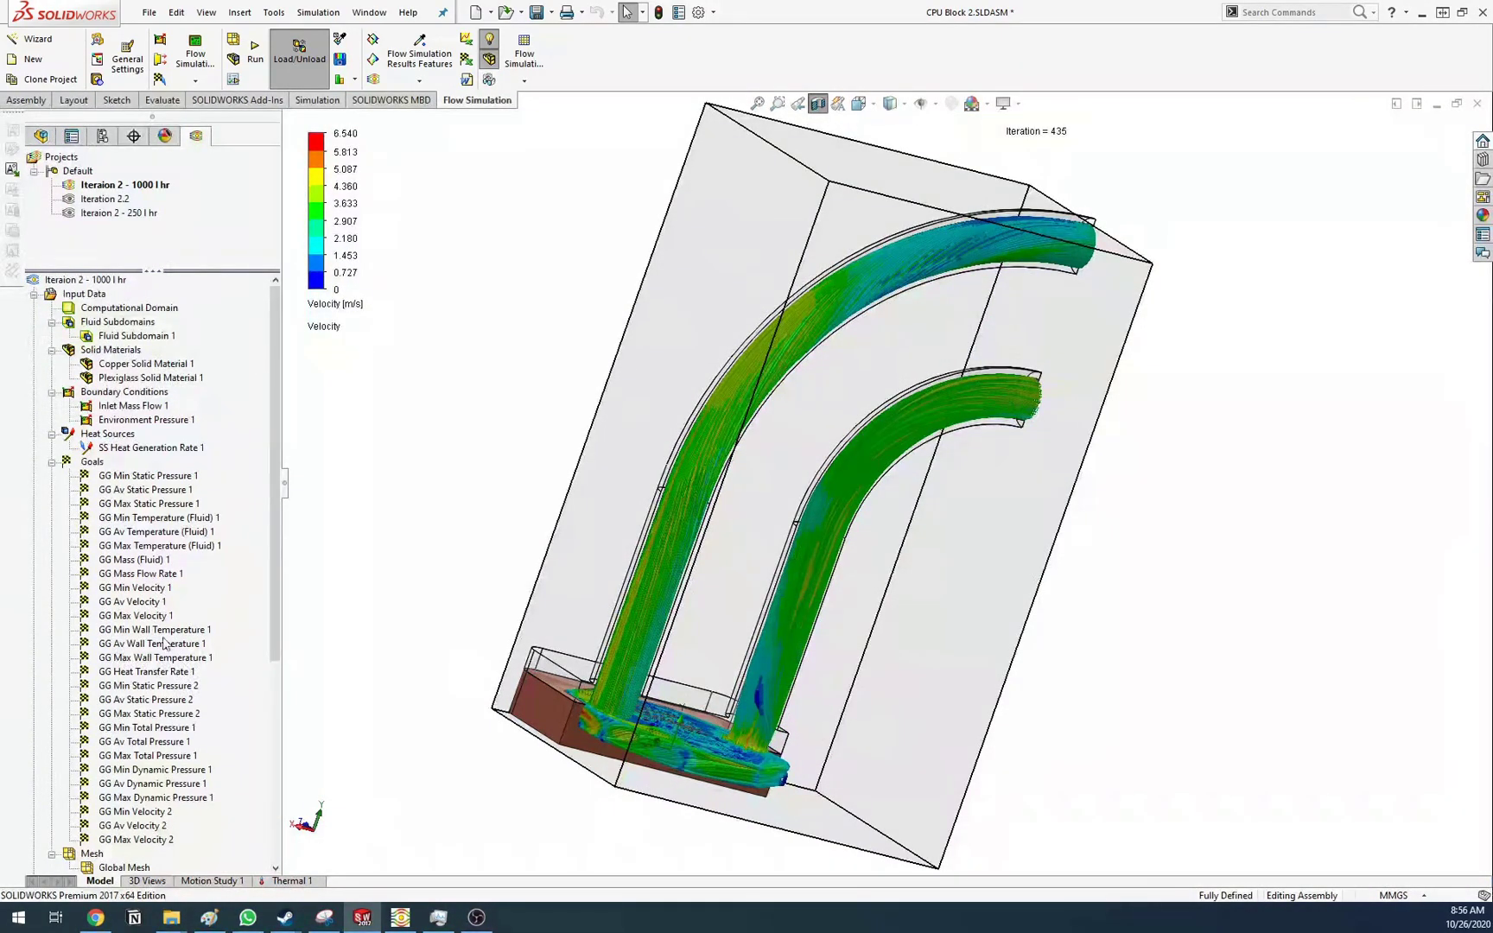
Review the project's global goals, including Heat Transfer Rate and Min Static Pressure
left_click(128, 675)
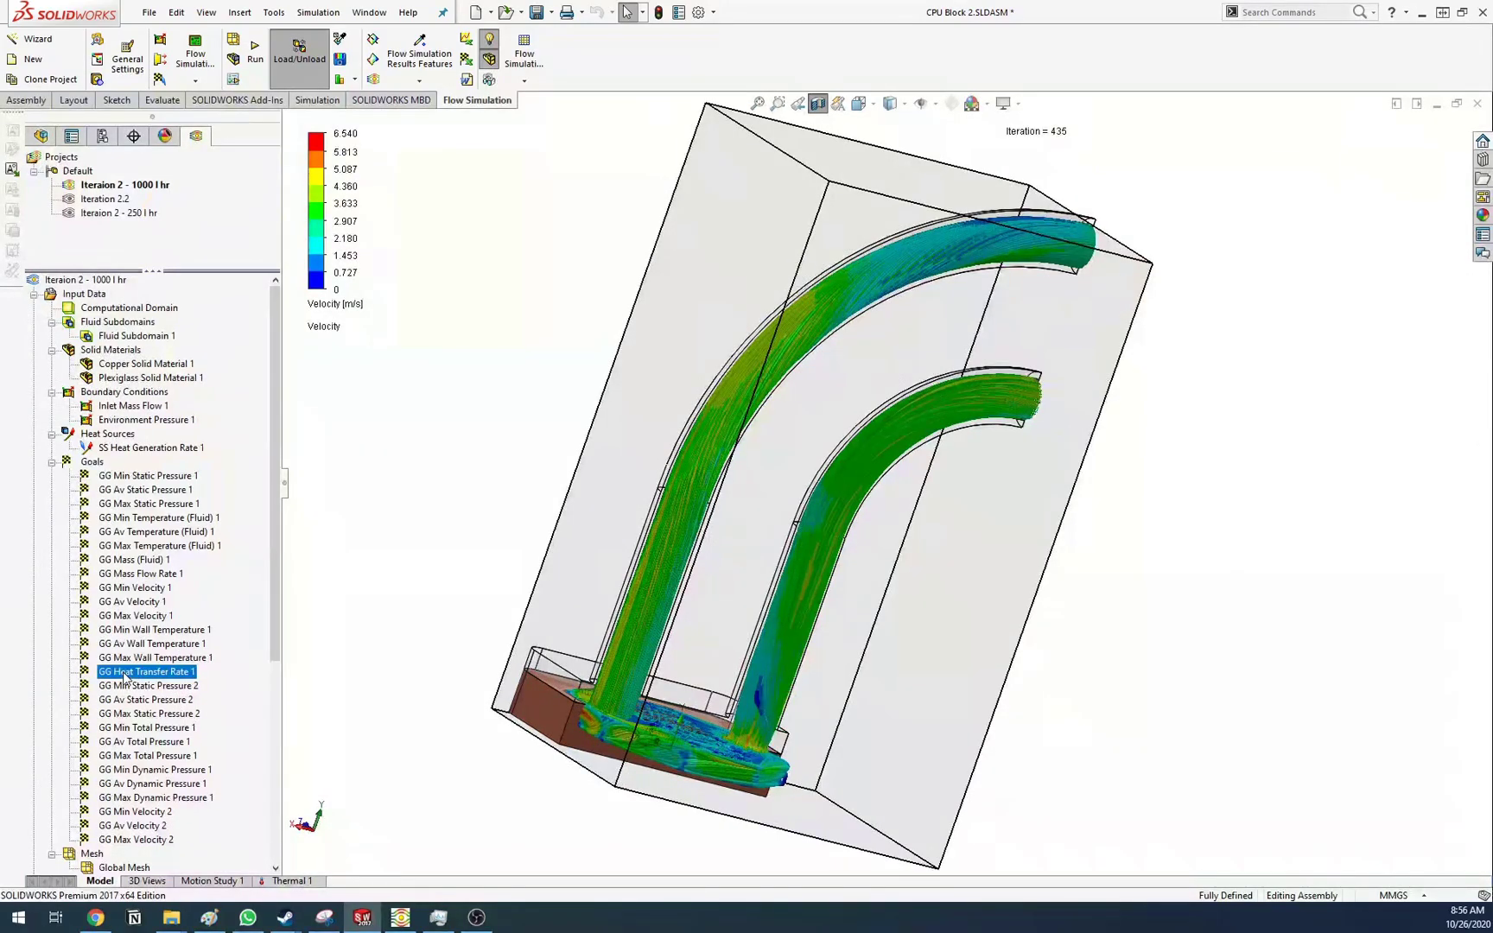
left_click(153, 687)
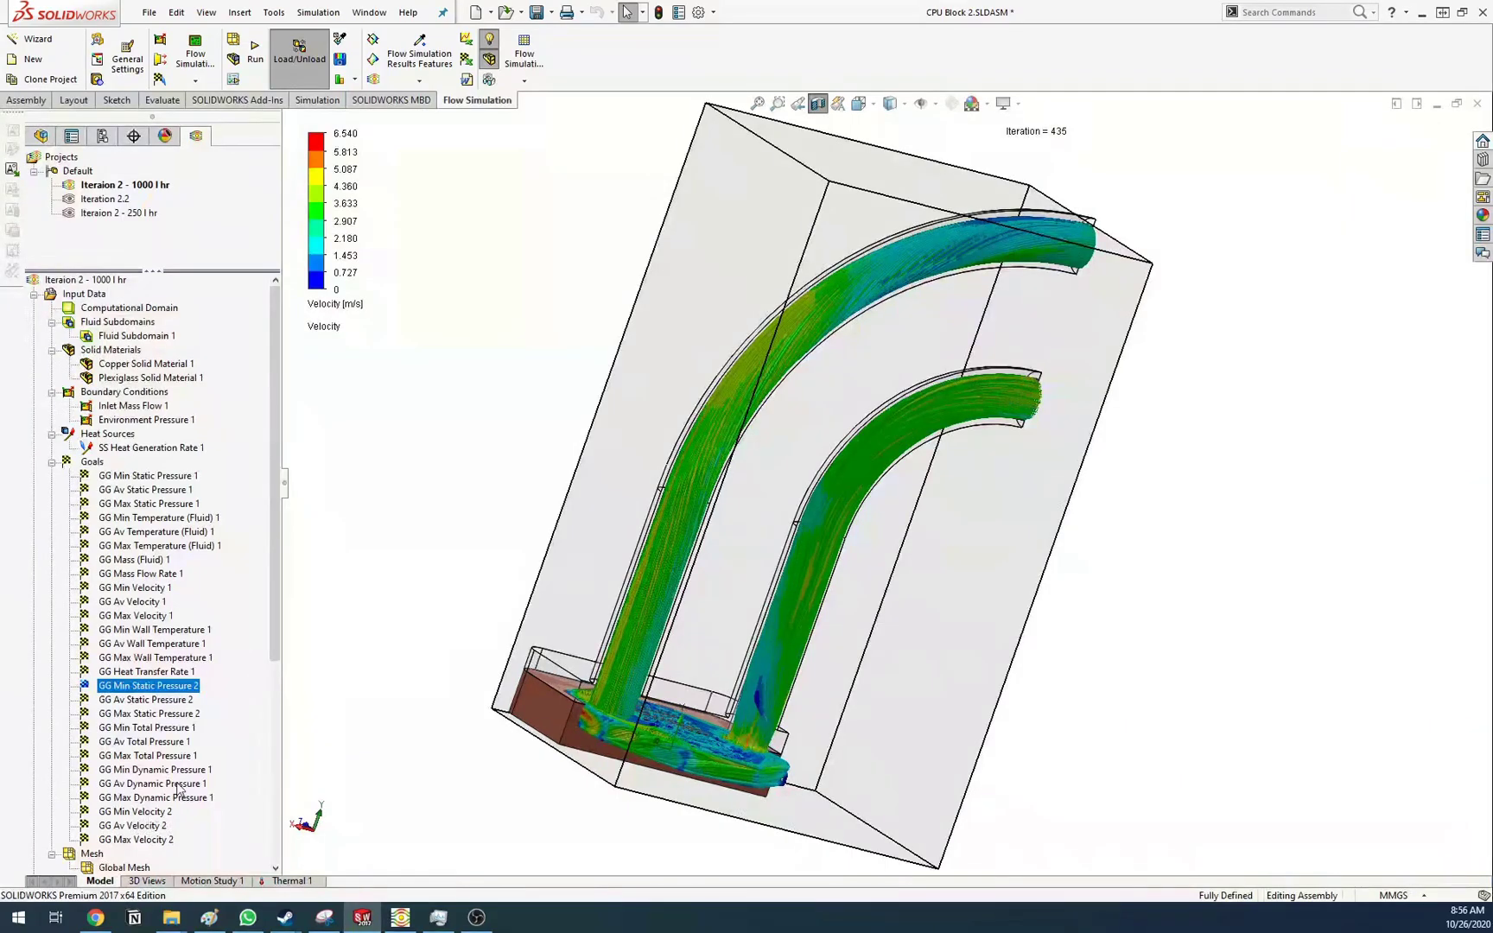
scroll(190, 778, "down", 6)
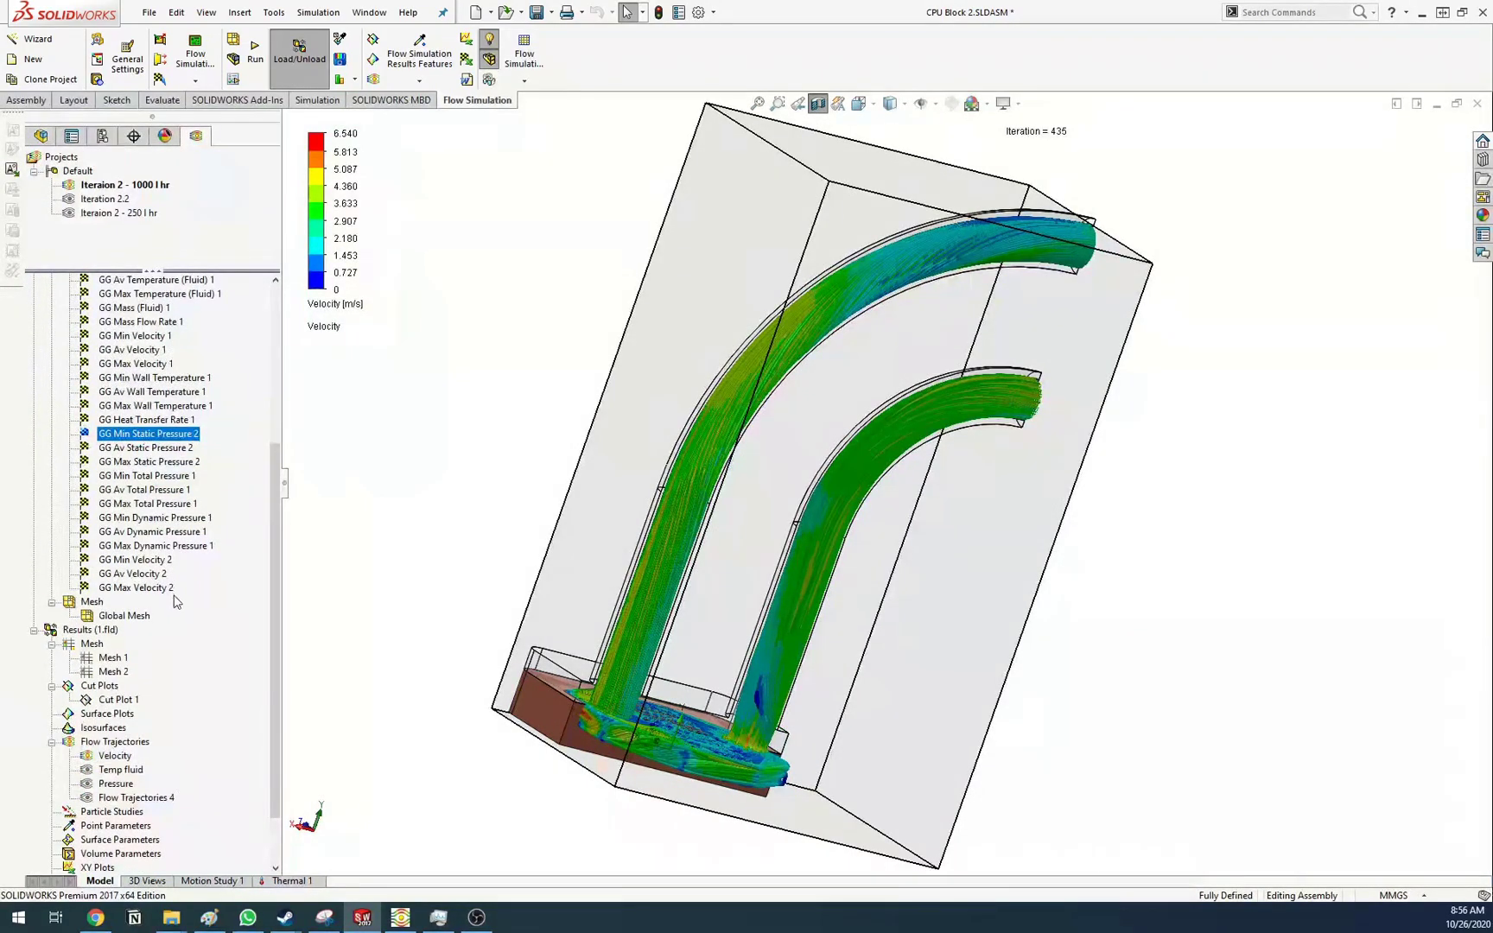
scroll(176, 602, "up", 2)
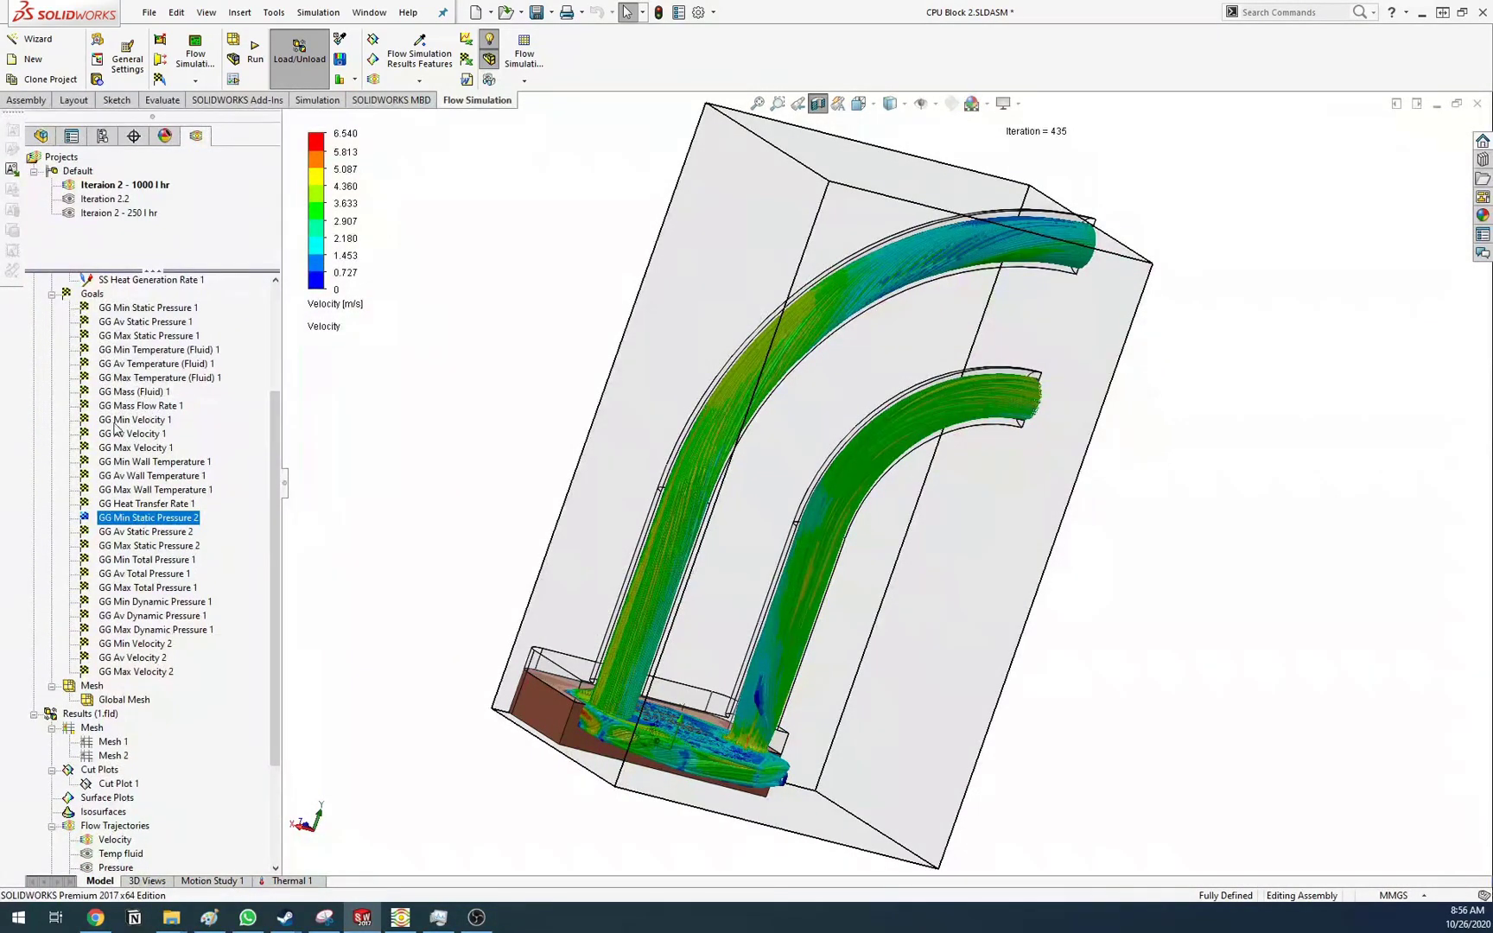
Hide the Velocity flow trajectories and display the Mesh 1 result plot
scroll(134, 618, "down", 4)
right_click(86, 576)
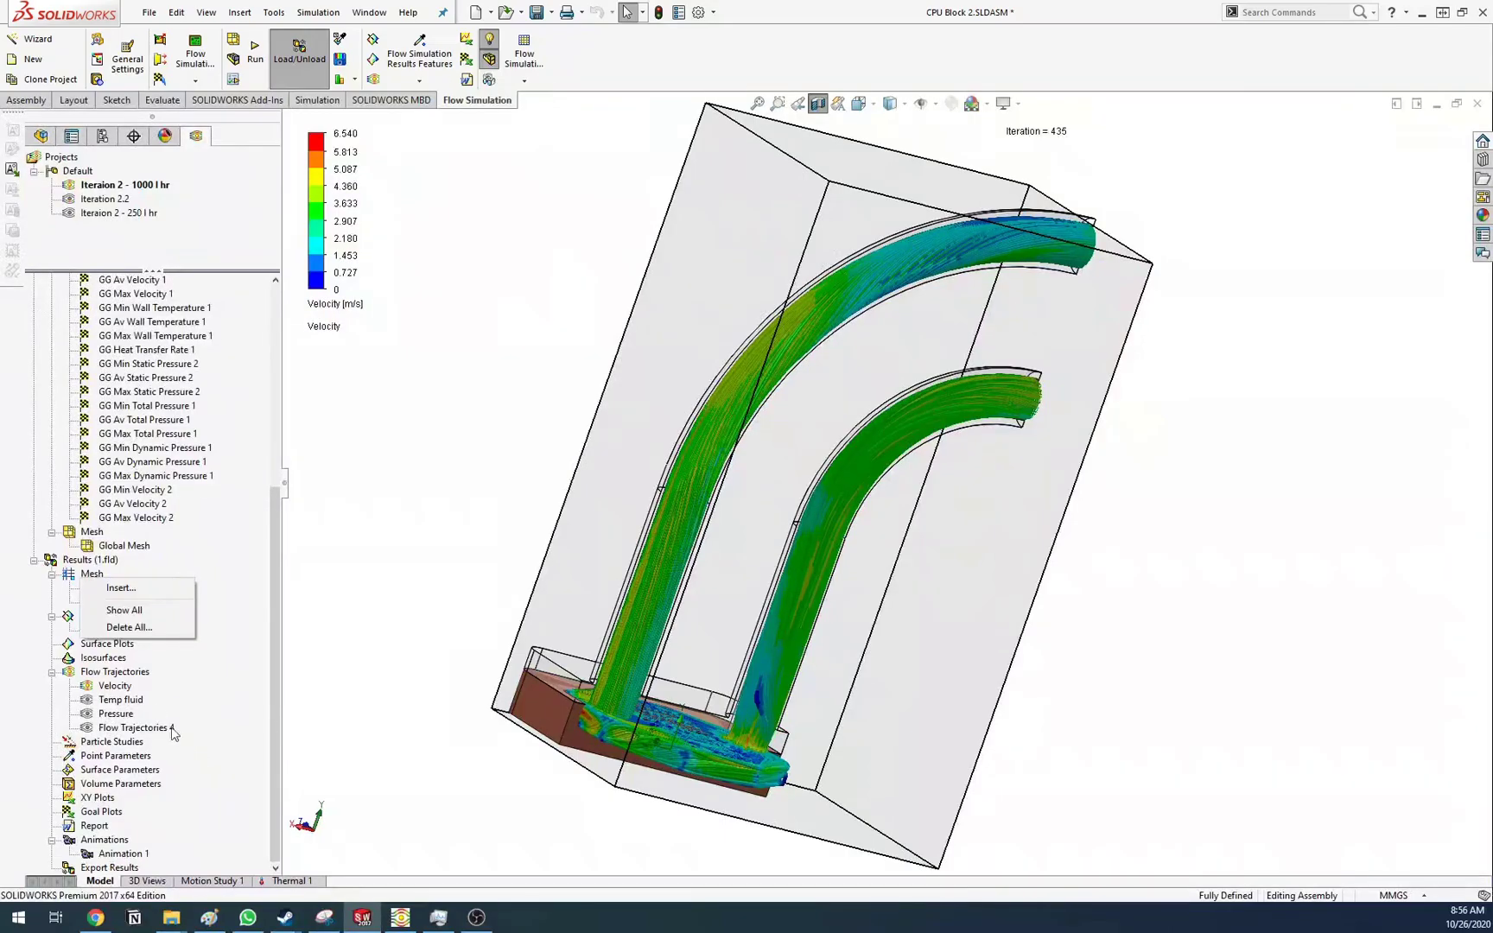
right_click(120, 685)
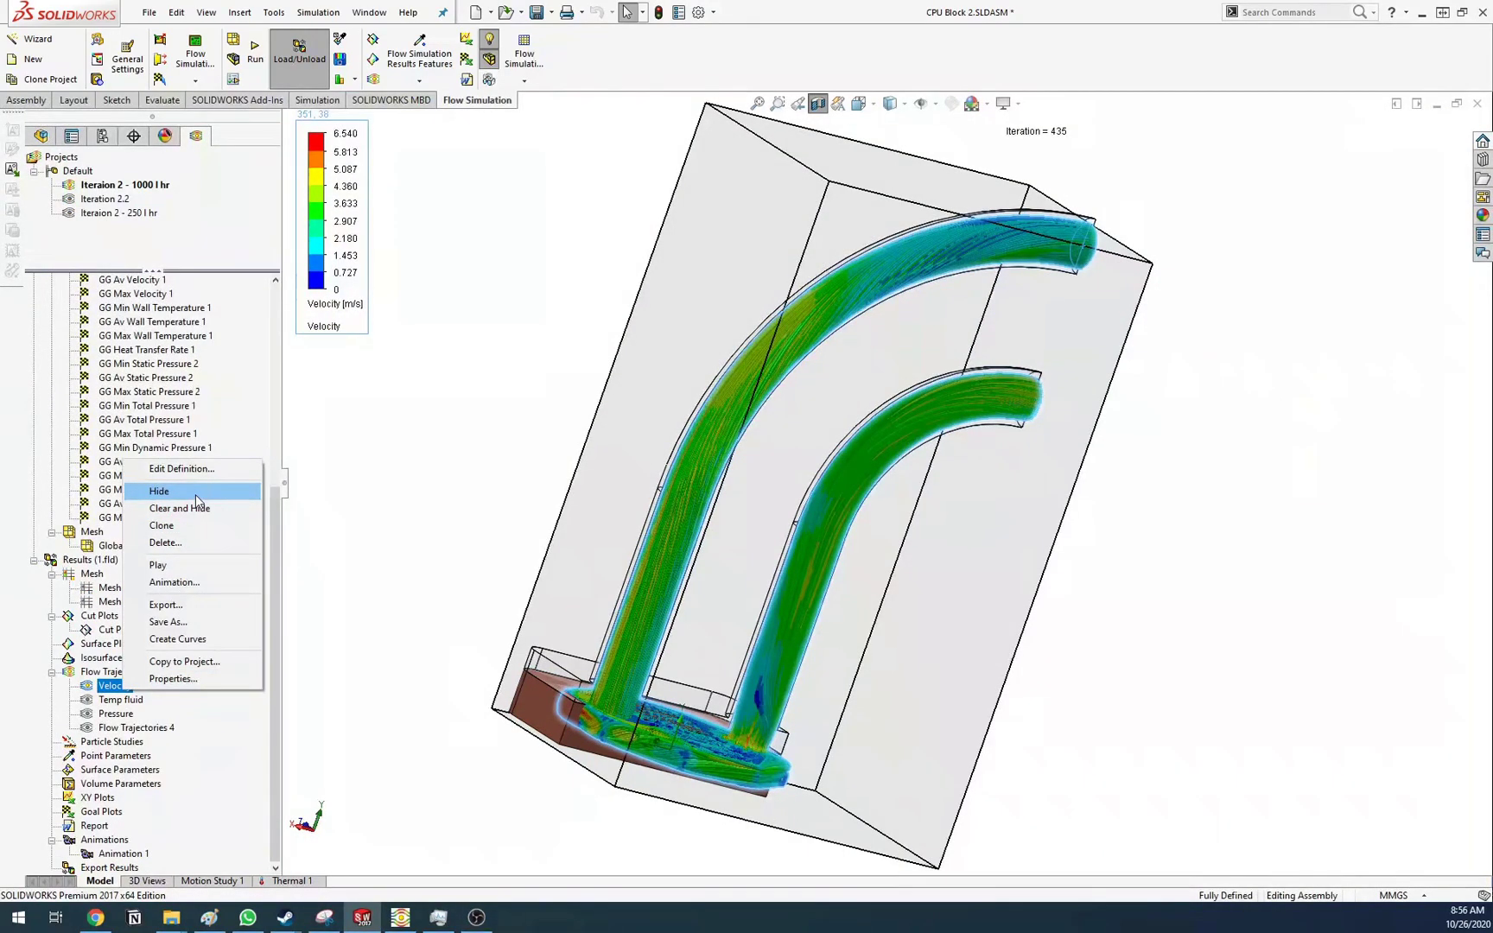
left_click(196, 496)
right_click(102, 588)
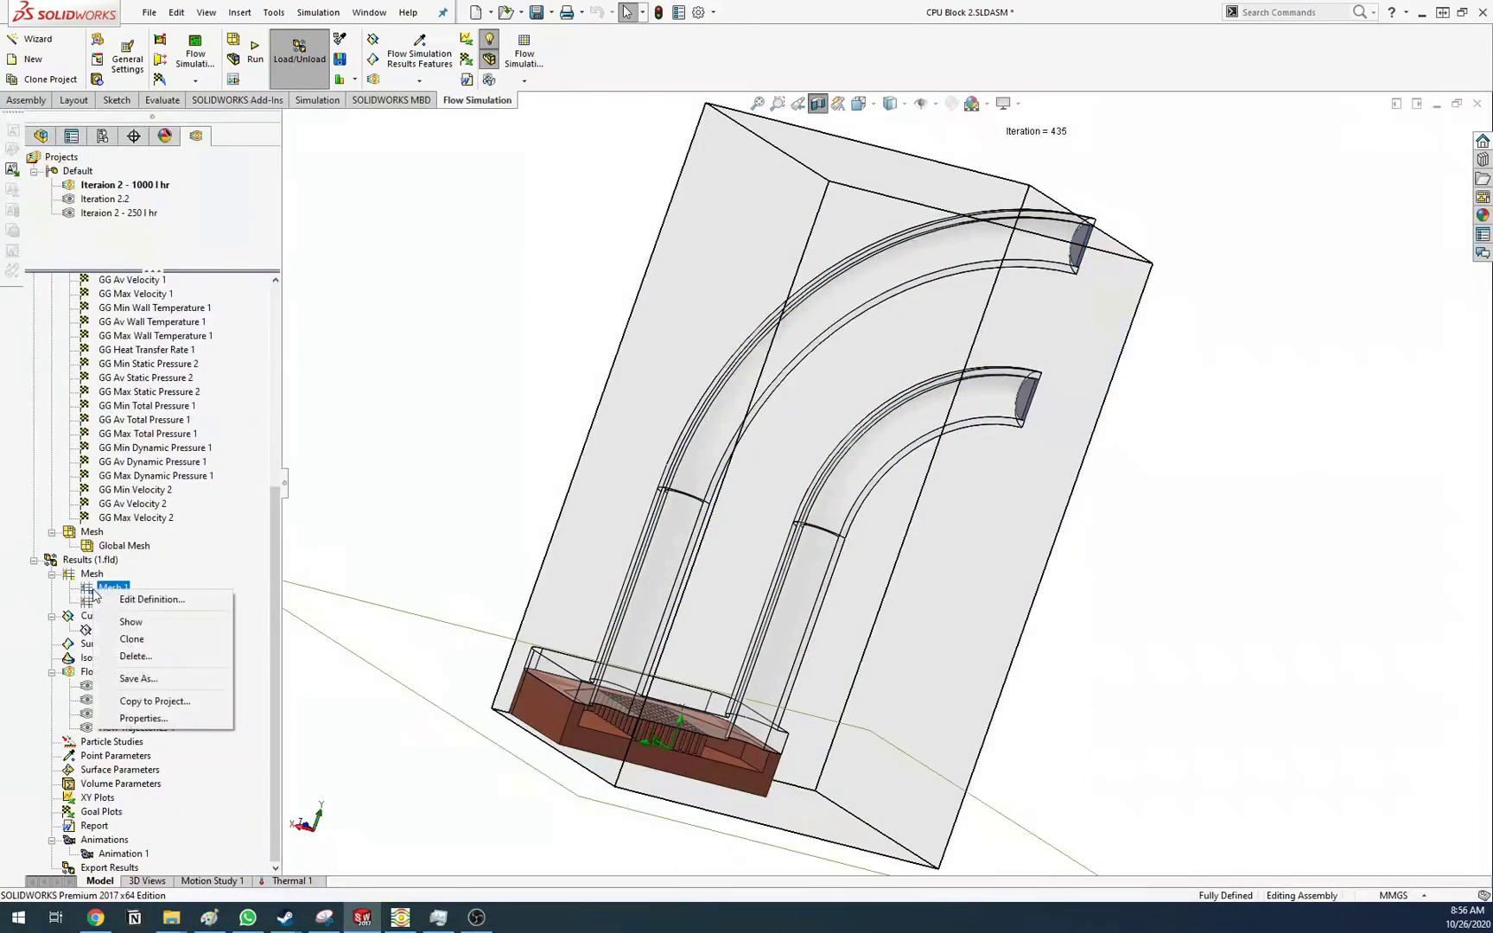
left_click(133, 621)
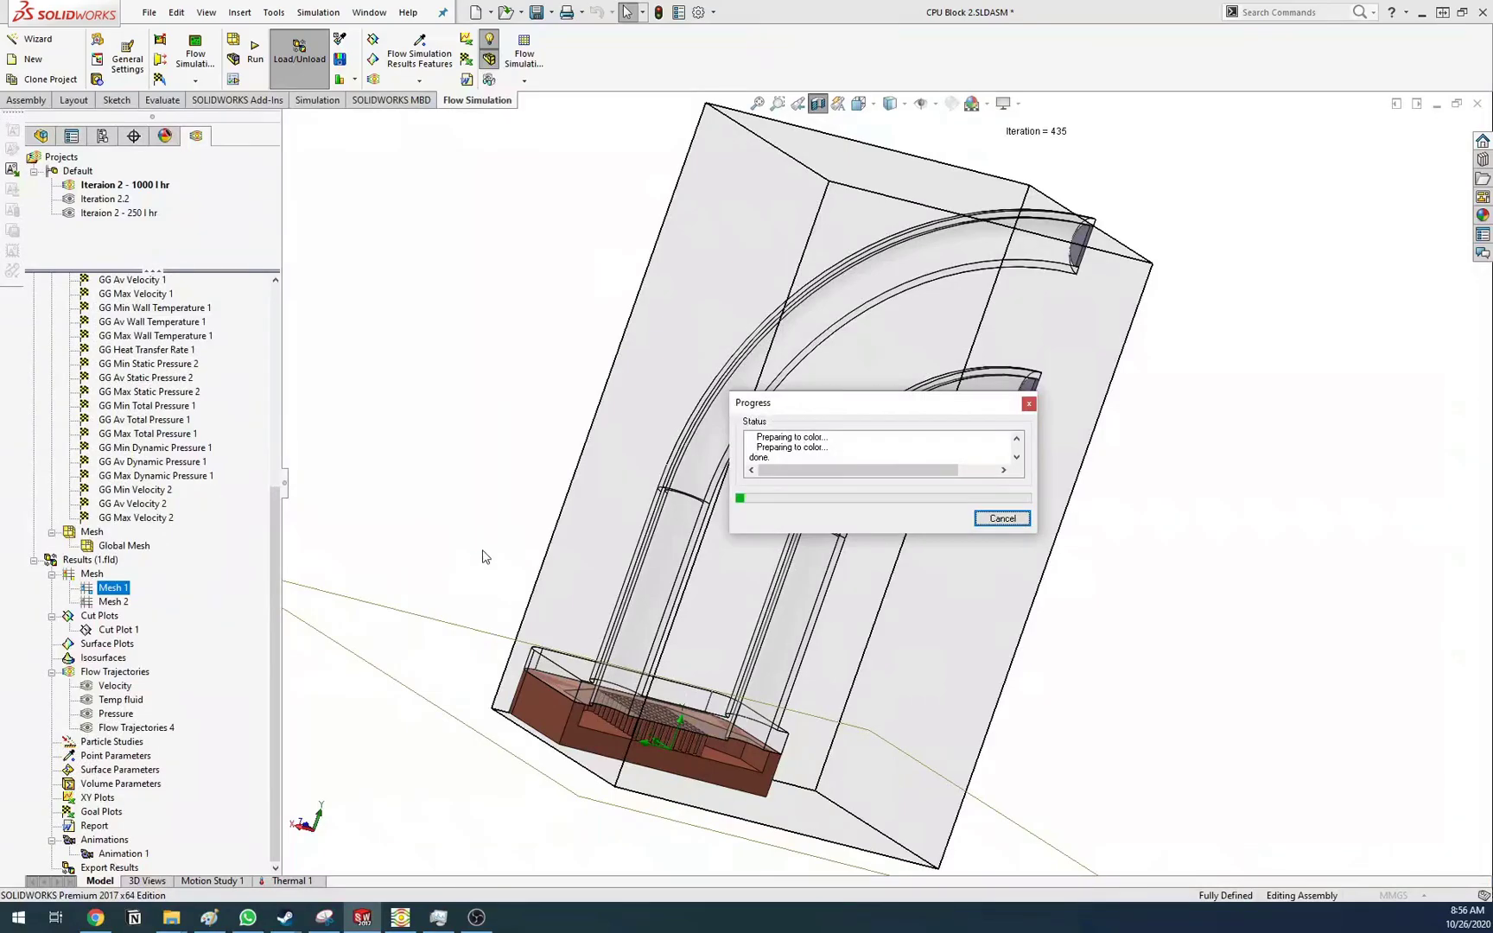
Examine the Mesh 1 cells around and between the pin fins of the copper block
middle_click_drag(753, 567, 633, 712)
scroll(633, 712, "down", 5)
scroll(634, 712, "down", 2)
left_click(337, 733)
scroll(916, 573, "down", 6)
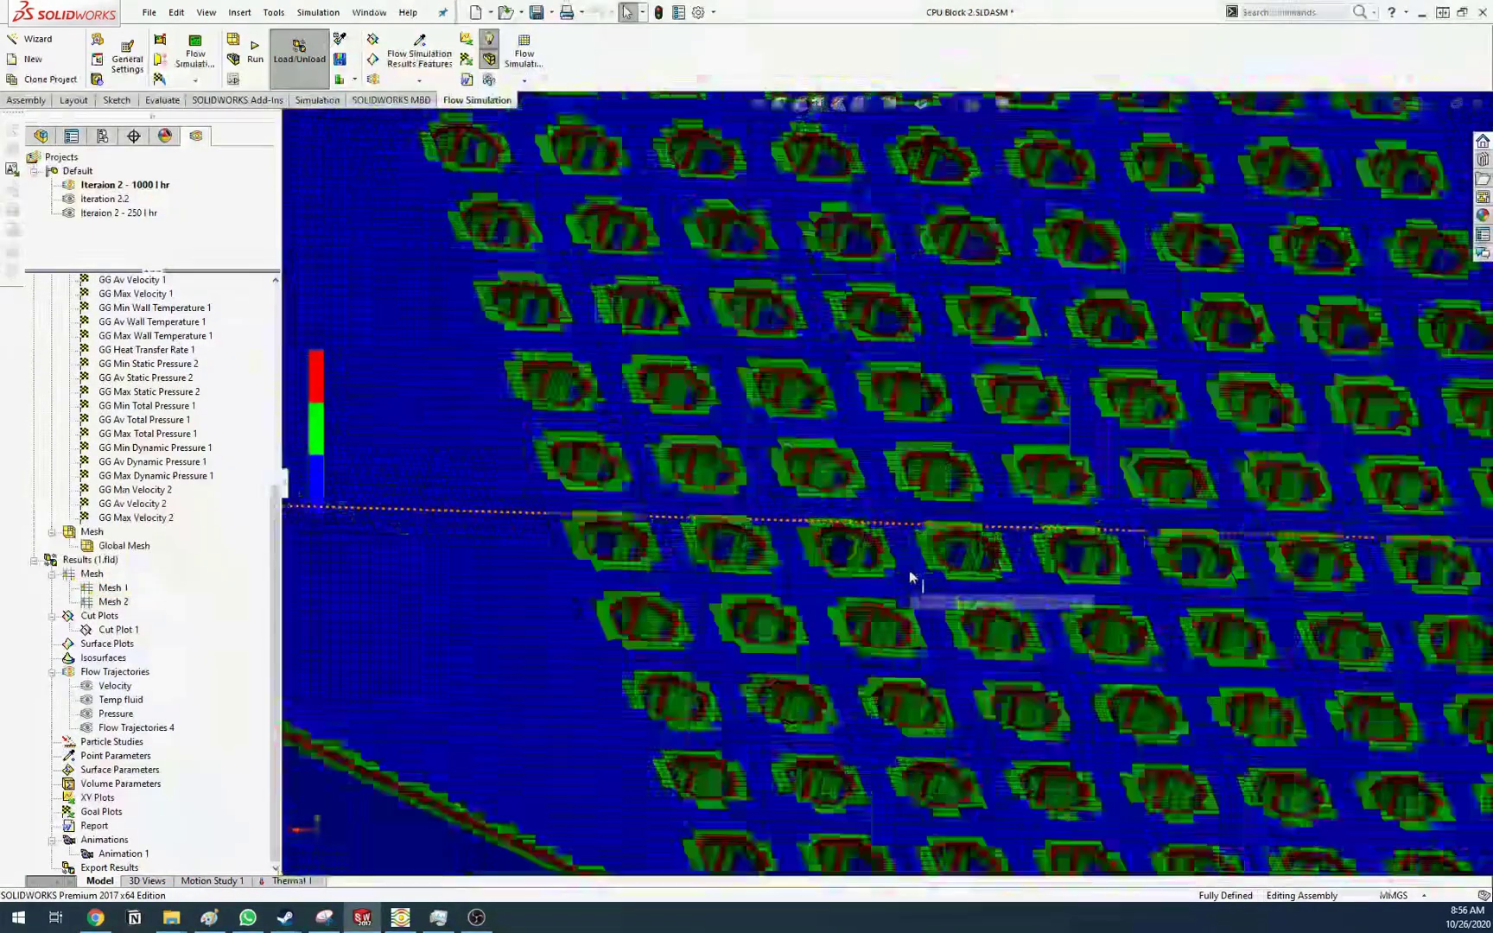
scroll(764, 687, "down", 10)
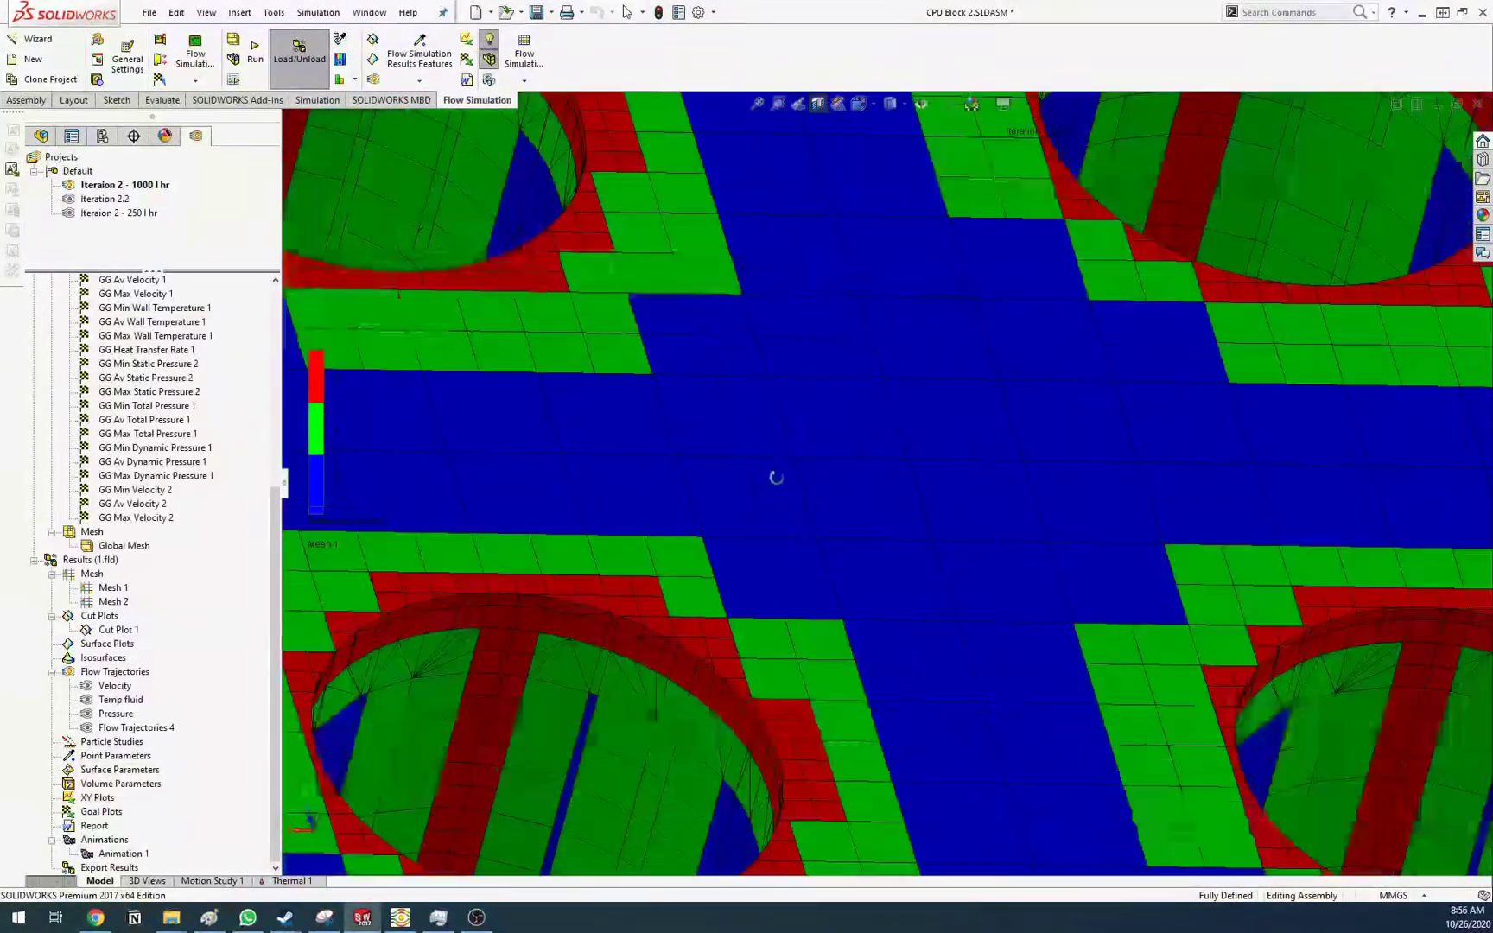
scroll(751, 553, "up", 8)
scroll(853, 437, "down", 6)
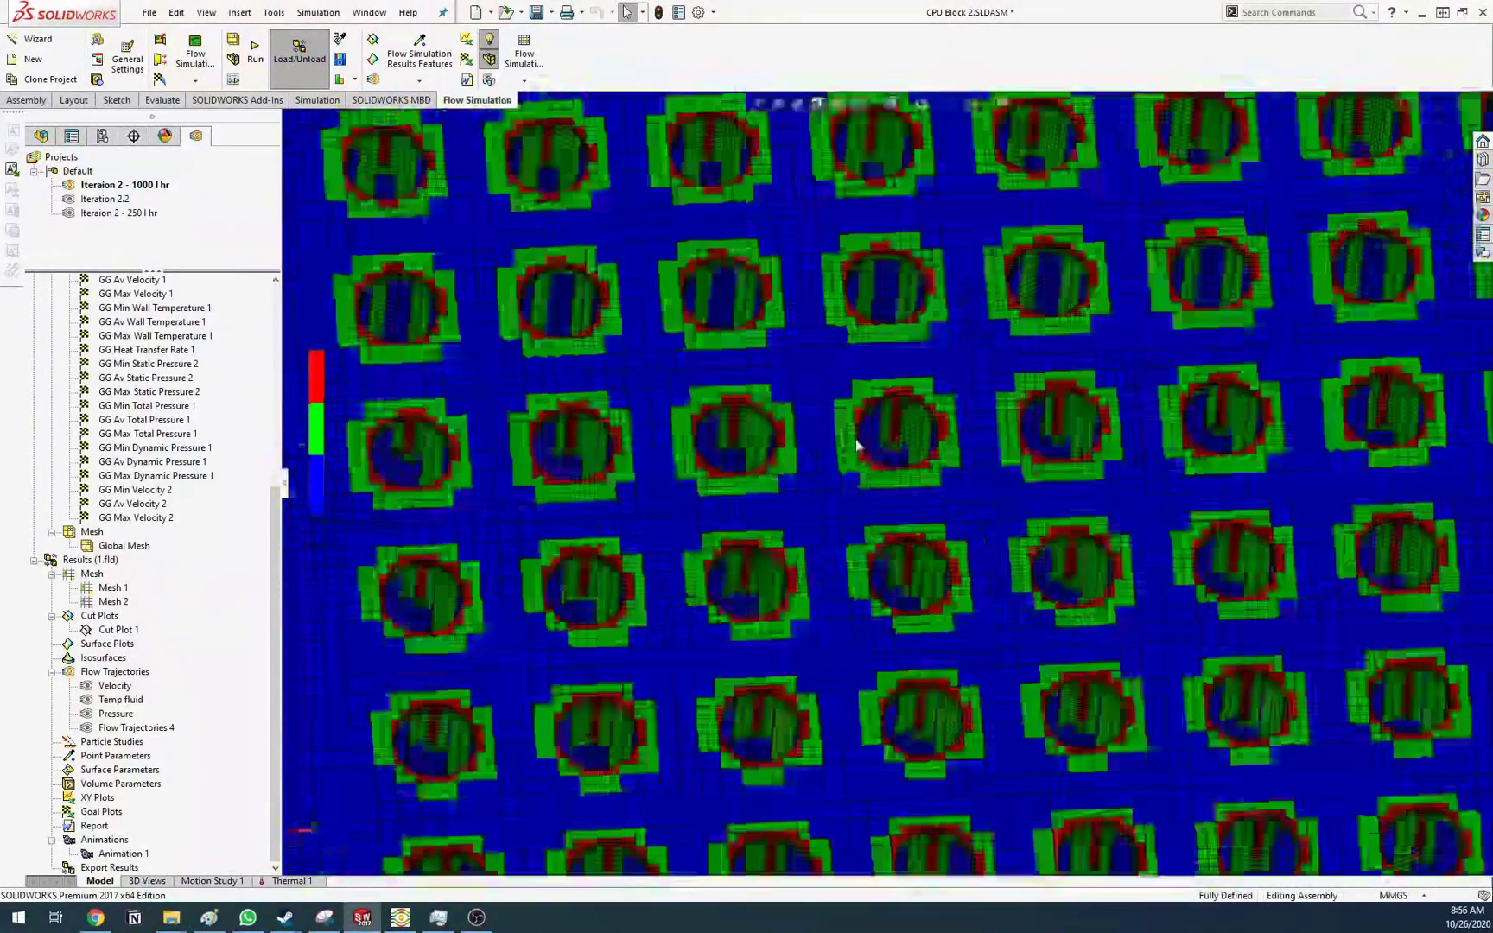
scroll(893, 465, "up", 3)
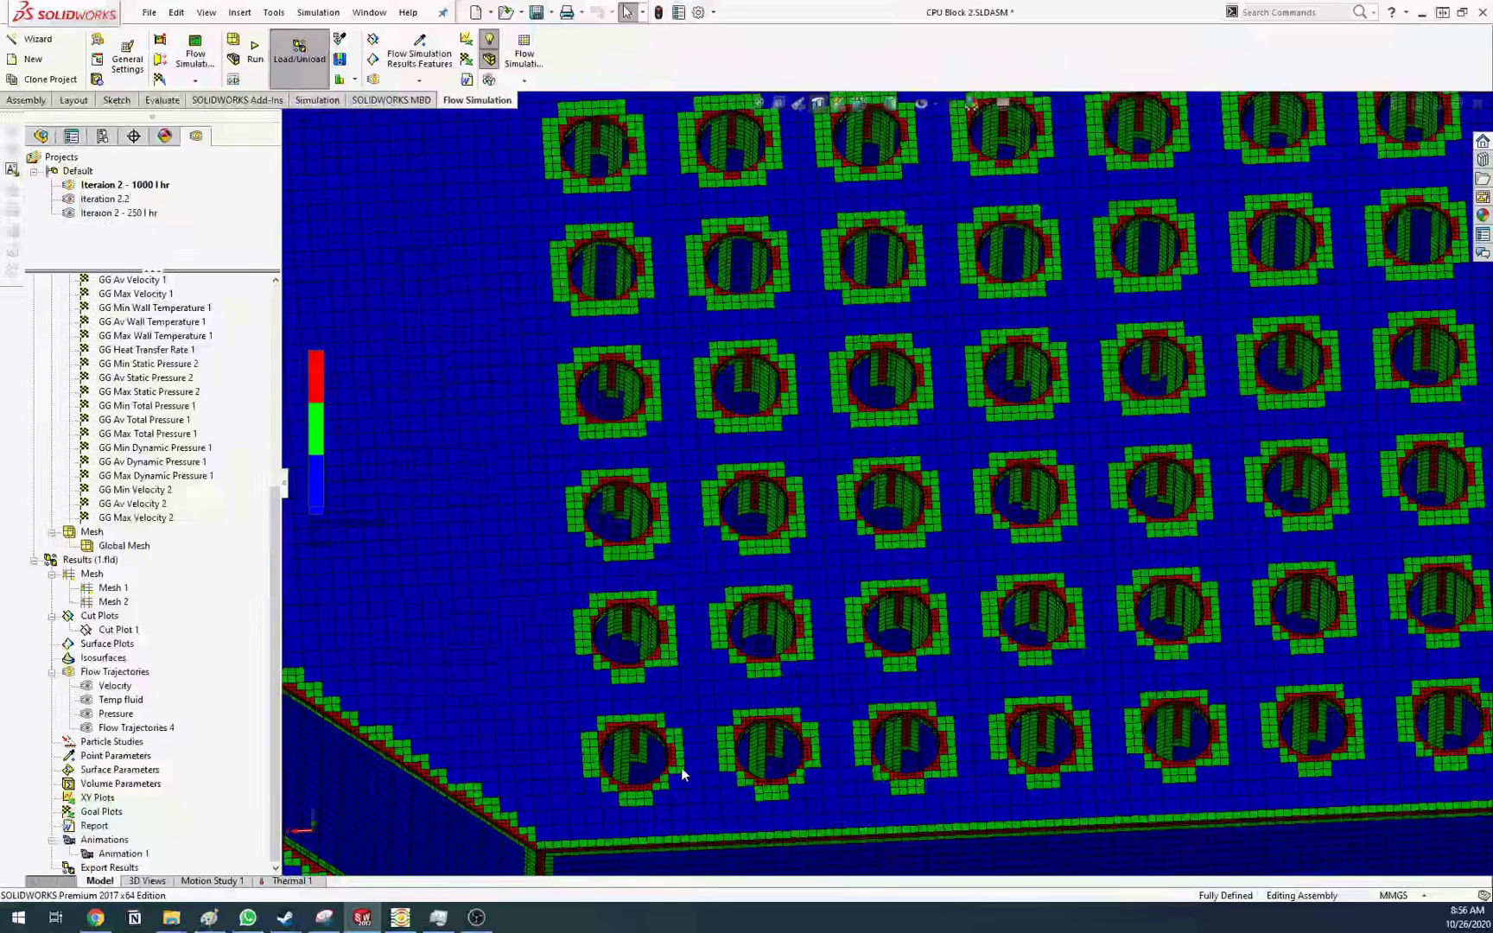
Examine the mesh refinement levels at the cavity wall corner and around individual pins against the legend
scroll(680, 773, "down", 6)
scroll(656, 622, "up", 1)
scroll(686, 587, "down", 2)
scroll(734, 596, "up", 5)
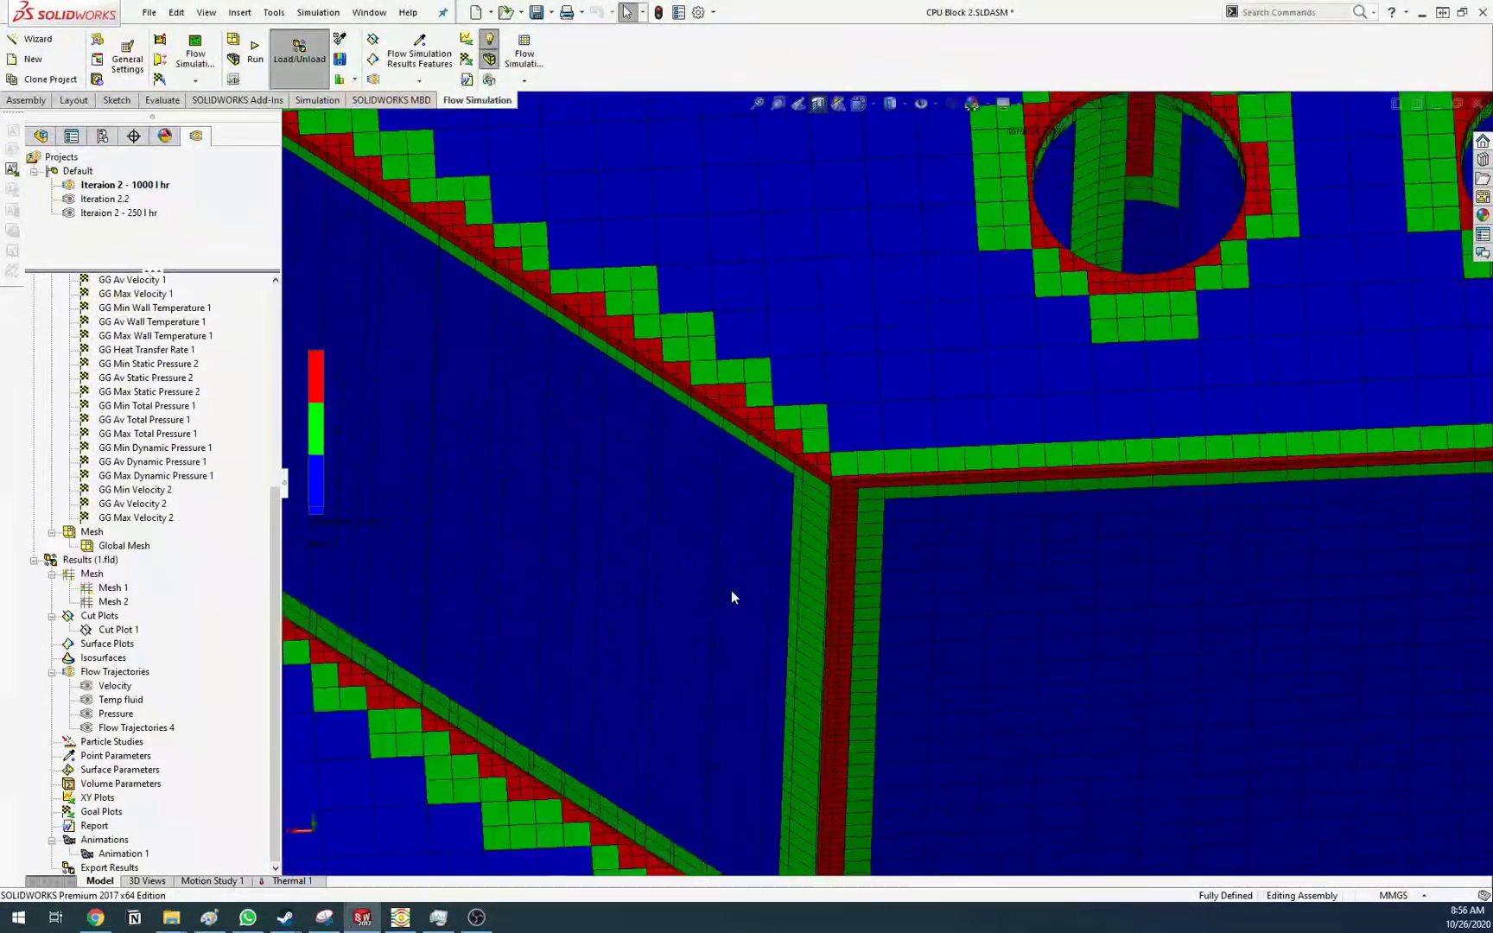
scroll(879, 508, "up", 4)
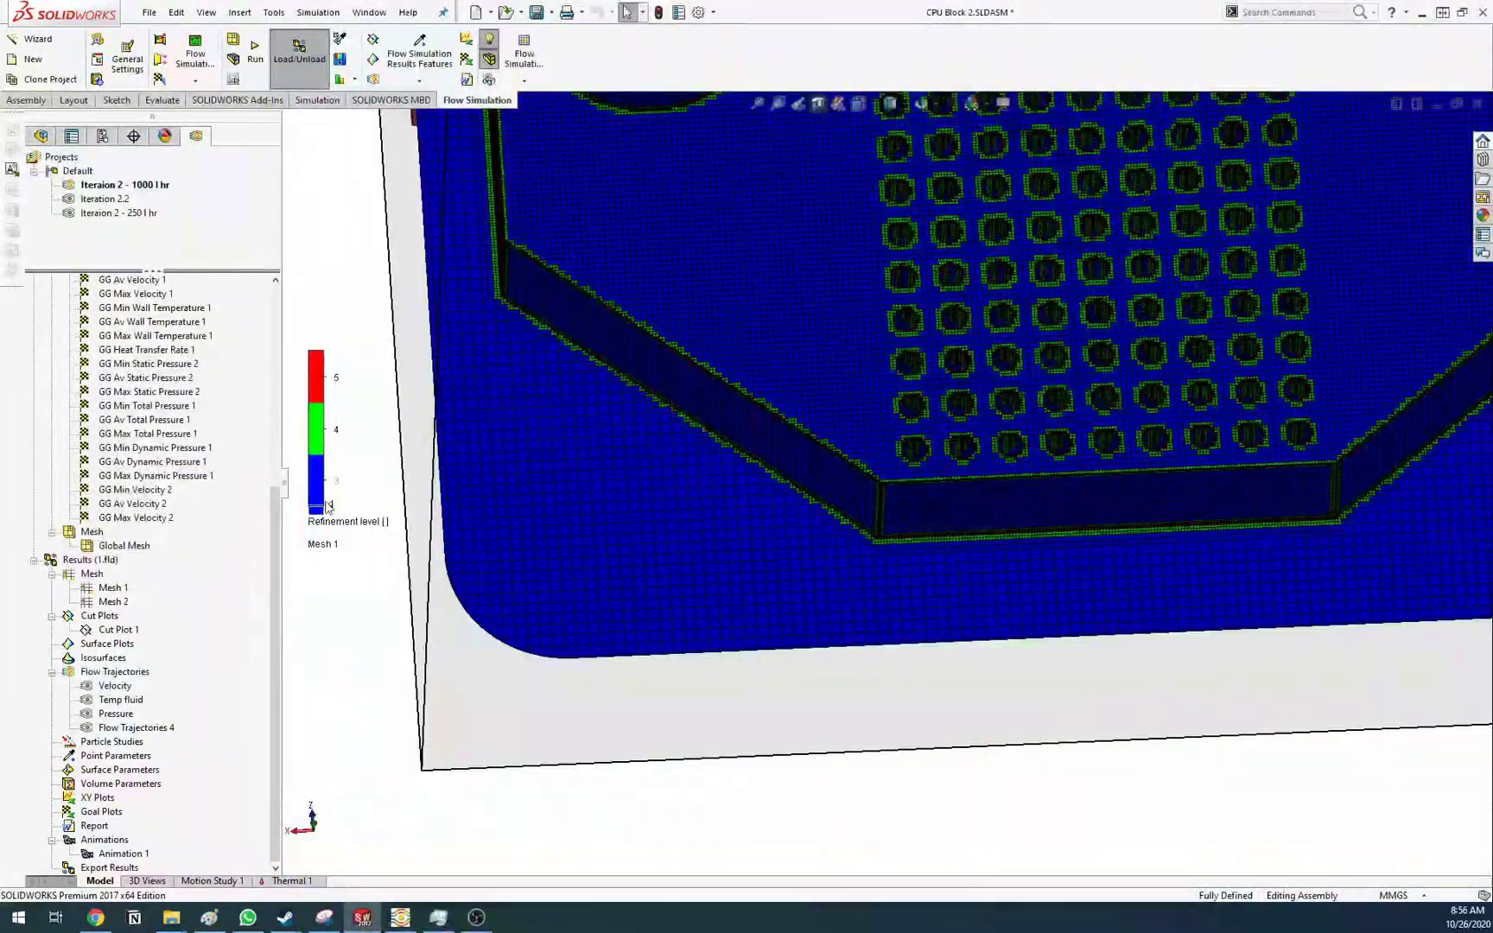
scroll(950, 523, "down", 6)
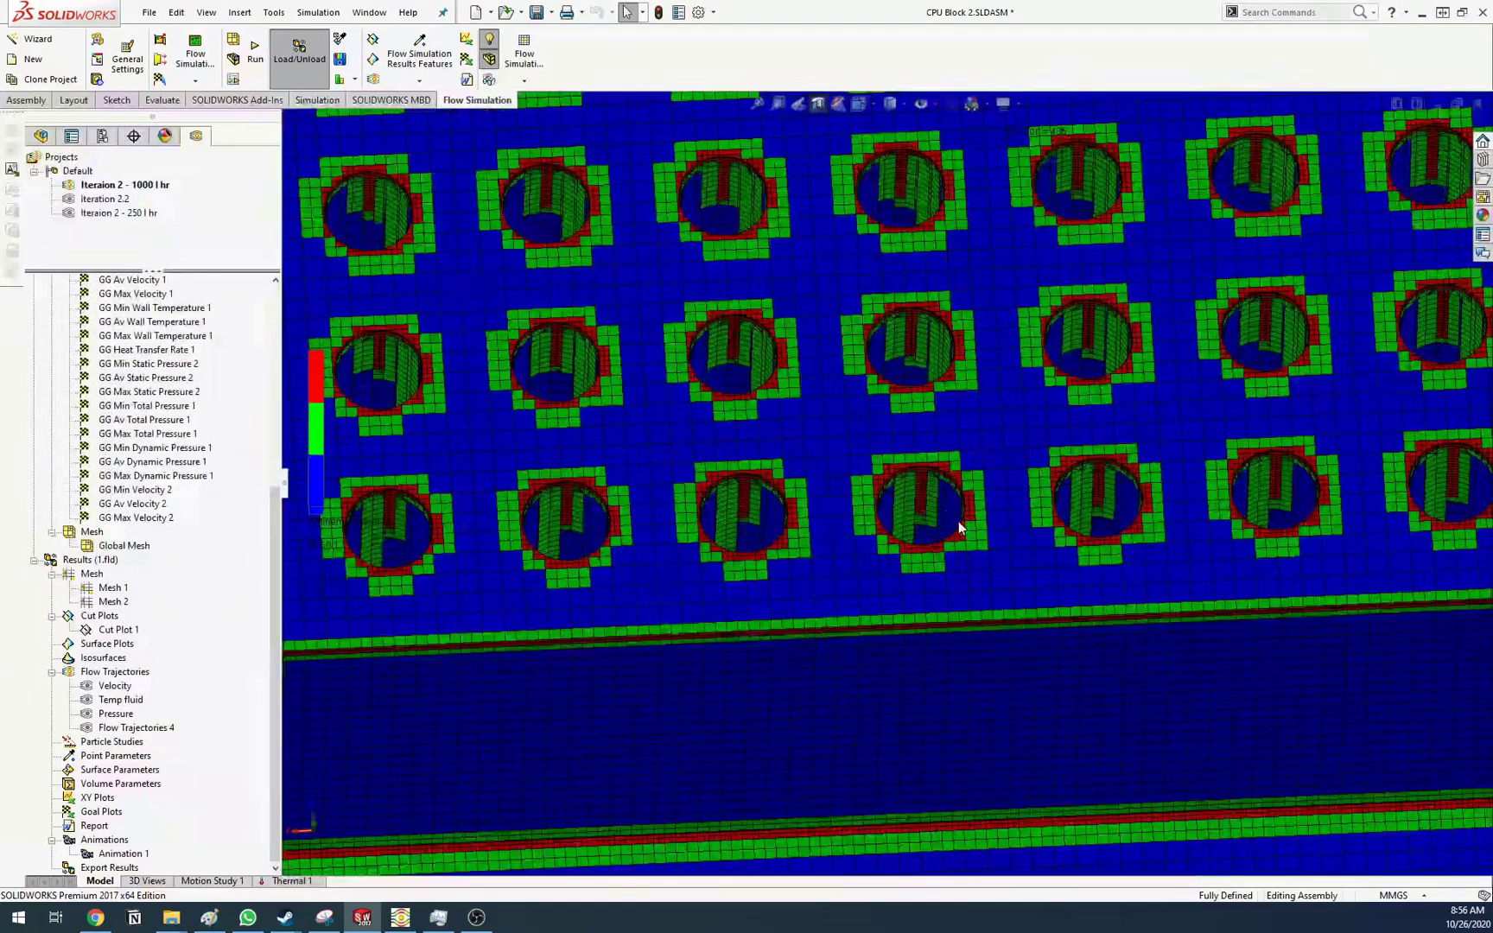
scroll(945, 527, "up", 7)
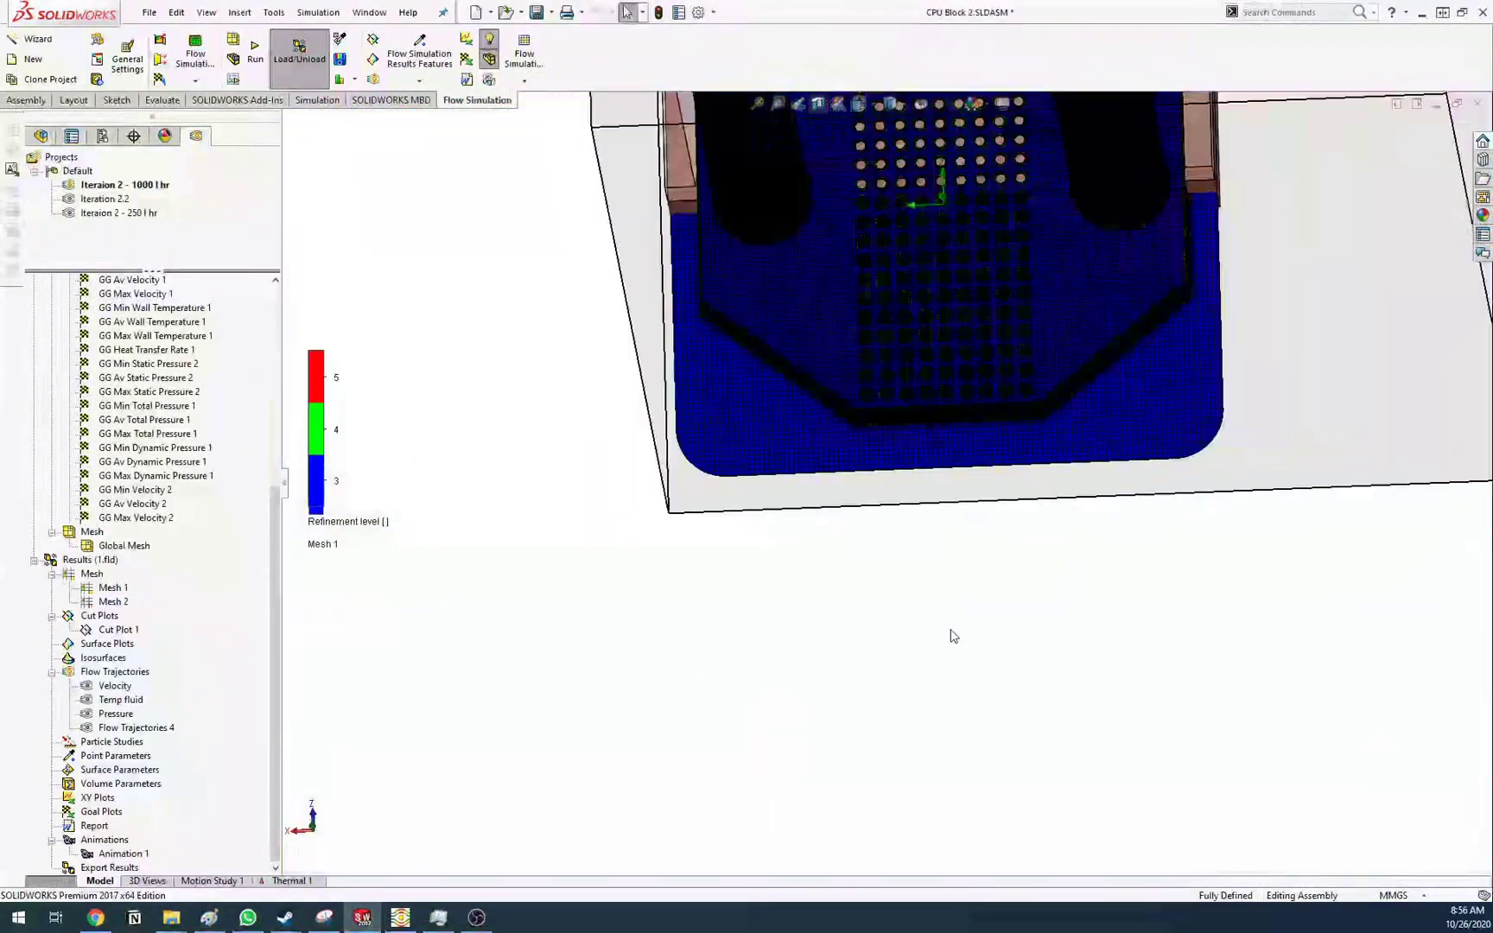
scroll(886, 233, "down", 8)
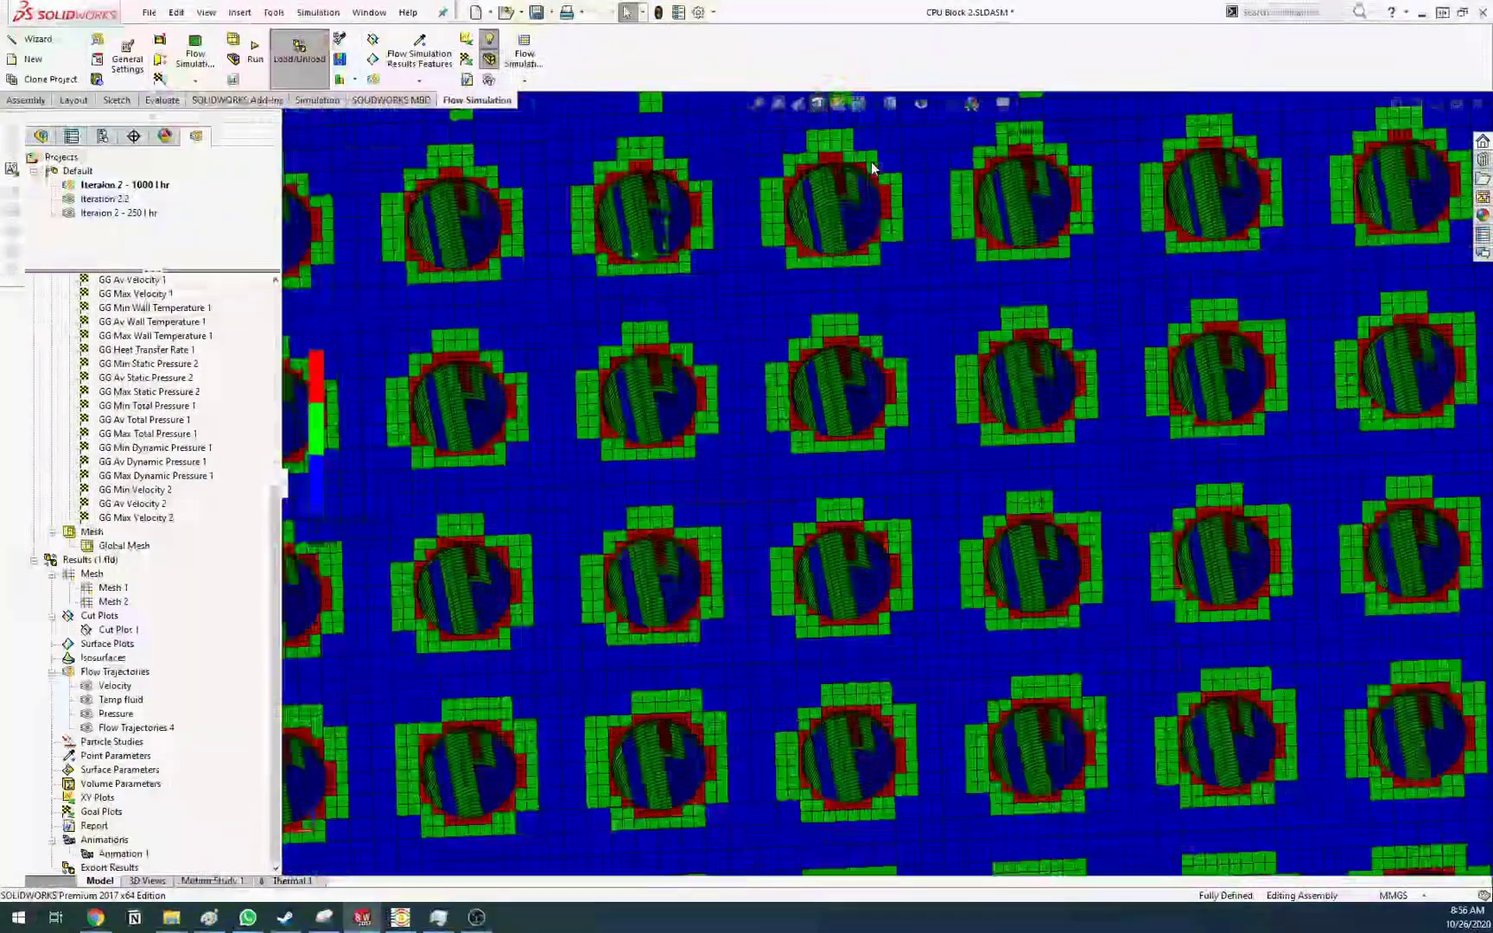
scroll(884, 186, "down", 8)
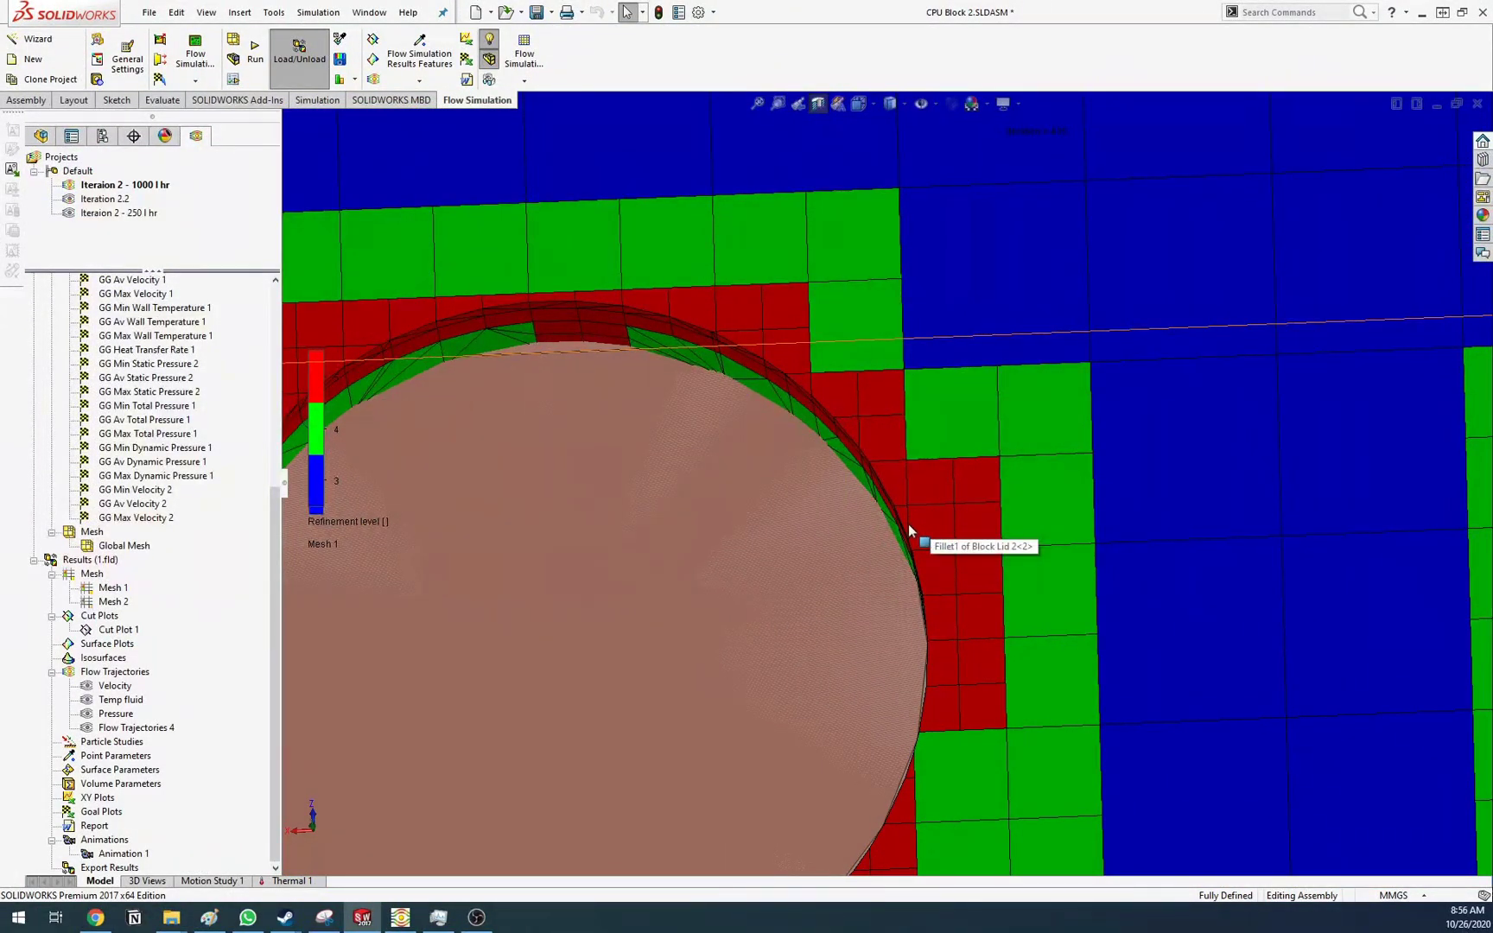
Examine the Mesh 1 cells around the pin field from both sides, including the refinement rings inside individual pins
scroll(907, 527, "up", 8)
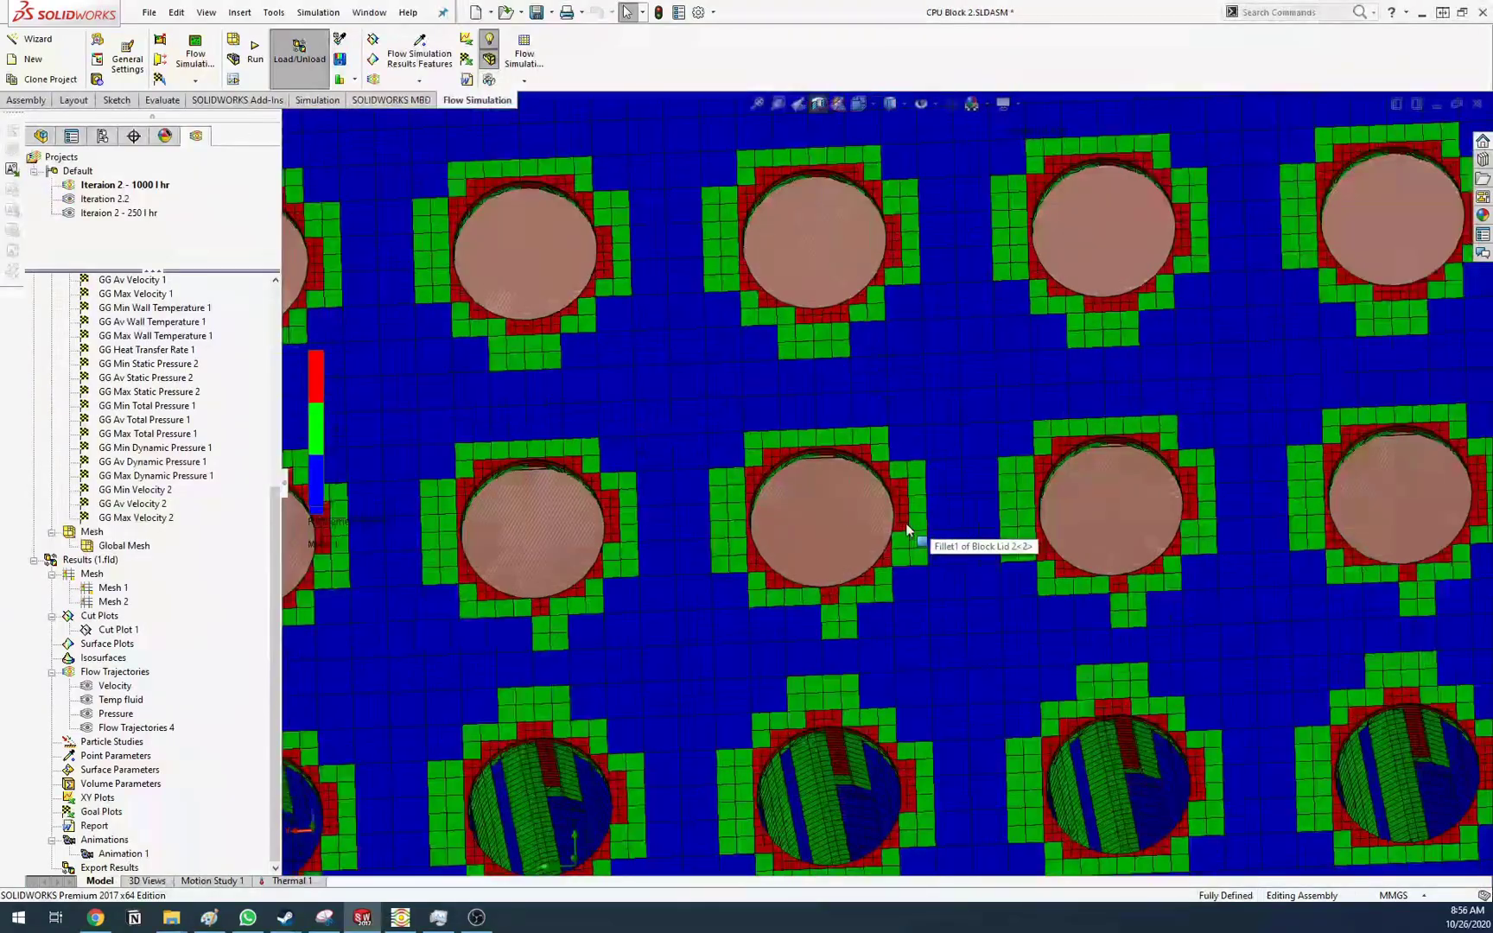
scroll(907, 529, "up", 5)
middle_click_drag(907, 529, 1096, 98)
scroll(959, 309, "down", 7)
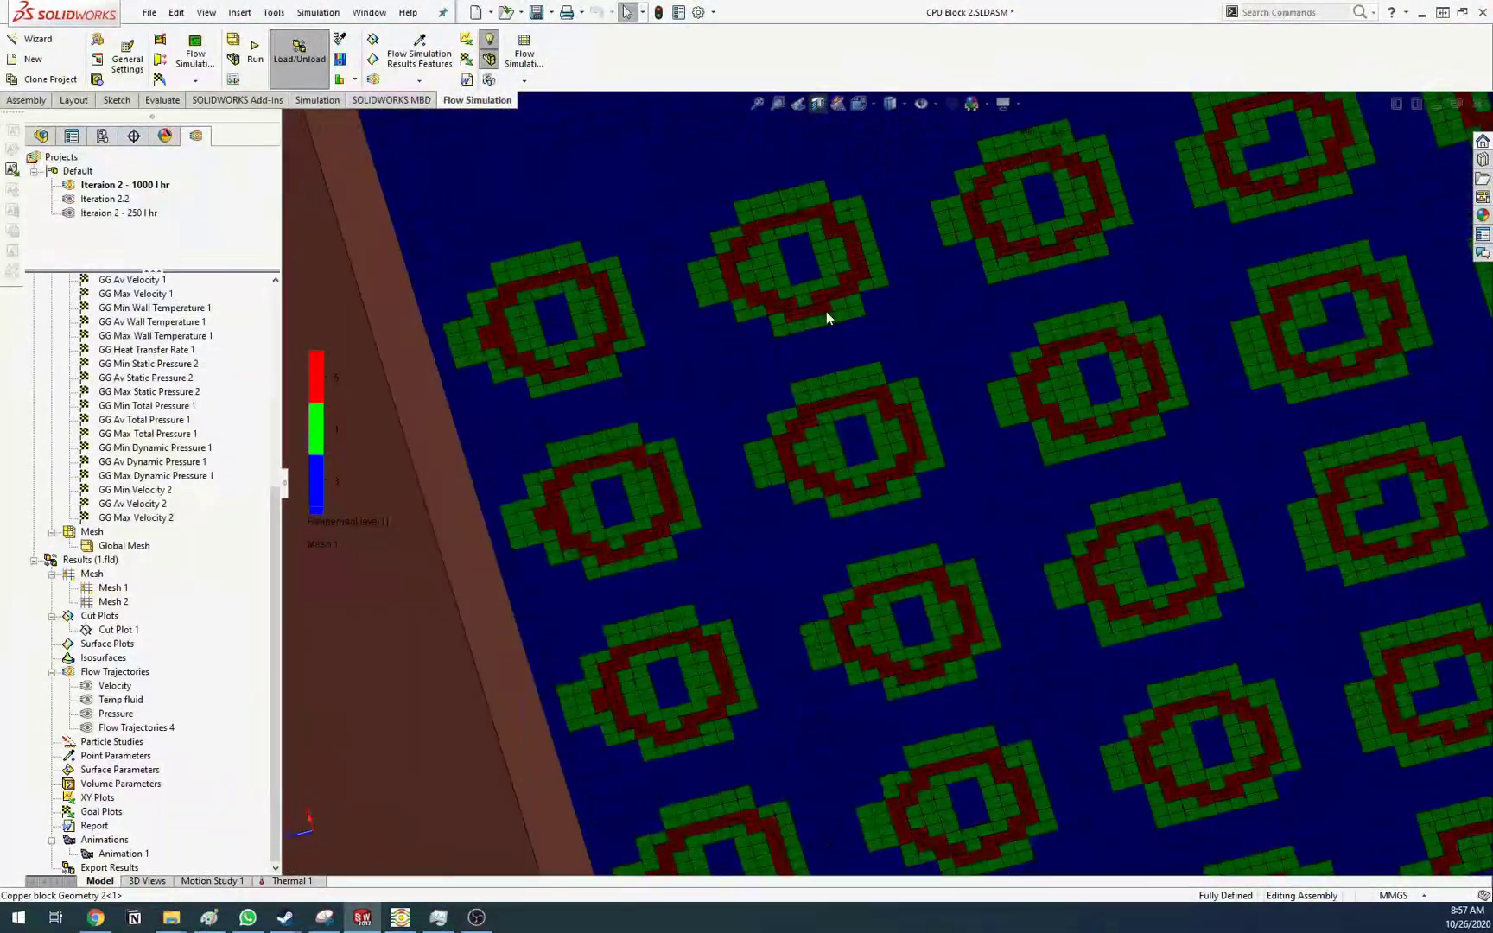
scroll(829, 259, "down", 6)
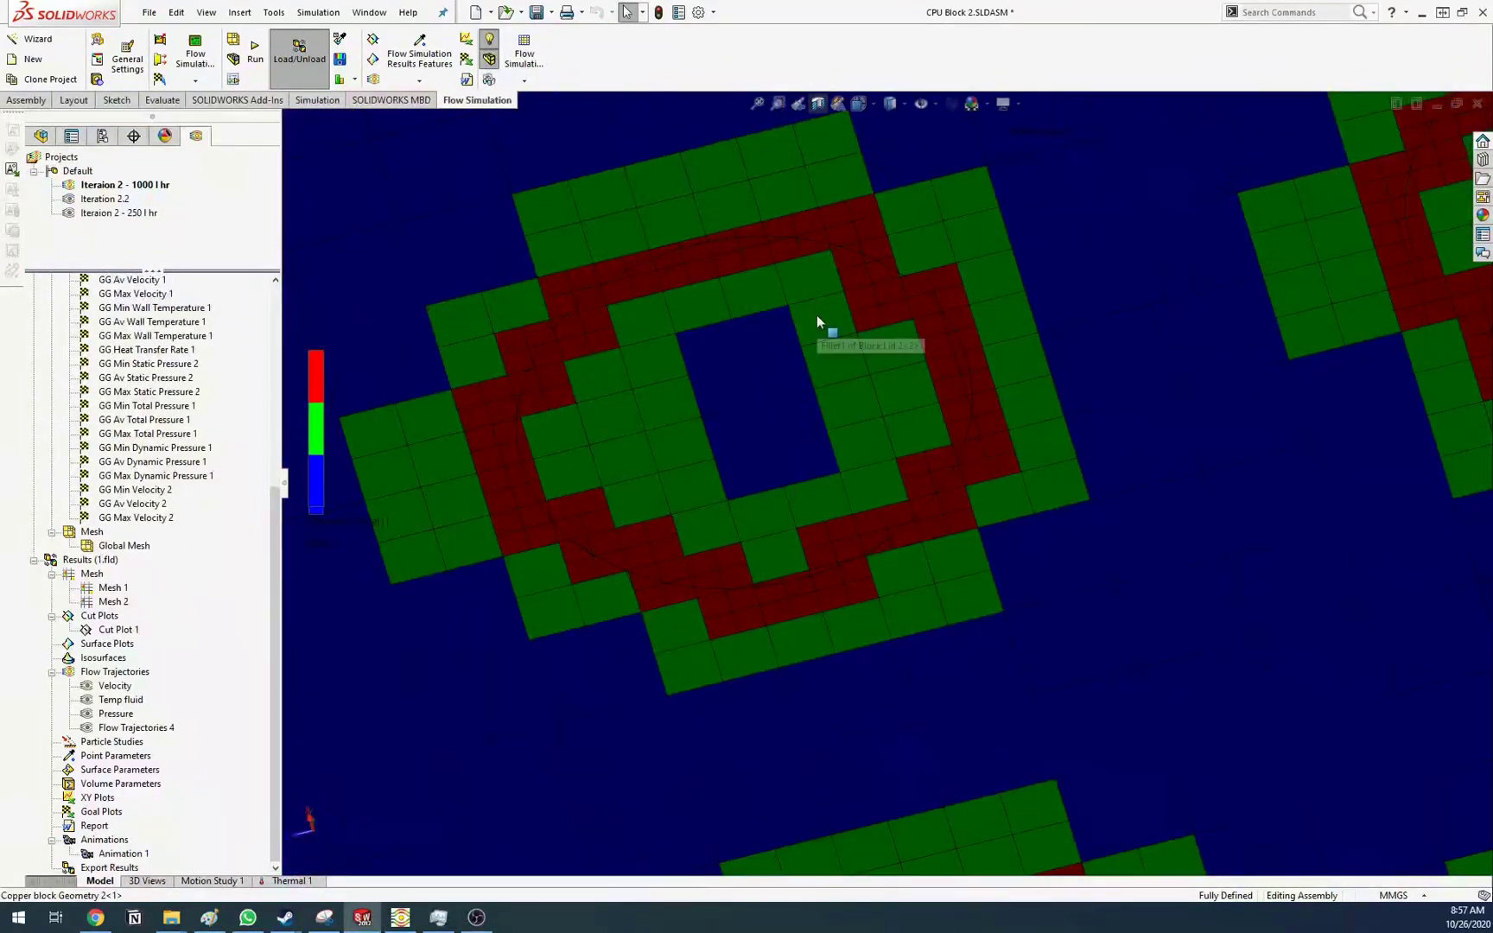
scroll(682, 530, "up", 5)
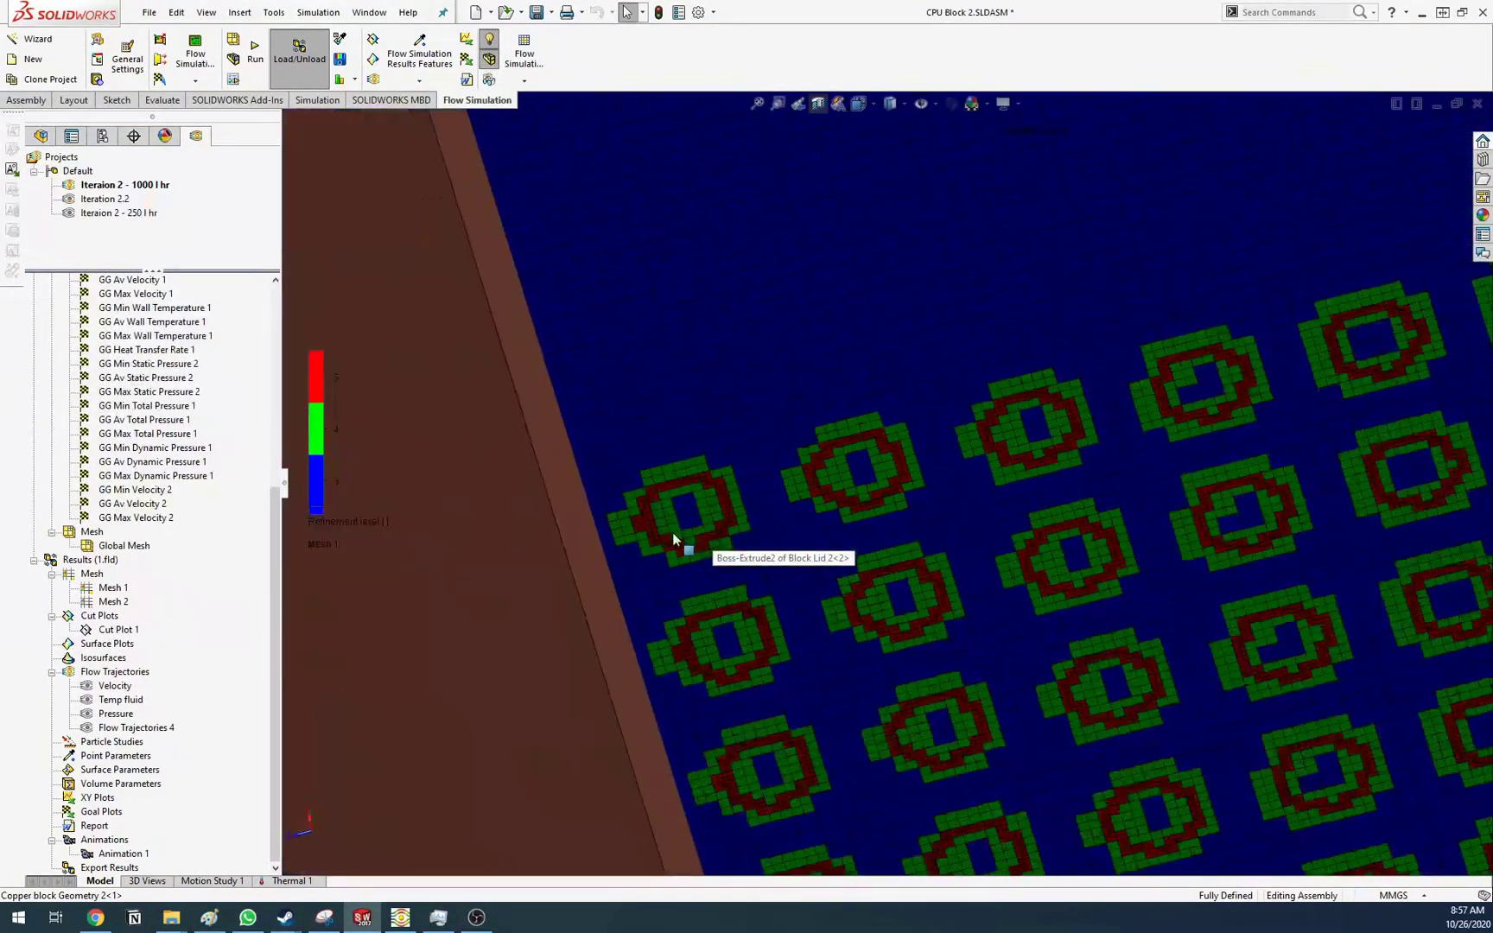
scroll(673, 533, "up", 10)
middle_click_drag(820, 359, 607, 684)
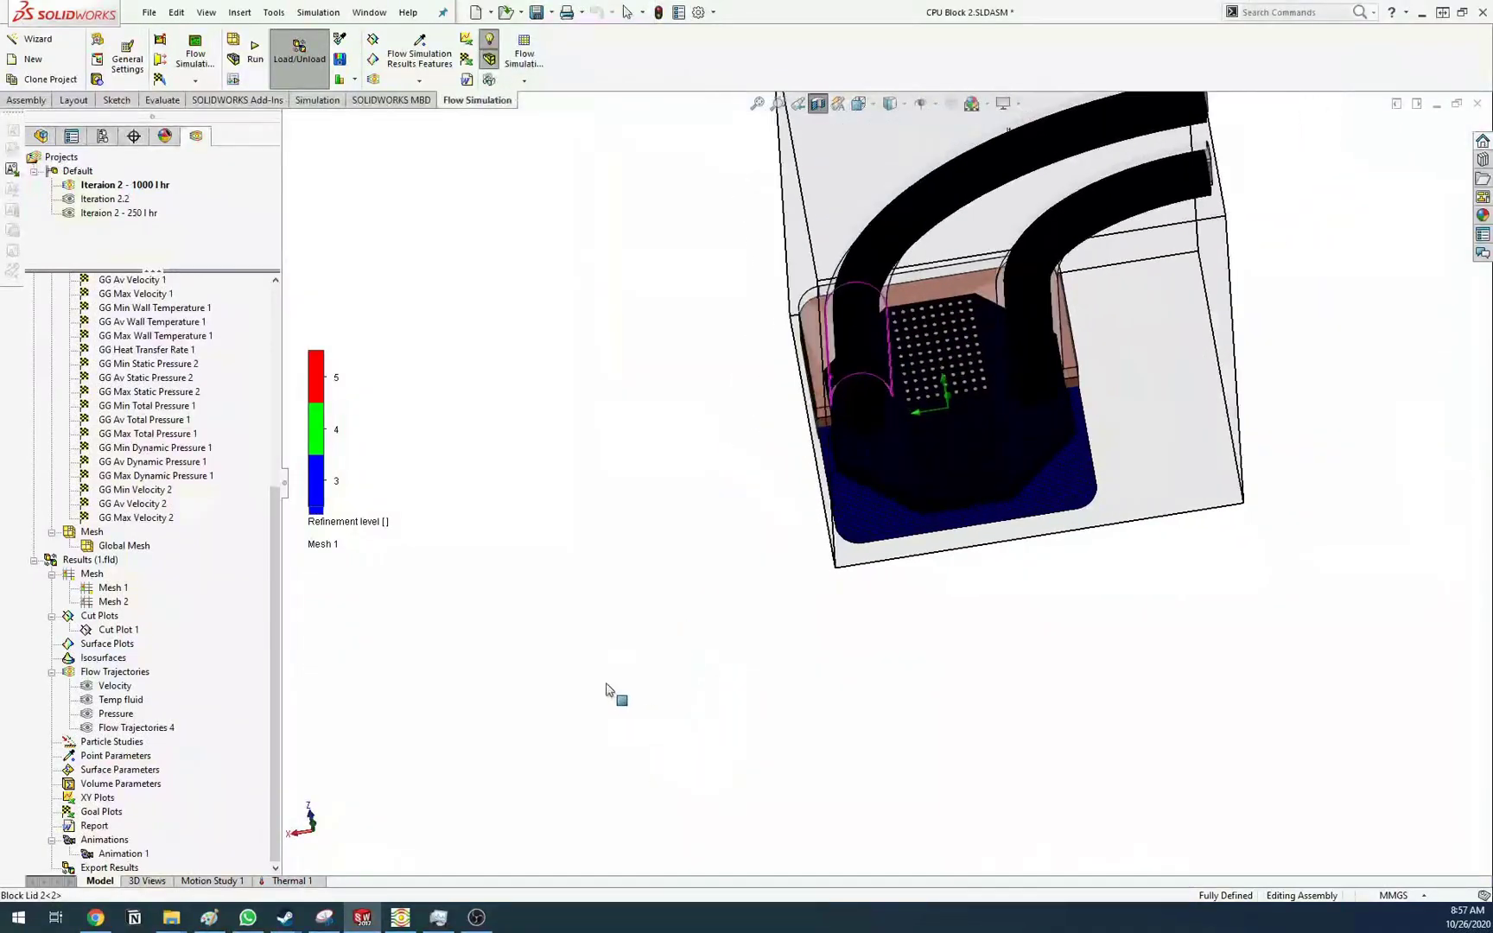
Hide the Mesh 1 result plot and display the Mesh 2 plot
right_click(93, 576)
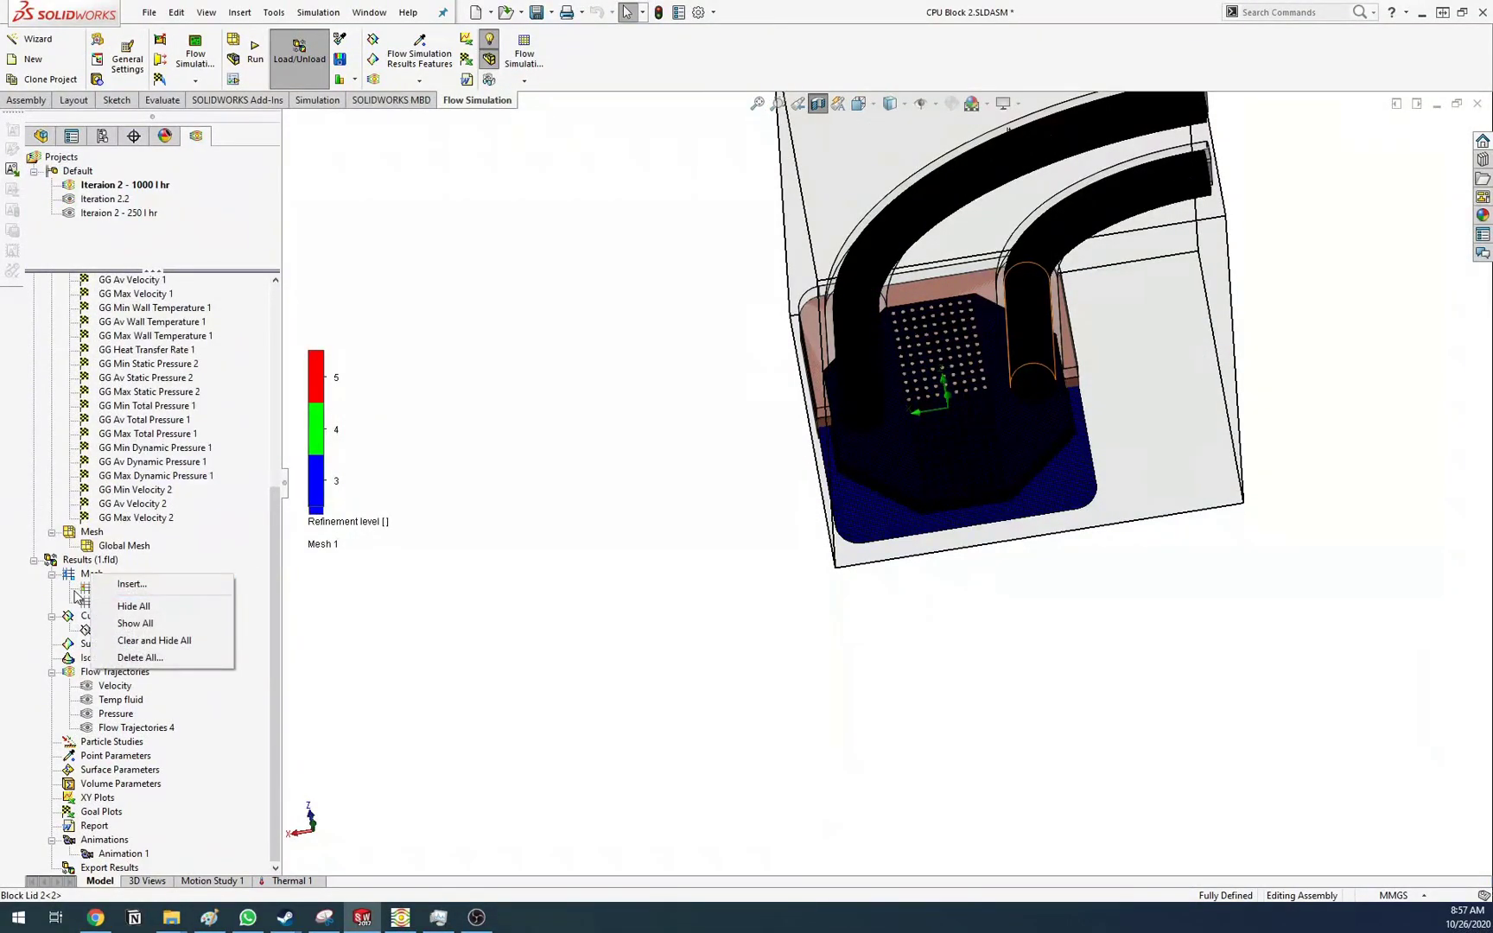
left_click(110, 587)
right_click(90, 589)
left_click(110, 616)
right_click(112, 601)
left_click(148, 630)
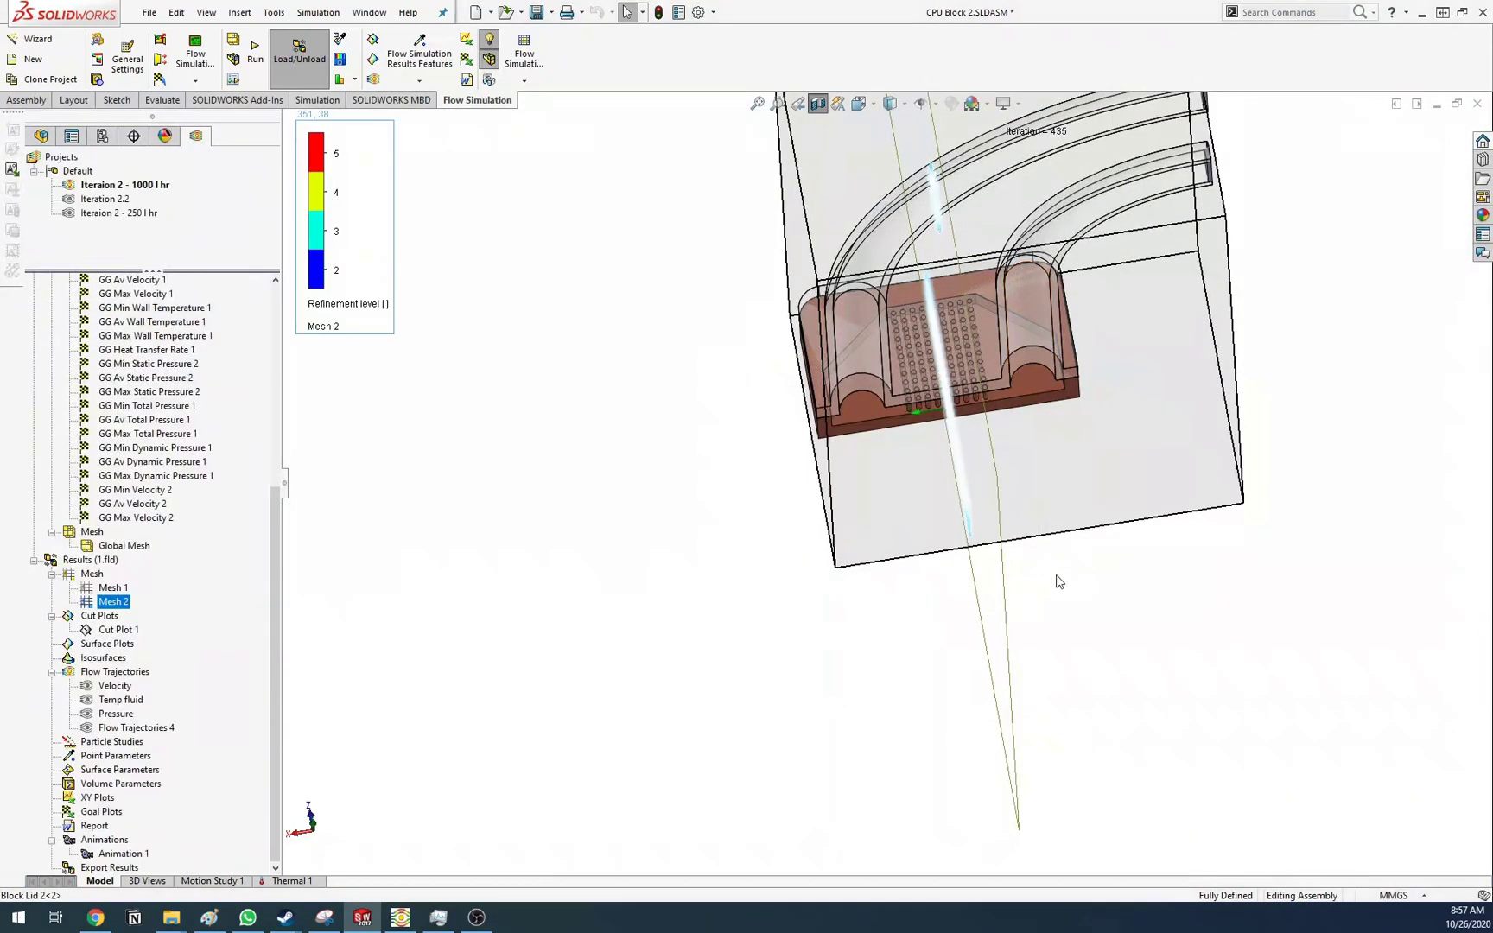
Examine the Mesh 2 refinement levels in the vertical section along the pins, at their tips and bases
middle_click_drag(1089, 559, 1171, 358)
left_click(1149, 562)
scroll(886, 563, "down", 6)
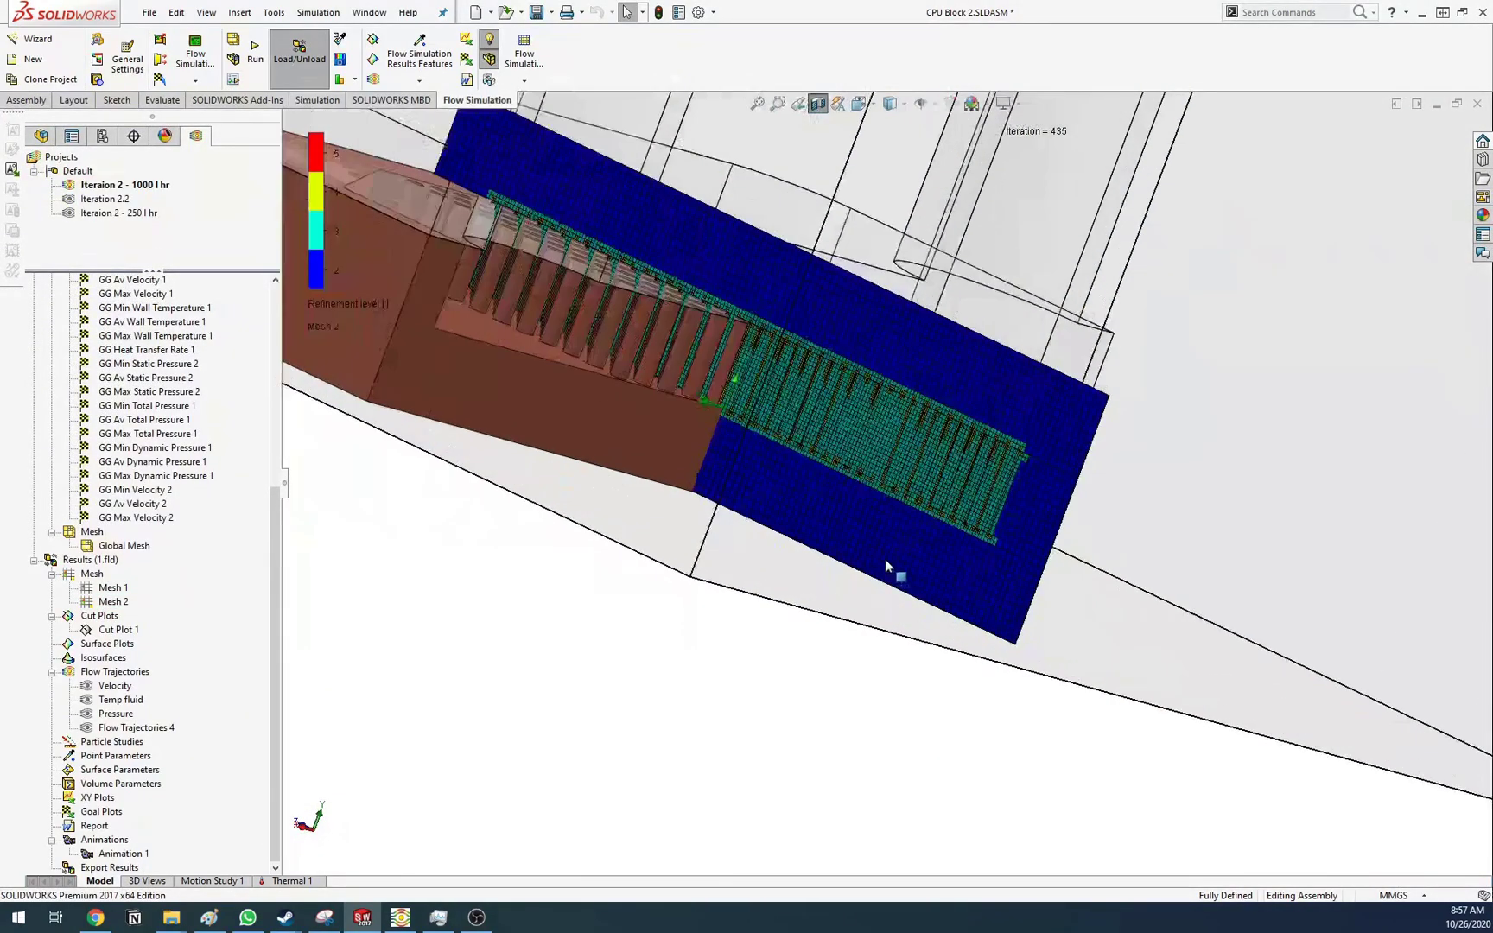
scroll(885, 559, "down", 10)
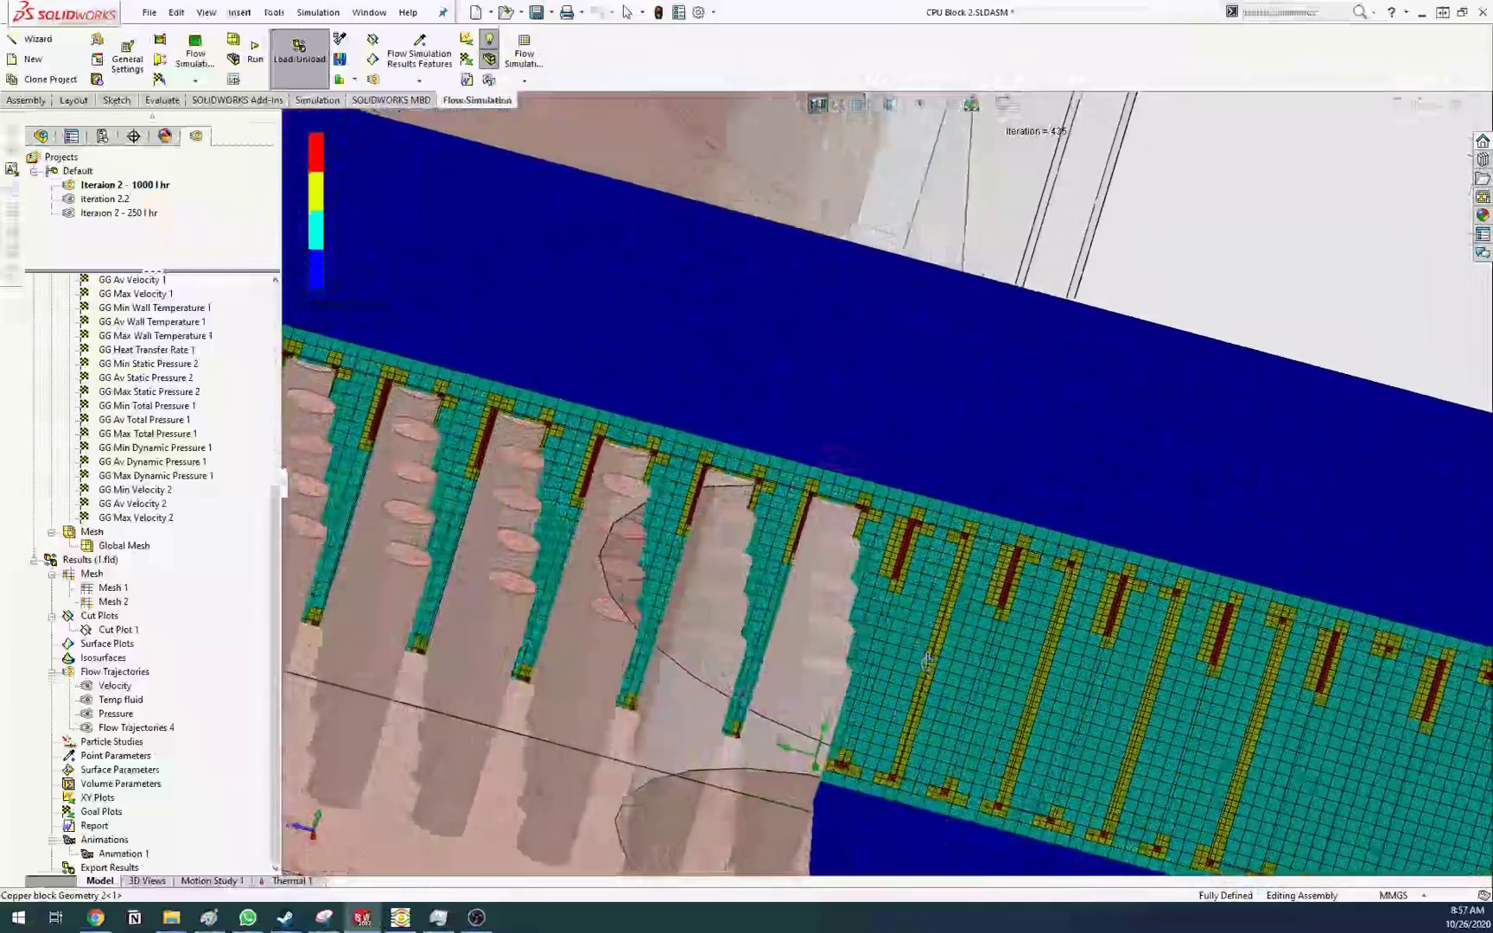
scroll(927, 660, "down", 10)
scroll(593, 357, "up", 5)
scroll(864, 432, "down", 8)
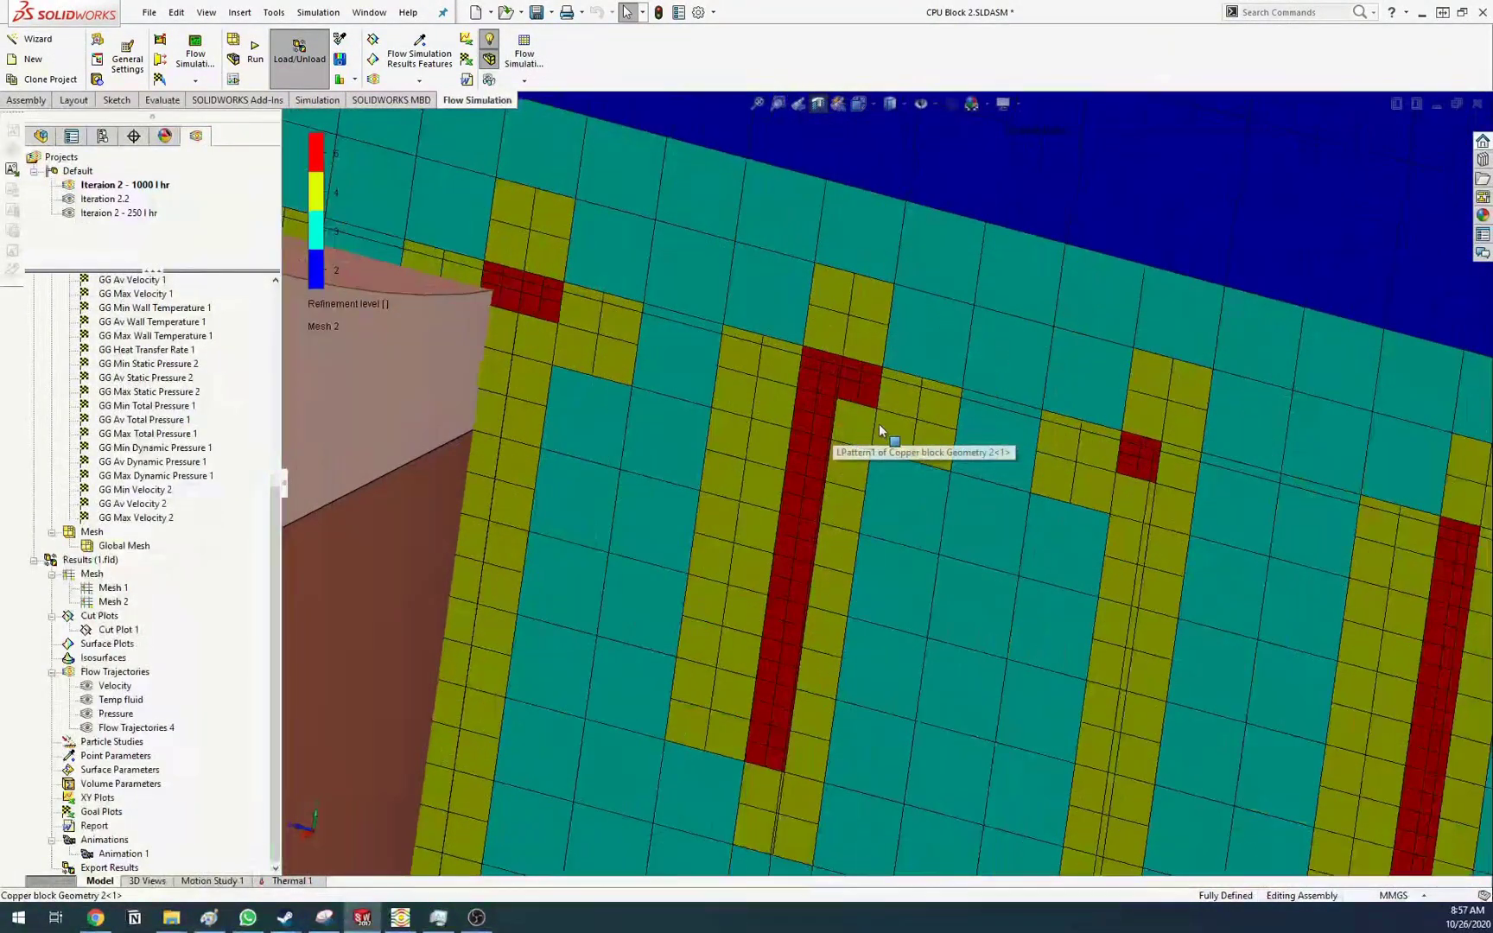
scroll(864, 419, "down", 3)
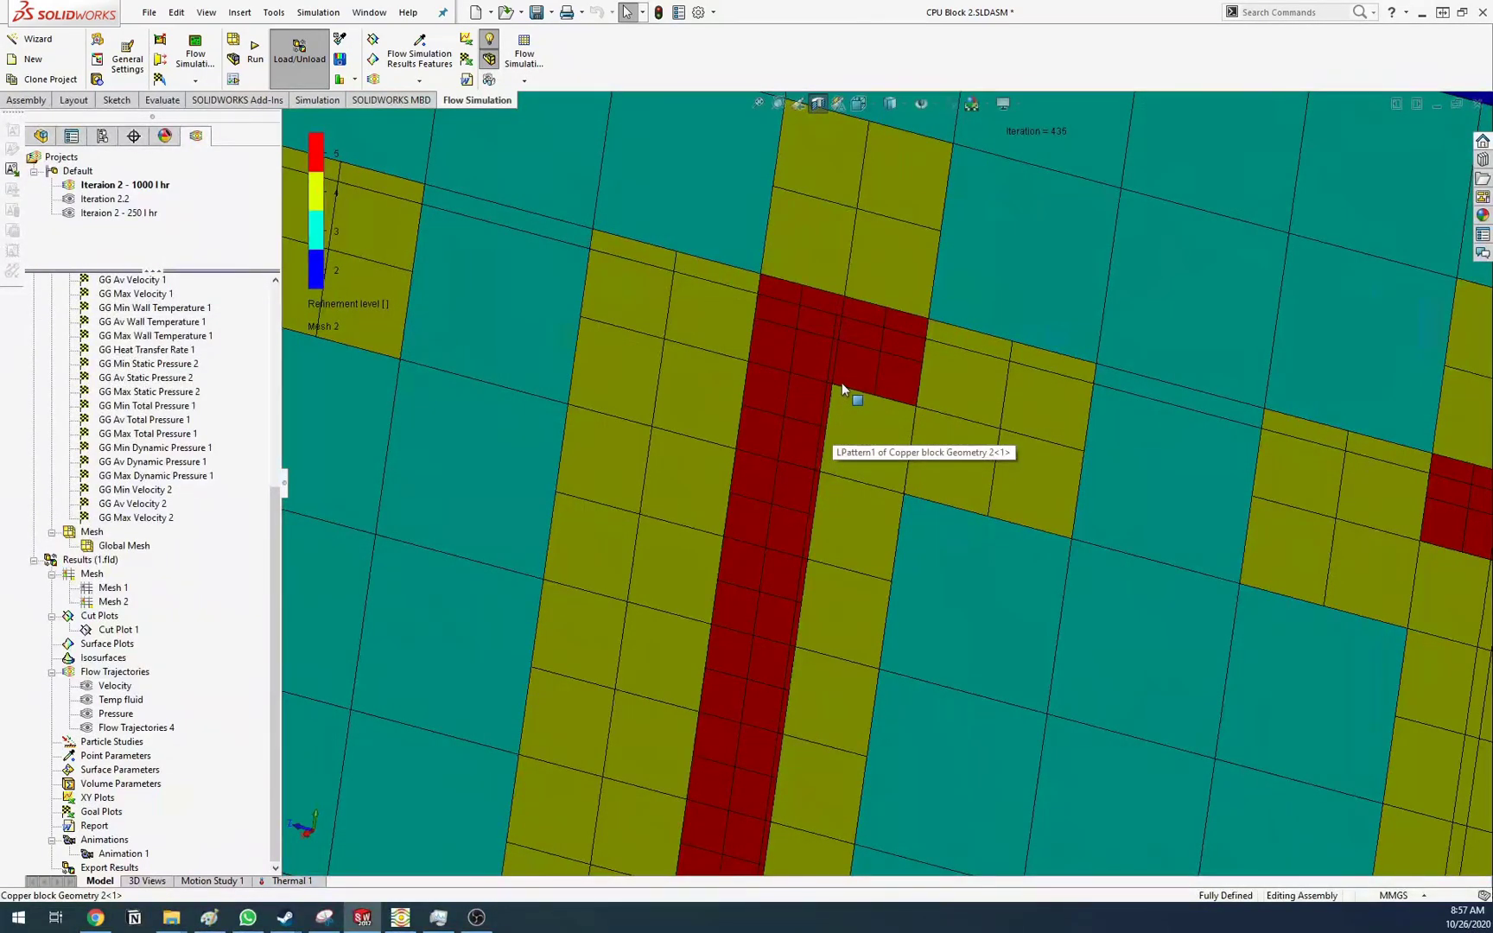
scroll(962, 419, "up", 5)
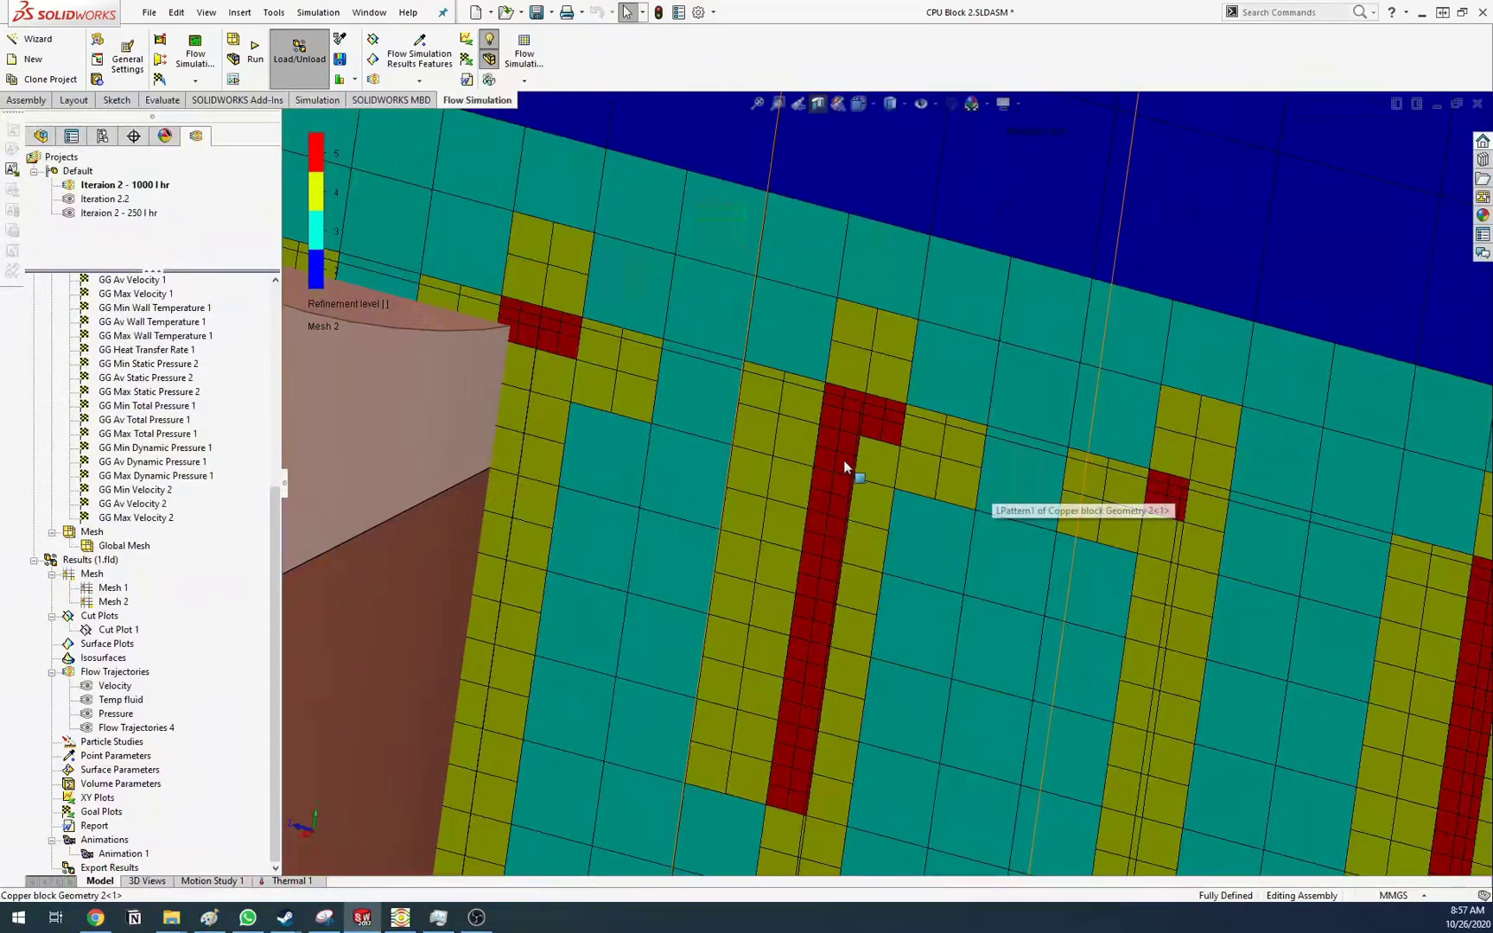
scroll(949, 482, "up", 2)
scroll(943, 514, "up", 3)
middle_click_drag(943, 514, 1126, 640)
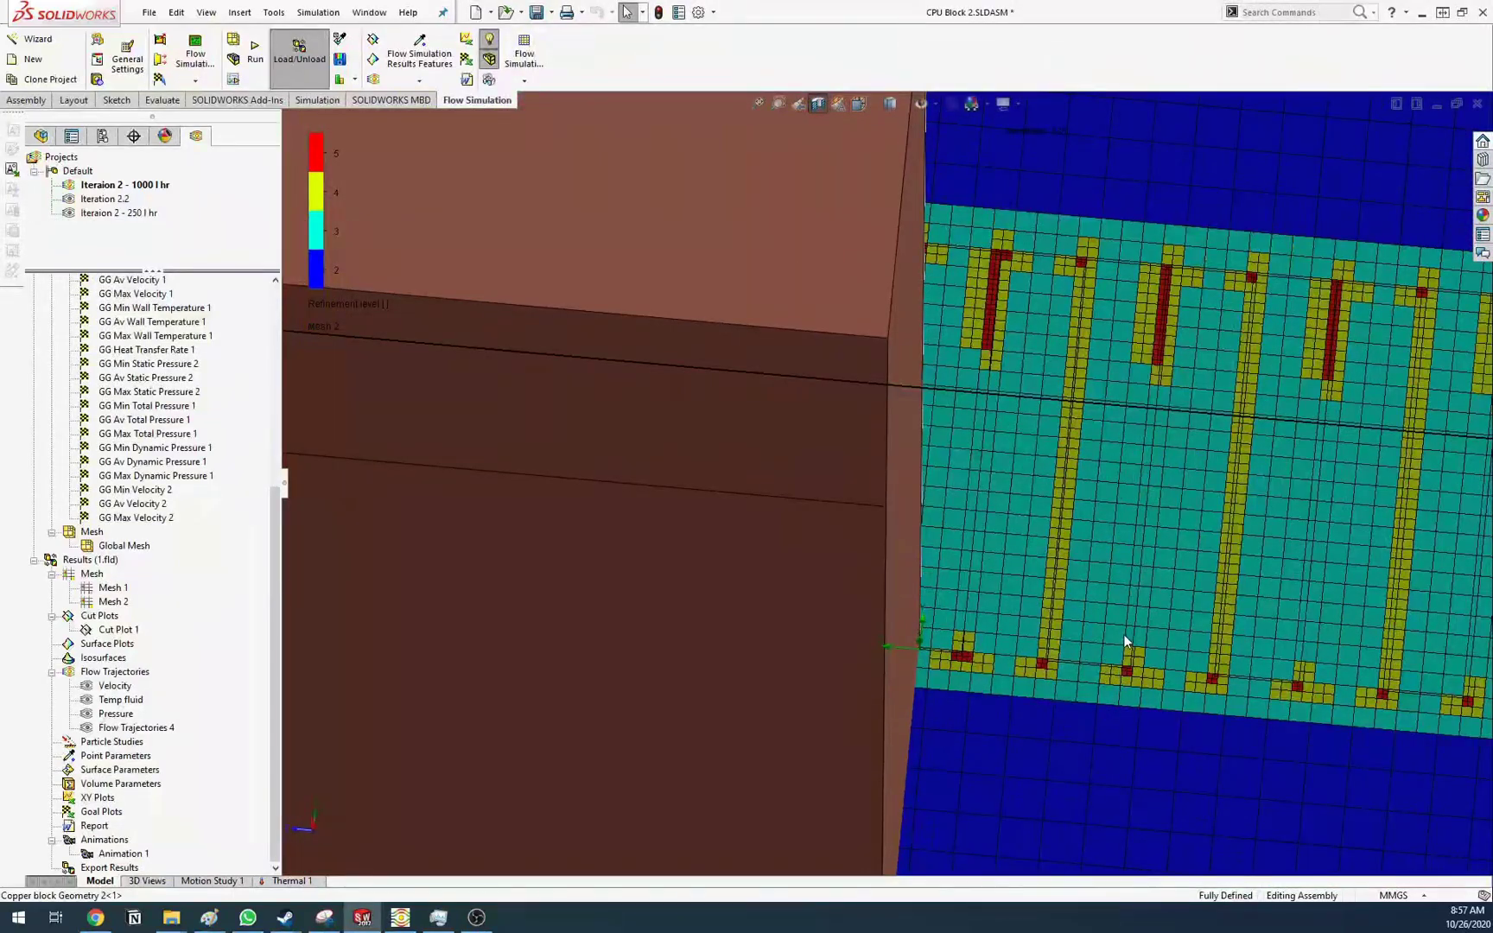
Hide the Mesh 2 result plot
left_click(111, 589)
right_click(111, 591)
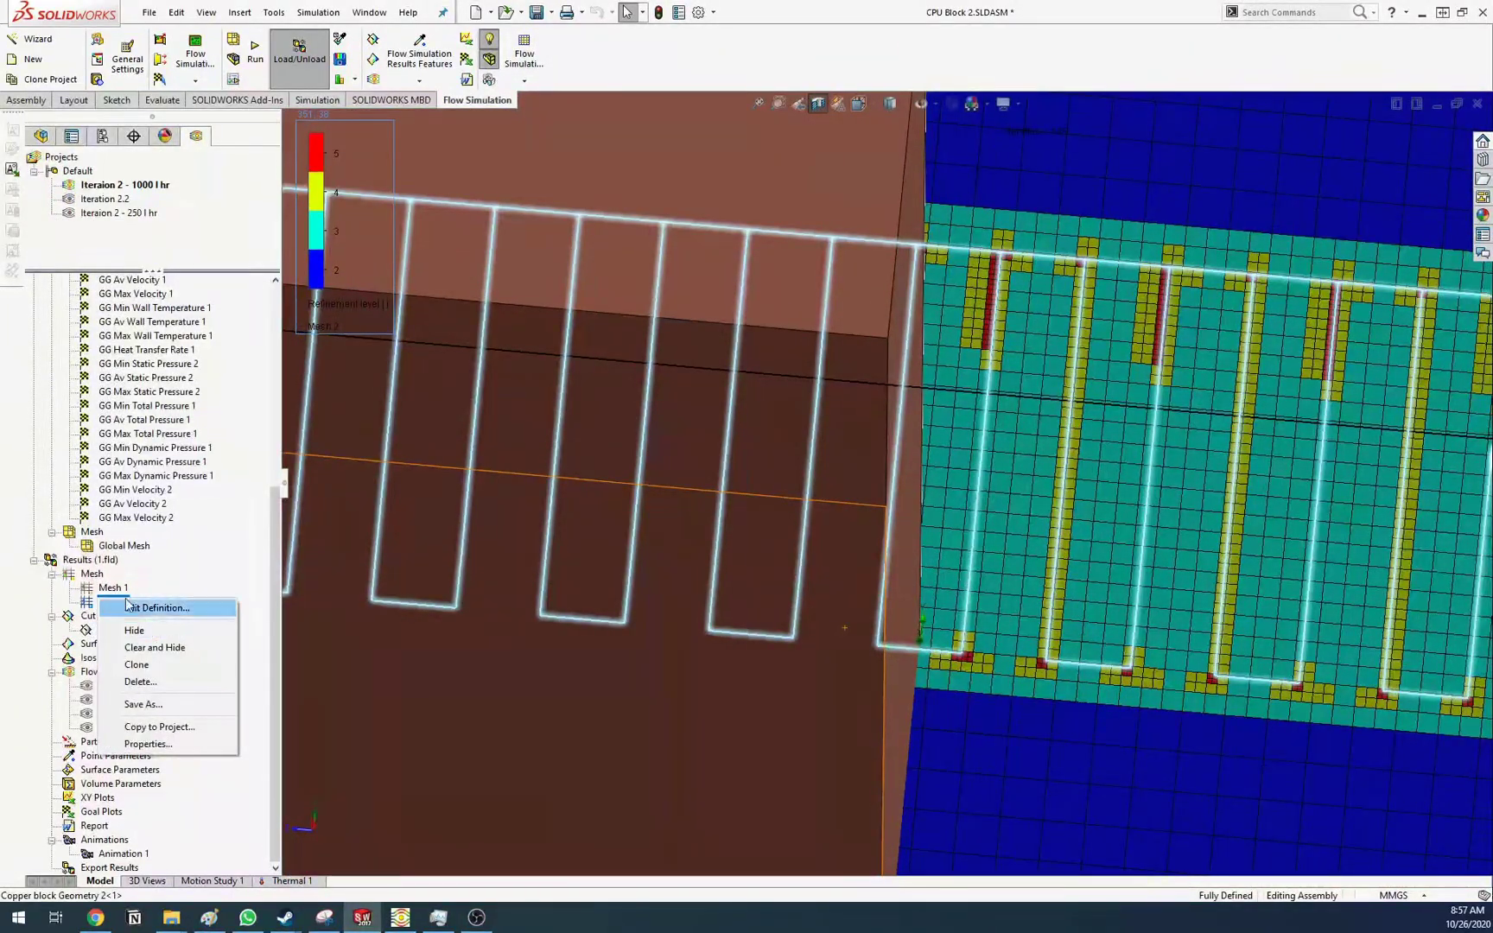
left_click(134, 629)
Insert a new mesh result plot and pick the end wall face of the copper block's cavity as its surface
left_click(91, 574)
right_click(101, 574)
left_click(127, 580)
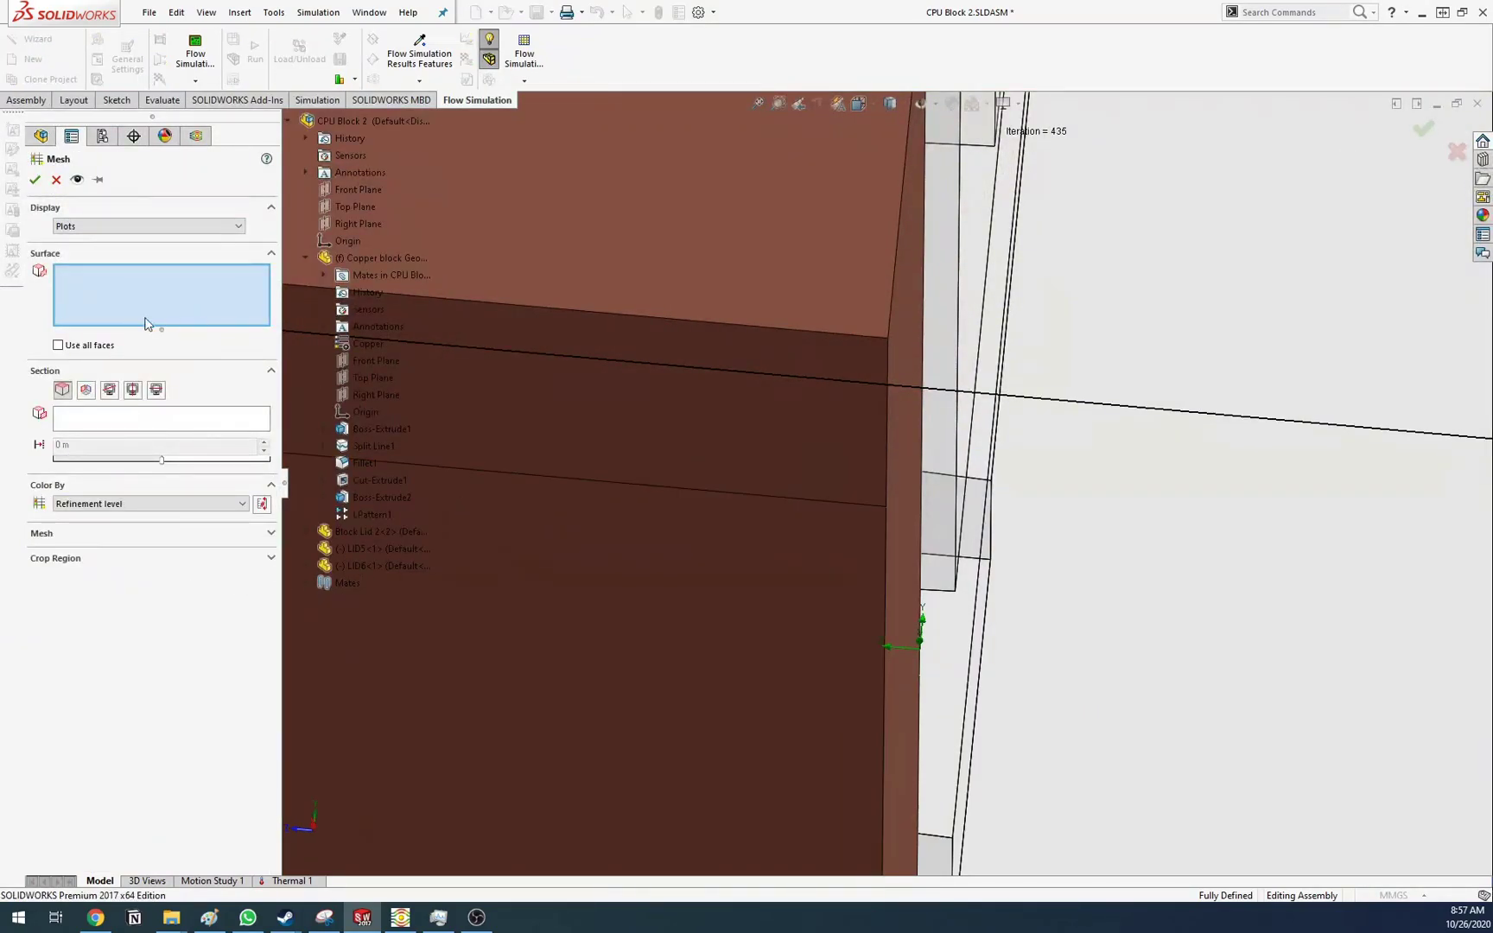
scroll(933, 580, "up", 6)
middle_click_drag(933, 580, 695, 497)
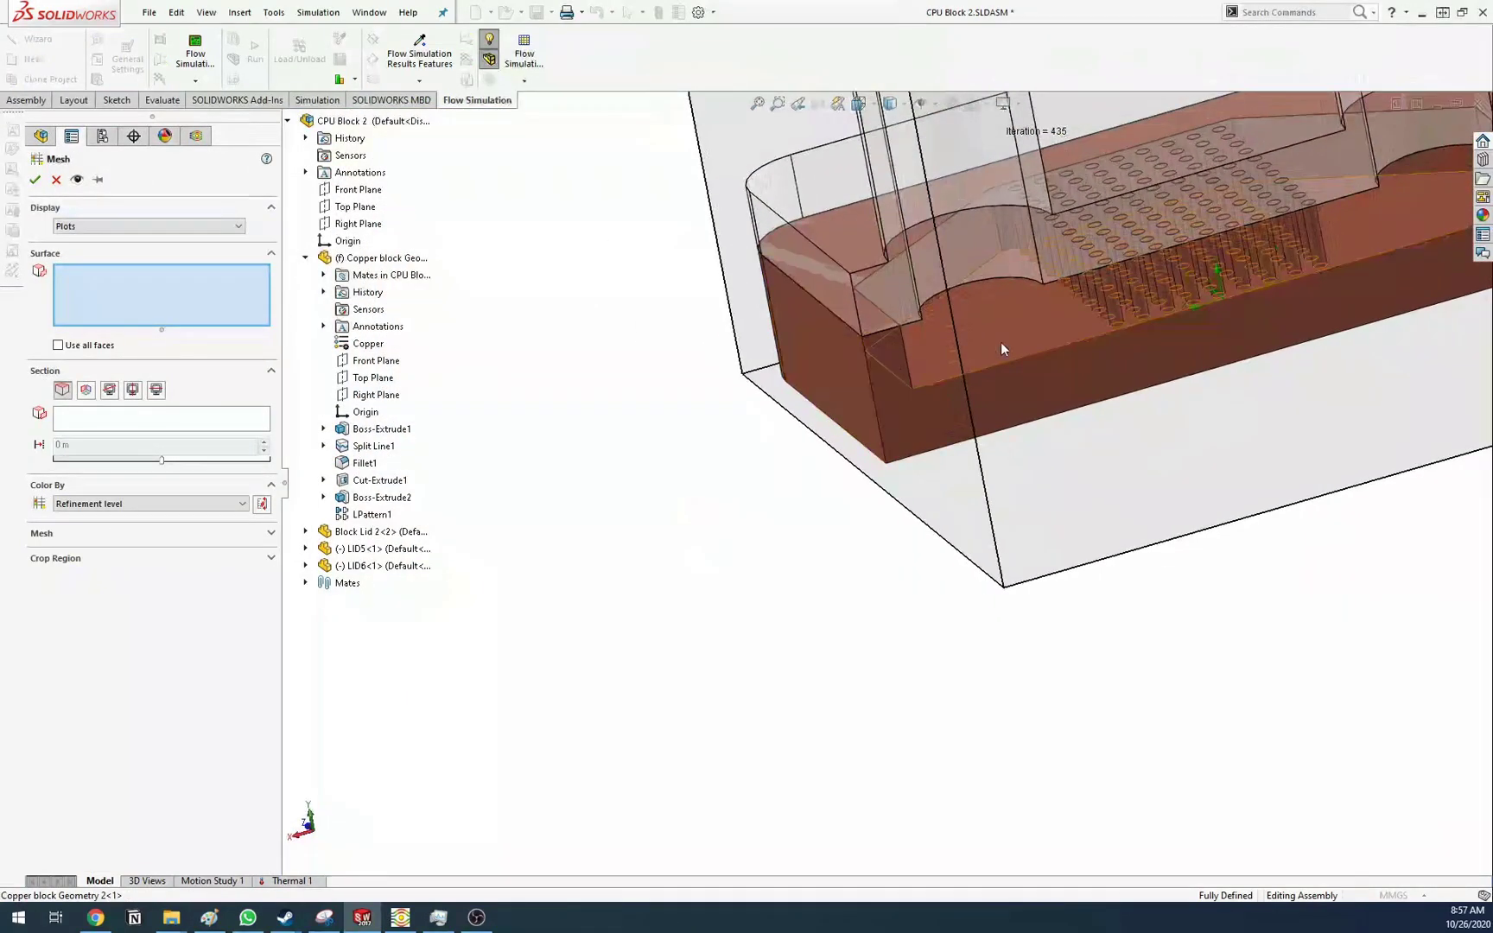
left_click(1001, 342)
scroll(1000, 342, "up", 2)
left_click(1000, 342)
scroll(999, 344, "up", 3)
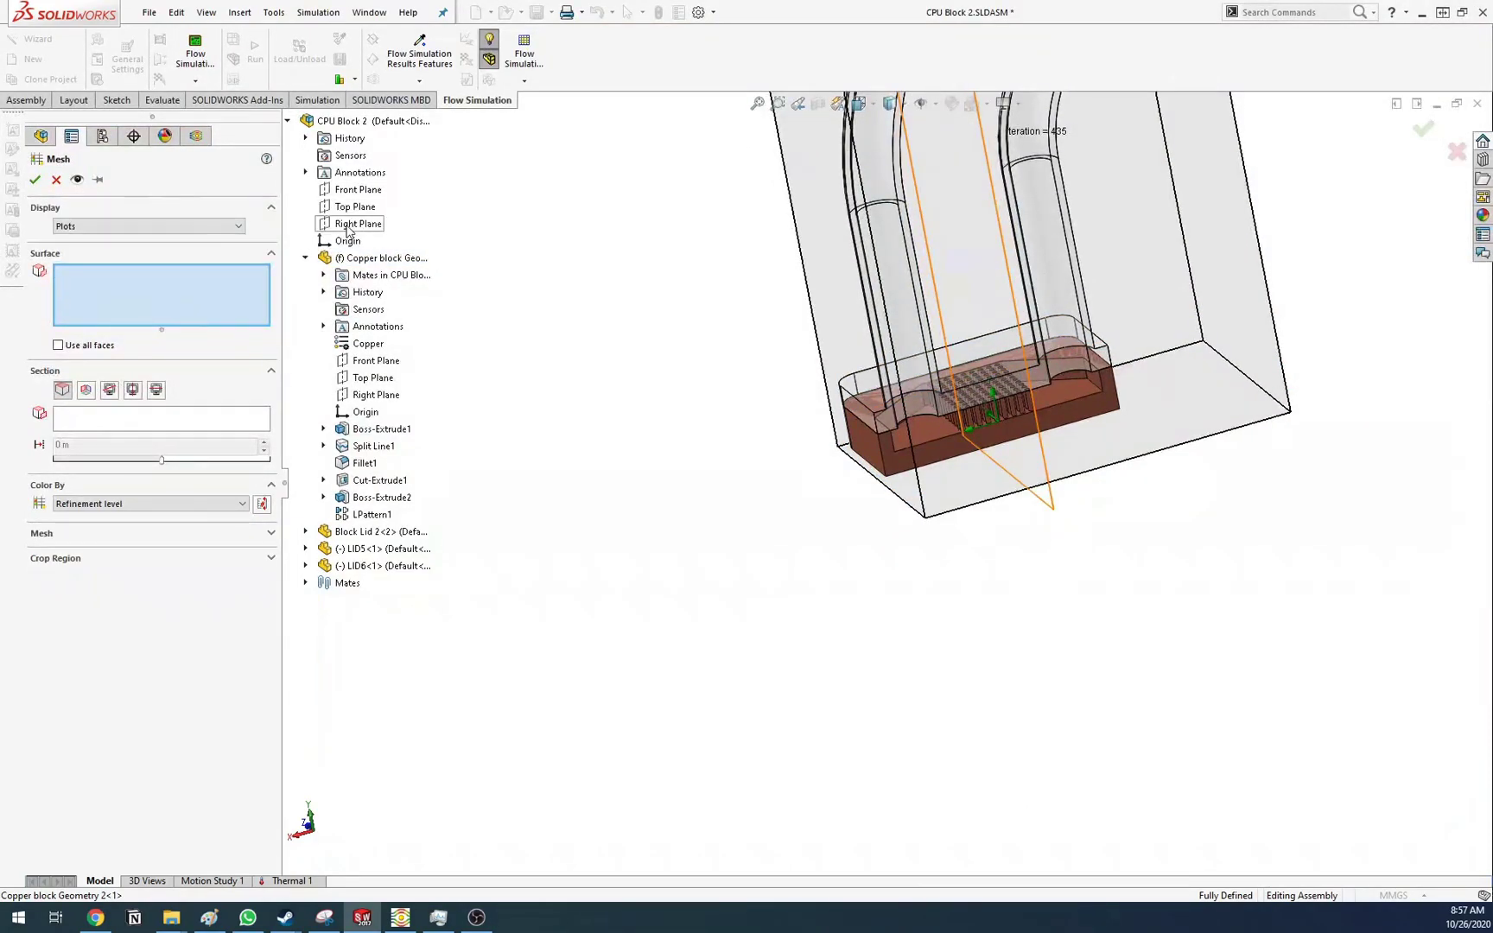
scroll(921, 380, "down", 5)
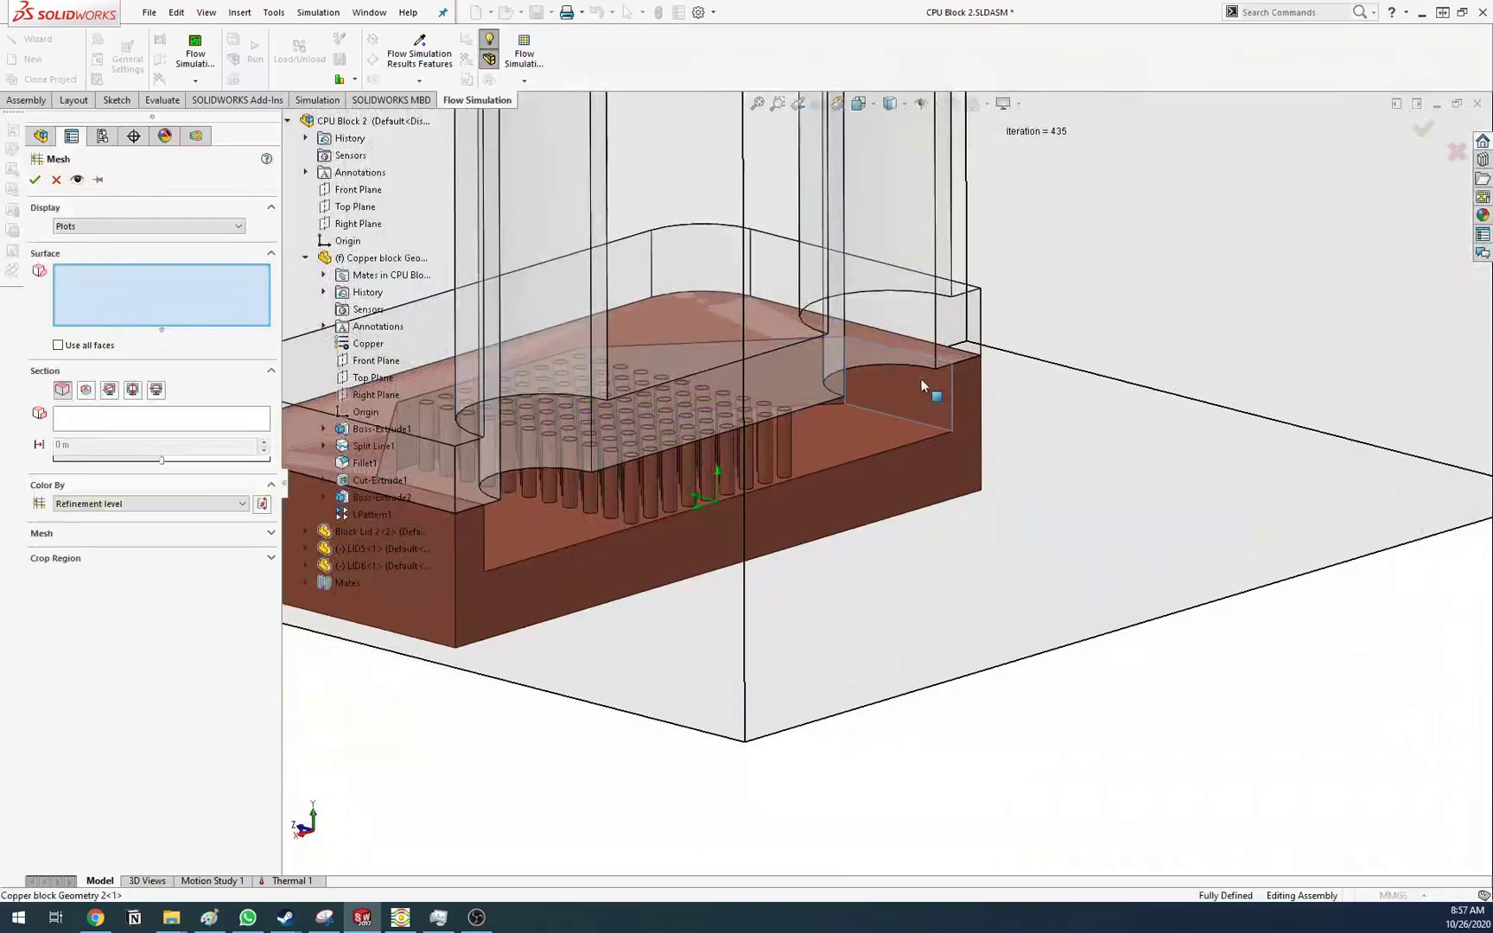
left_click(921, 381)
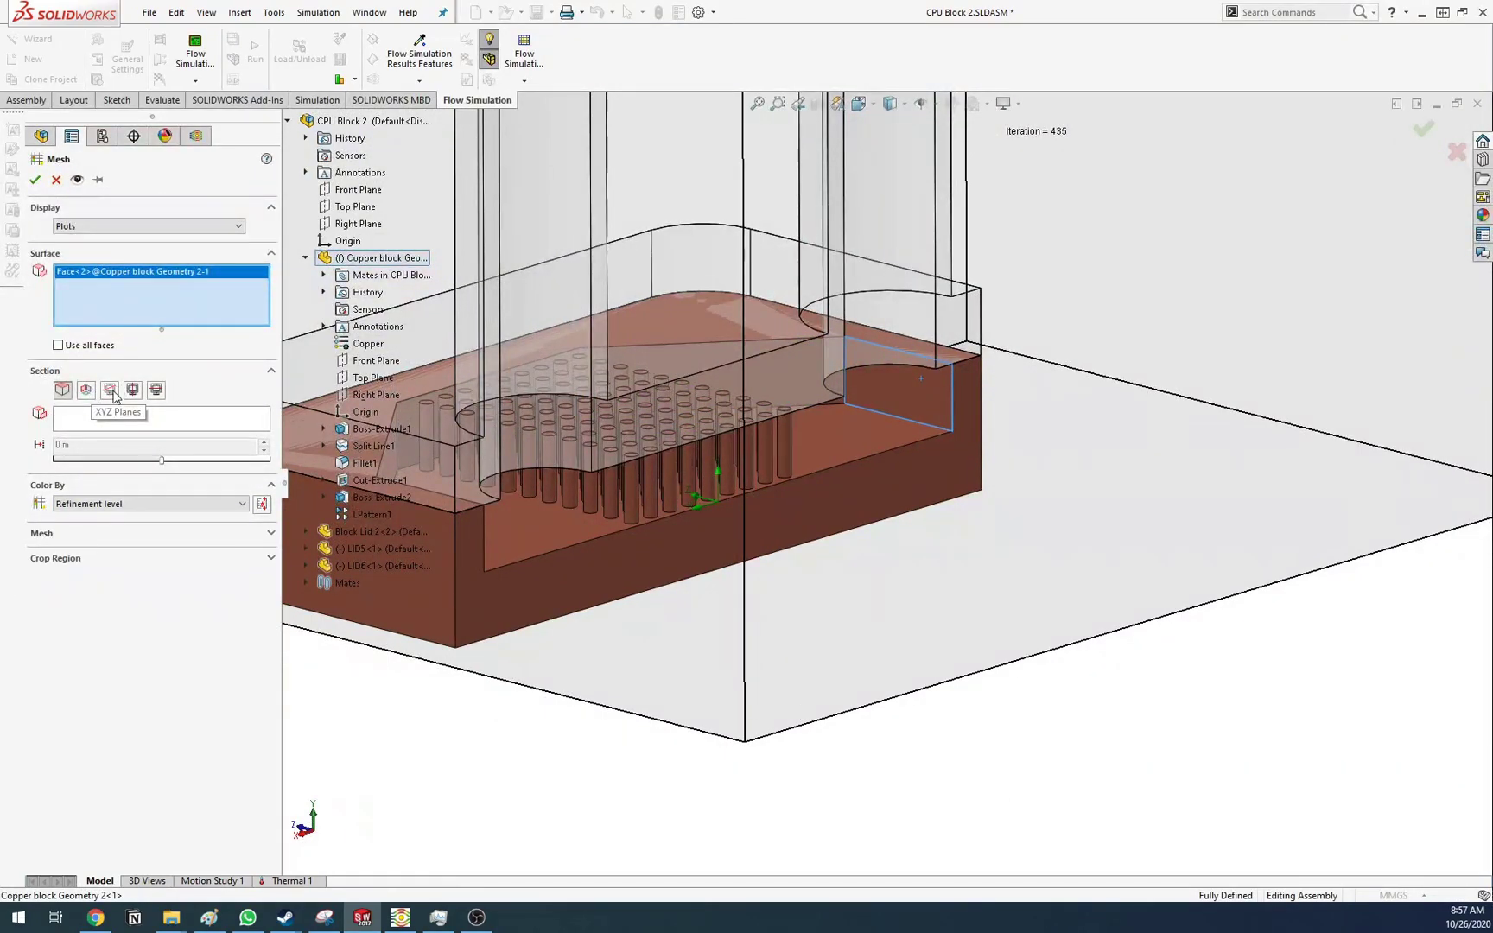
Check the display types, keep Plots, and reselect the cavity's end wall face as the mesh plot's surface
left_click(92, 226)
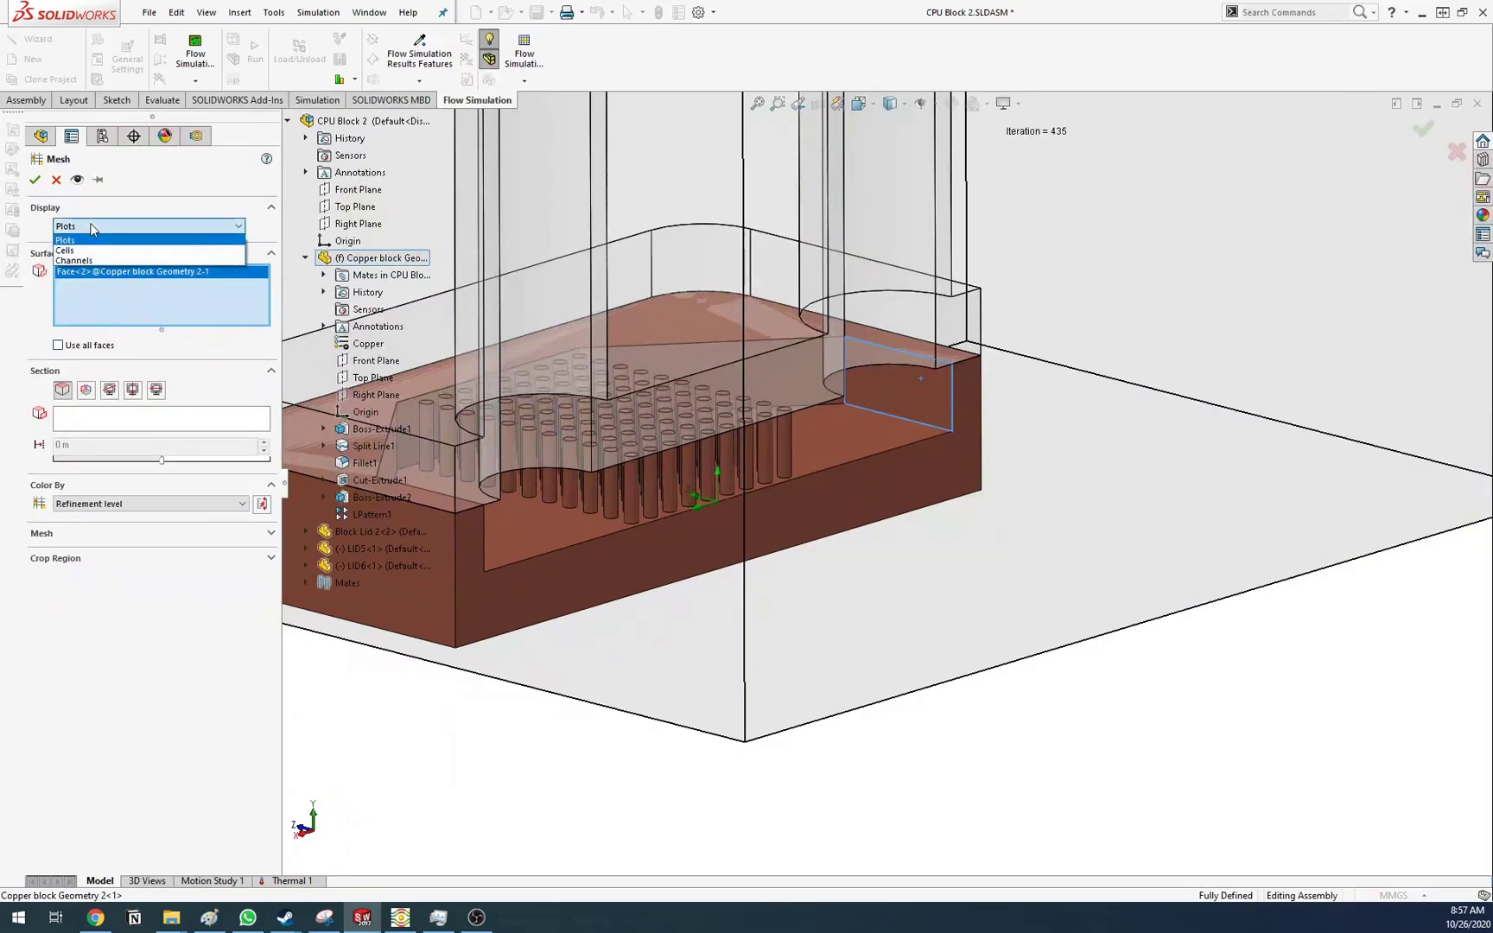
left_click(137, 252)
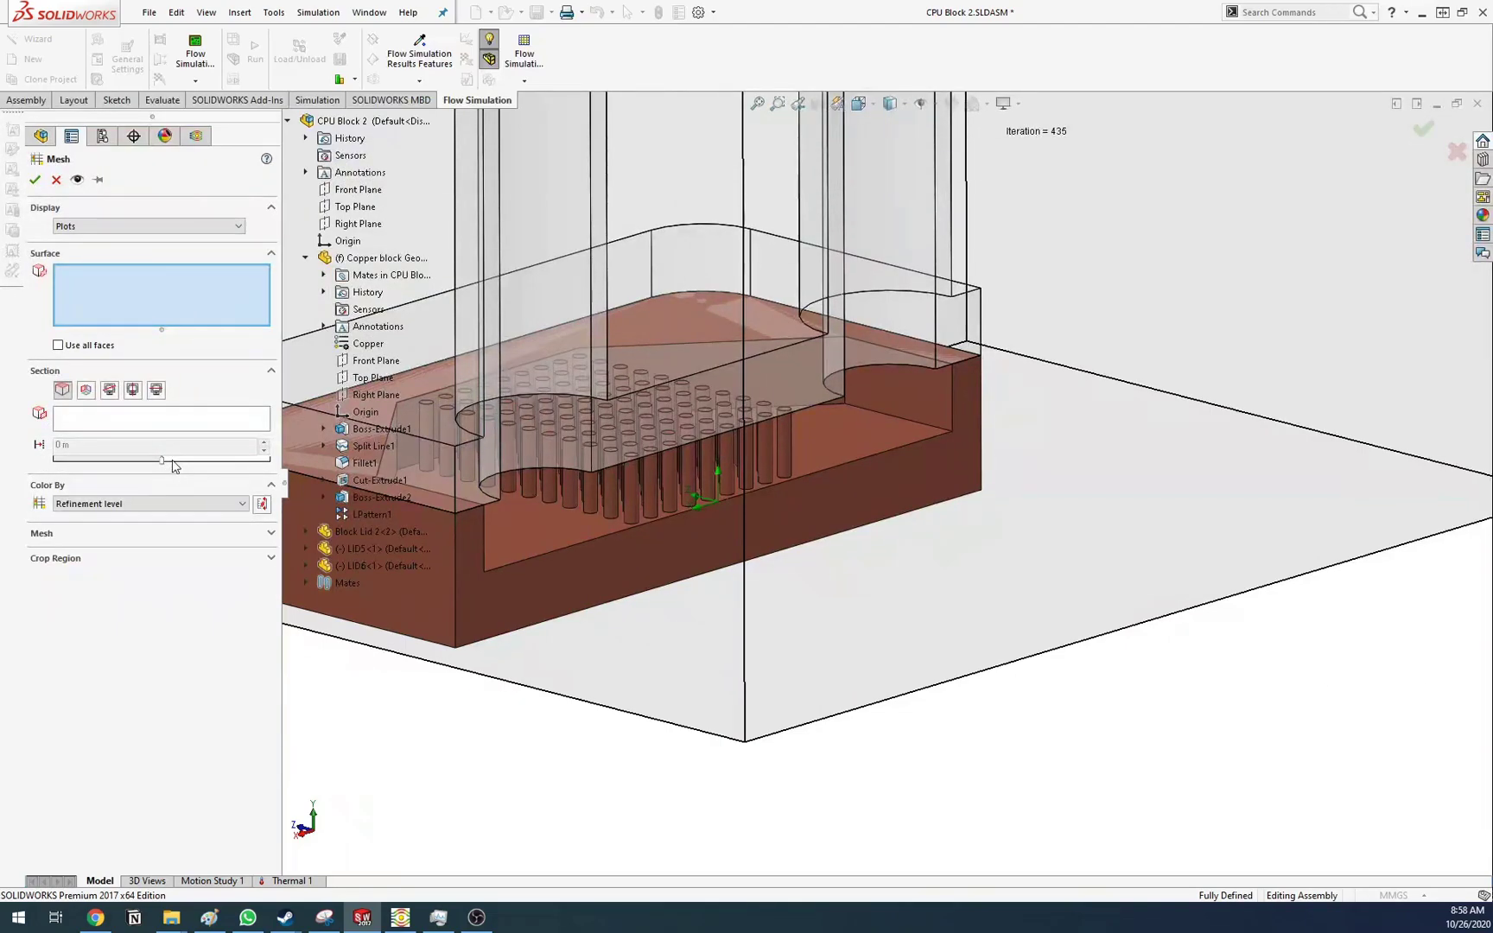
left_click(173, 423)
left_click(194, 300)
left_click(873, 385)
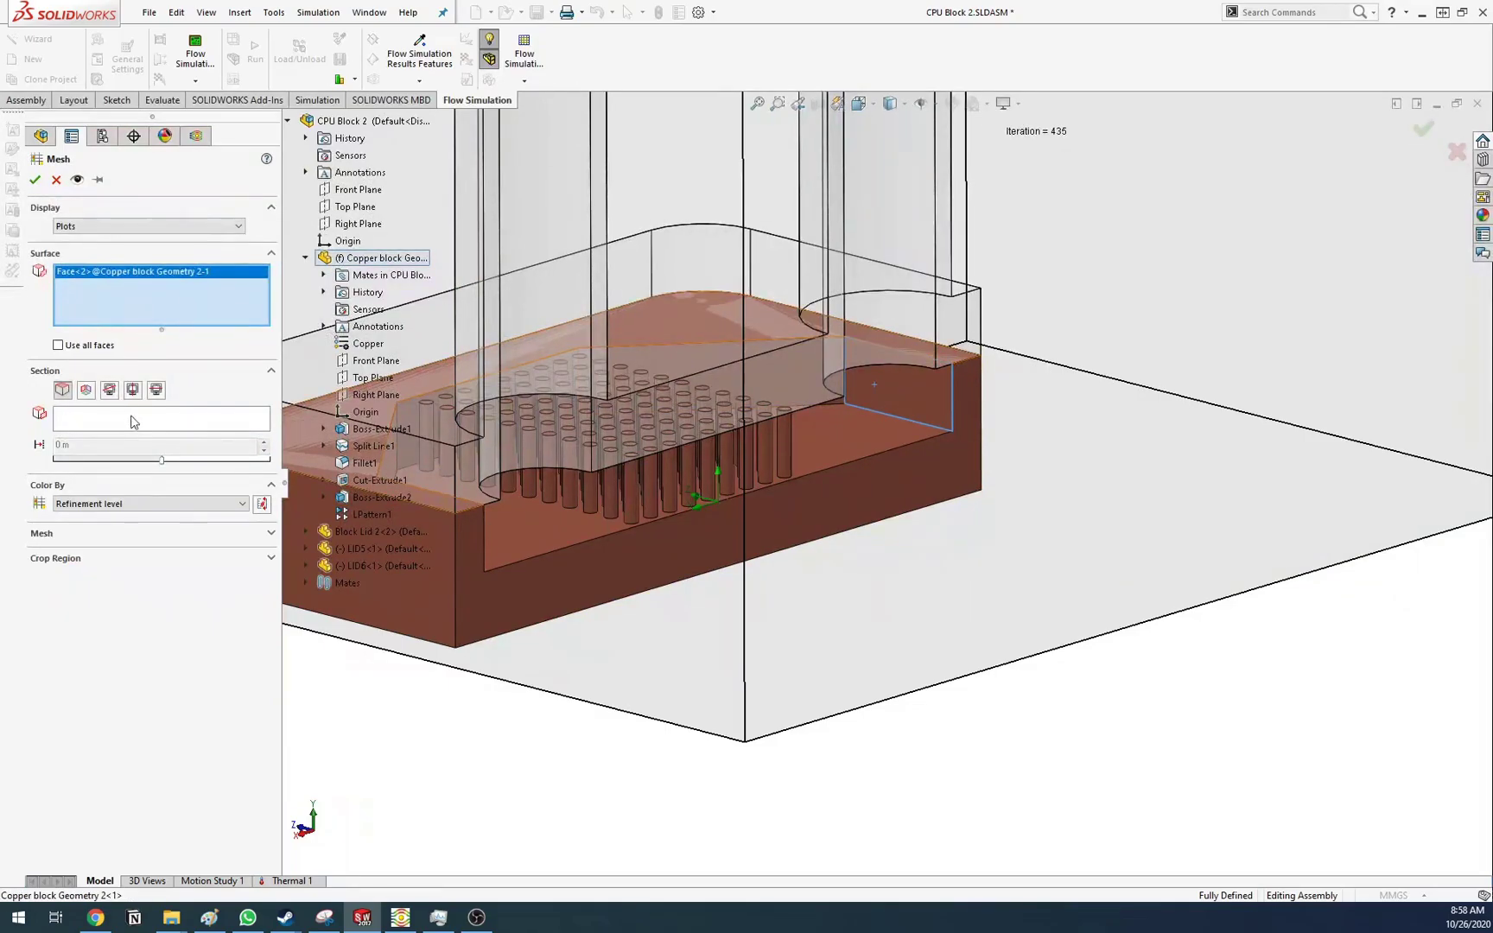
Set the section reference to the opposite cavity end wall face with an offset of 0.005 m
left_click(134, 422)
middle_click_drag(960, 428, 374, 559)
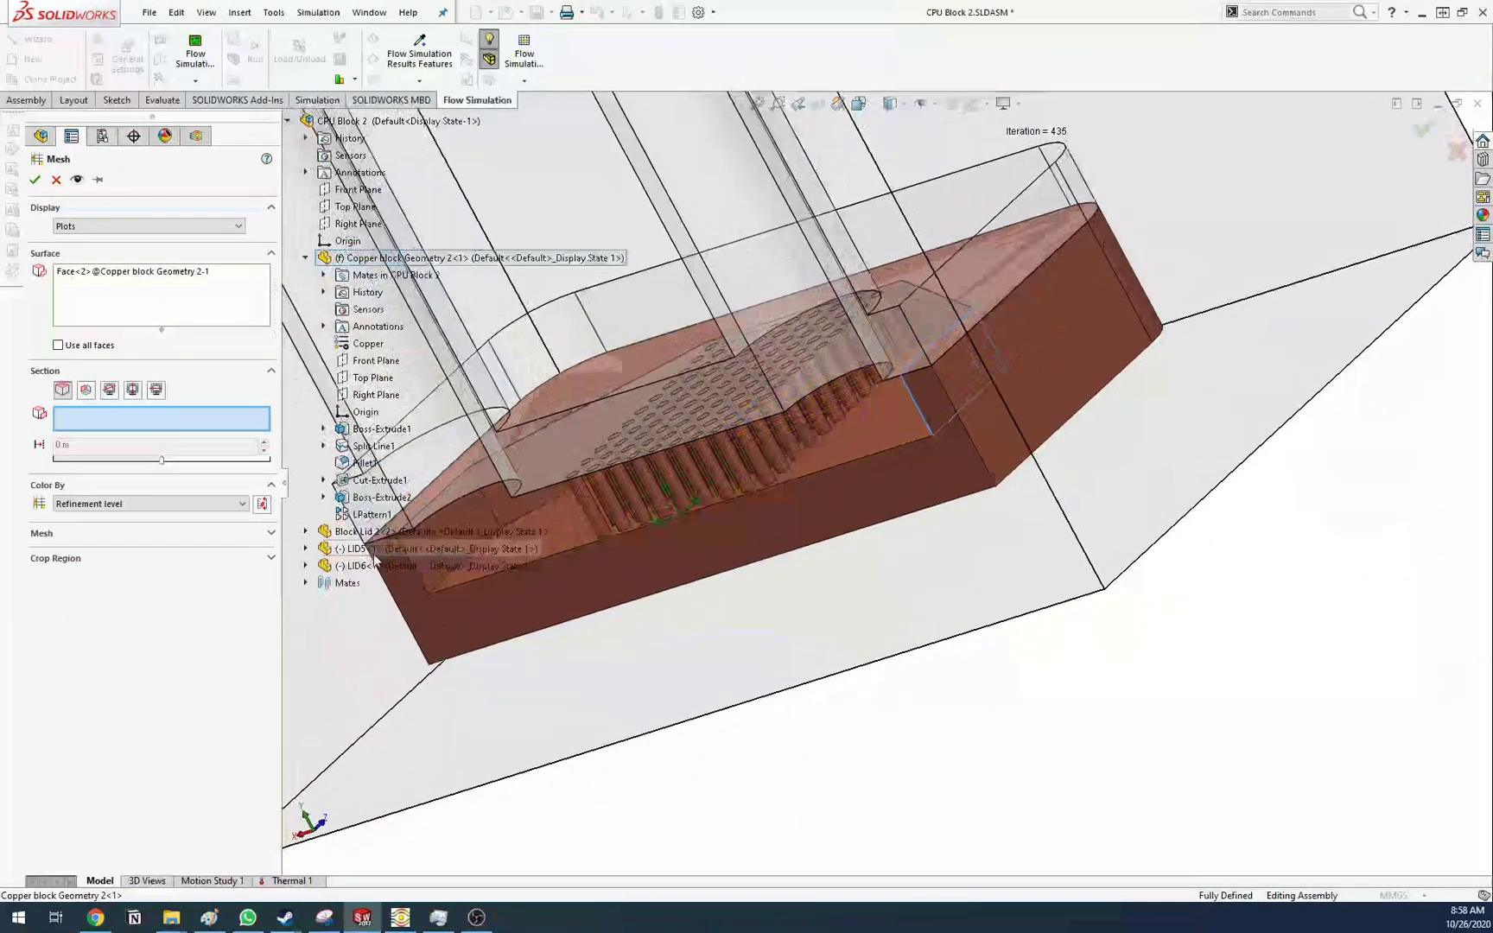
left_click(411, 505)
left_click(263, 442)
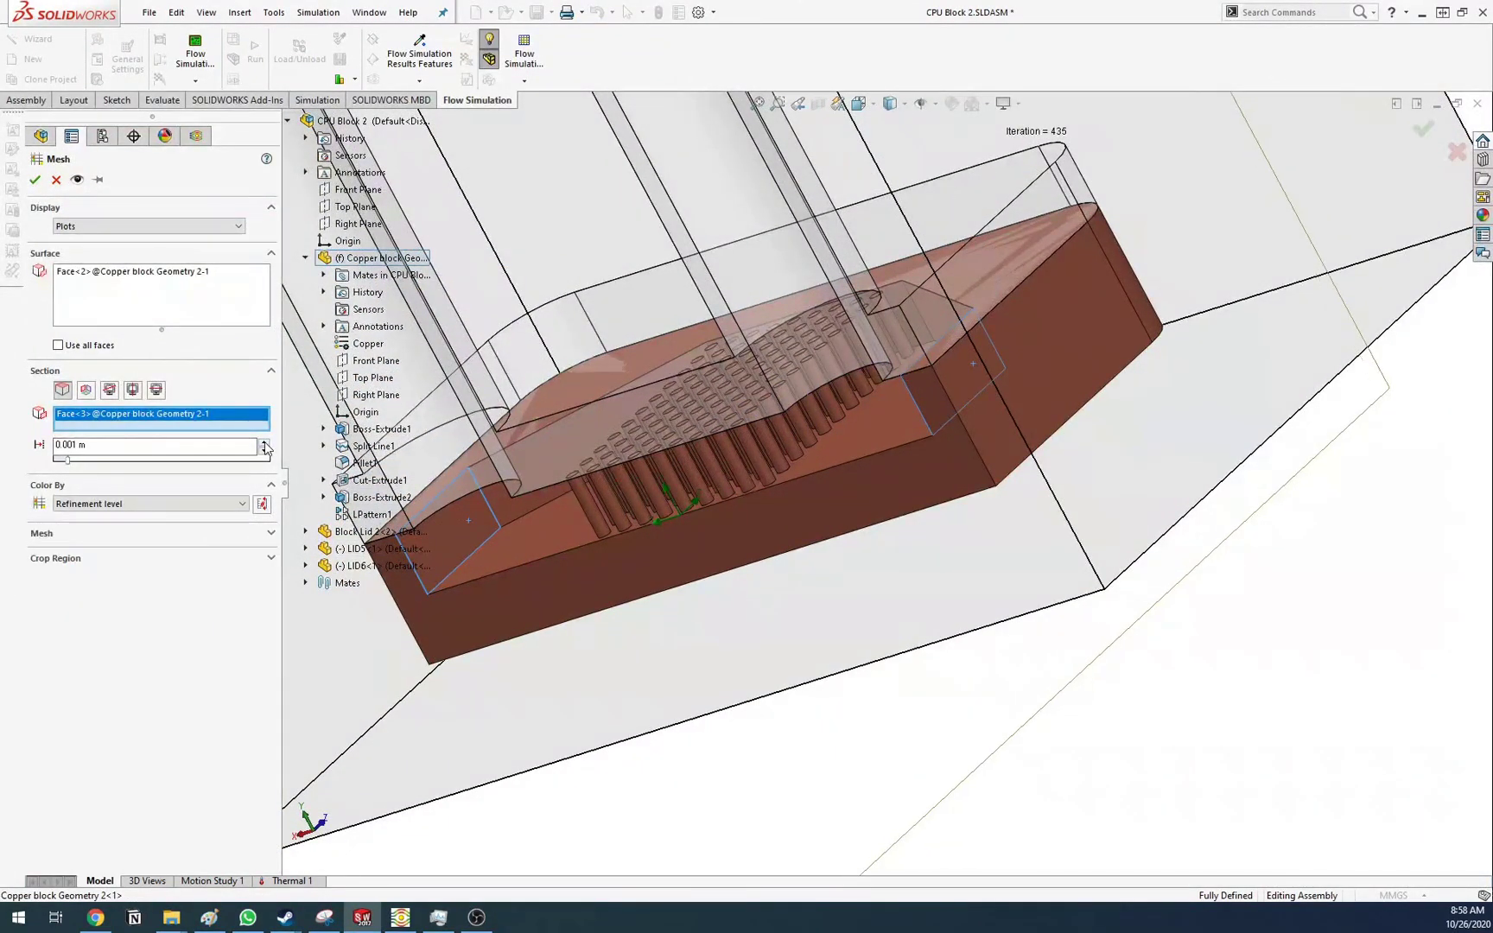
Color the new mesh plot by Curvature Criteria after trying Tolerance Criteria
left_click(144, 504)
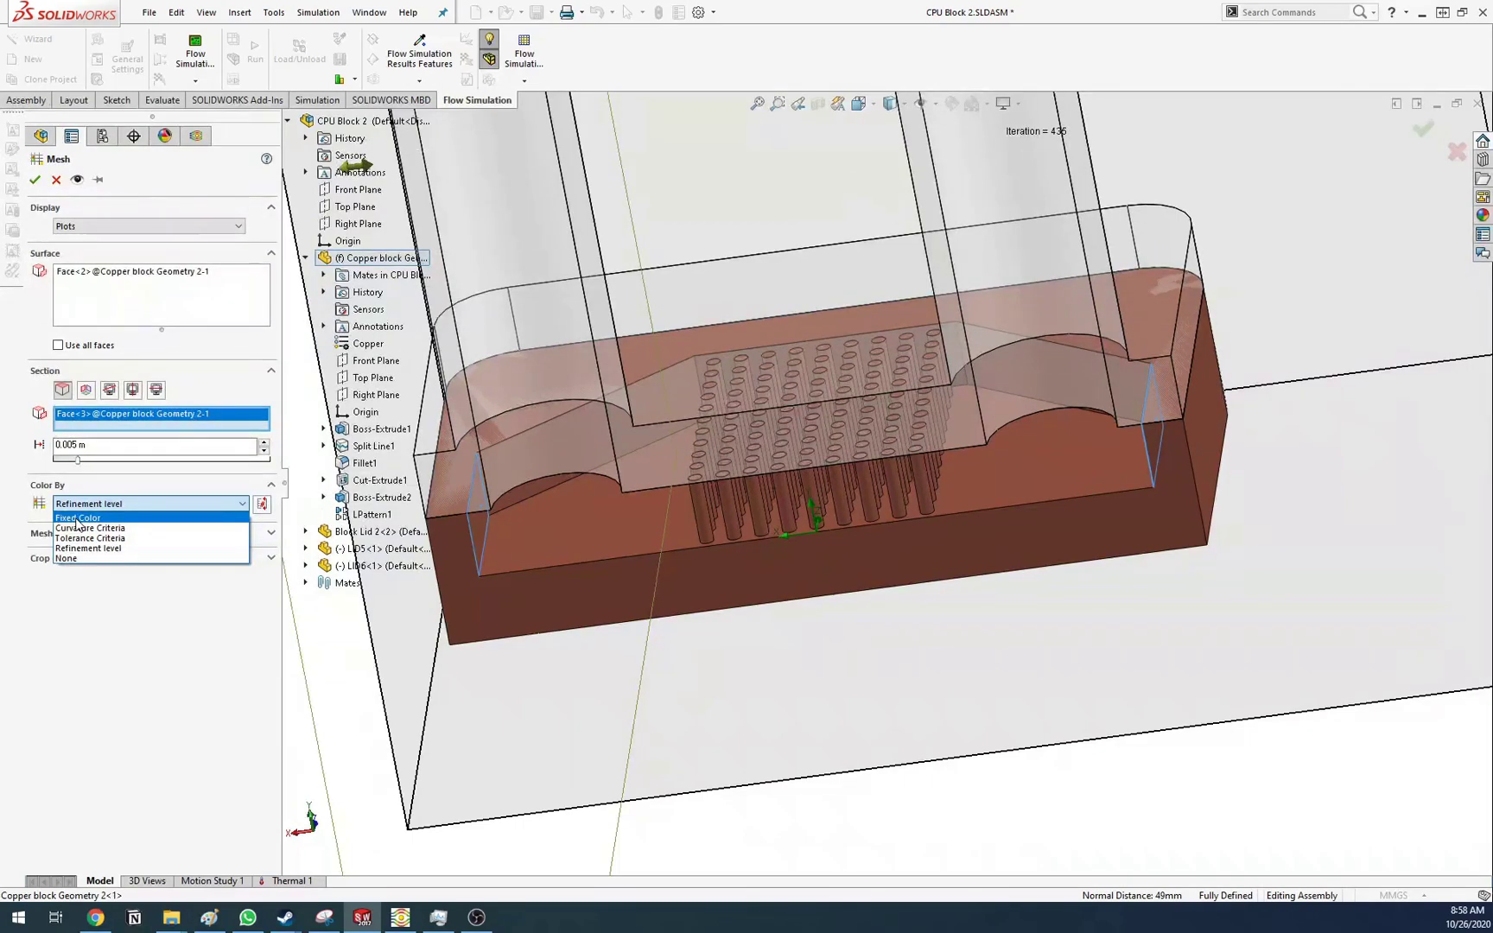
left_click(176, 538)
left_click(112, 510)
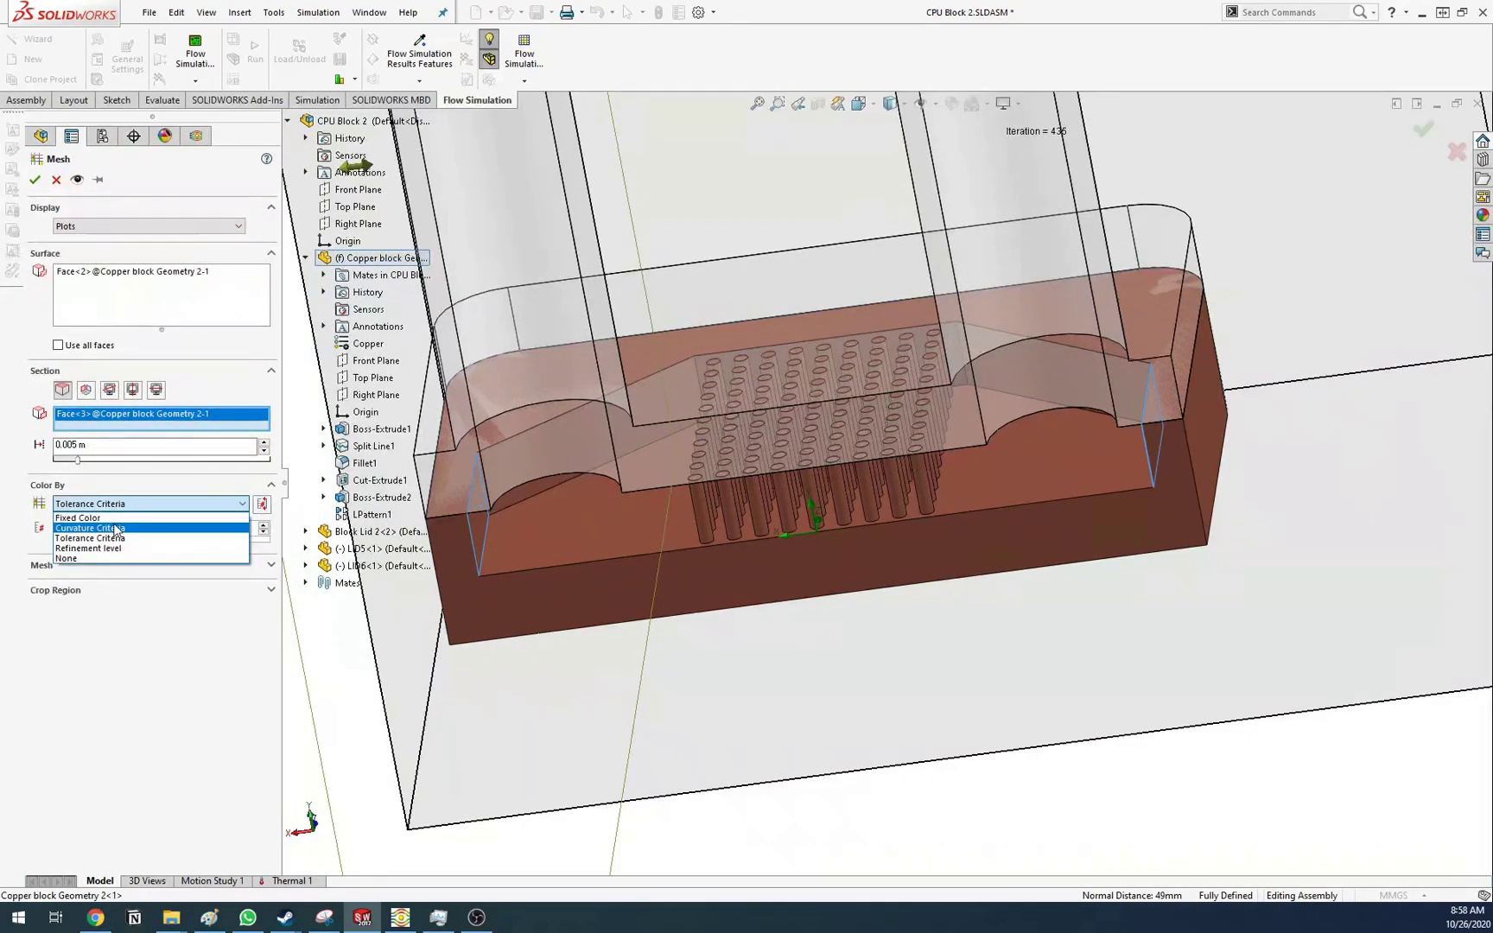
left_click(126, 529)
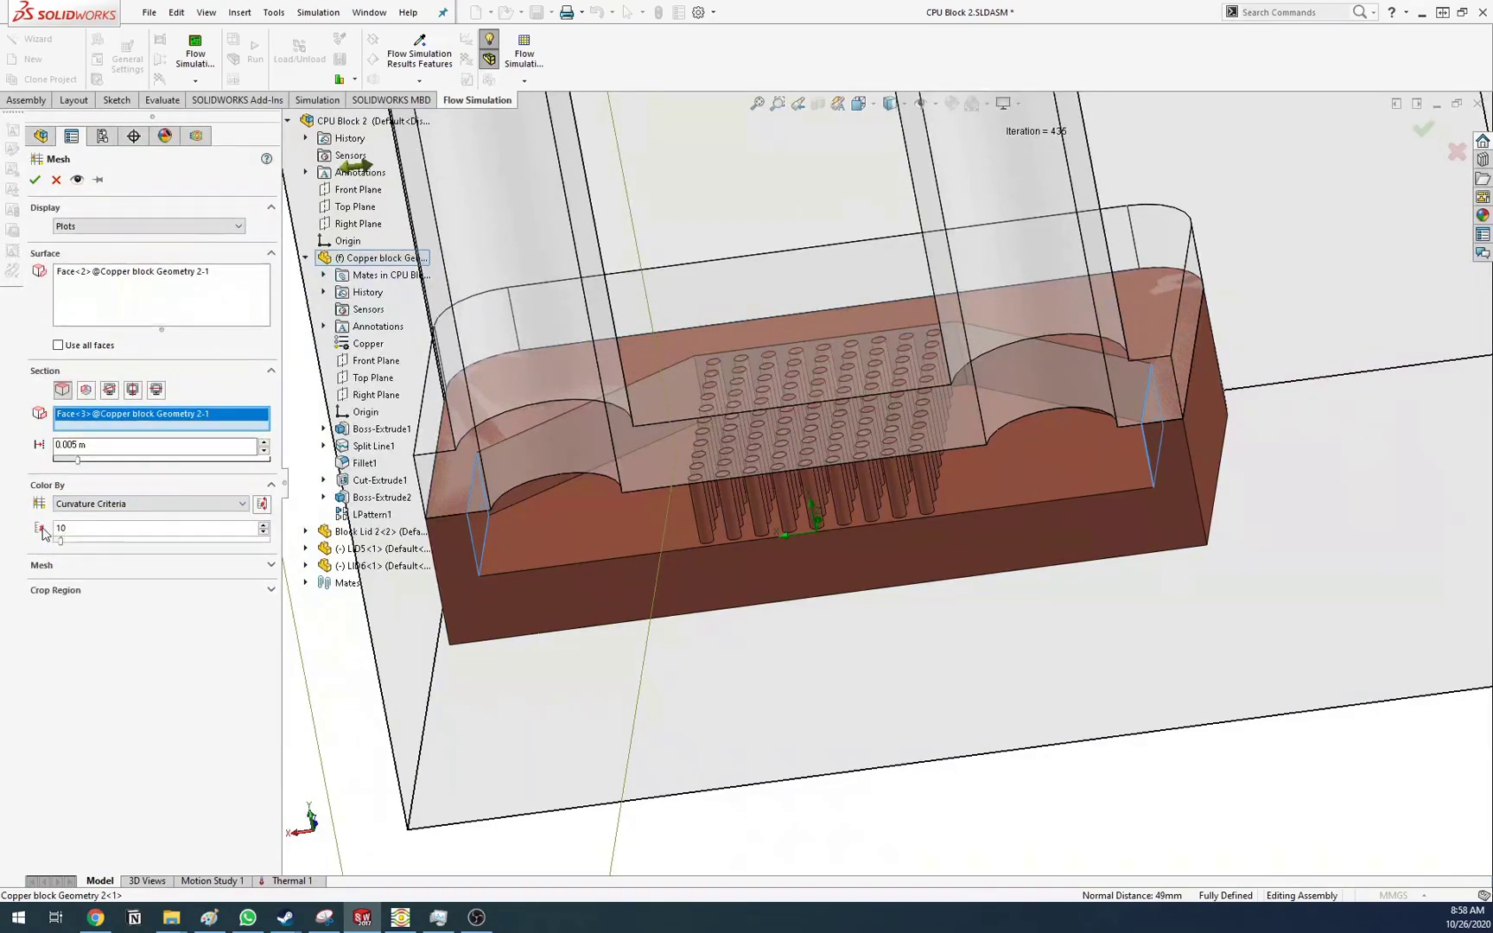
Keep the mesh lines shown in fluid and solid, and create the mesh plot
left_click(51, 568)
left_click(101, 594)
left_click(101, 594)
left_click(107, 609)
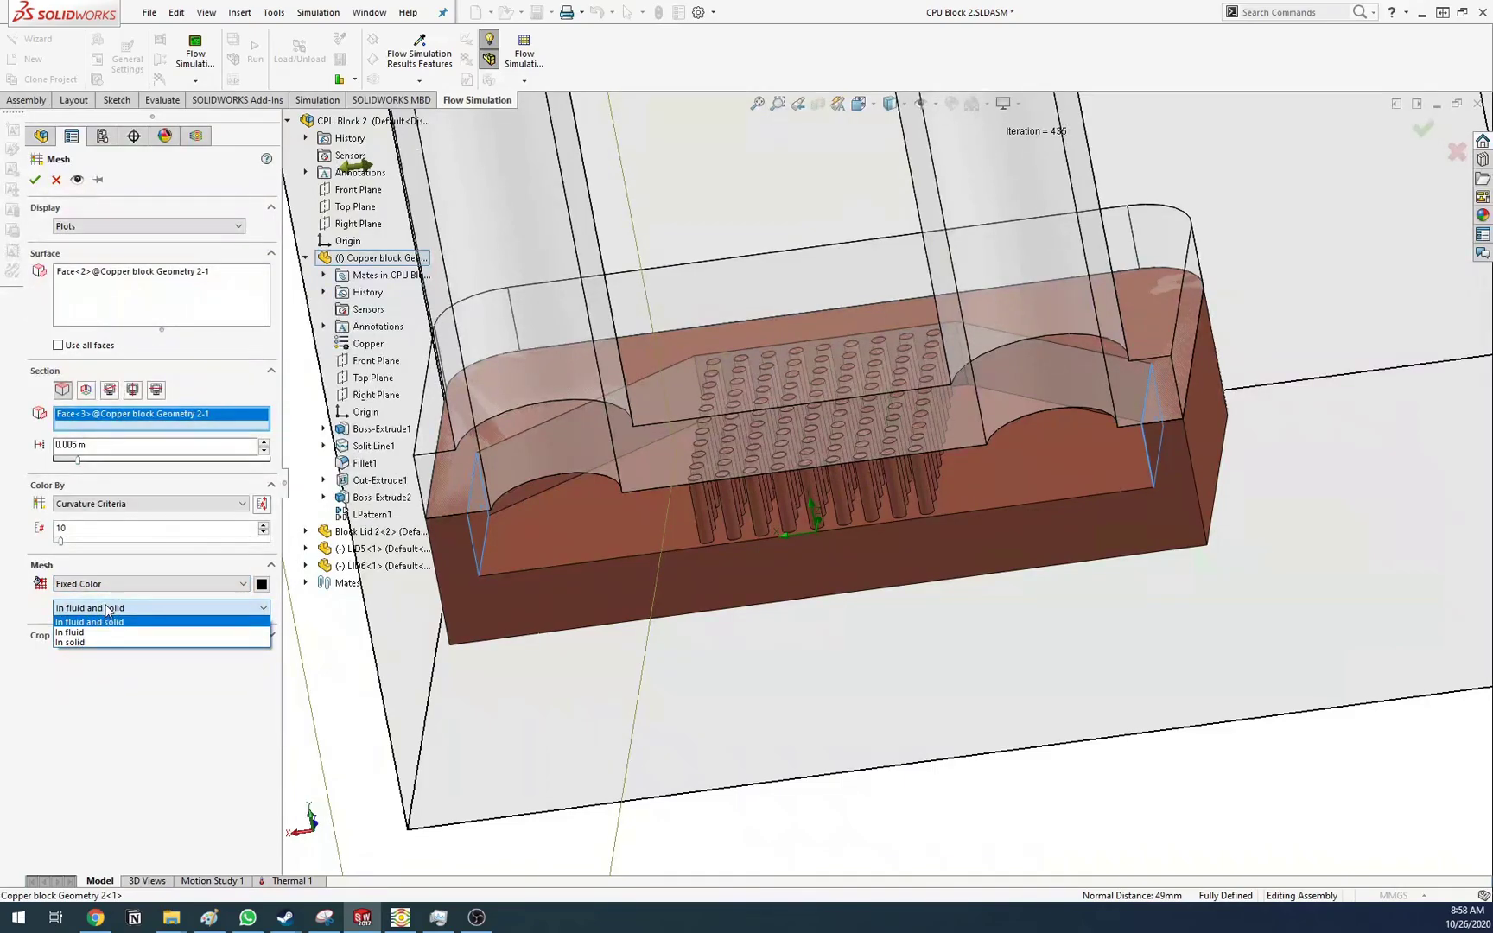
left_click(107, 608)
key("Return")
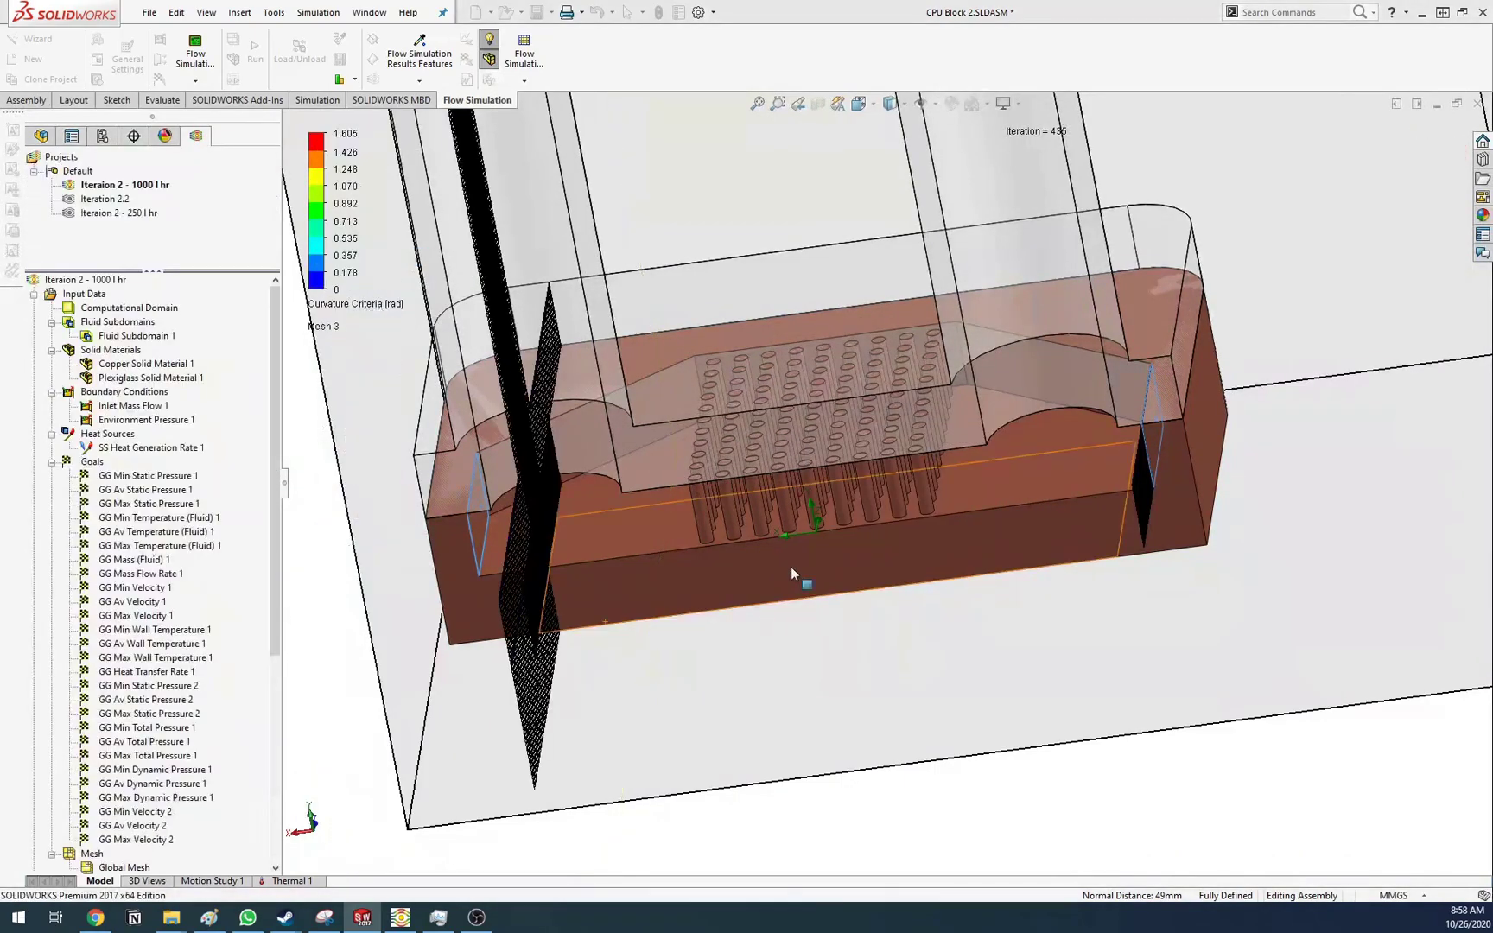
Examine the curvature criteria cells of the Mesh 3 section around the tube, lid and copper block corners
middle_click_drag(786, 550, 896, 490)
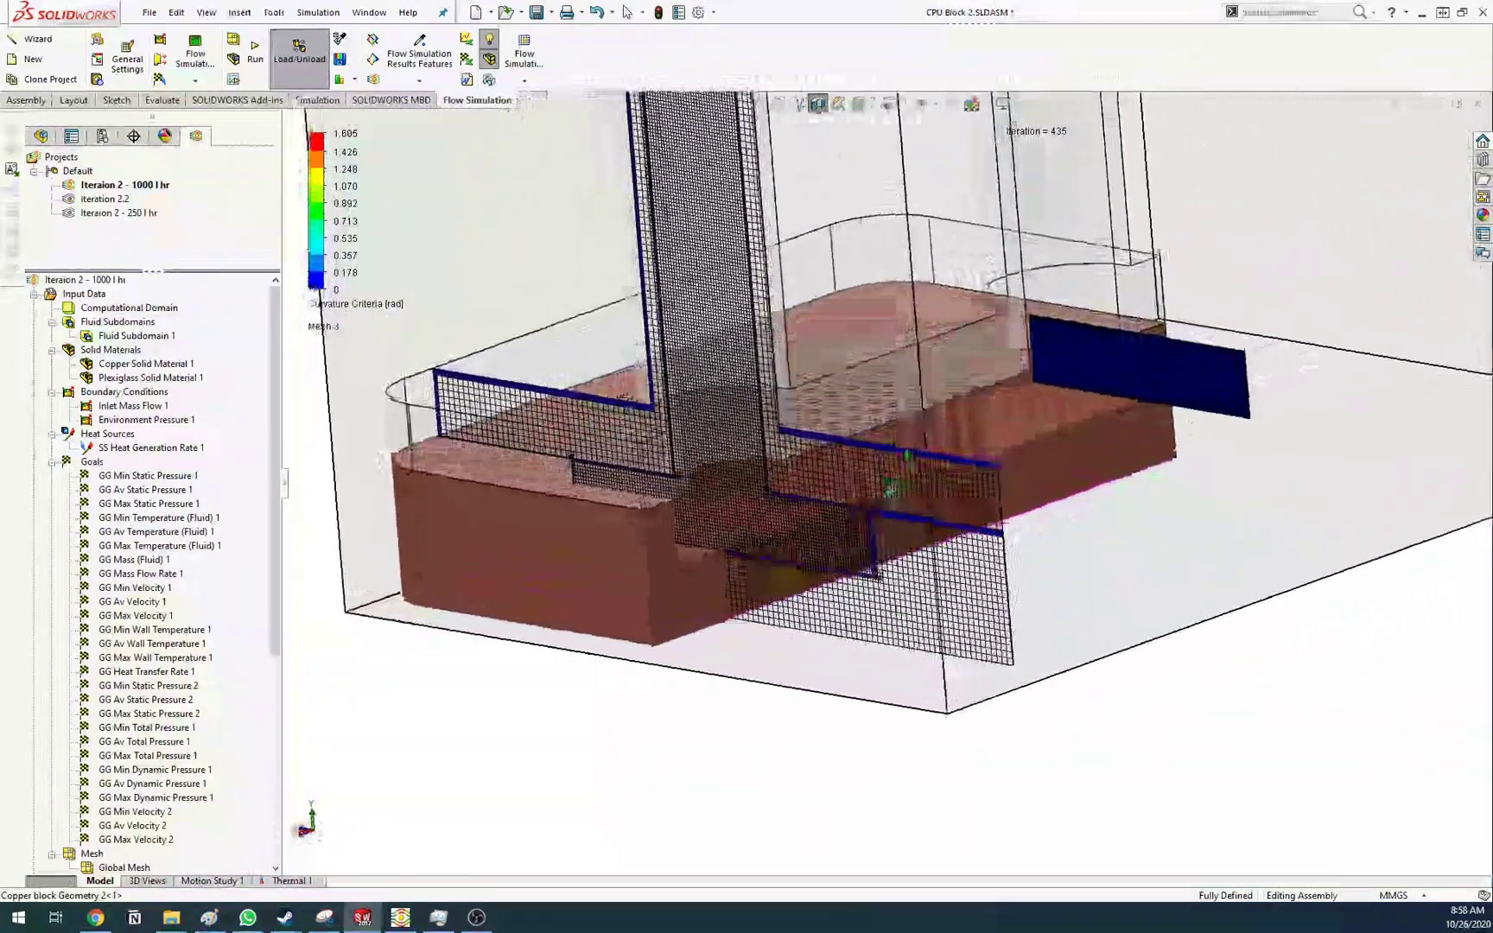
scroll(697, 533, "down", 6)
scroll(877, 531, "up", 8)
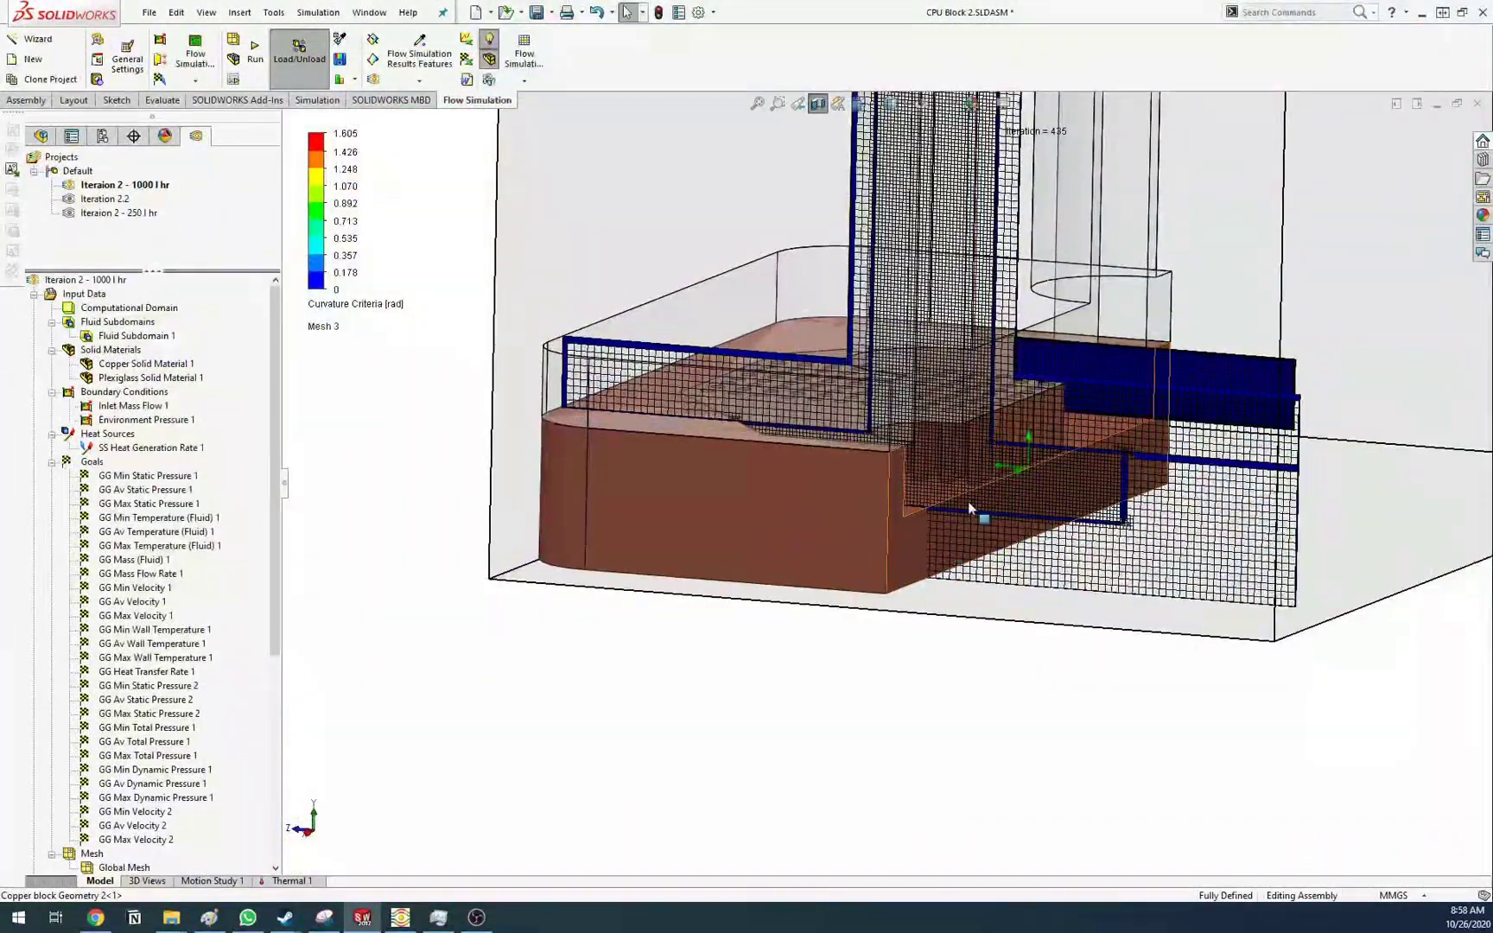
scroll(968, 501, "down", 5)
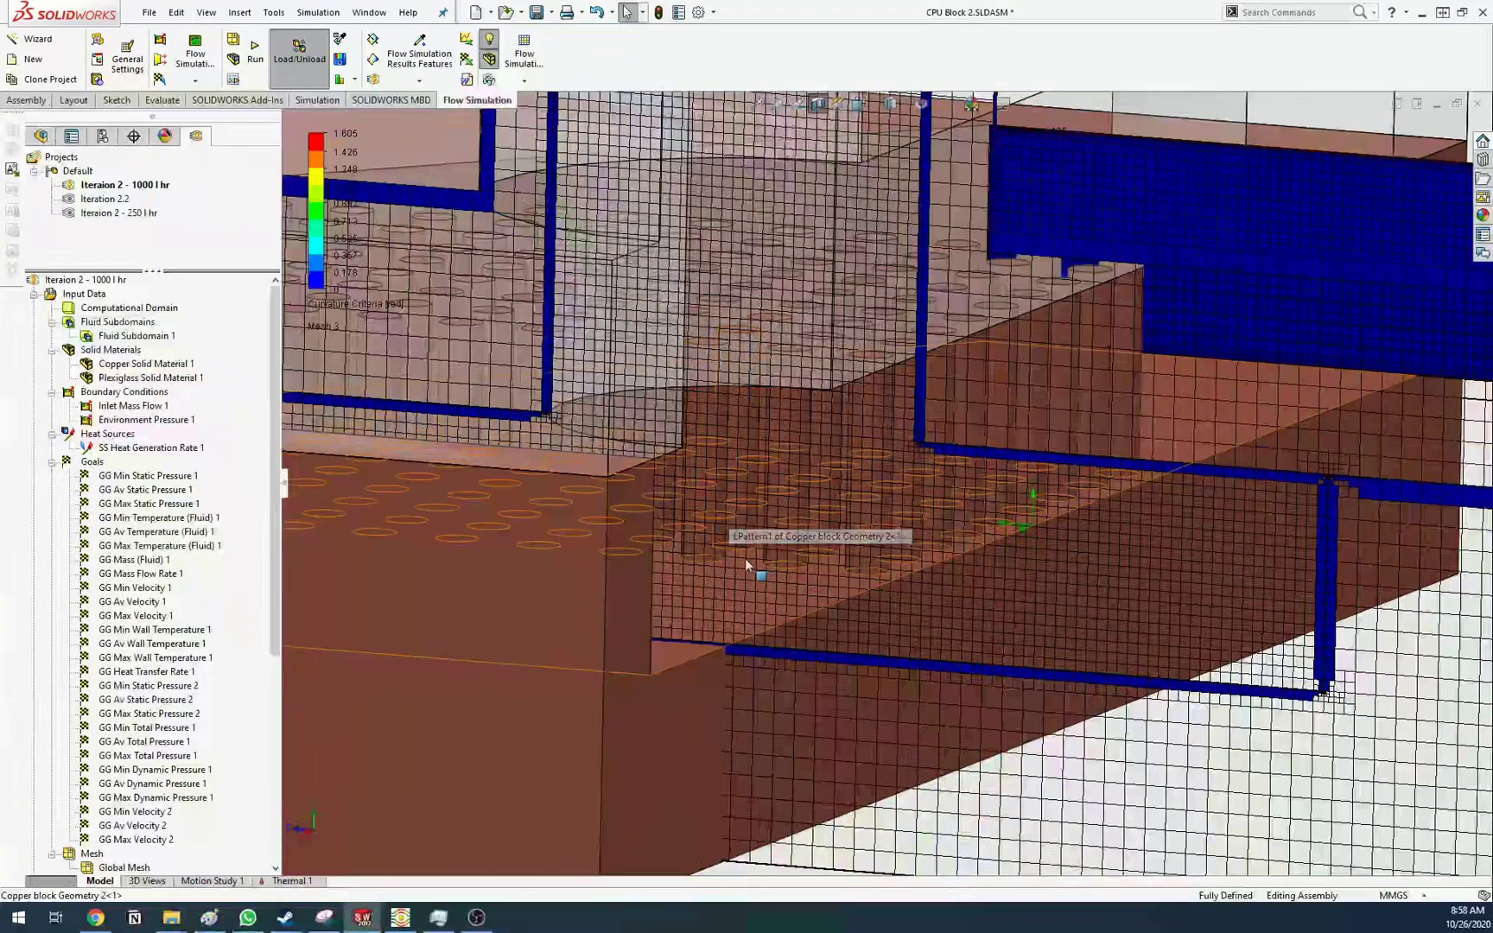
middle_click_drag(746, 560, 706, 646)
scroll(486, 481, "down", 2)
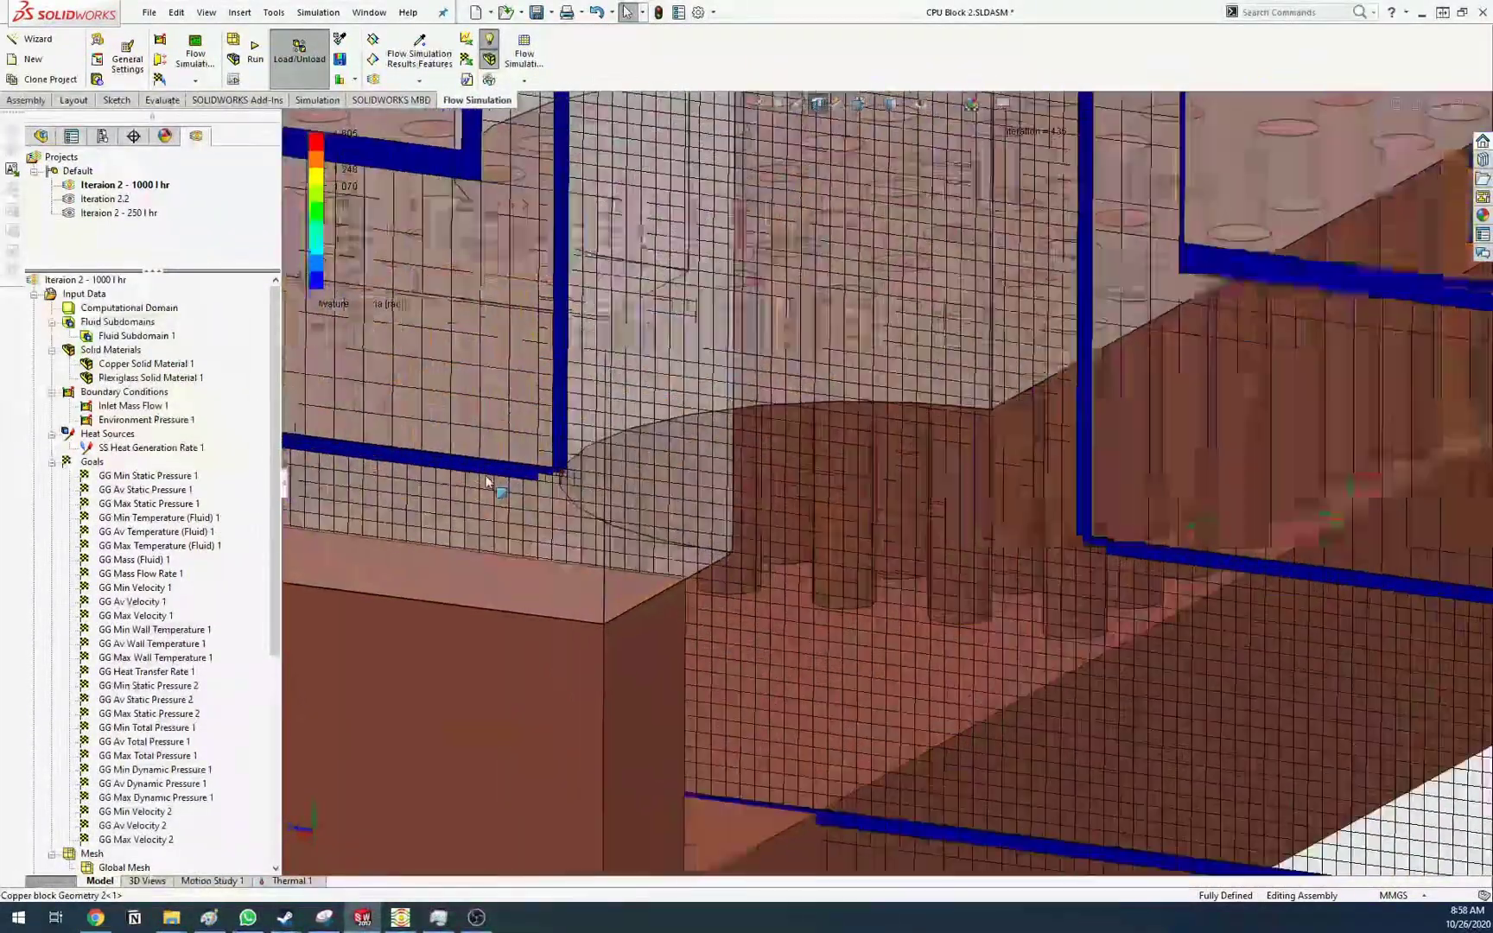
scroll(766, 500, "down", 6)
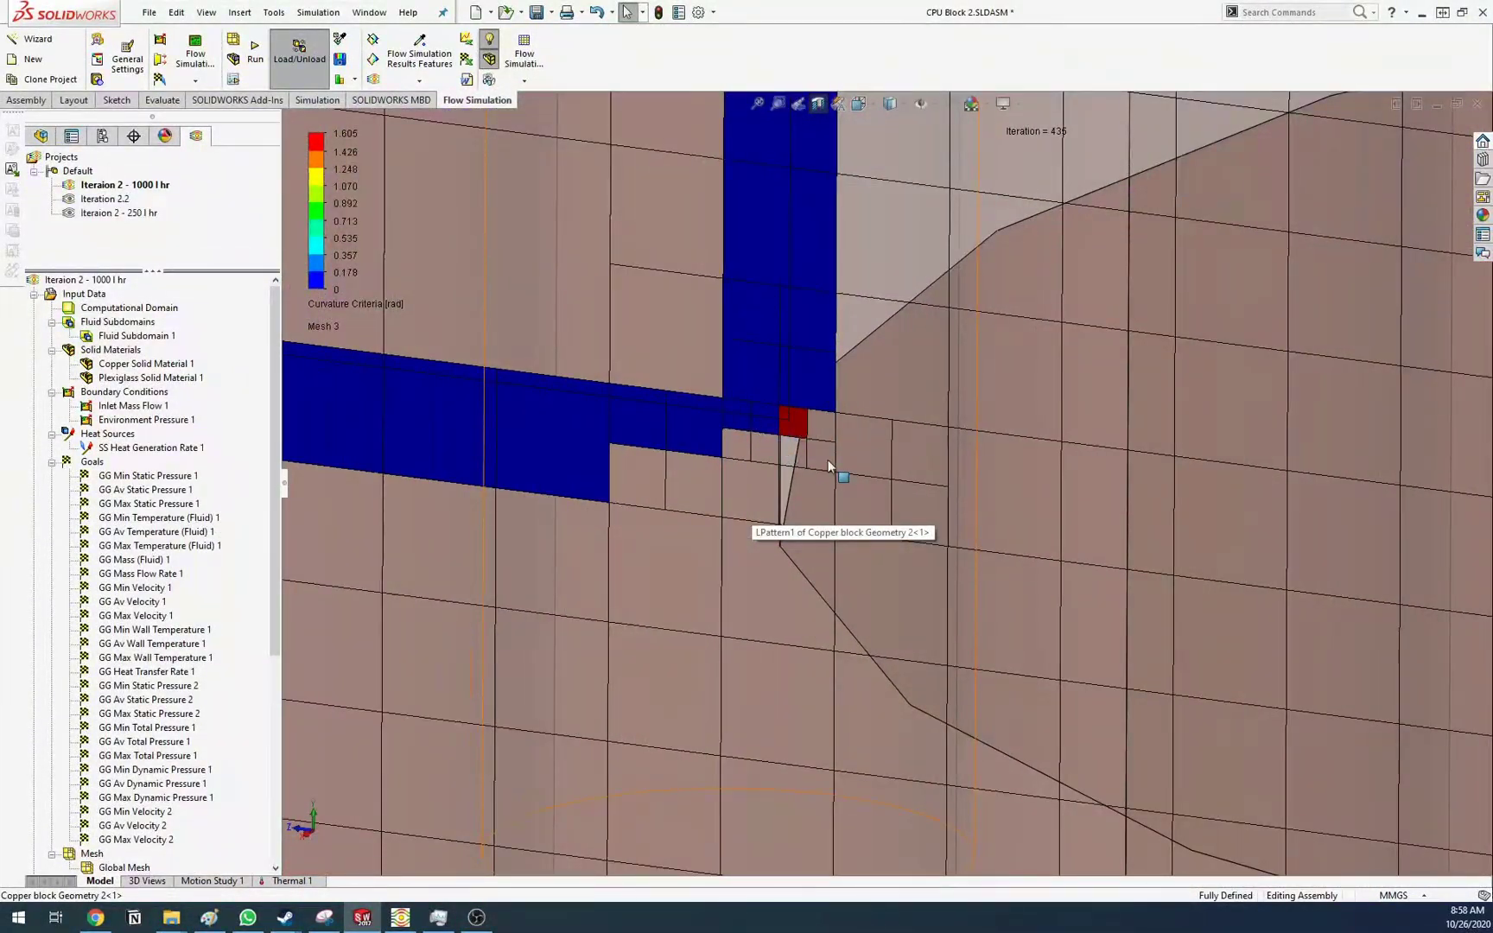
scroll(828, 467, "up", 8)
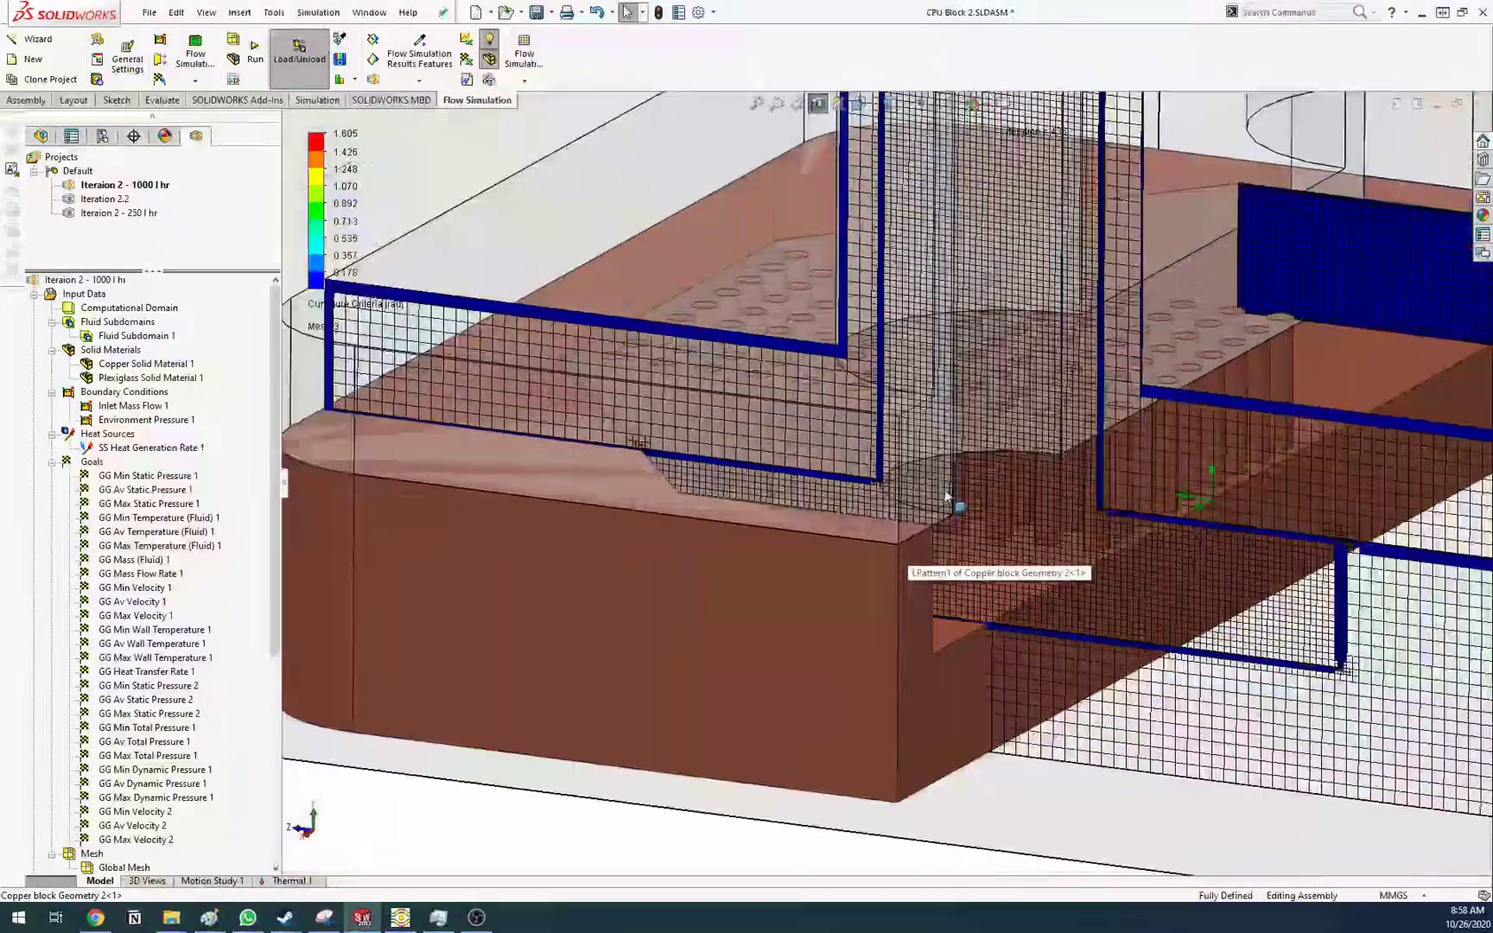
Hide the Mesh 3 curvature criteria plot
middle_click_drag(946, 496, 1021, 546)
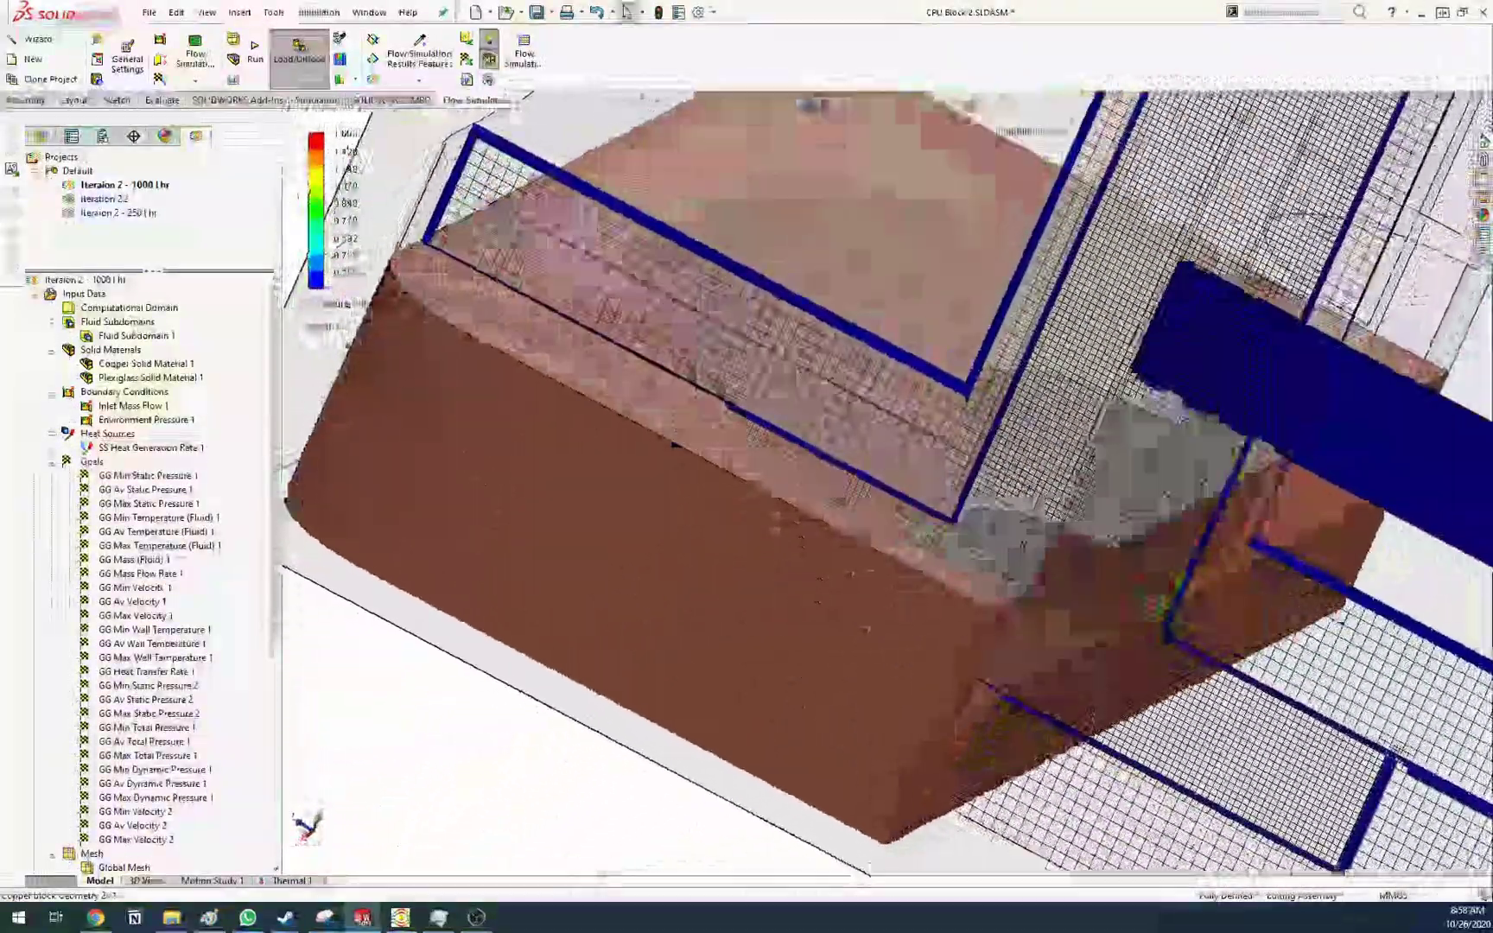
scroll(716, 343, "down", 2)
scroll(726, 467, "up", 6)
middle_click_drag(1170, 320, 1140, 324)
scroll(1106, 186, "down", 6)
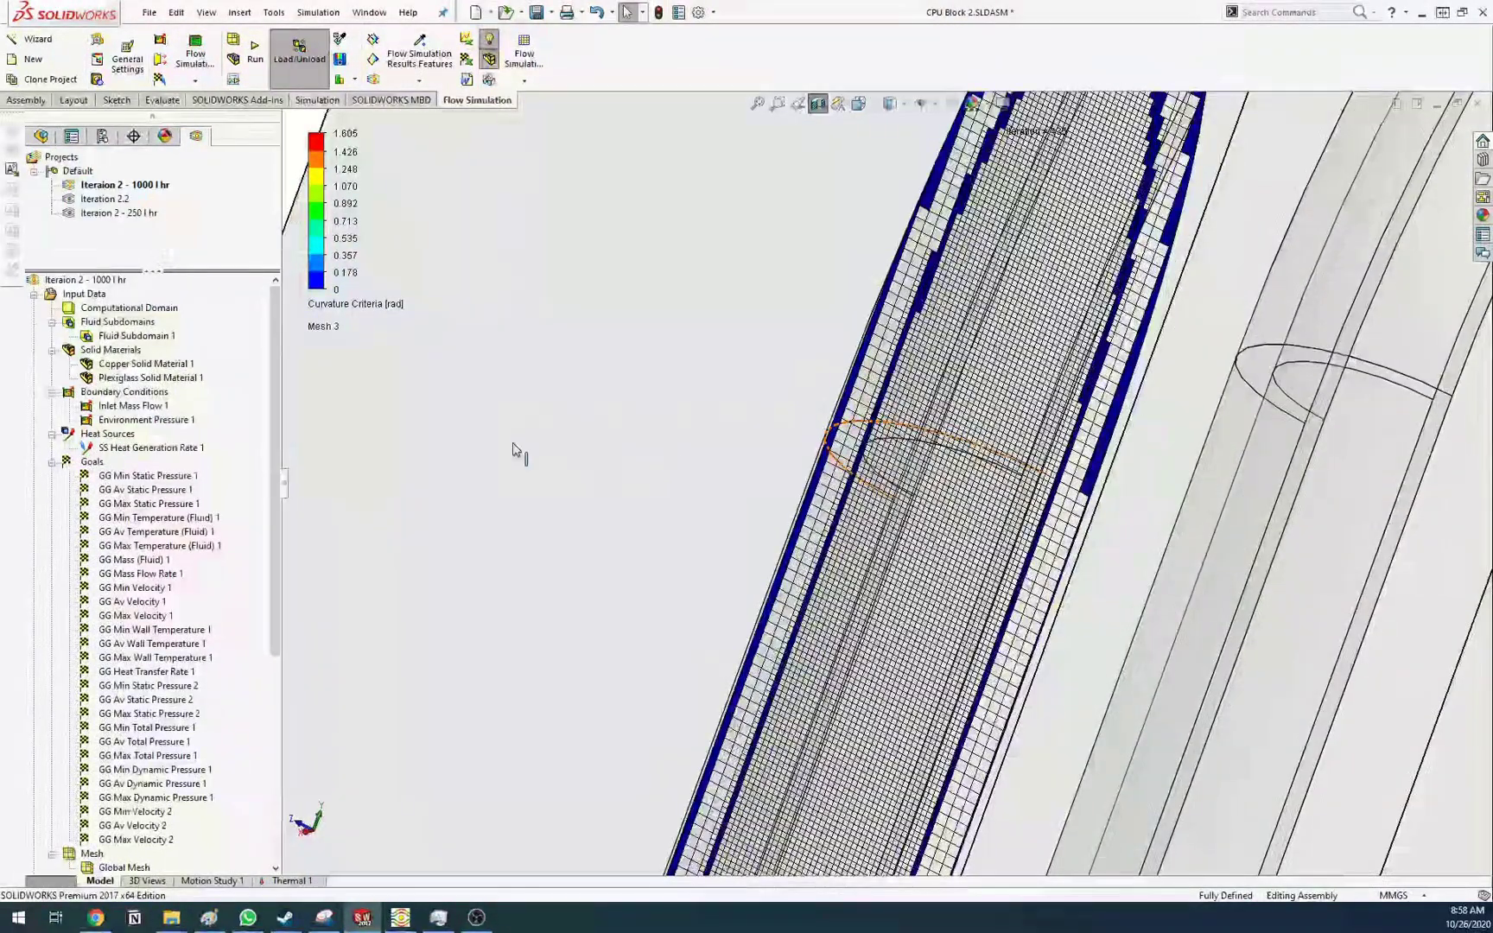
scroll(147, 562, "down", 7)
right_click(101, 644)
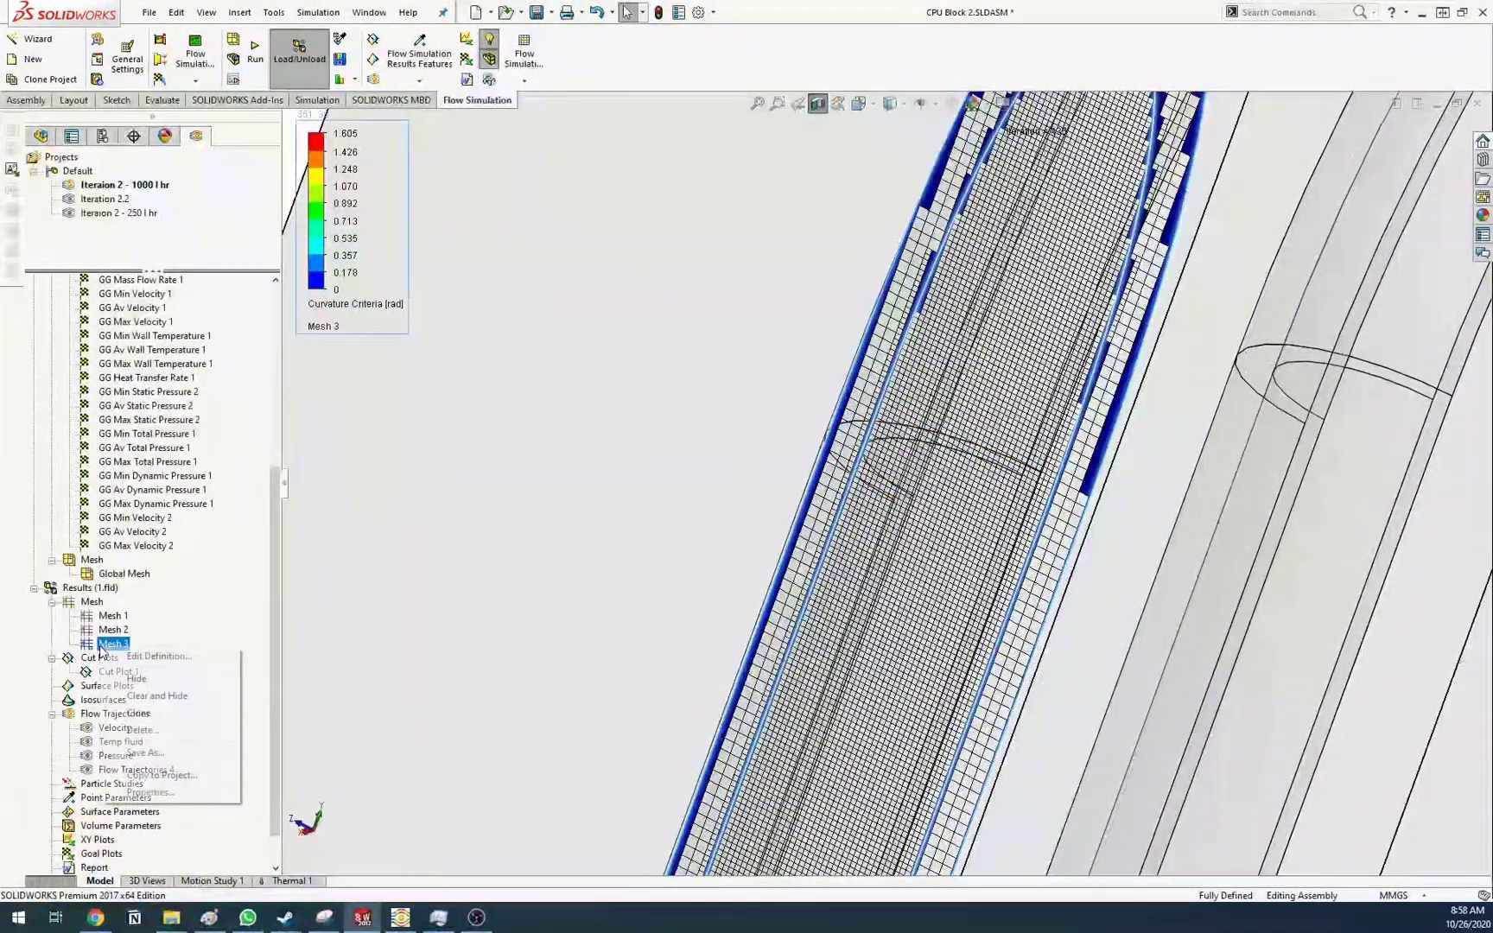
left_click(137, 679)
Insert a new cut plot and set its contour parameter to Heat Flux
right_click(100, 658)
left_click(147, 671)
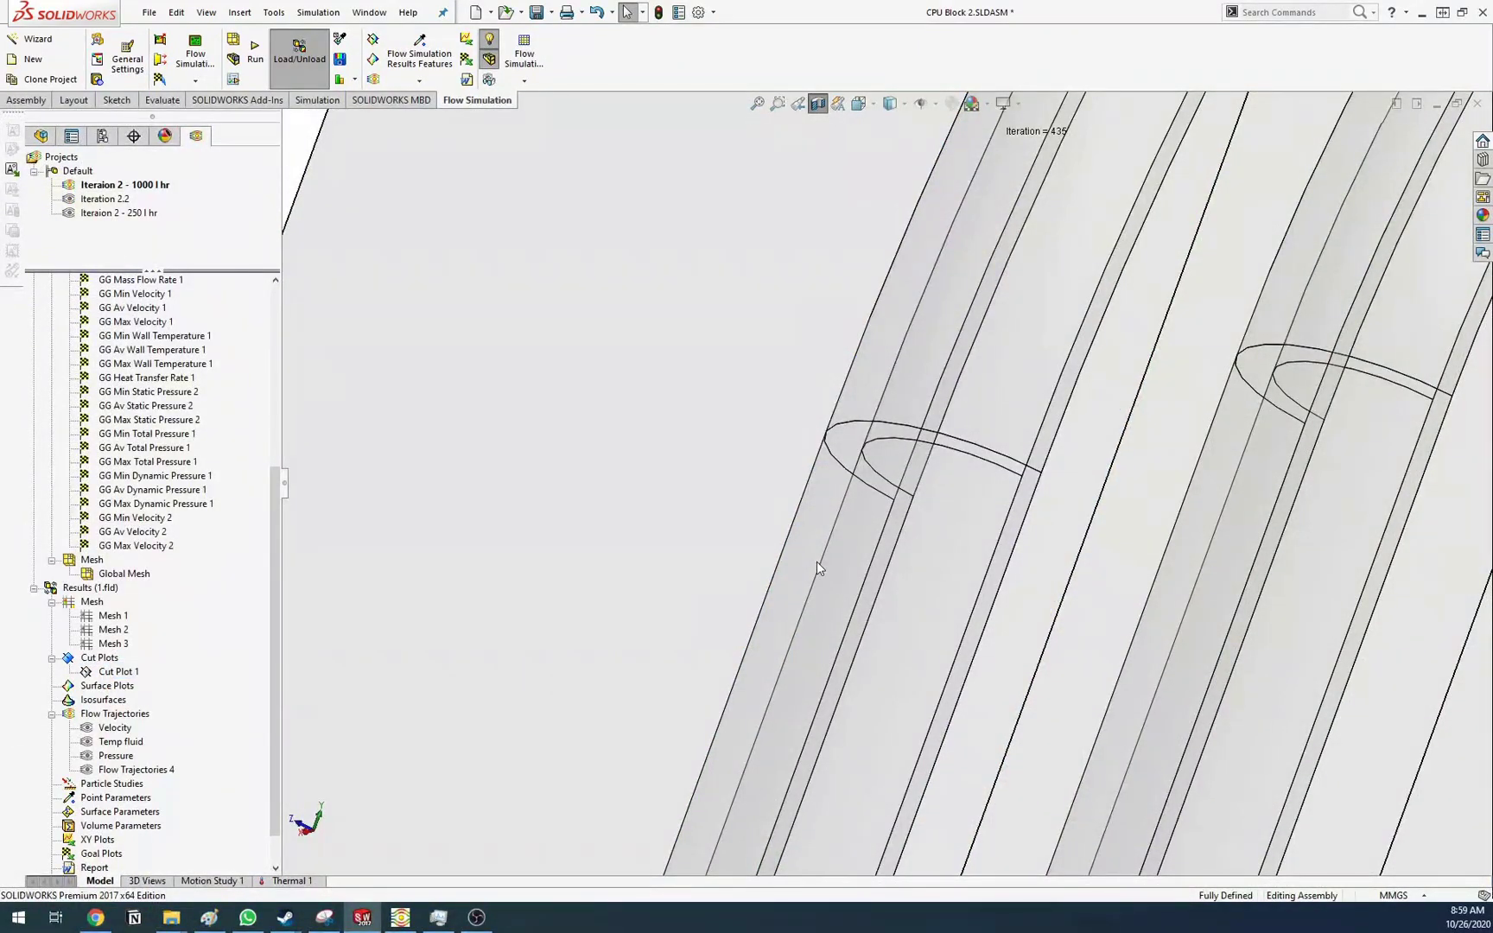
scroll(856, 559, "up", 8)
middle_click_drag(902, 501, 836, 516)
scroll(1015, 583, "down", 6)
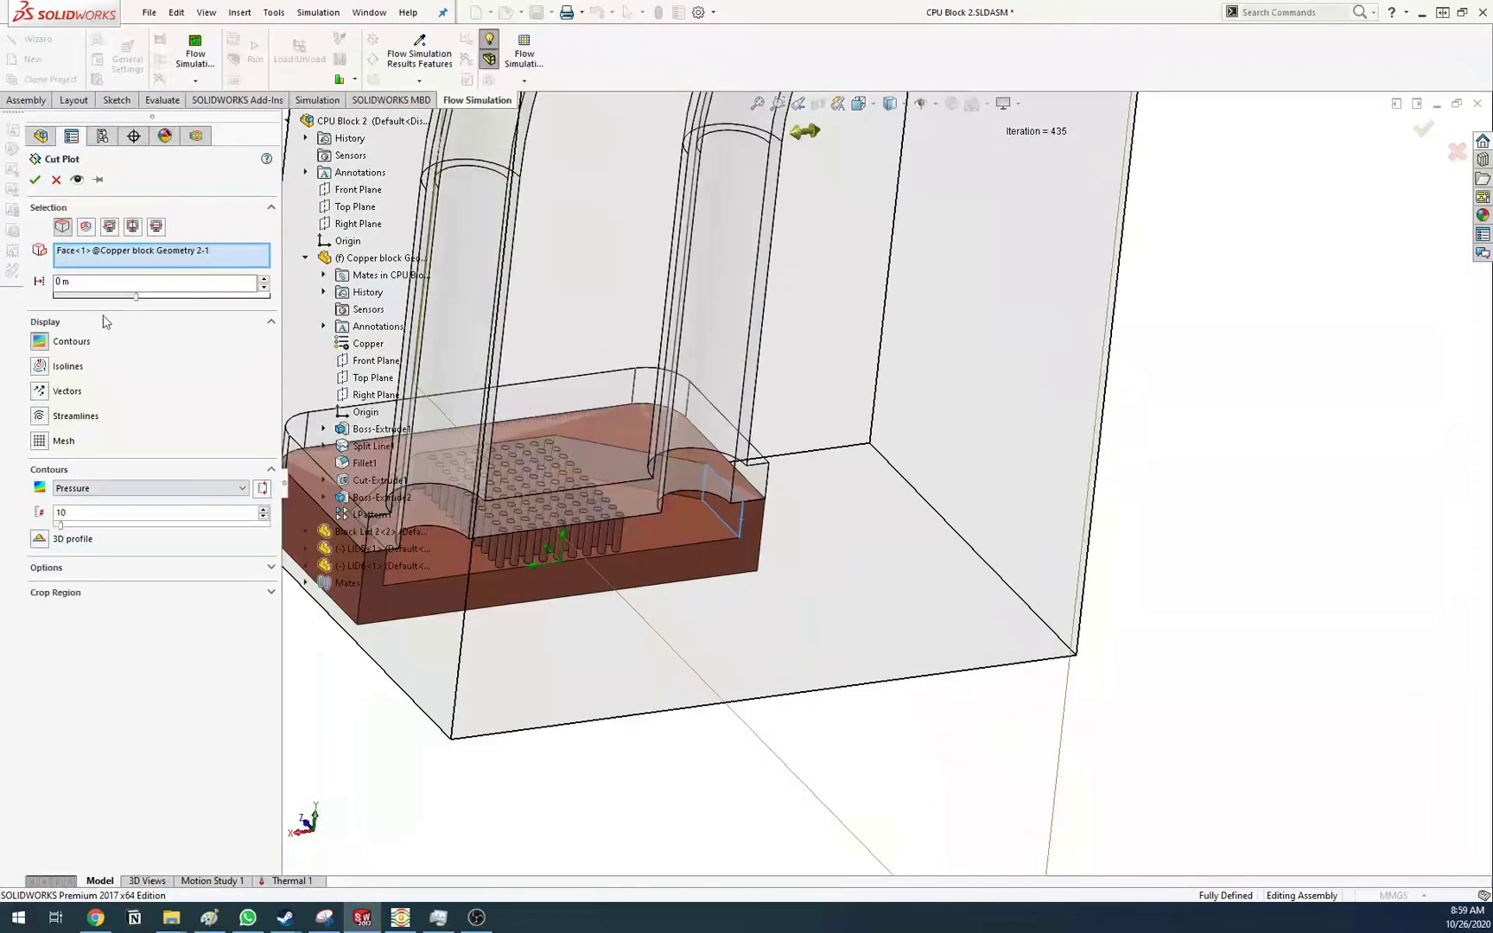
left_click(156, 495)
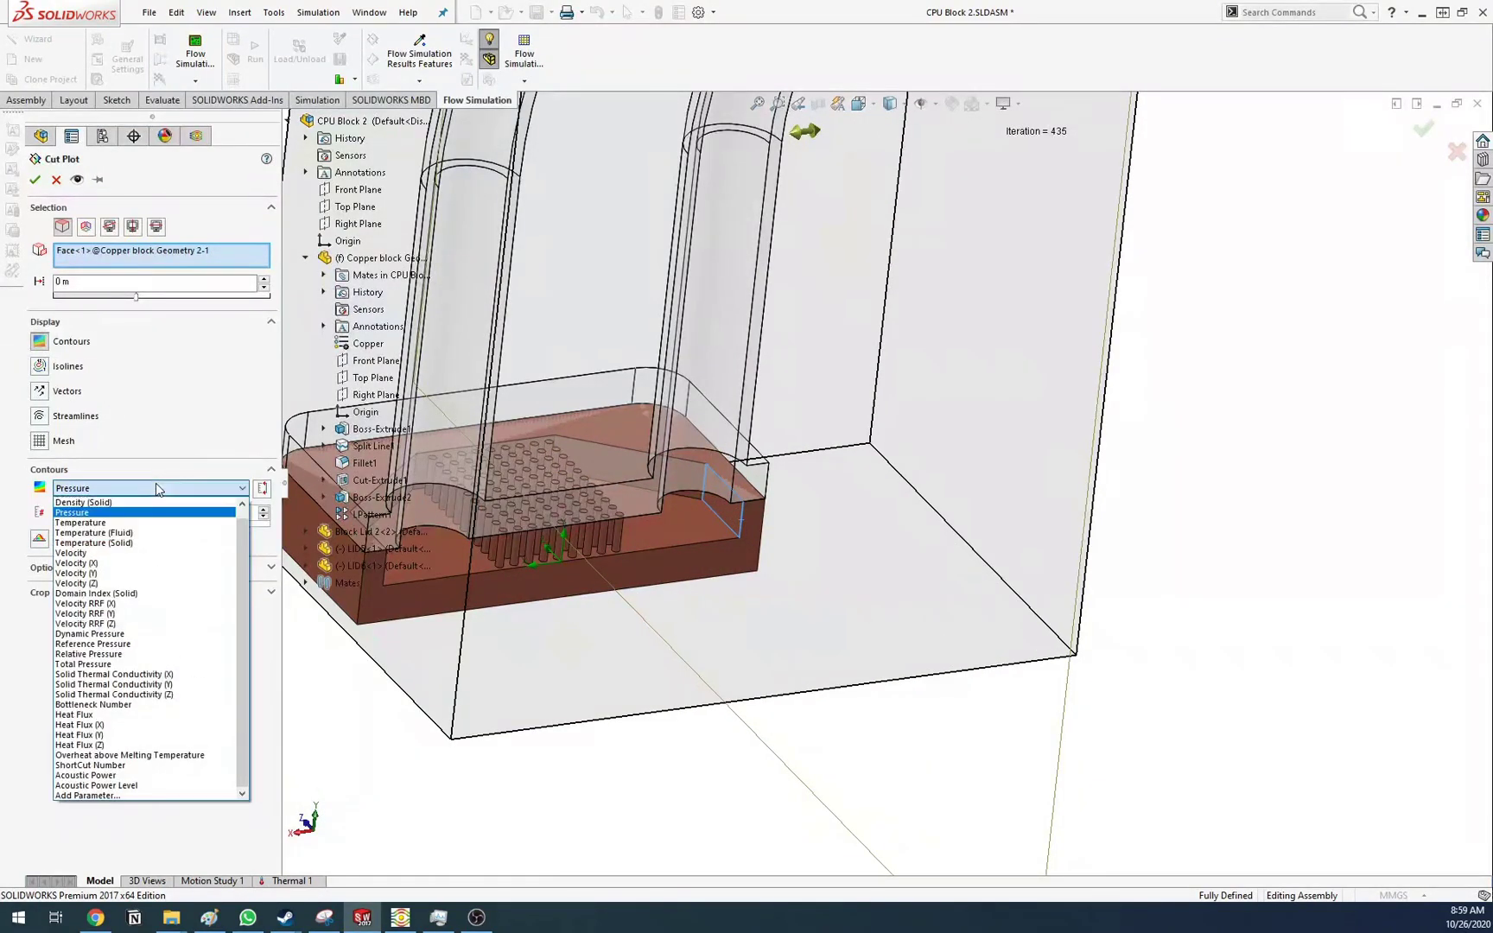
left_click(162, 716)
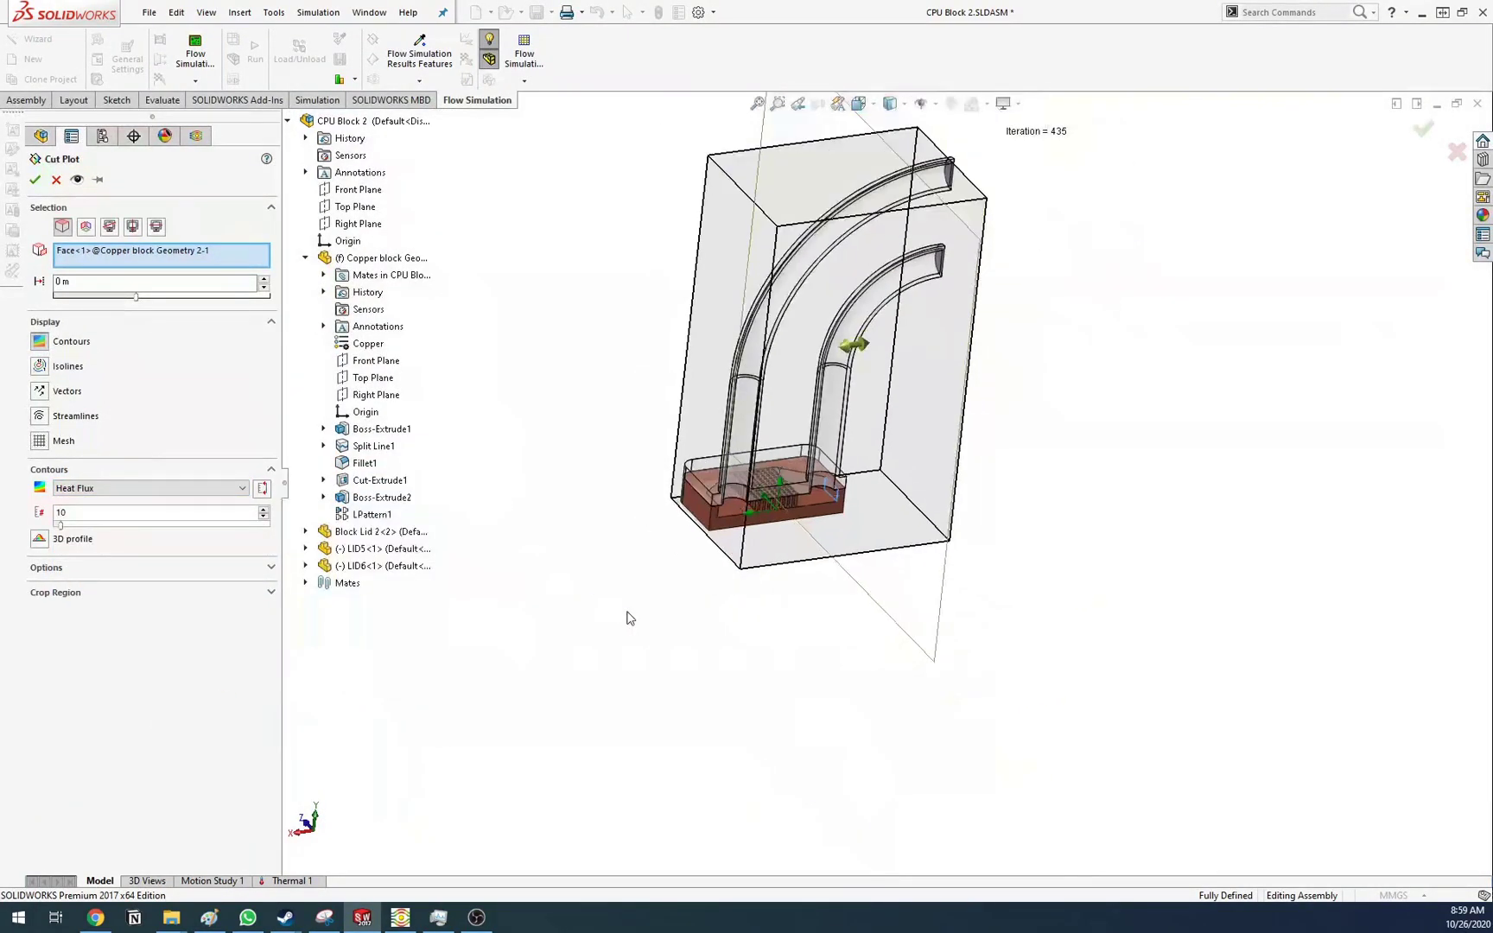
Use the assembly's Front Plane with a 0 m offset as the cut plot's section and create the plot
left_click(348, 191)
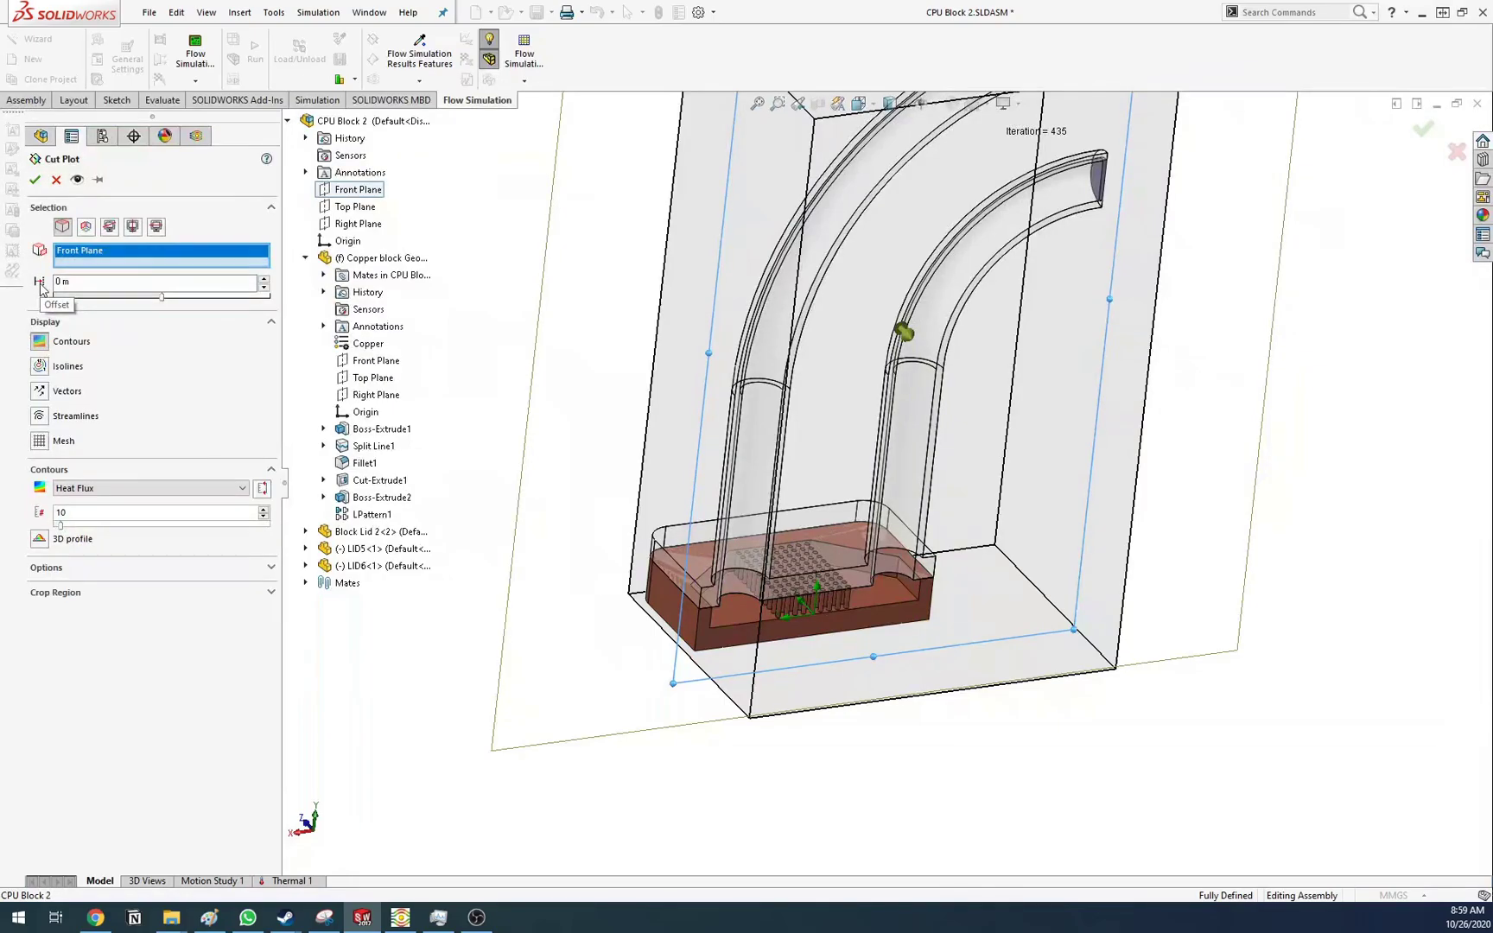
mouse_move(808, 656)
middle_mouse_down()
mouse_move(855, 745)
mouse_move(758, 554)
mouse_move(800, 646)
middle_mouse_up()
scroll(1055, 851, "down", 6)
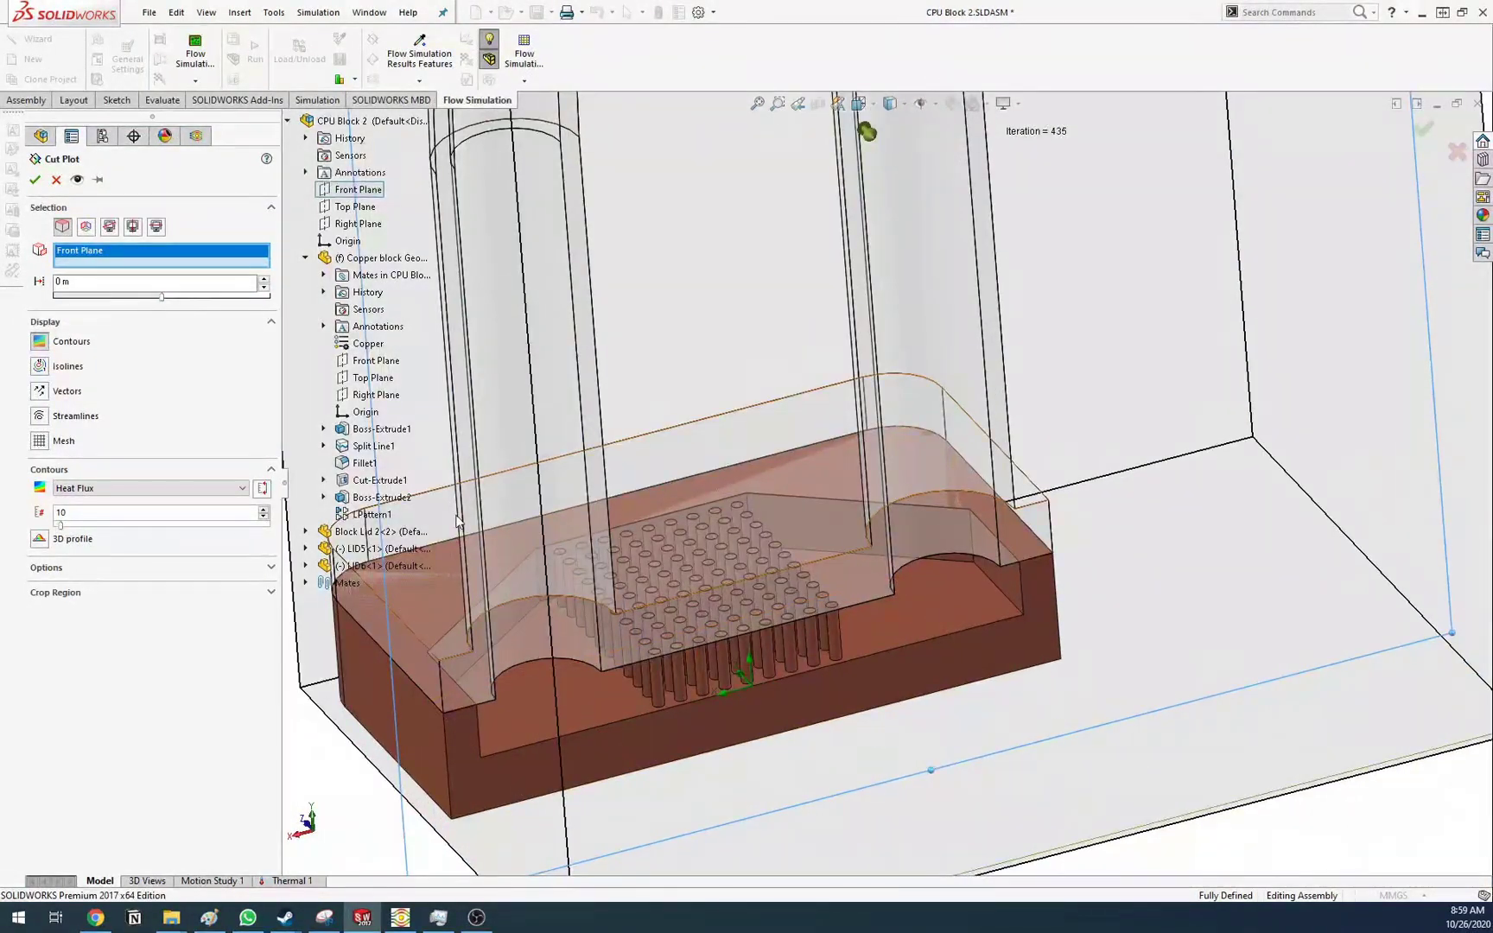
left_click(57, 284)
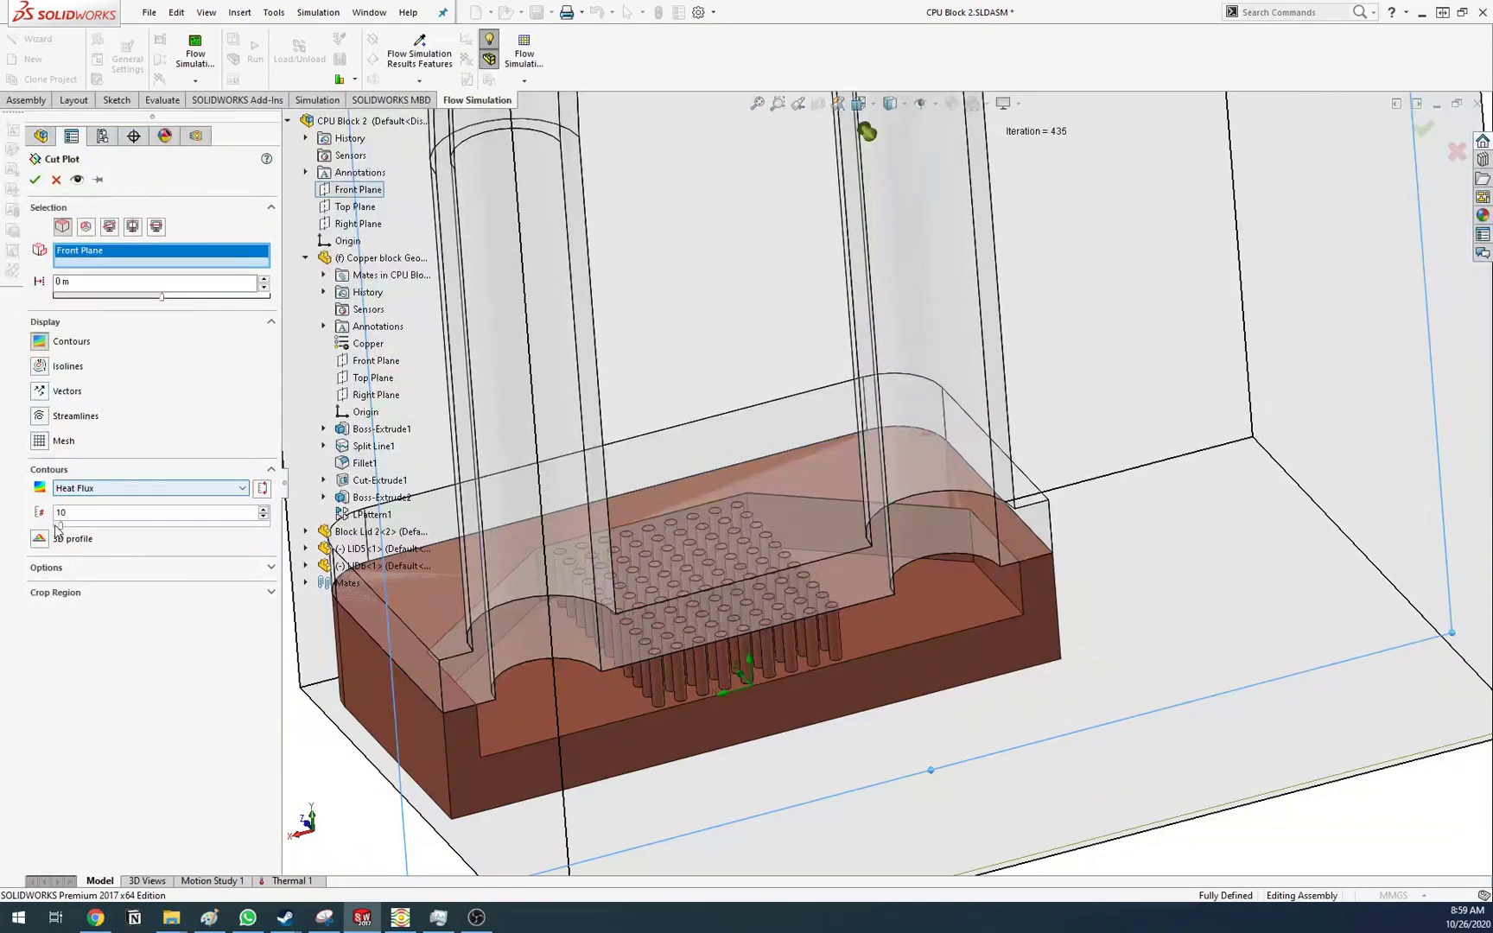
left_click(53, 570)
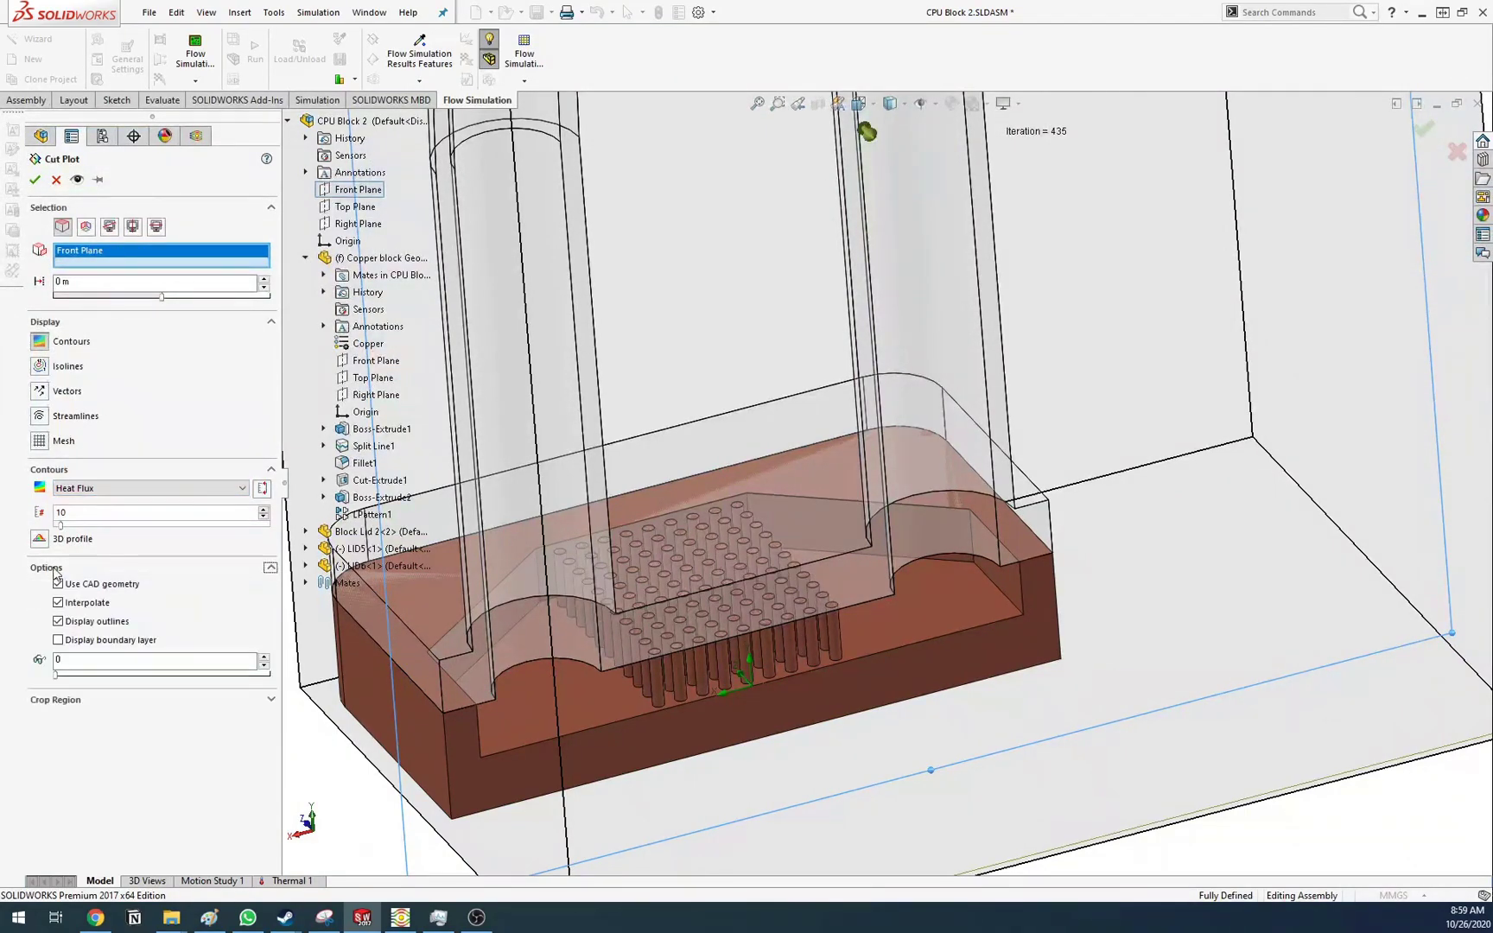
left_click(35, 182)
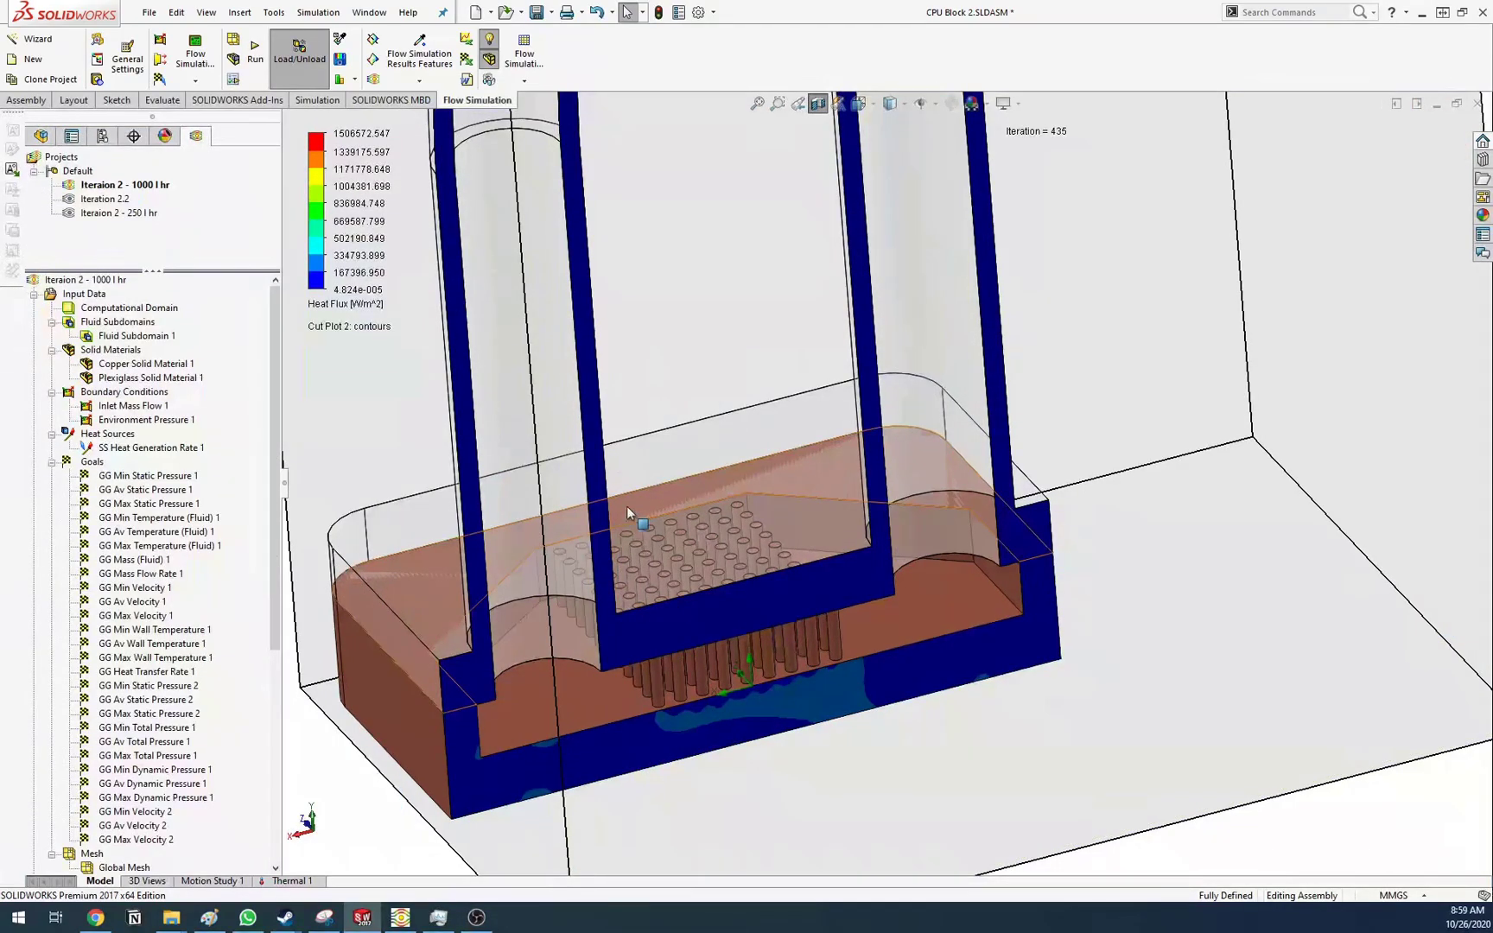
Examine the heat flux contours along the tubes, around the pins and through the copper base
scroll(774, 557, "up", 3)
scroll(929, 250, "up", 4)
middle_click_drag(935, 352, 957, 243)
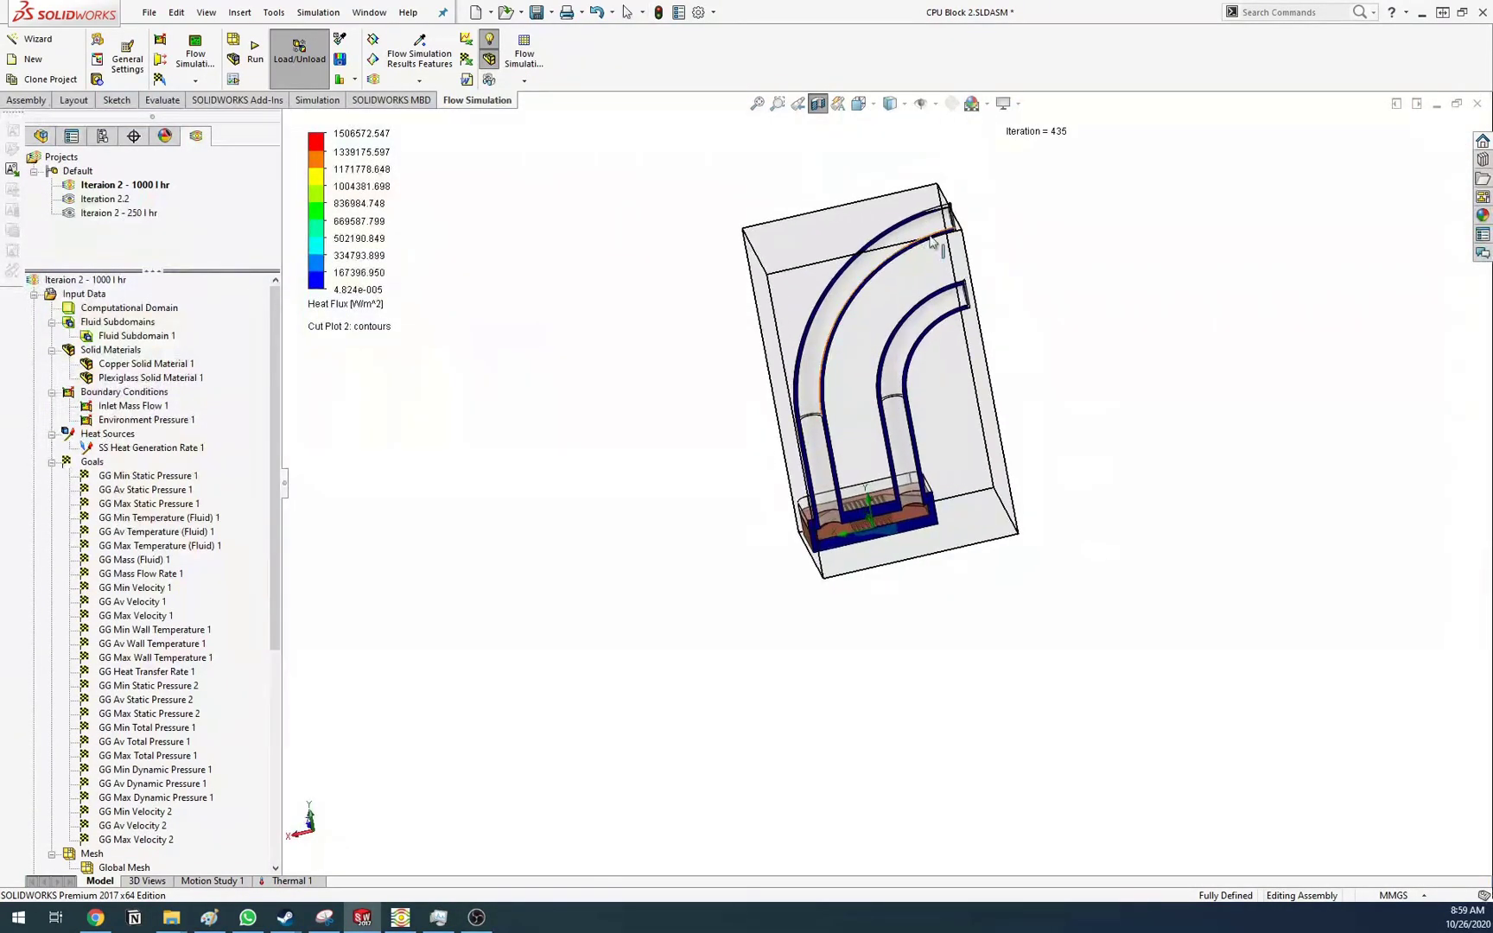
scroll(957, 243, "down", 6)
scroll(872, 368, "up", 5)
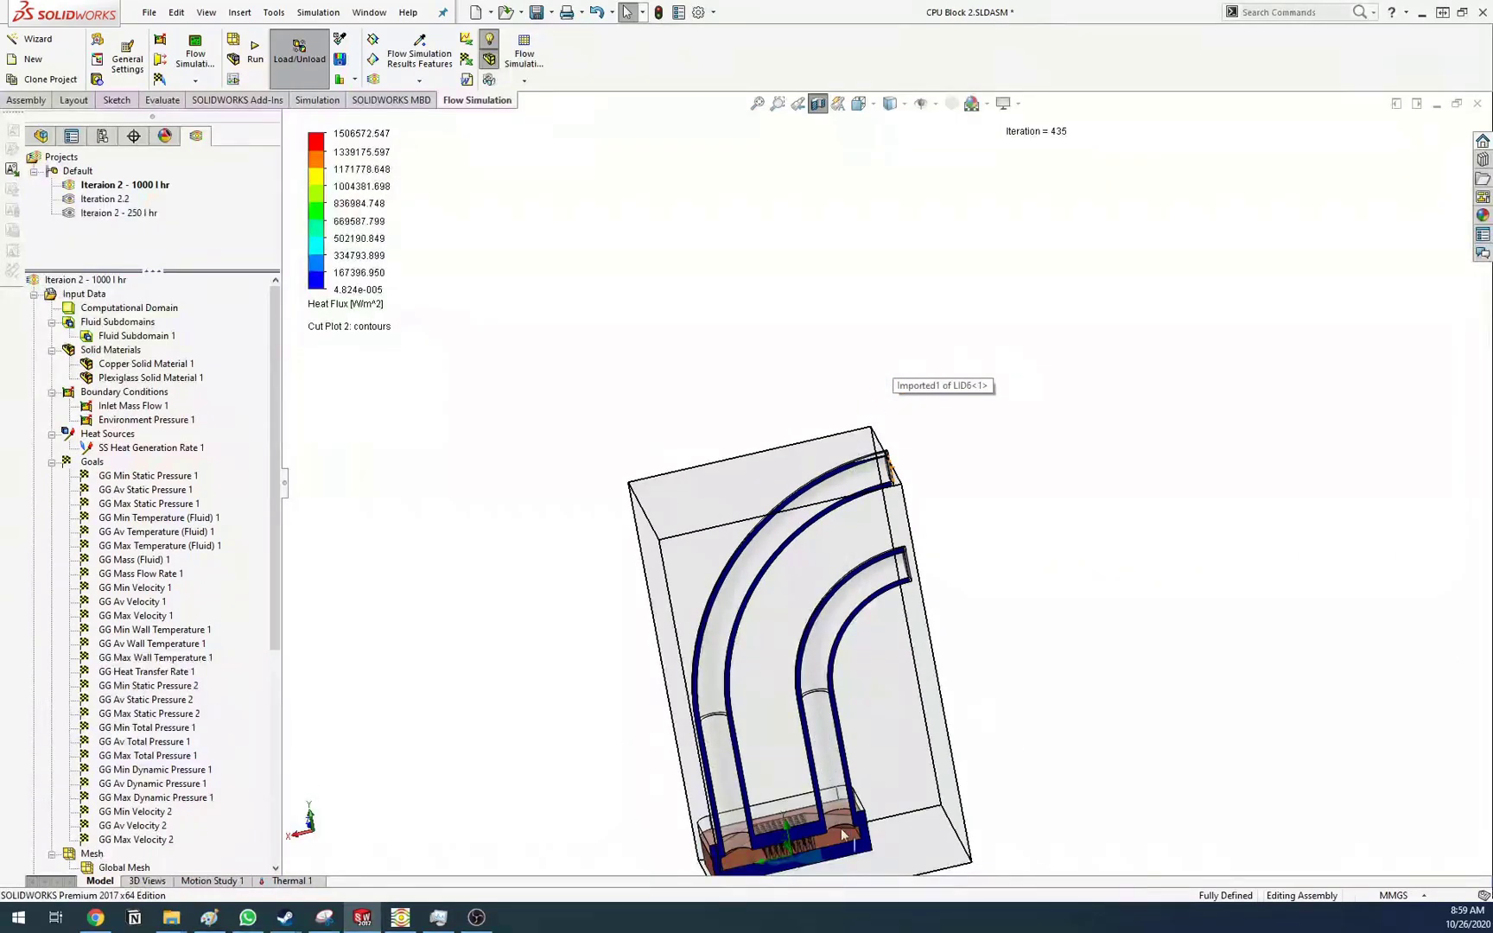
scroll(834, 820, "down", 8)
scroll(816, 782, "up", 3)
scroll(851, 691, "down", 1)
middle_click_drag(865, 608, 856, 454)
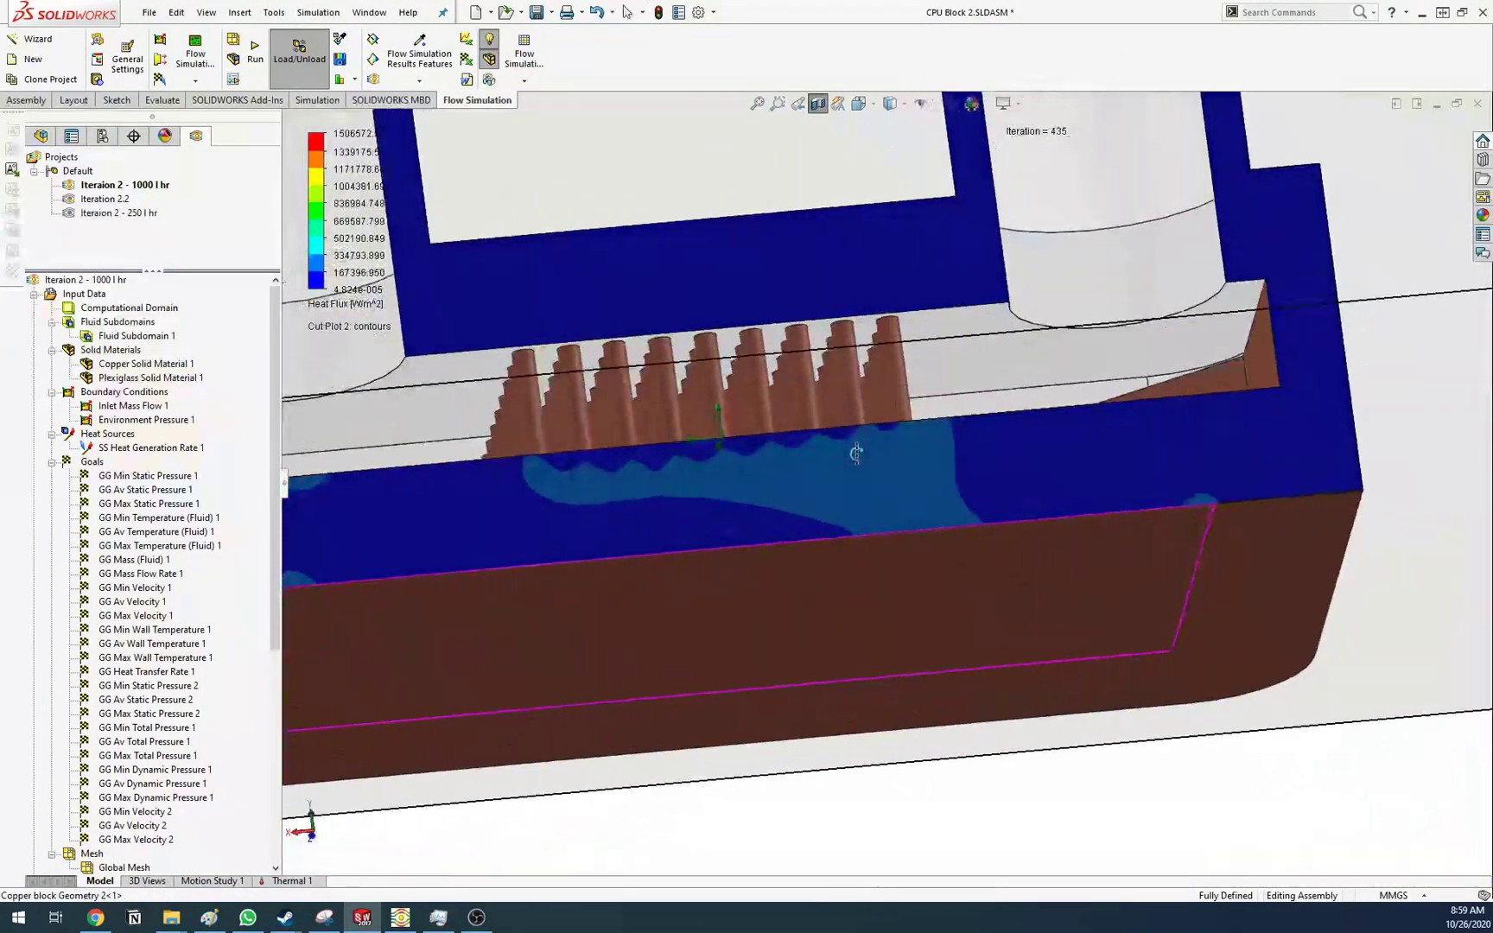
scroll(856, 454, "up", 3)
middle_click_drag(853, 276, 925, 499)
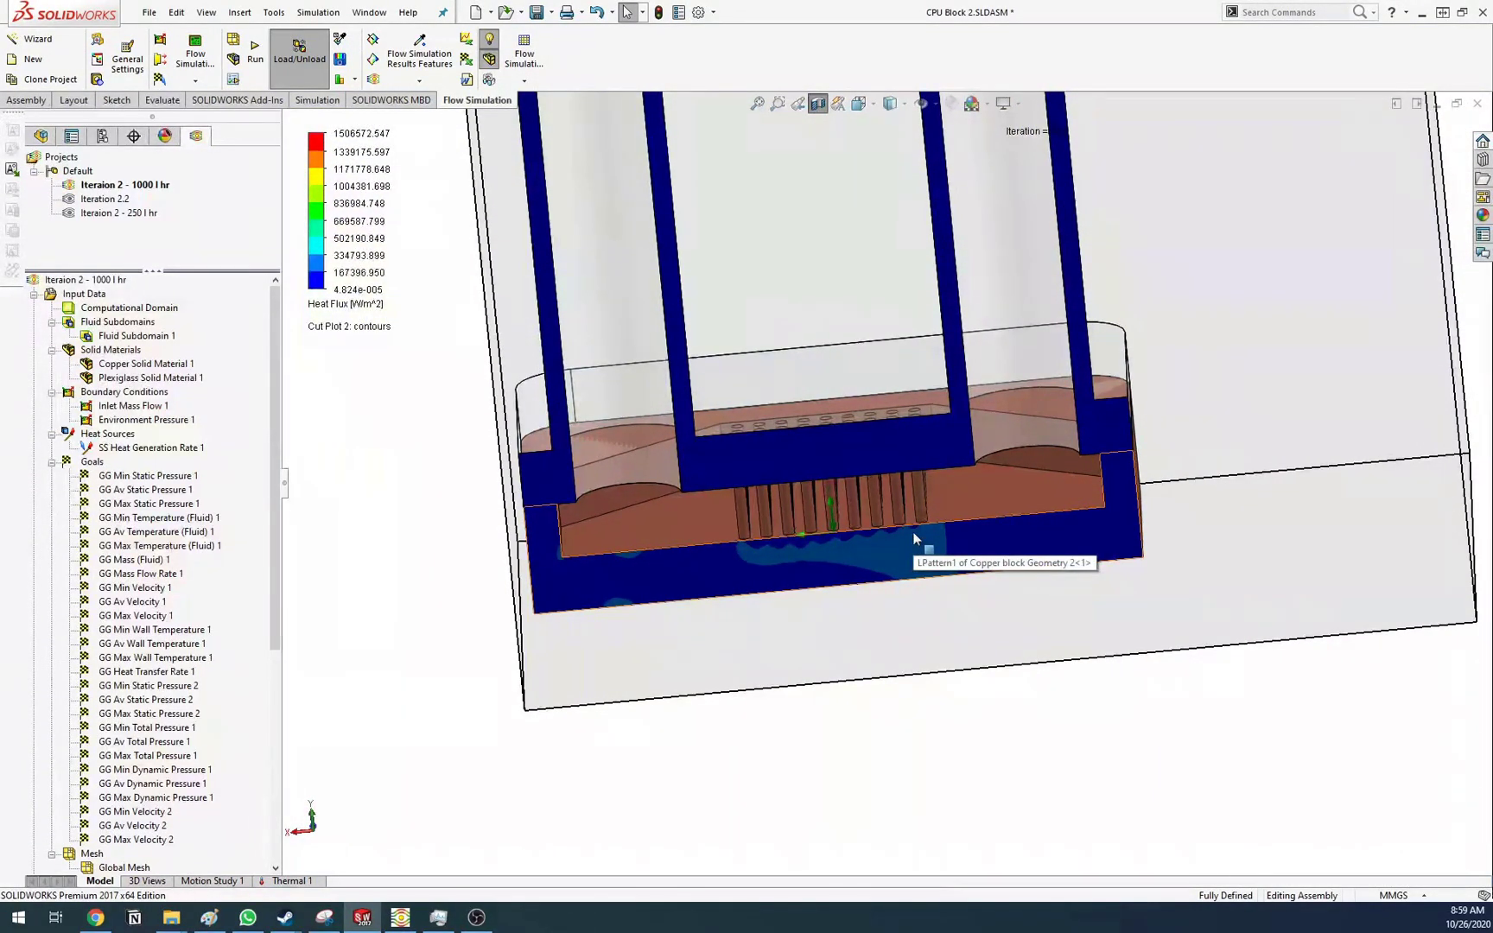
Open the heat flux color bar settings, check the palette, and close them without changing the range
right_click(325, 220)
right_click(324, 220)
left_click(359, 226)
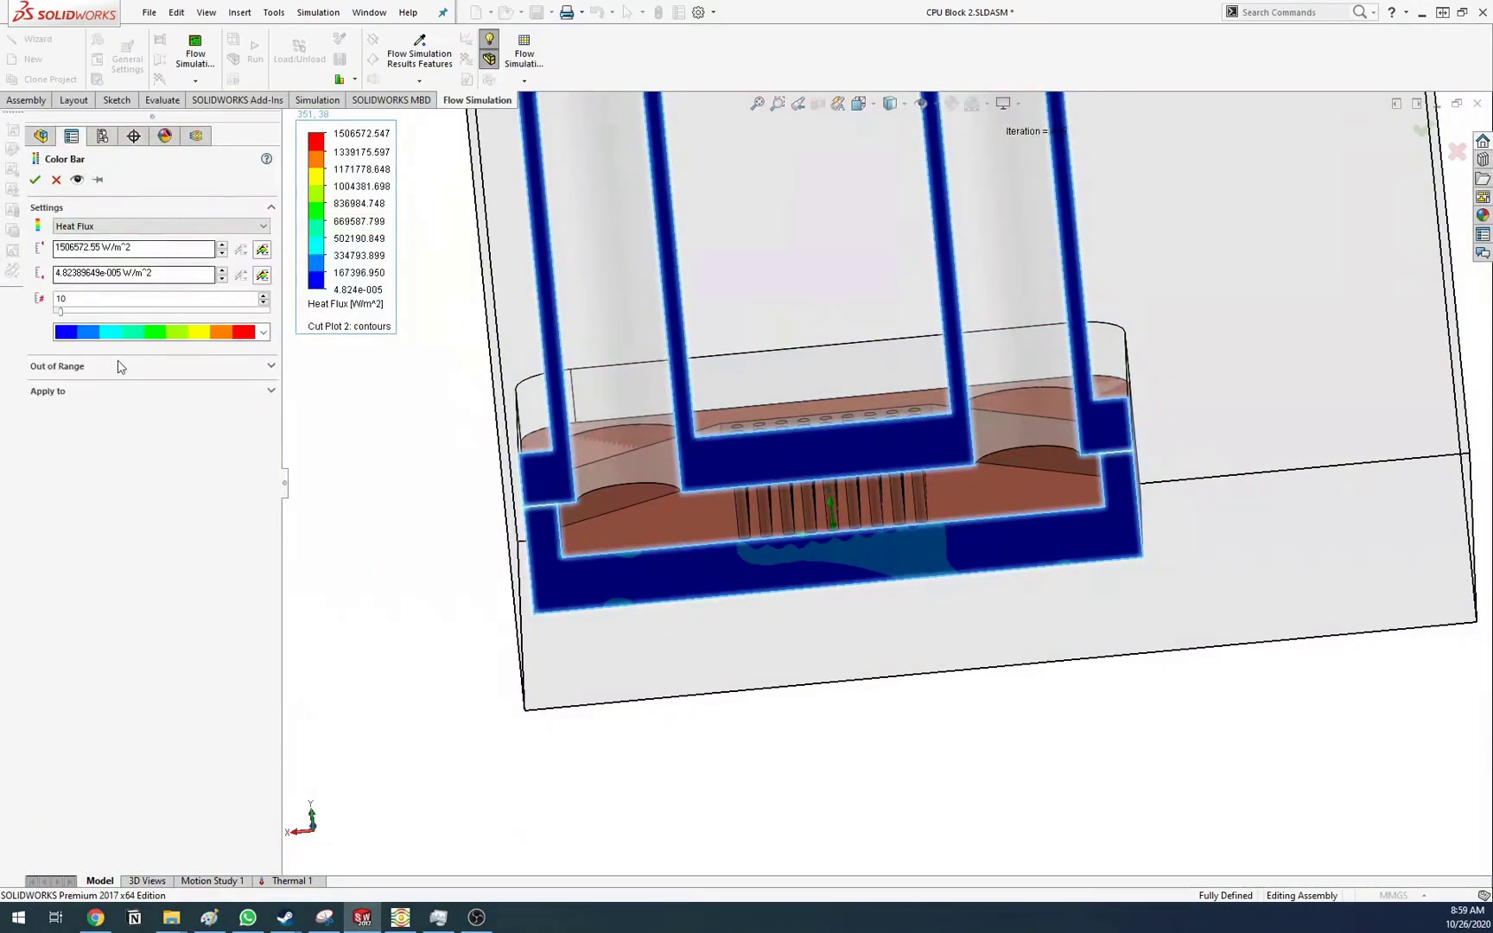
left_click(264, 332)
left_click(119, 366)
left_click(34, 179)
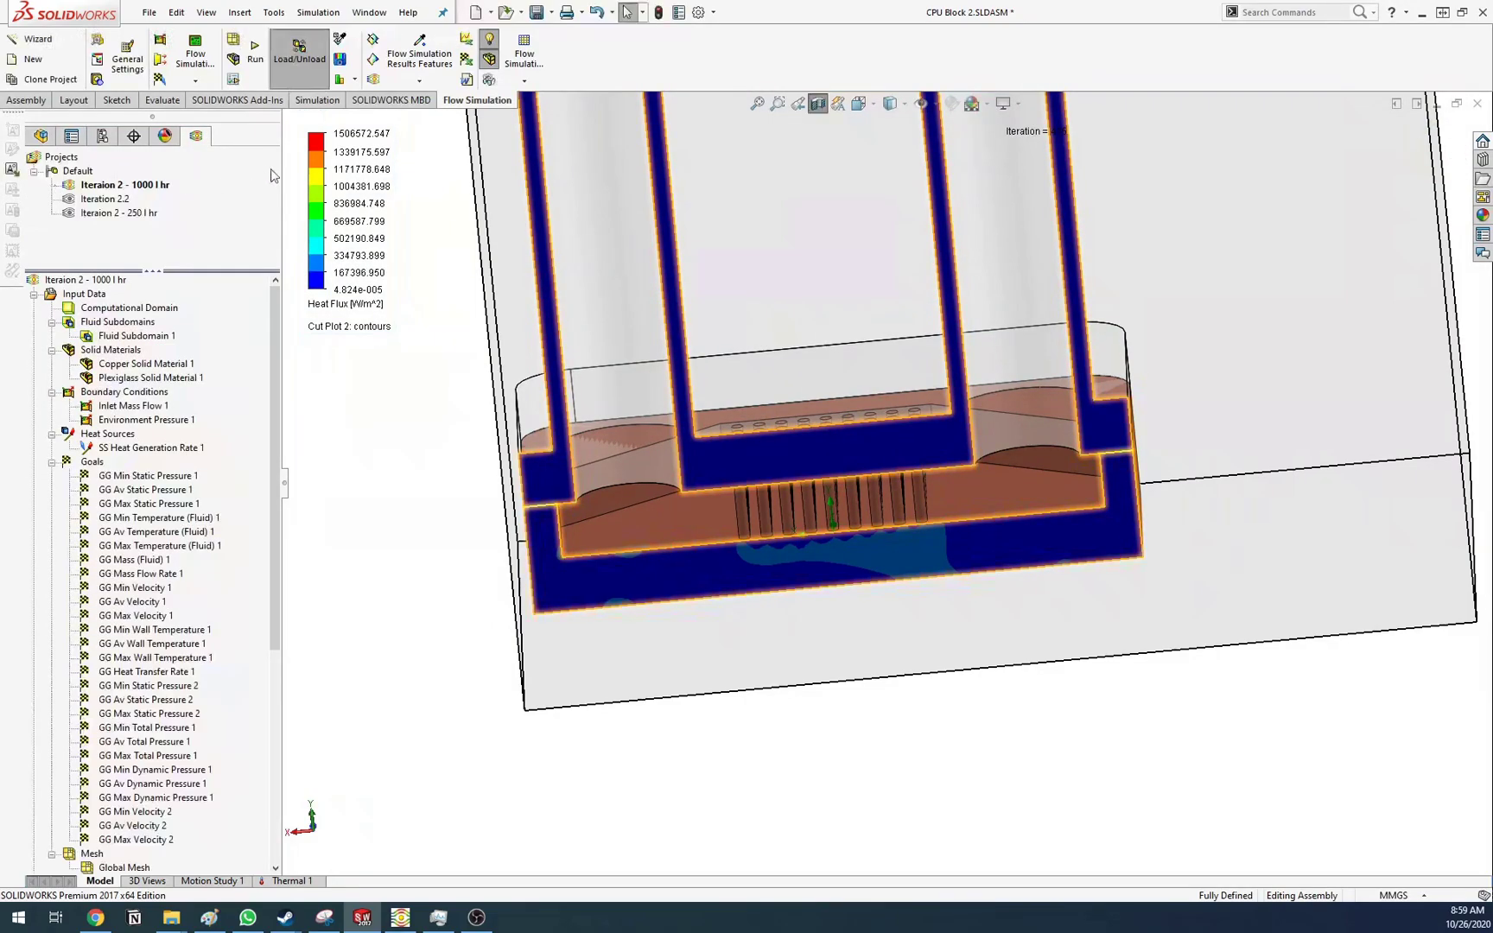
Lower the heat flux scale maximum to about 768352 W/m^2 and inspect the contours in the copper base
left_click(328, 135)
left_click_drag(329, 136, 332, 211)
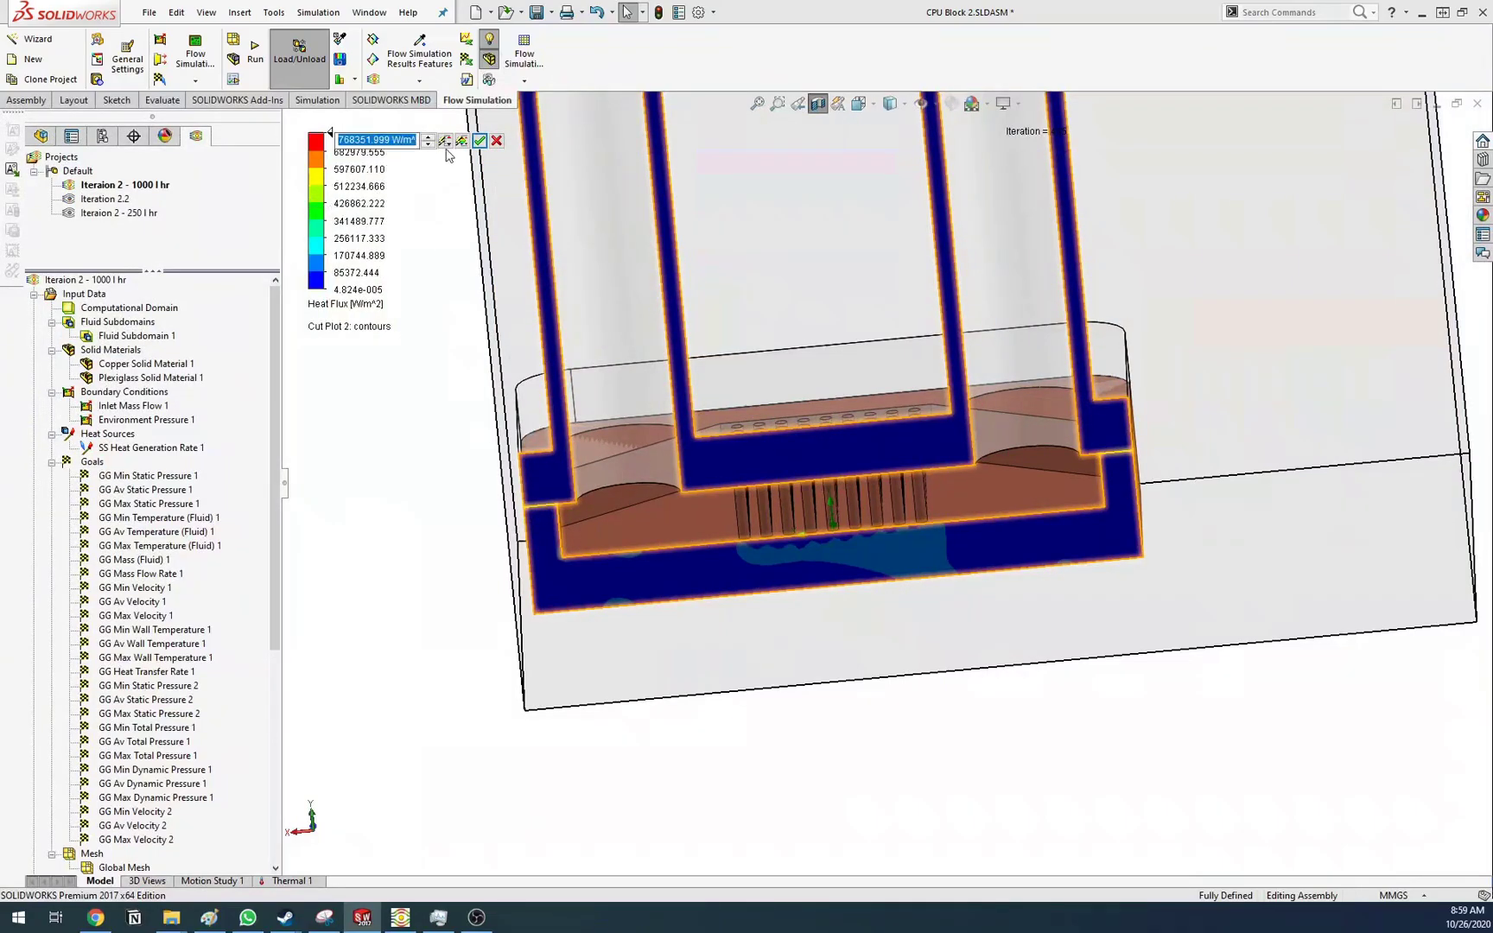
left_click(481, 139)
scroll(926, 561, "down", 4)
middle_click_drag(907, 542, 922, 441)
scroll(922, 441, "up", 3)
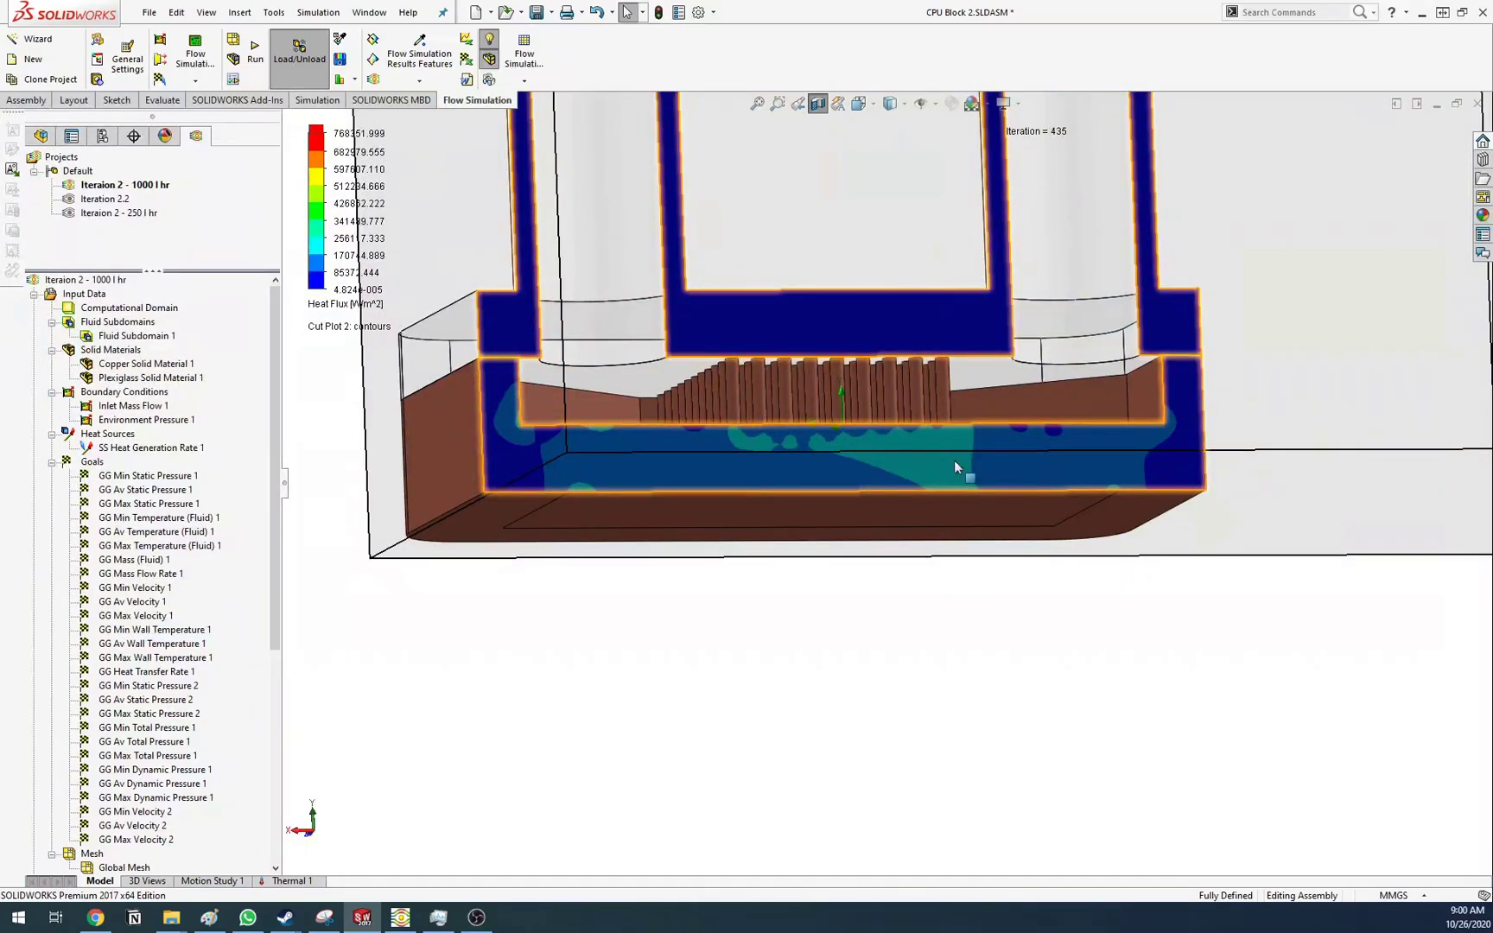
middle_click_drag(871, 402, 849, 487)
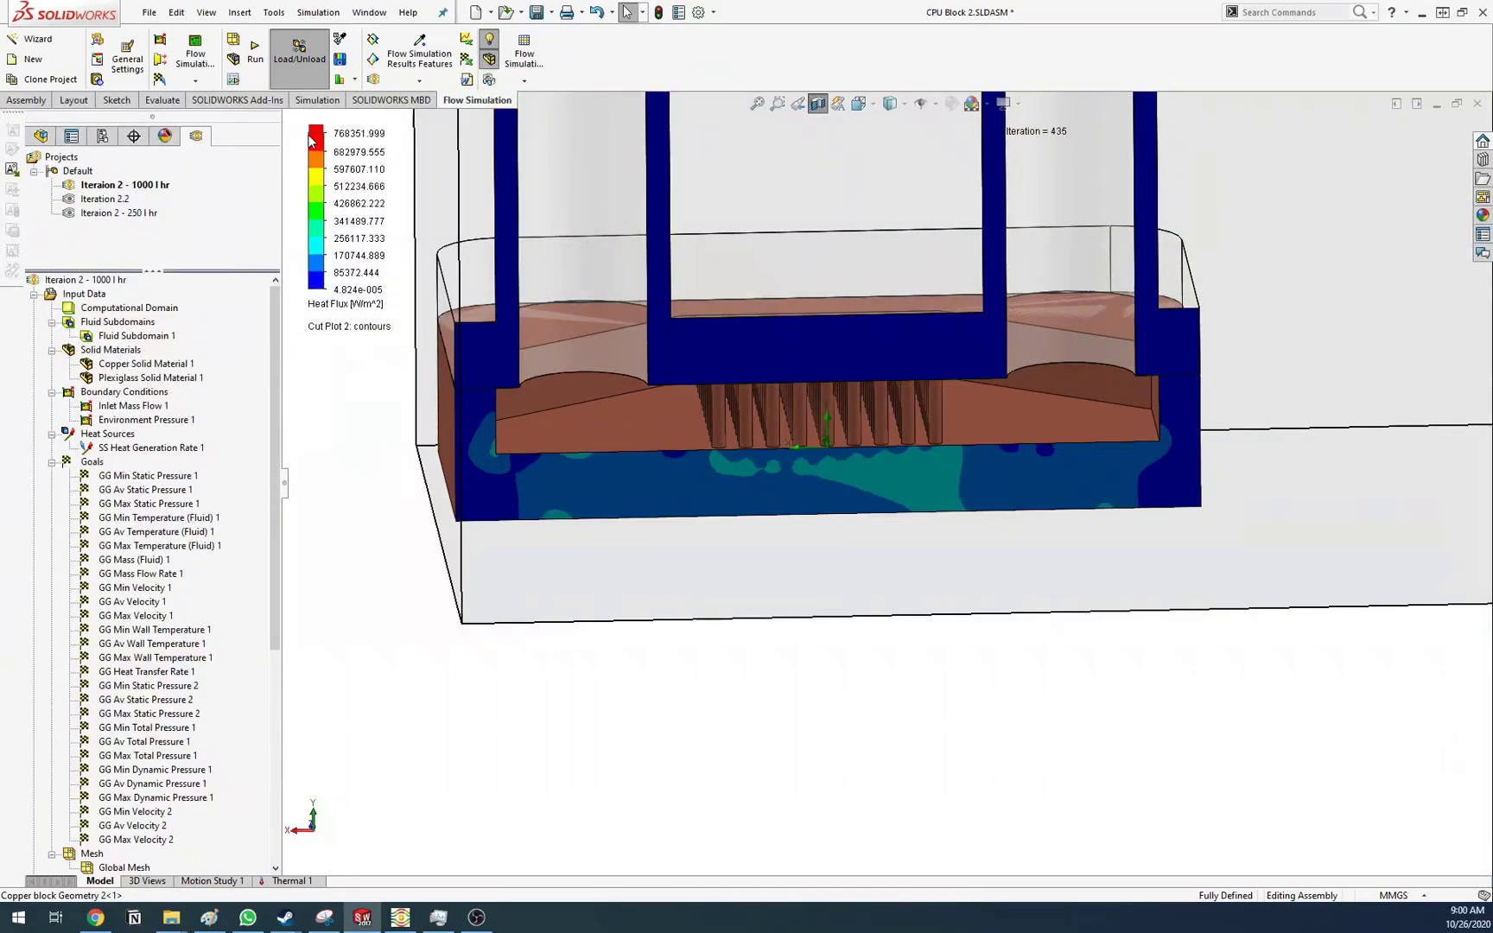
Lower the heat flux scale maximum to about 534005 W/m^2
left_click_drag(329, 136, 331, 181)
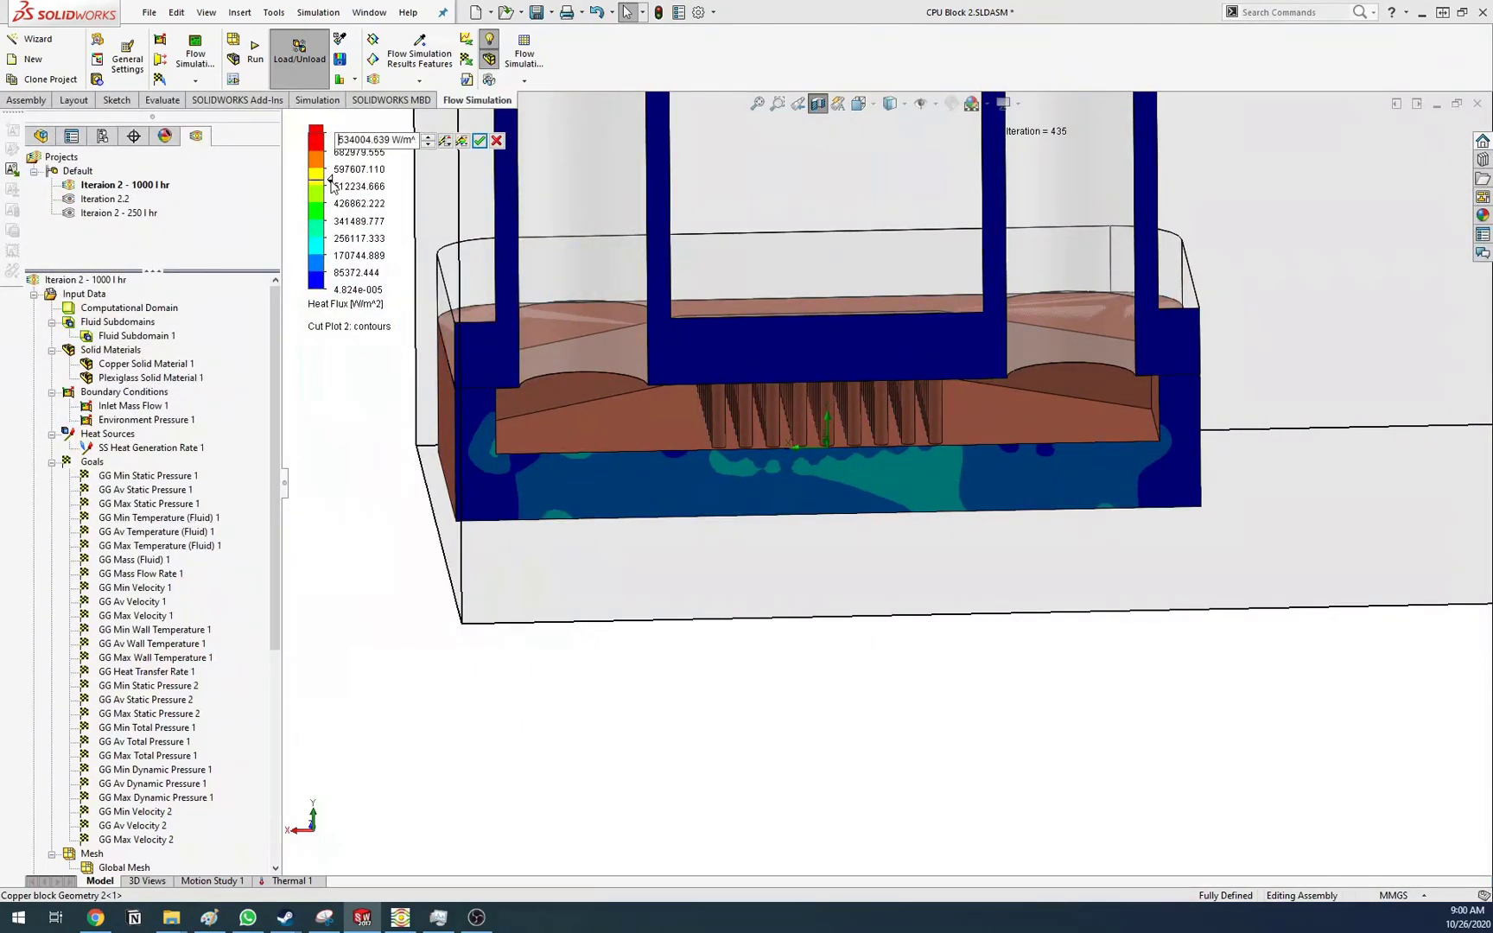
left_click(479, 140)
mouse_move(888, 439)
middle_mouse_down()
mouse_move(899, 184)
mouse_move(894, 229)
middle_mouse_up()
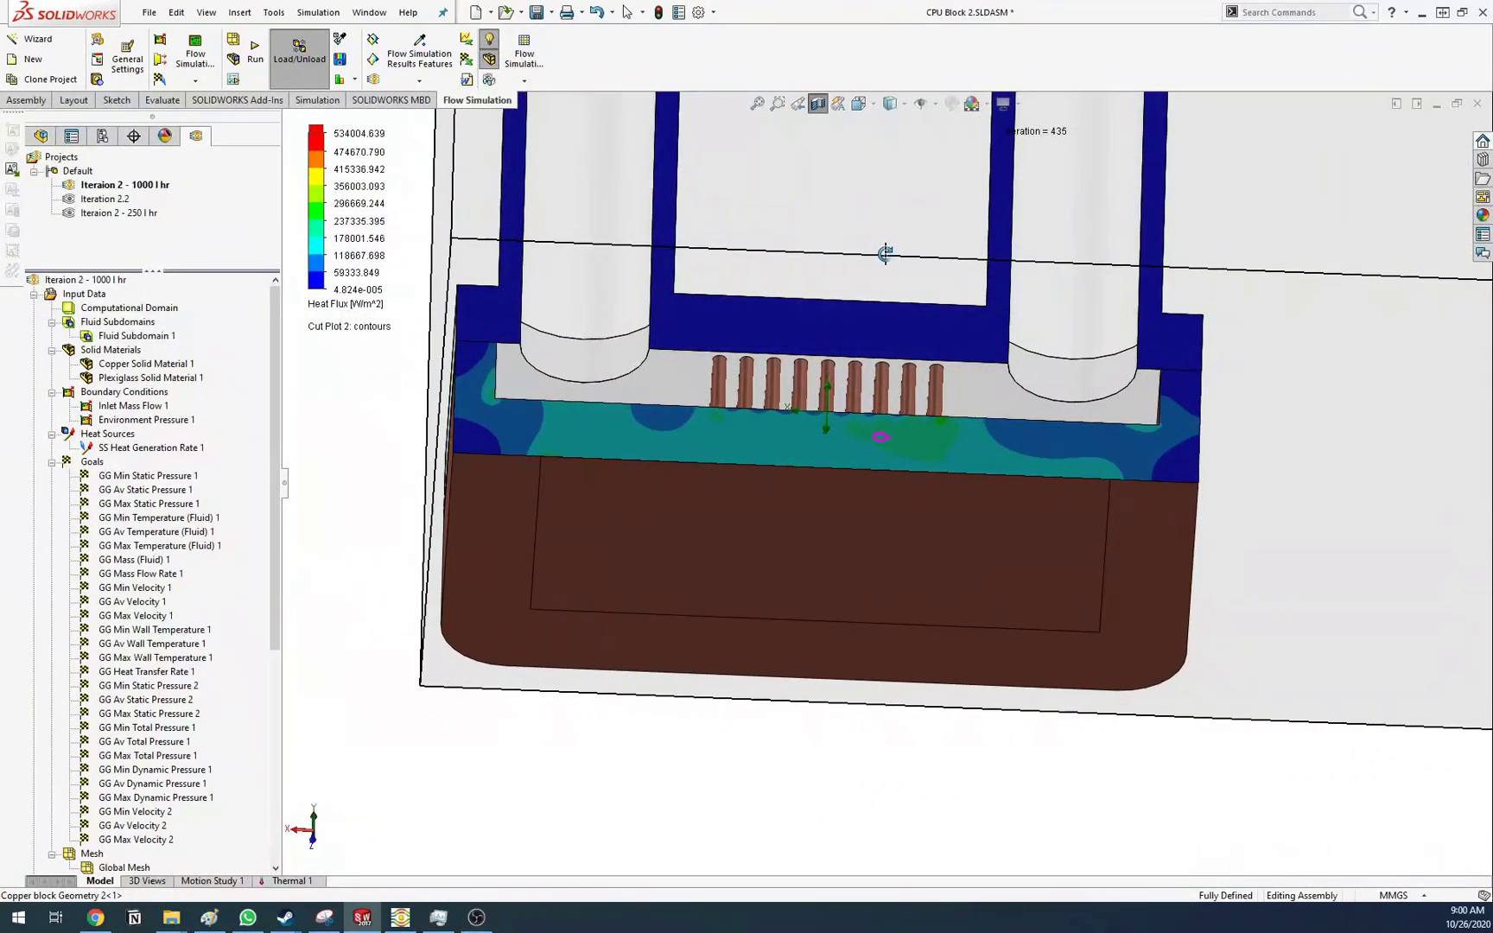
Examine the rescaled heat flux contours at the copper block's corners, base and pin roots
scroll(1272, 486, "down", 6)
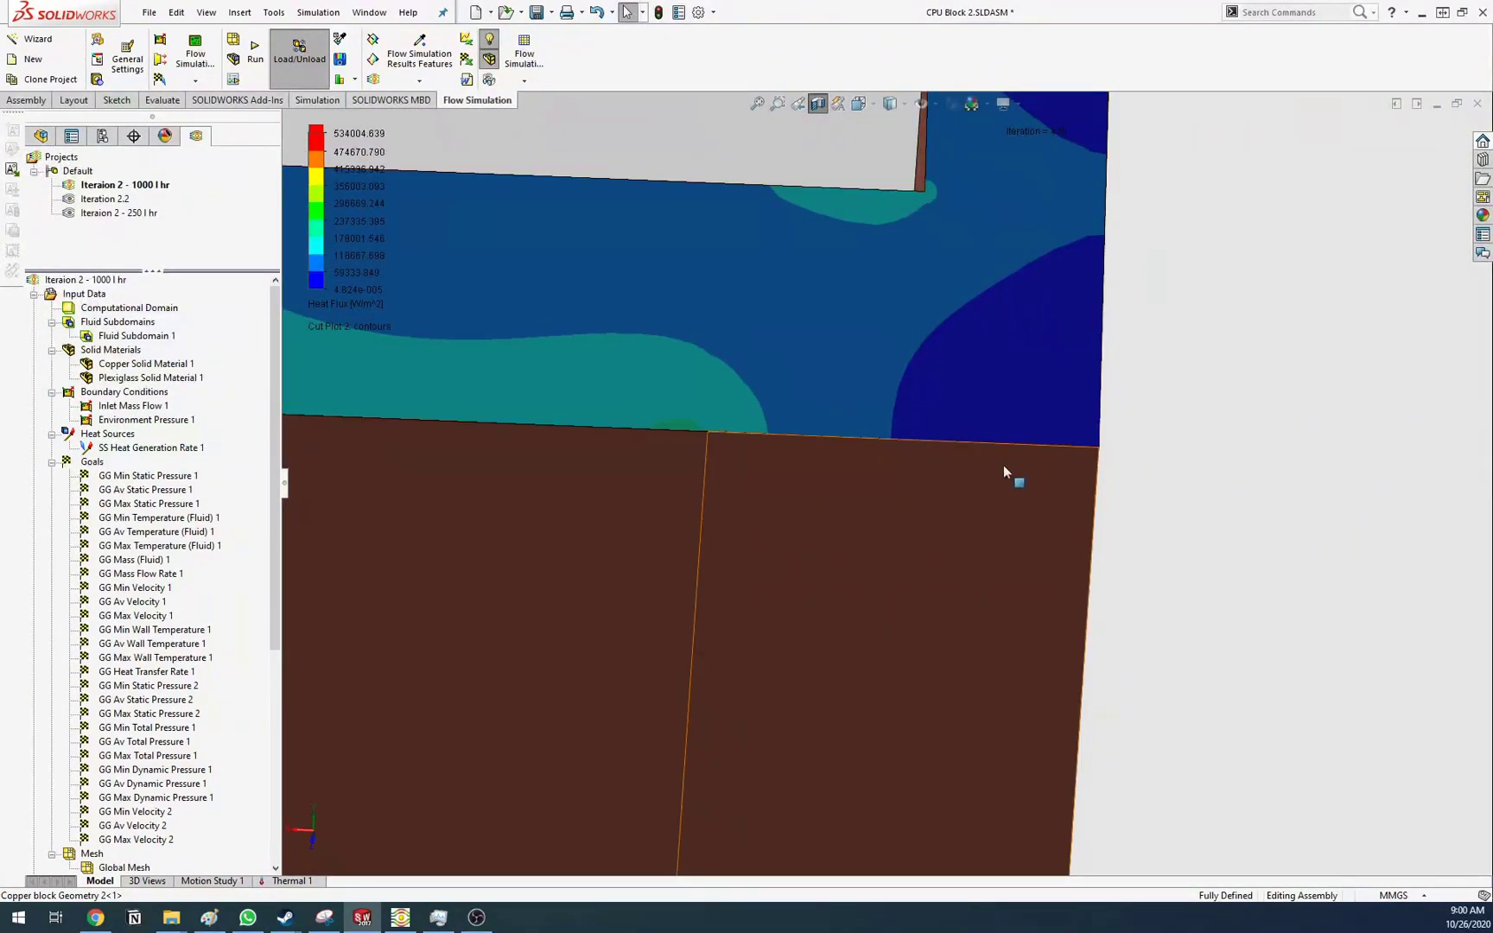
scroll(1084, 426, "up", 5)
middle_click_drag(1085, 427, 954, 507)
scroll(955, 519, "up", 3)
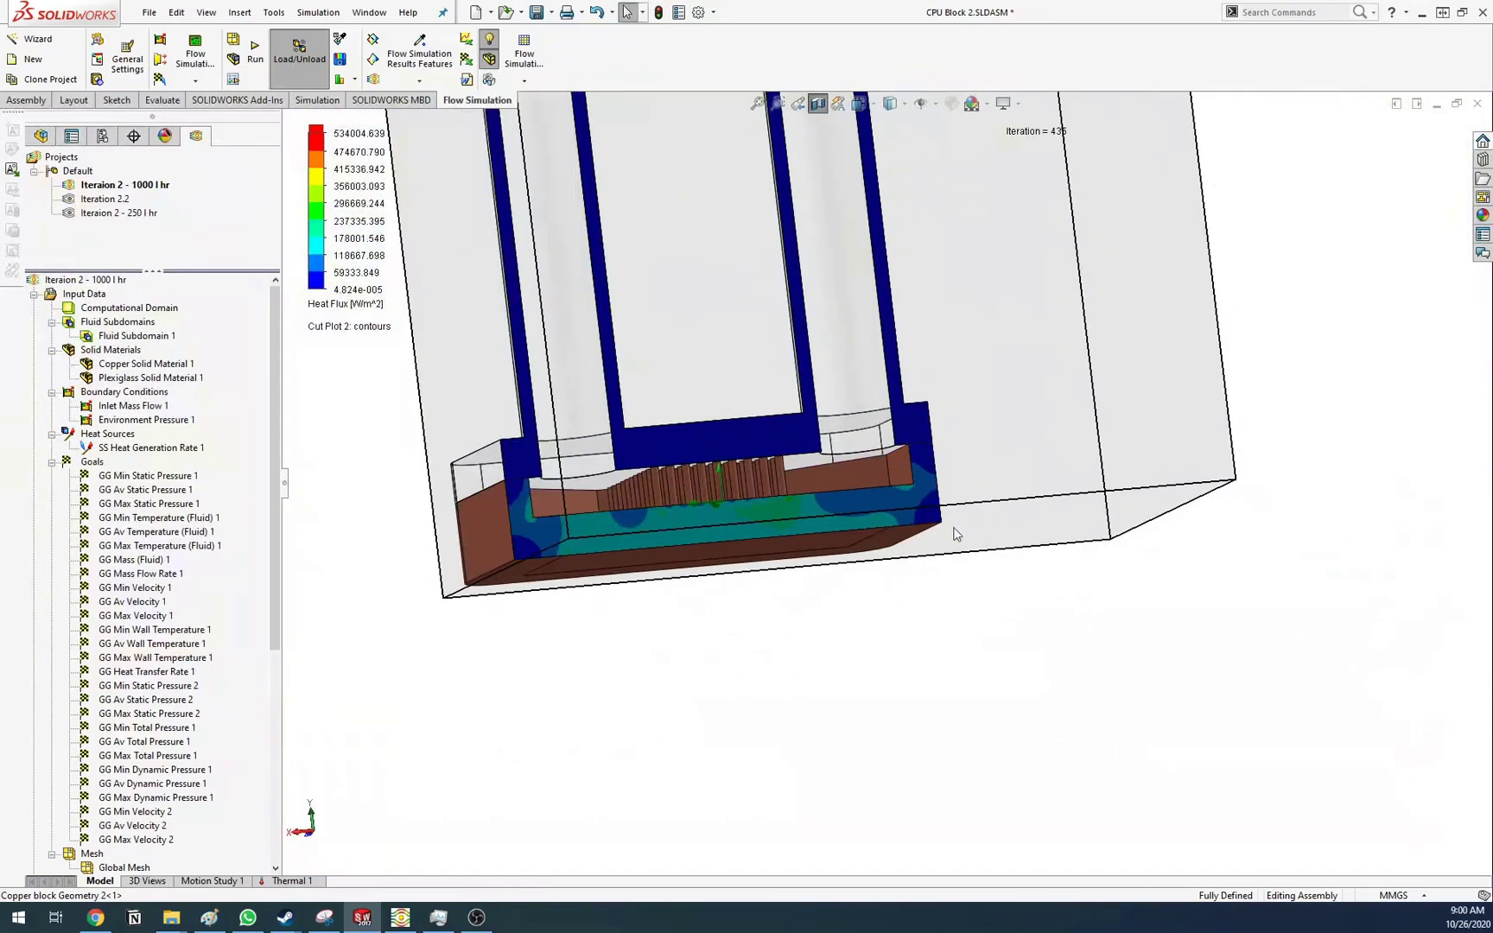
scroll(585, 563, "down", 3)
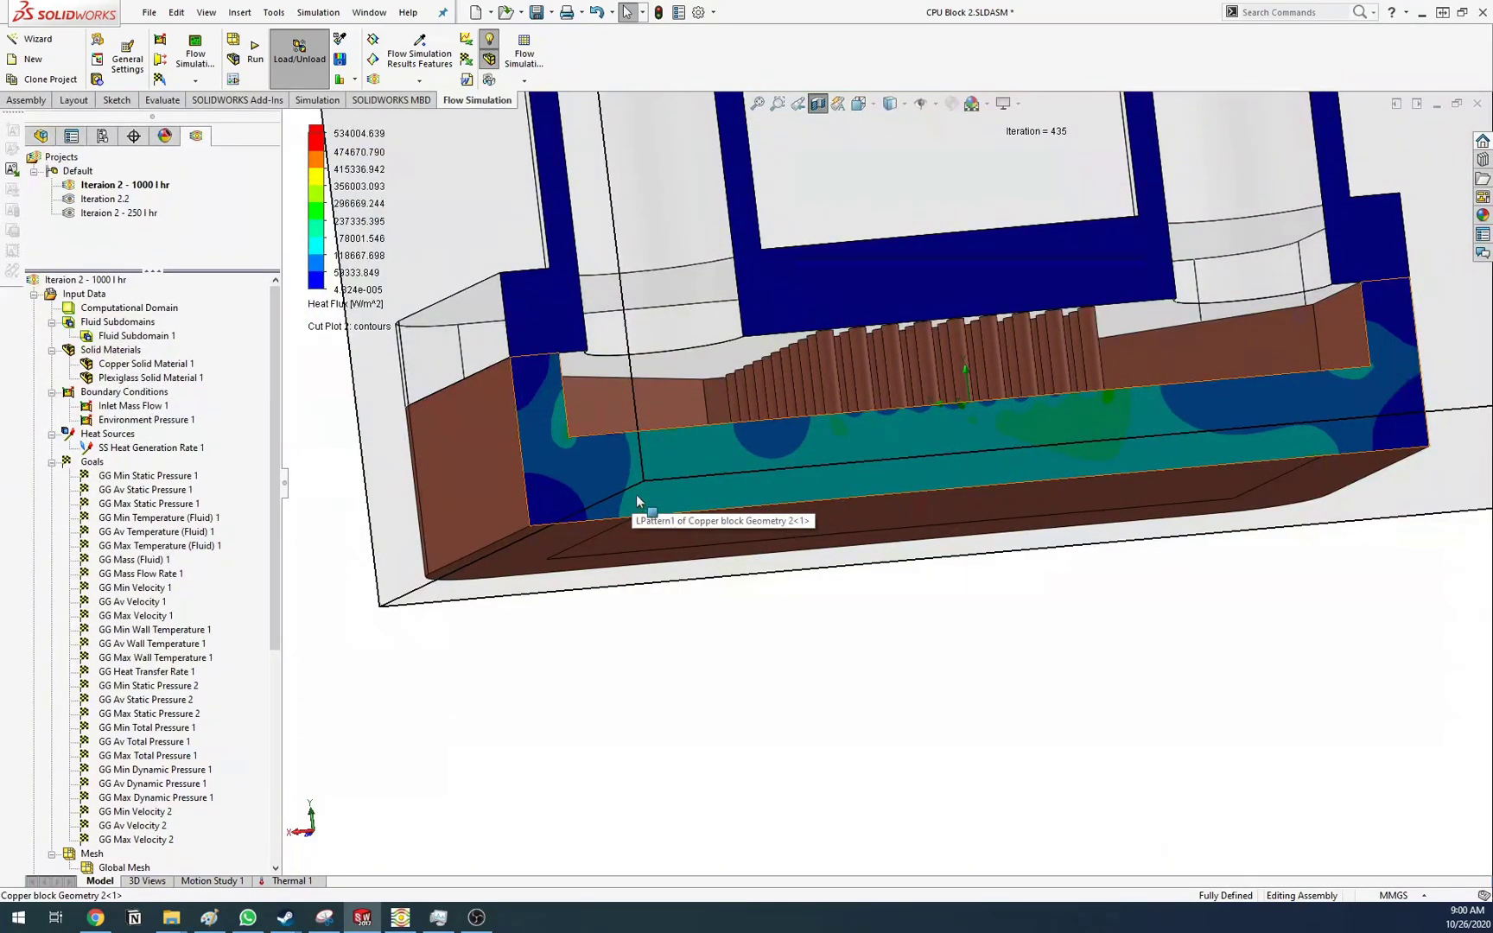
middle_click_drag(648, 514, 625, 558)
scroll(146, 674, "down", 6)
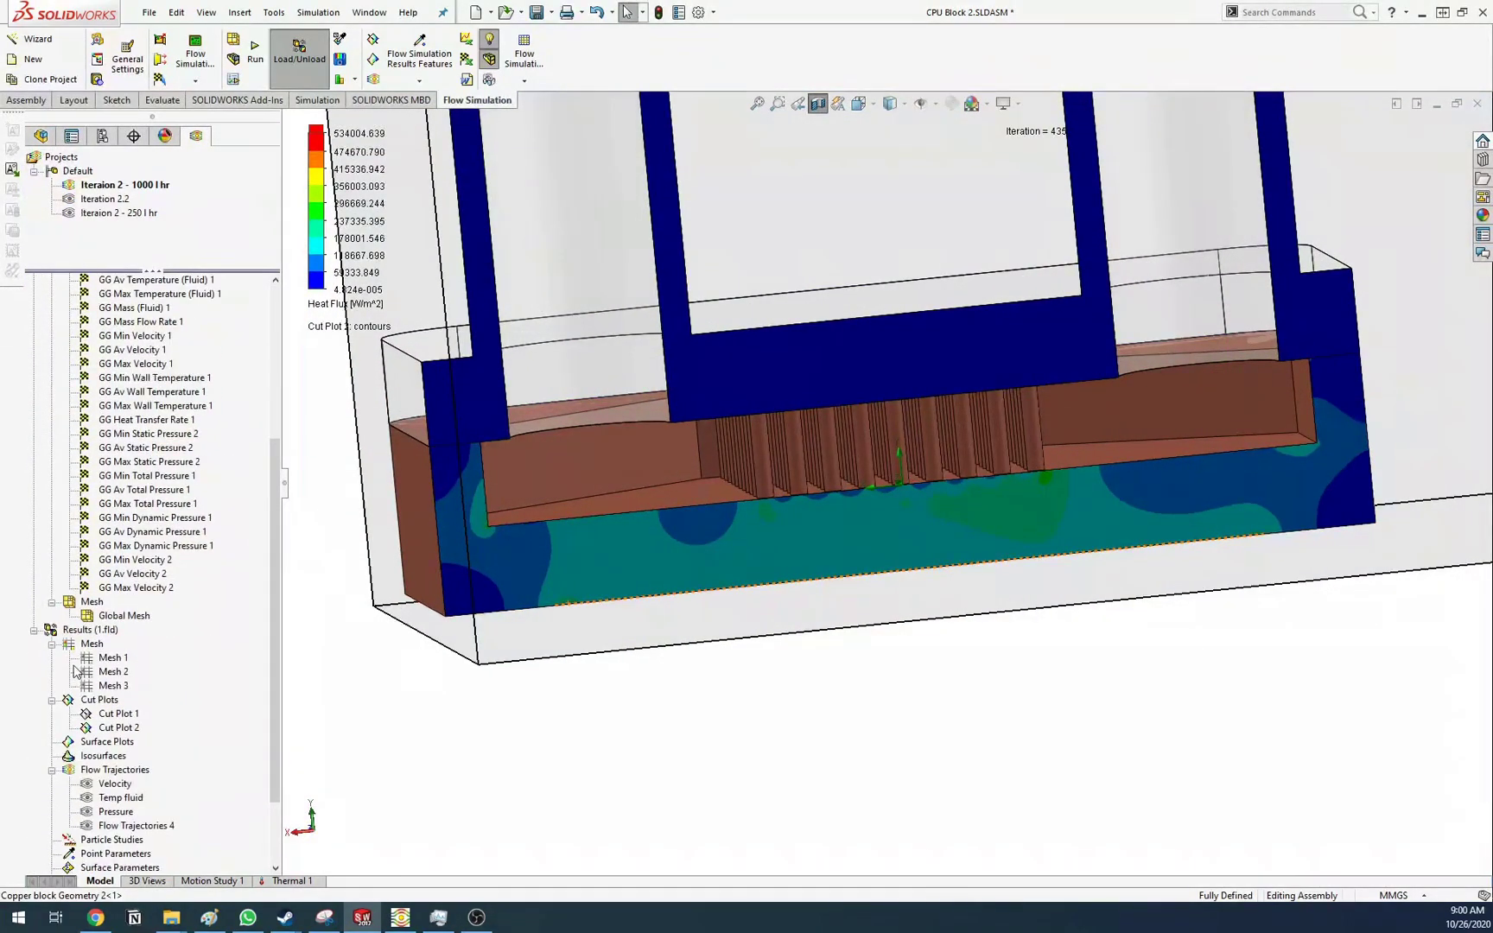
Turn off the section view to see the whole block, and restore the zonal section at Intersection zone 2
scroll(827, 628, "up", 5)
left_click(817, 103)
middle_click_drag(907, 475, 990, 508)
scroll(837, 389, "down", 5)
left_click(817, 104)
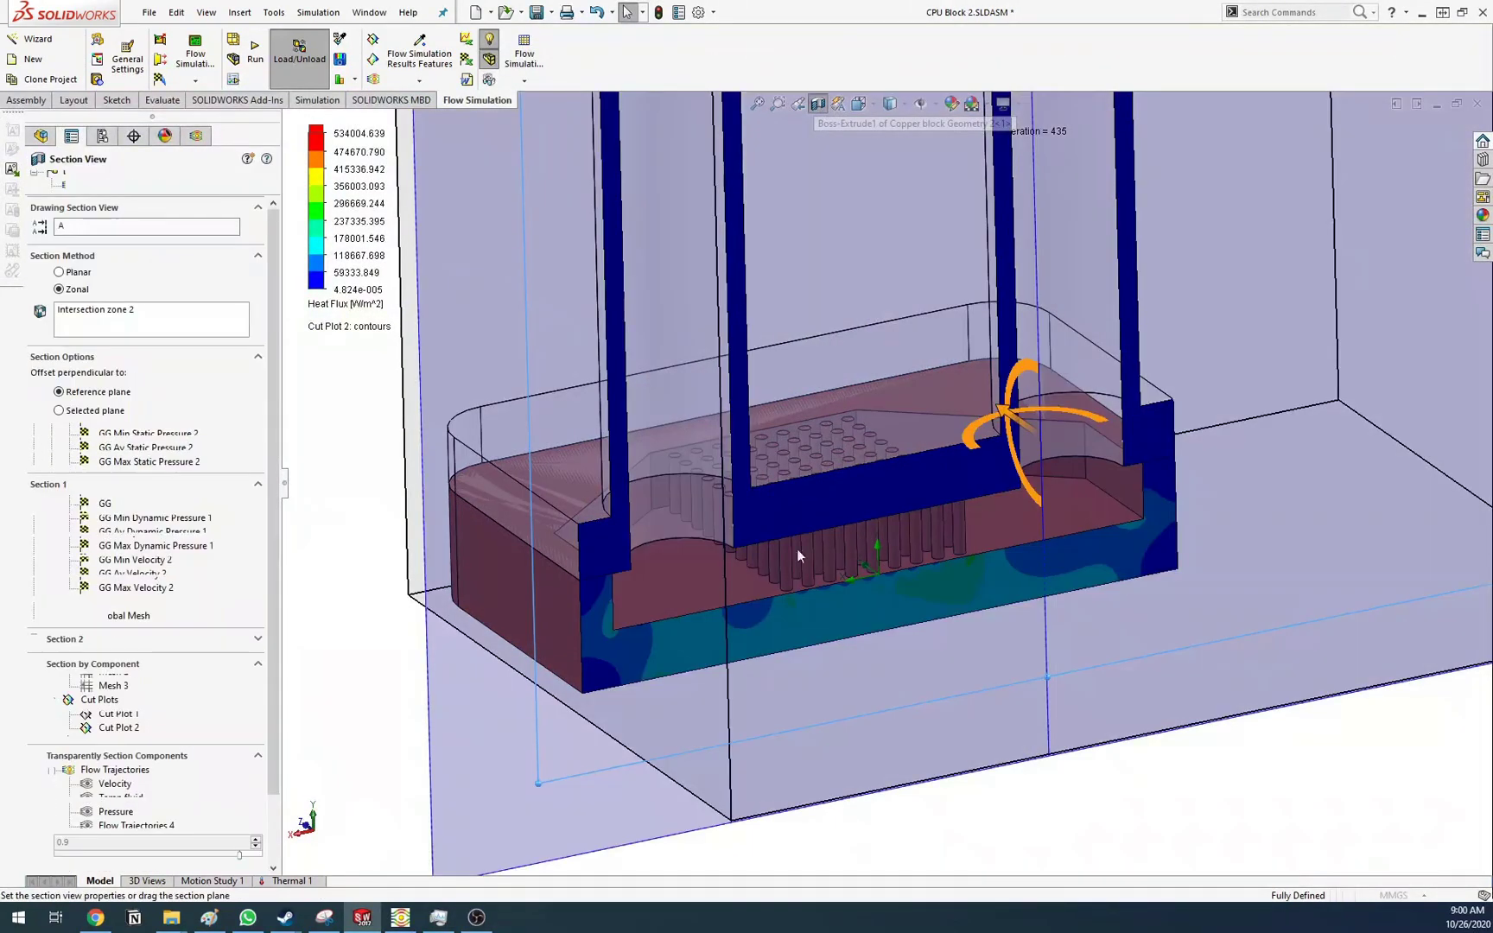
left_click(34, 181)
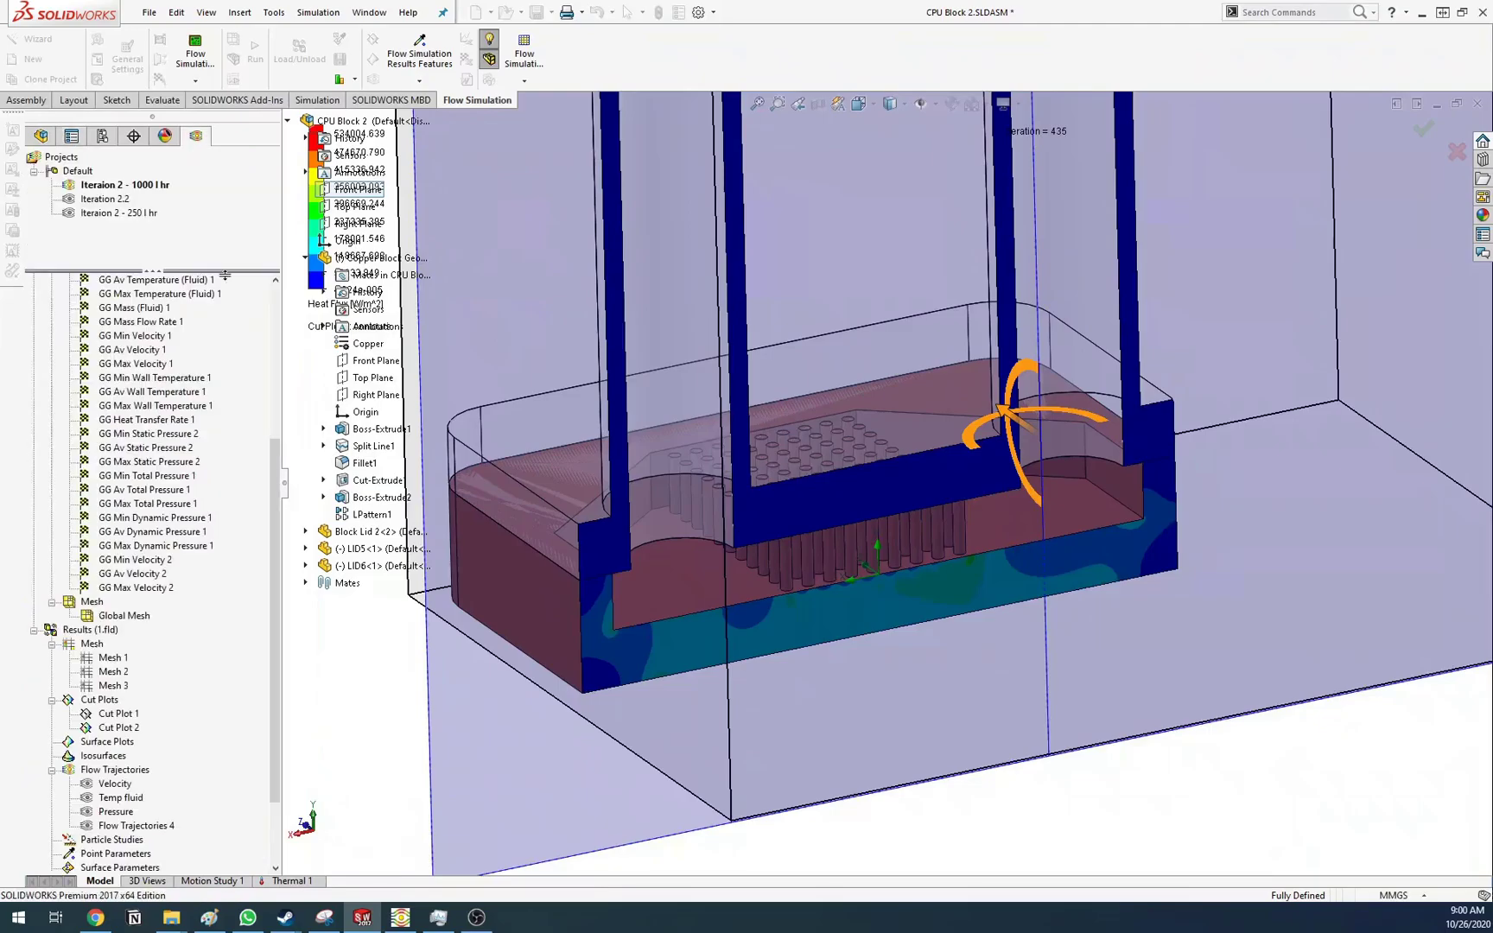
Hide the heat flux cut plot and create a Front Plane cut plot with Temperature (Fluid) contours
right_click(91, 734)
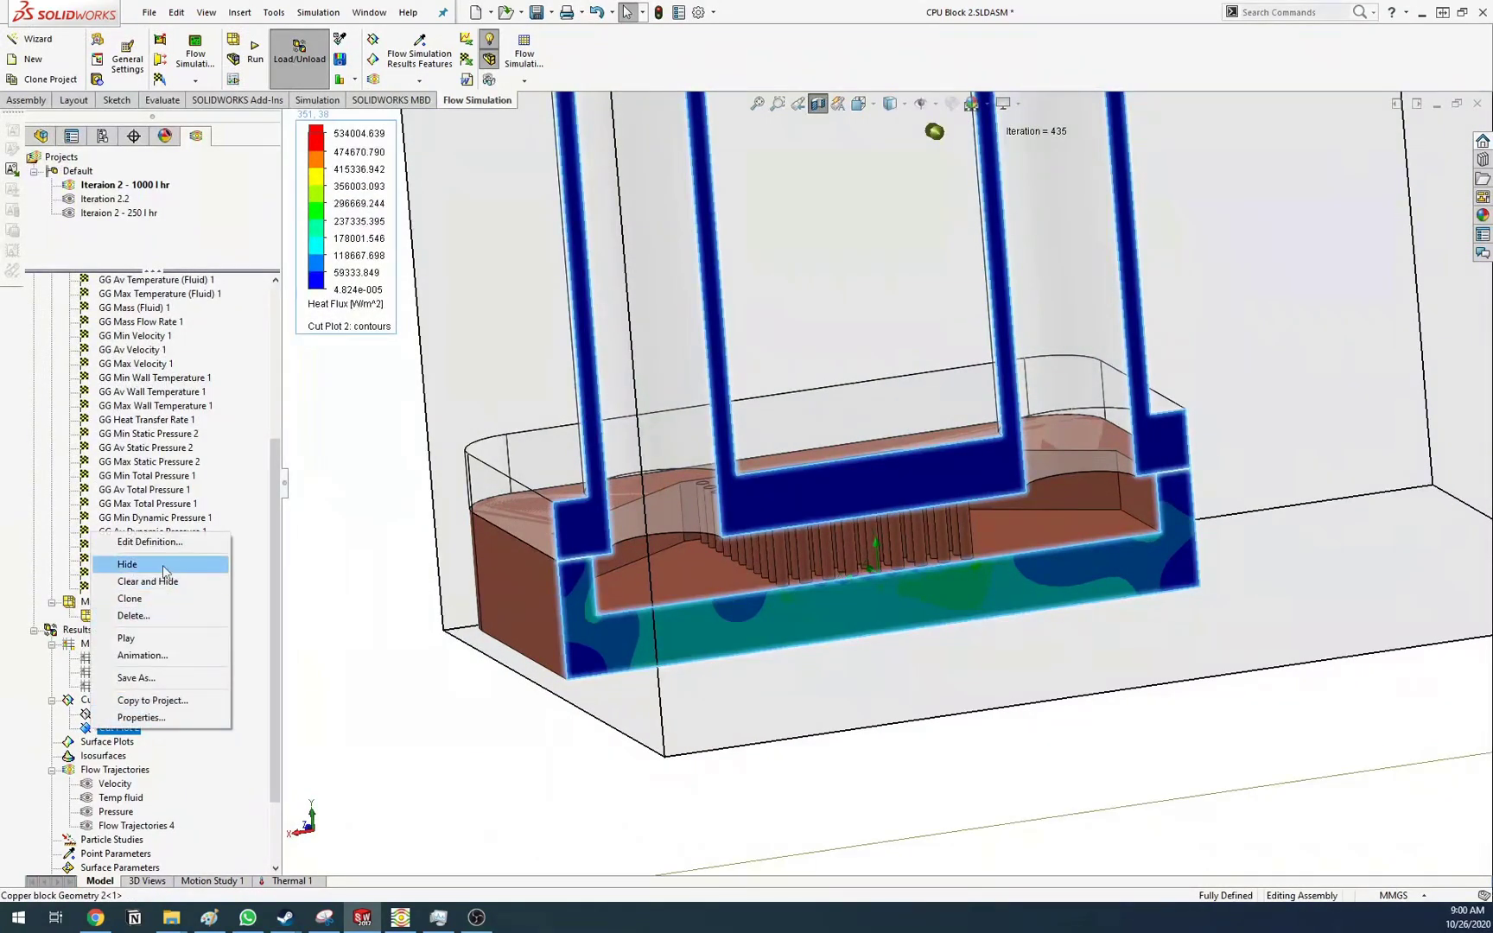
left_click(113, 567)
right_click(102, 711)
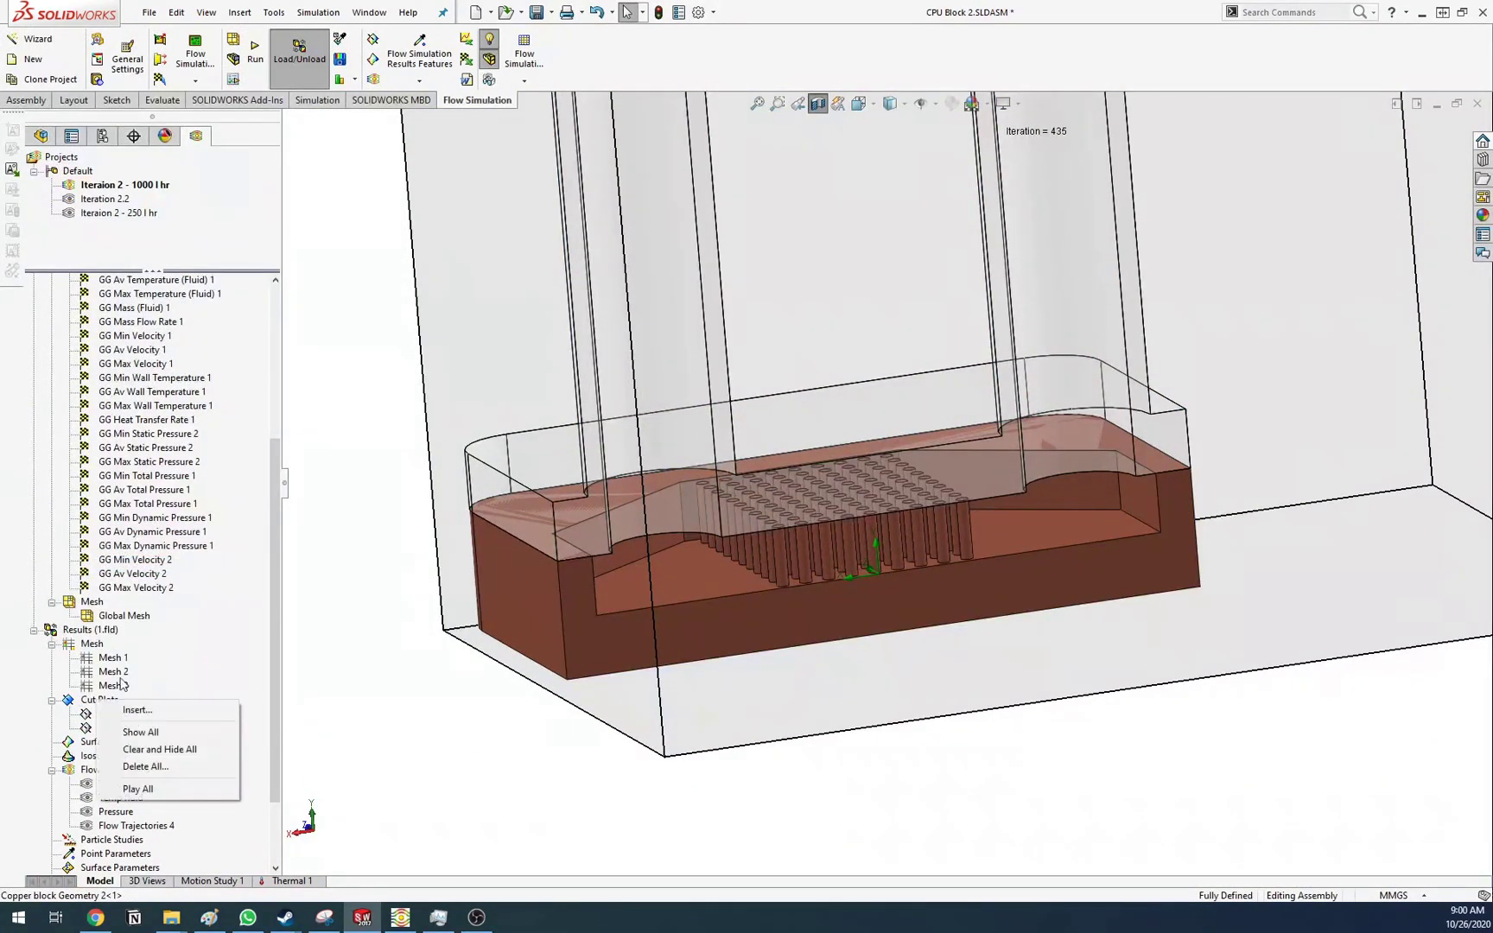
left_click(154, 709)
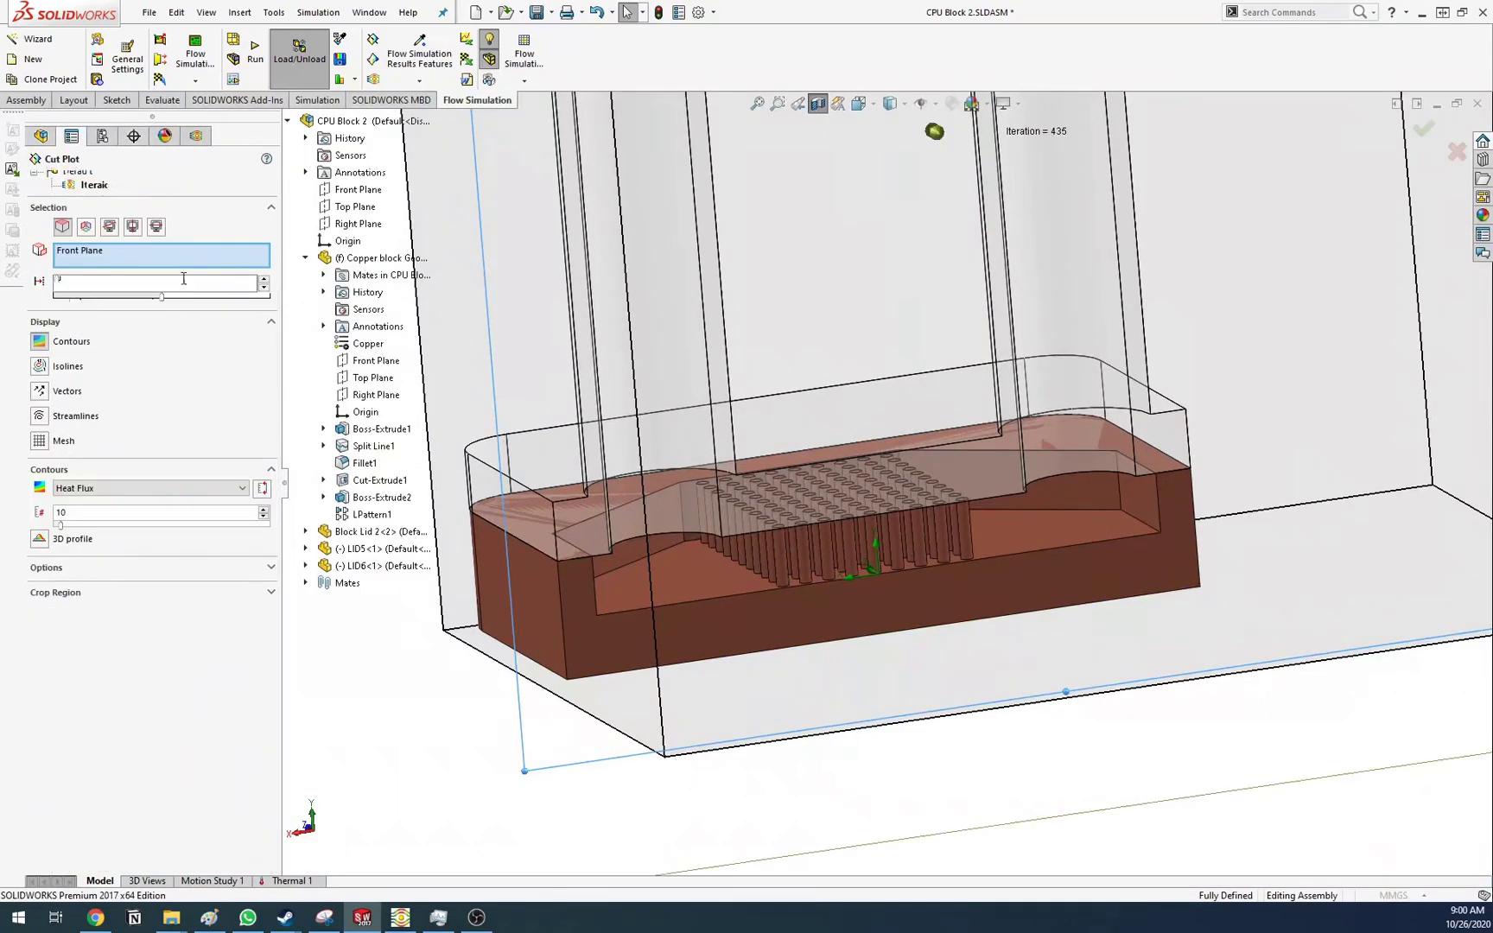
left_click(95, 488)
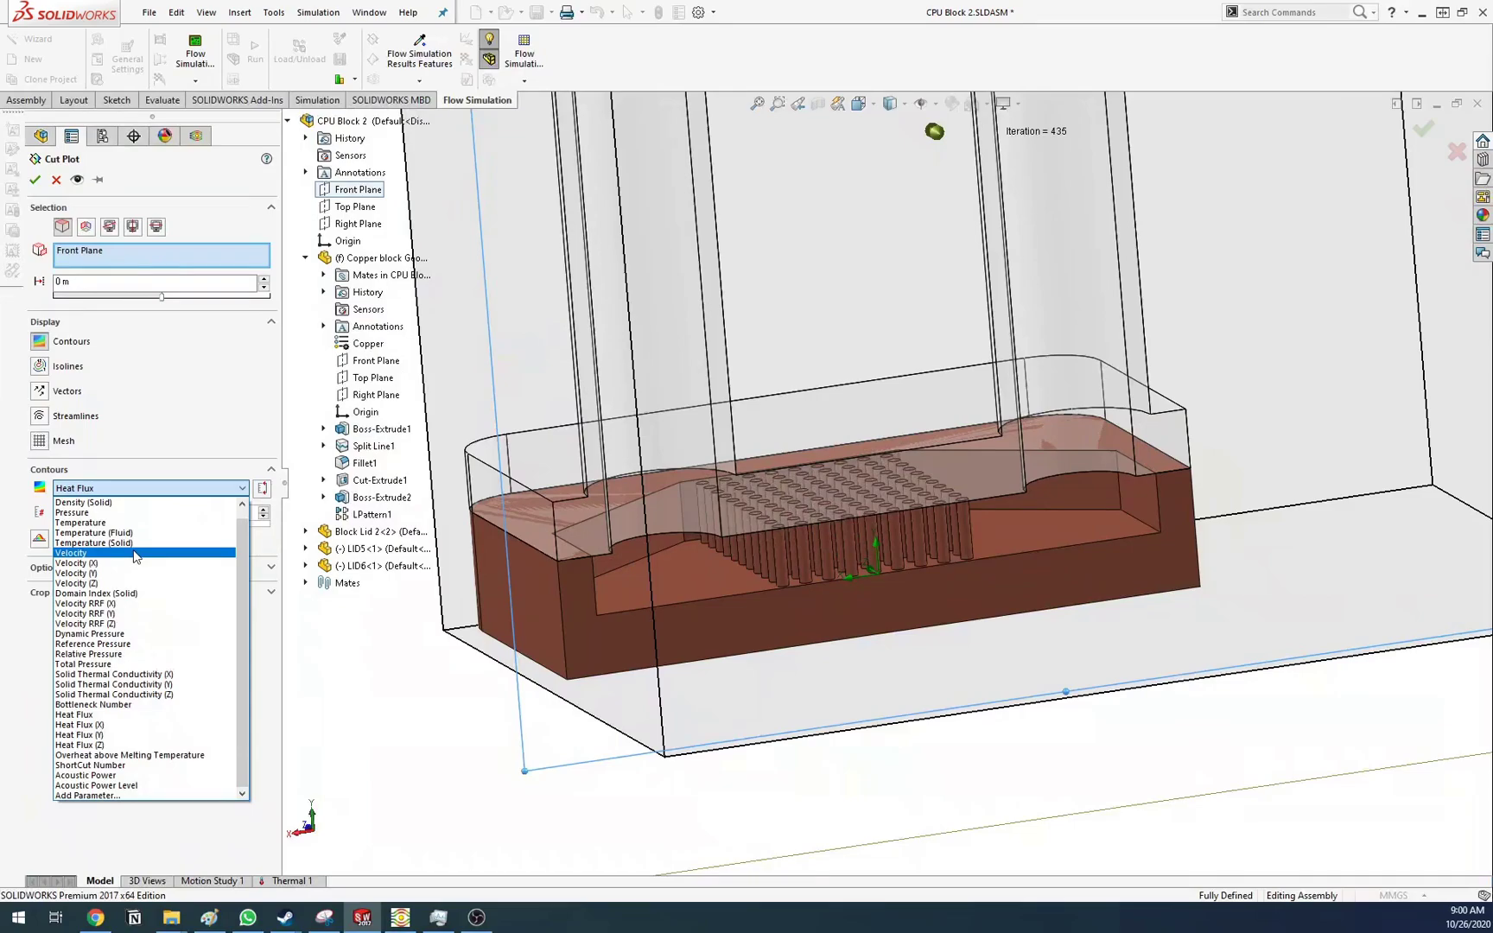
left_click(137, 532)
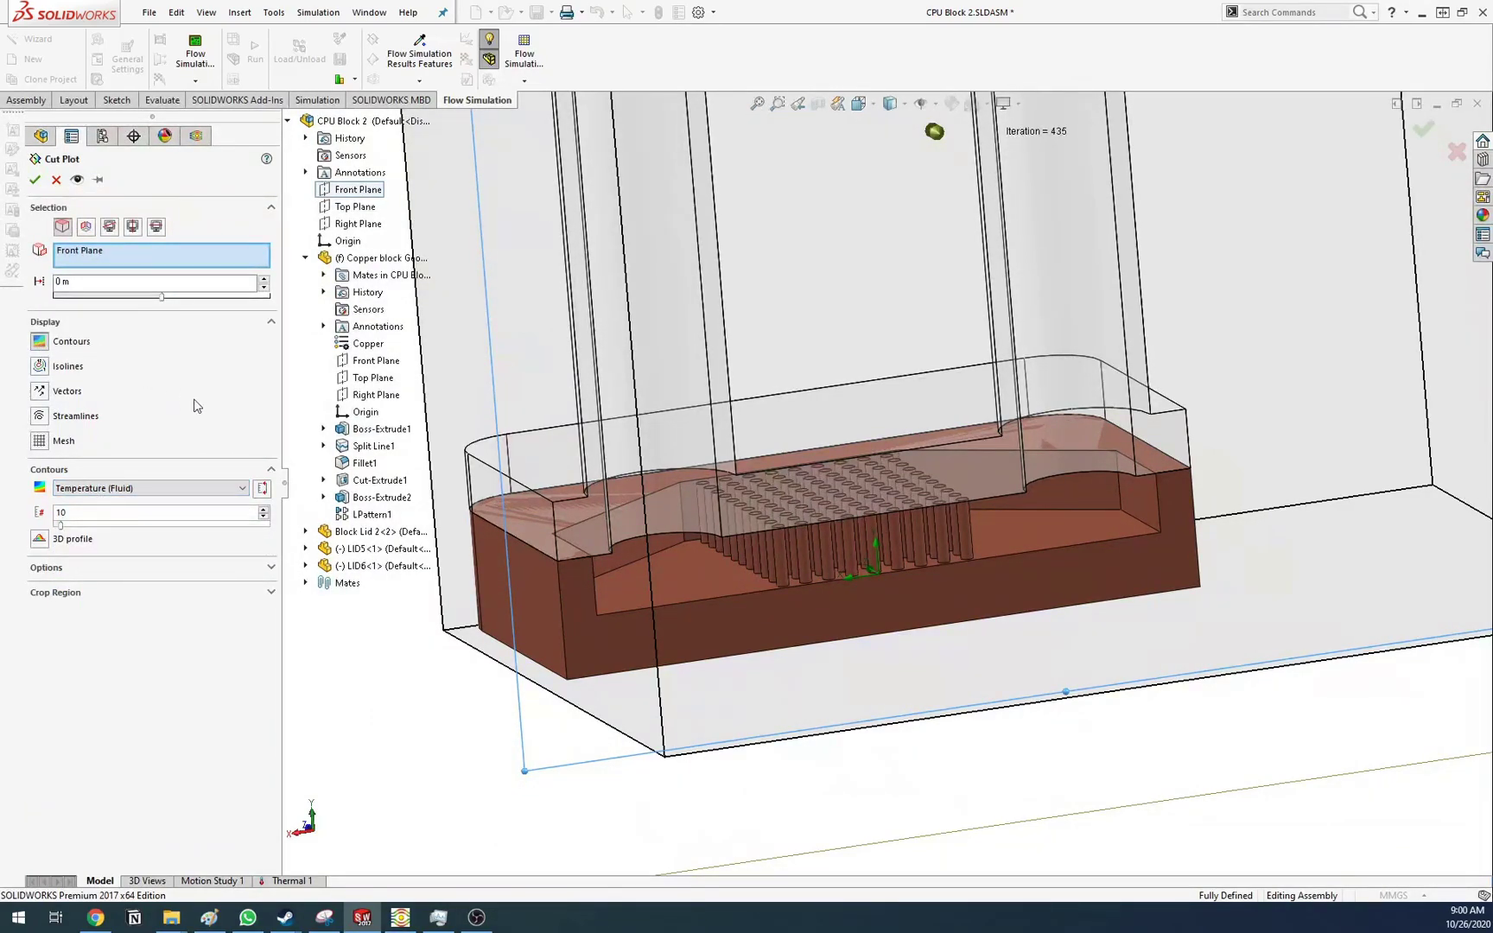
left_click(35, 179)
Examine the fluid temperature contours through both tubes and the pin cavity of the block
middle_click_drag(864, 406, 972, 419)
scroll(1079, 568, "down", 4)
scroll(936, 474, "up", 6)
middle_click_drag(929, 337, 932, 432)
scroll(946, 600, "up", 4)
scroll(980, 175, "down", 5)
scroll(962, 531, "up", 5)
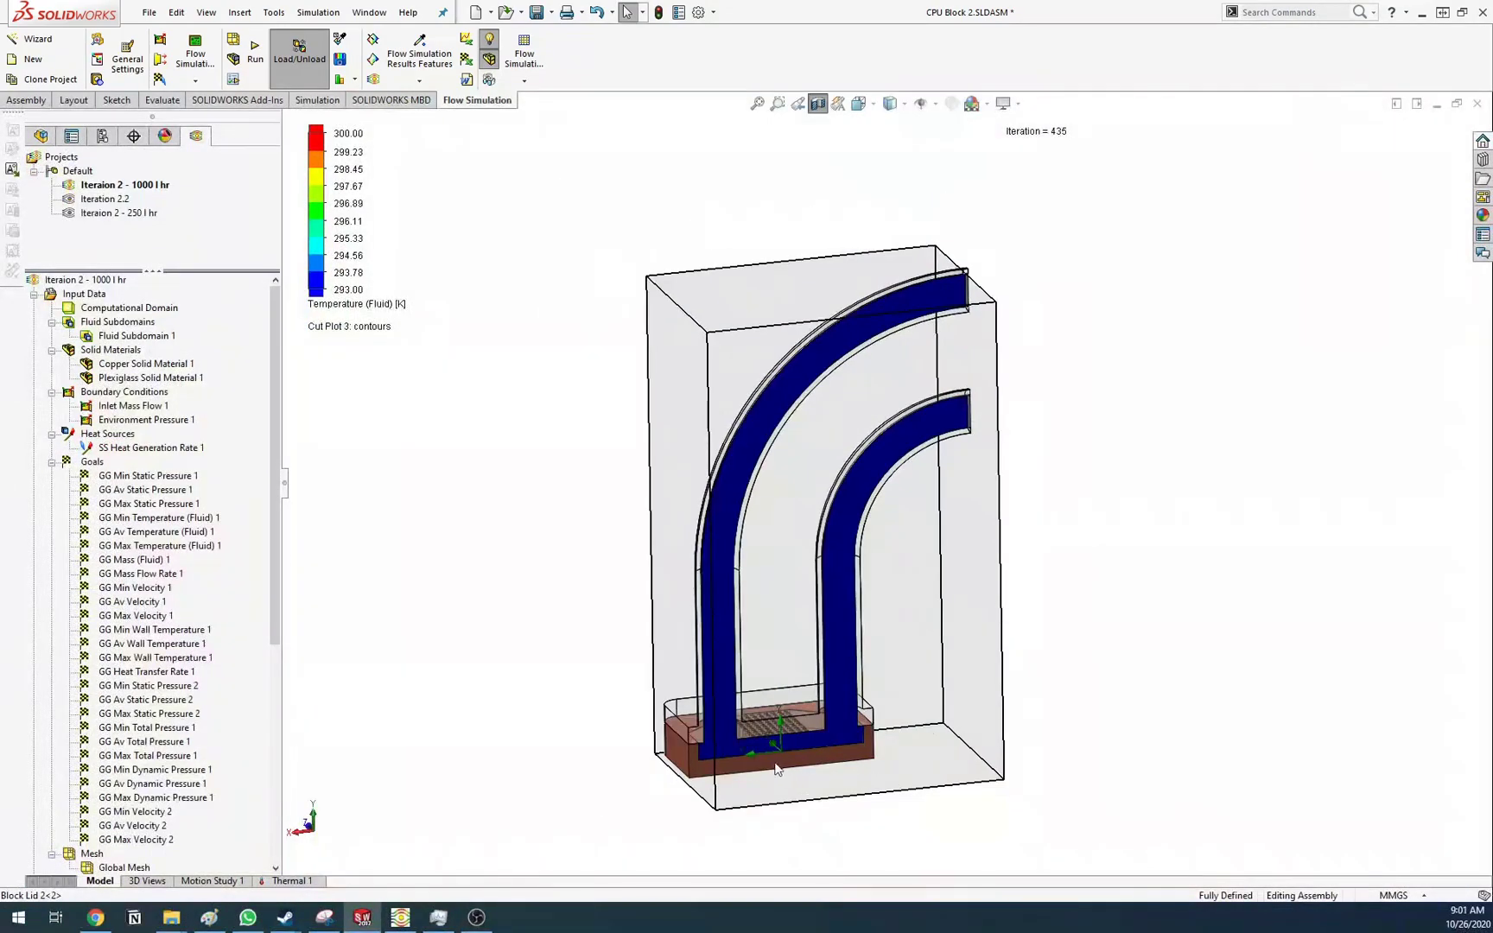
Lower the fluid temperature scale's maximum to 295.16 K and examine the cut plot contours in the cavity and tubes
scroll(776, 769, "down", 5)
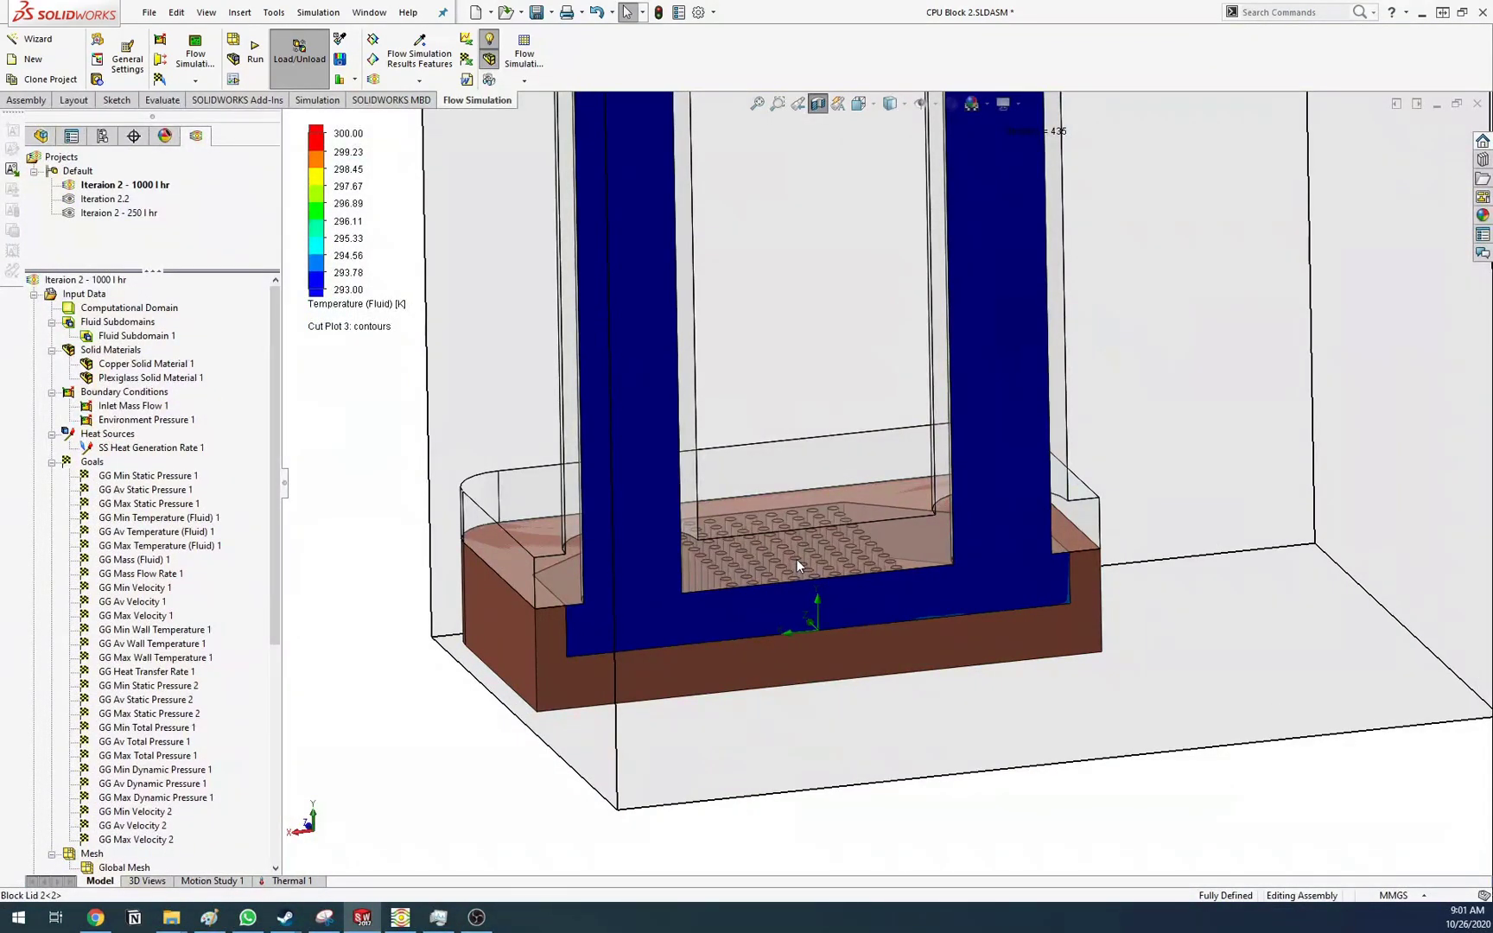
scroll(852, 656, "down", 5)
scroll(707, 579, "up", 1)
scroll(754, 559, "up", 1)
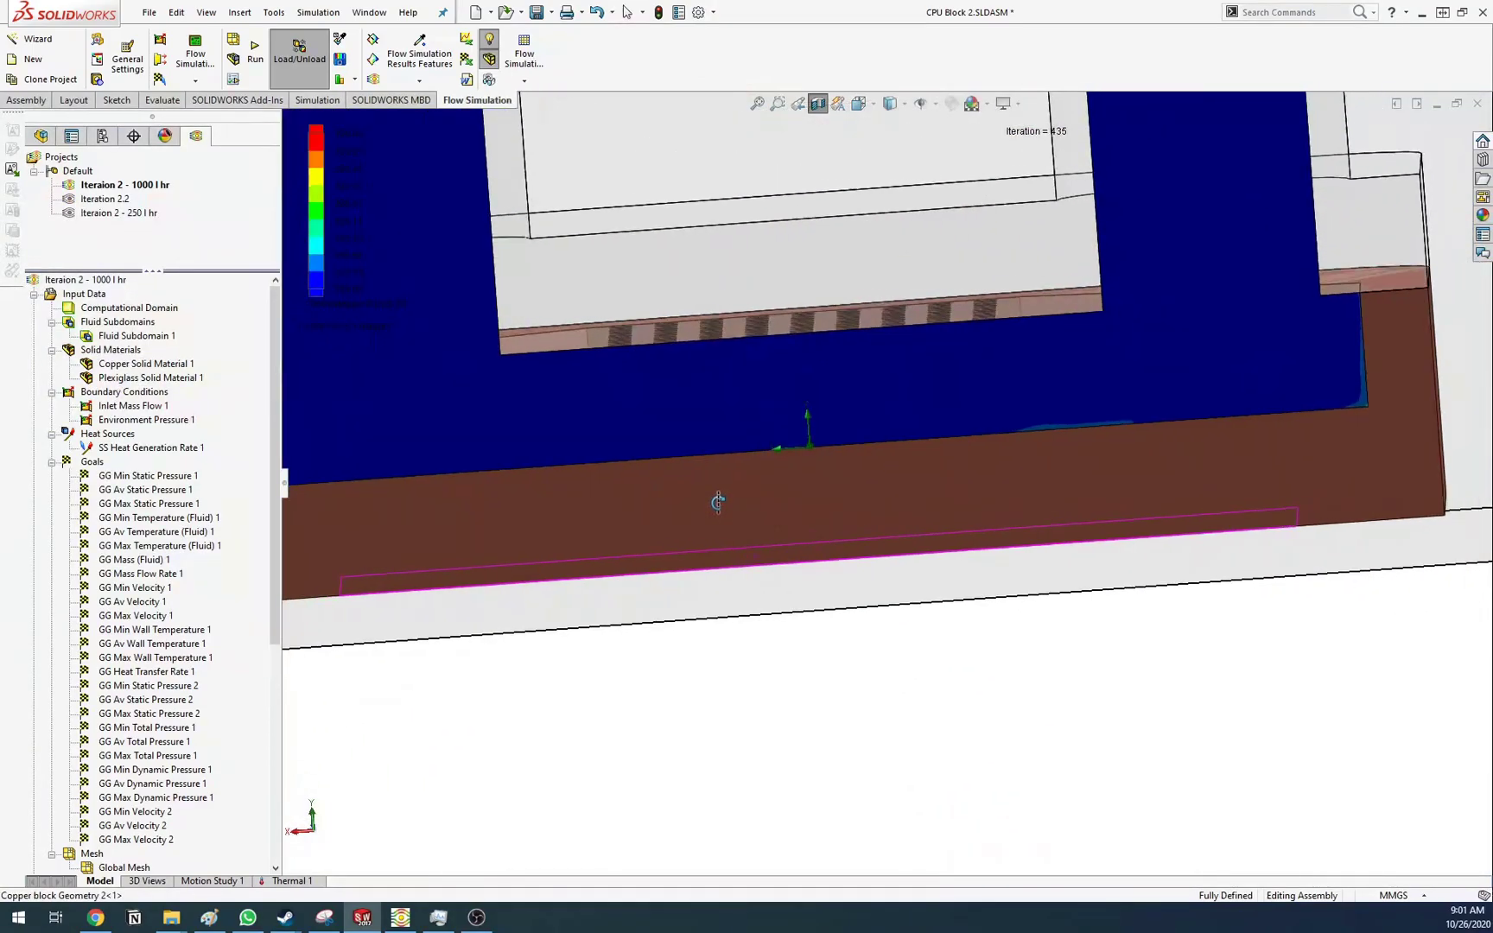
scroll(916, 633, "up", 4)
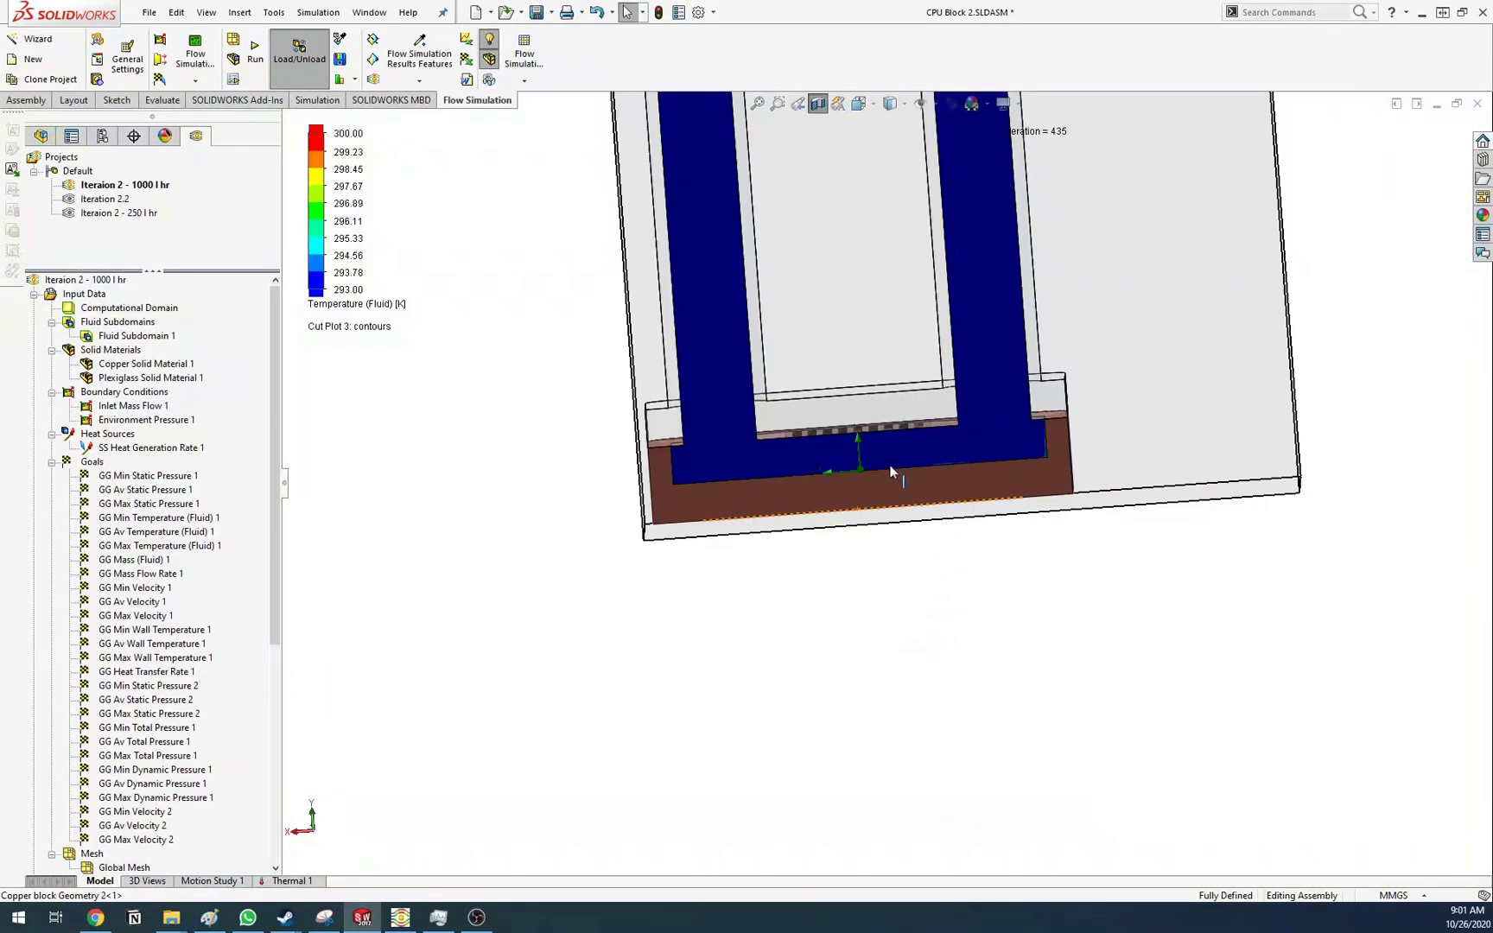
left_click(331, 136)
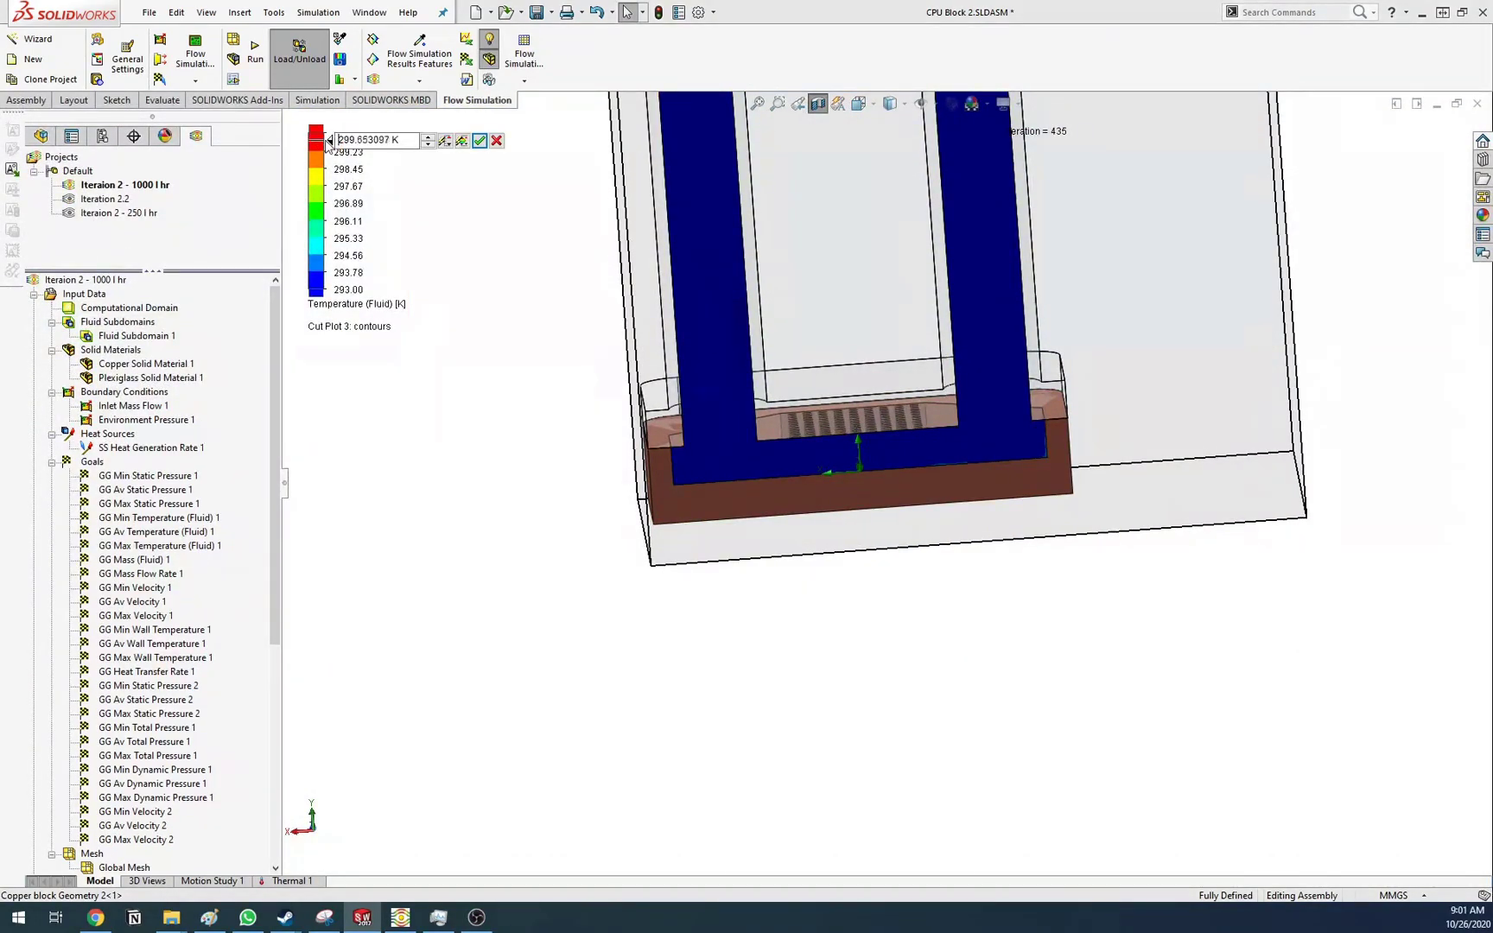
left_click_drag(324, 158, 324, 242)
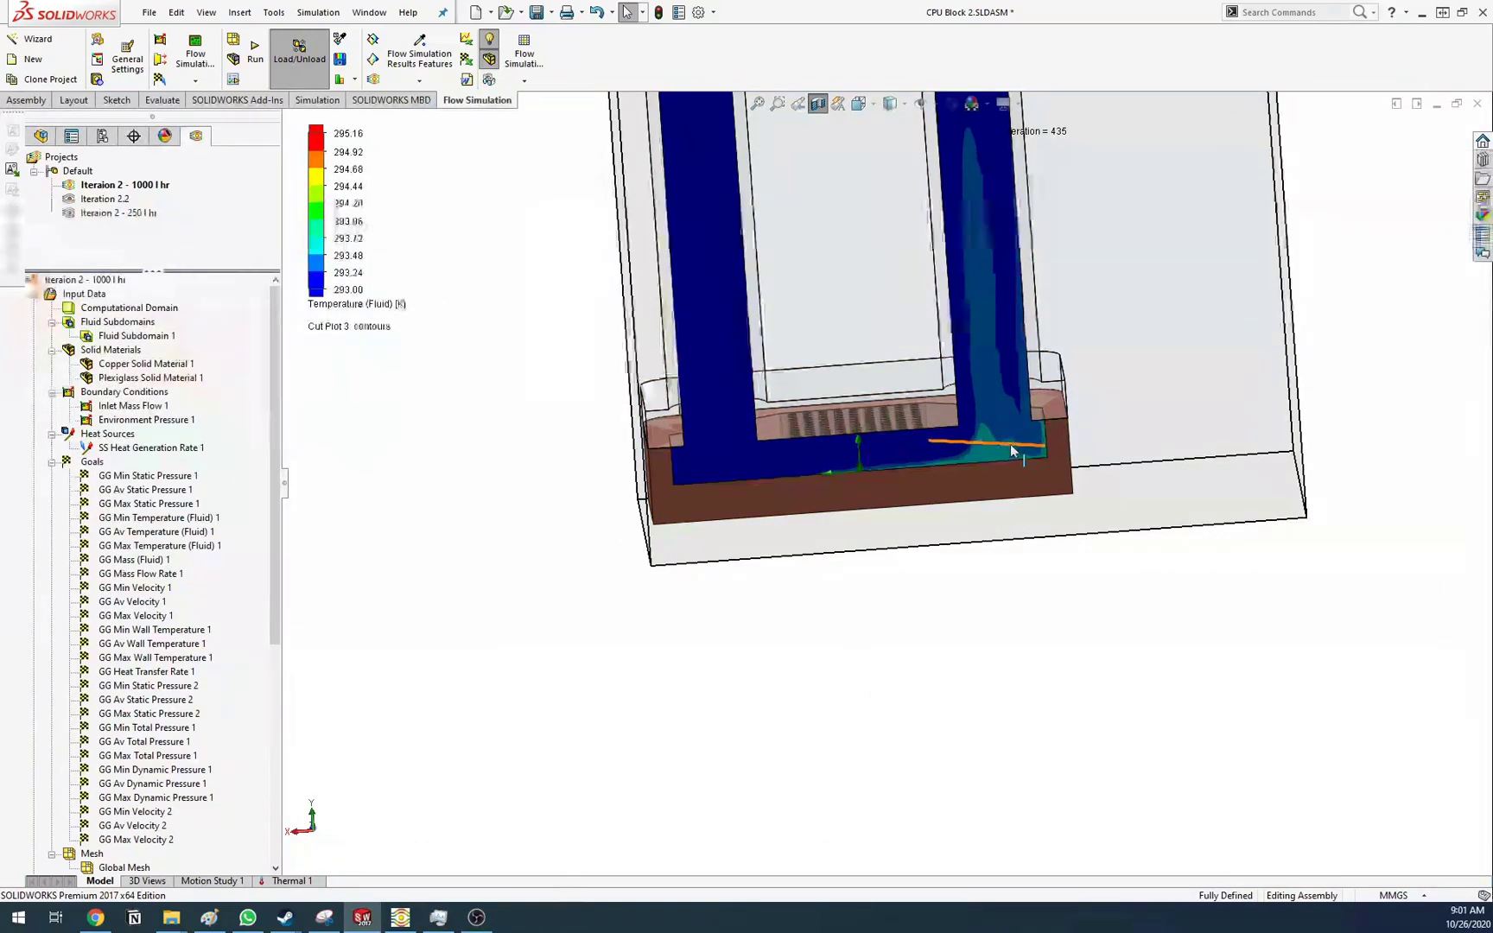
scroll(999, 398, "down", 5)
middle_click_drag(989, 531, 872, 518)
scroll(1024, 543, "up", 3)
scroll(864, 518, "up", 3)
middle_click_drag(810, 443, 956, 693)
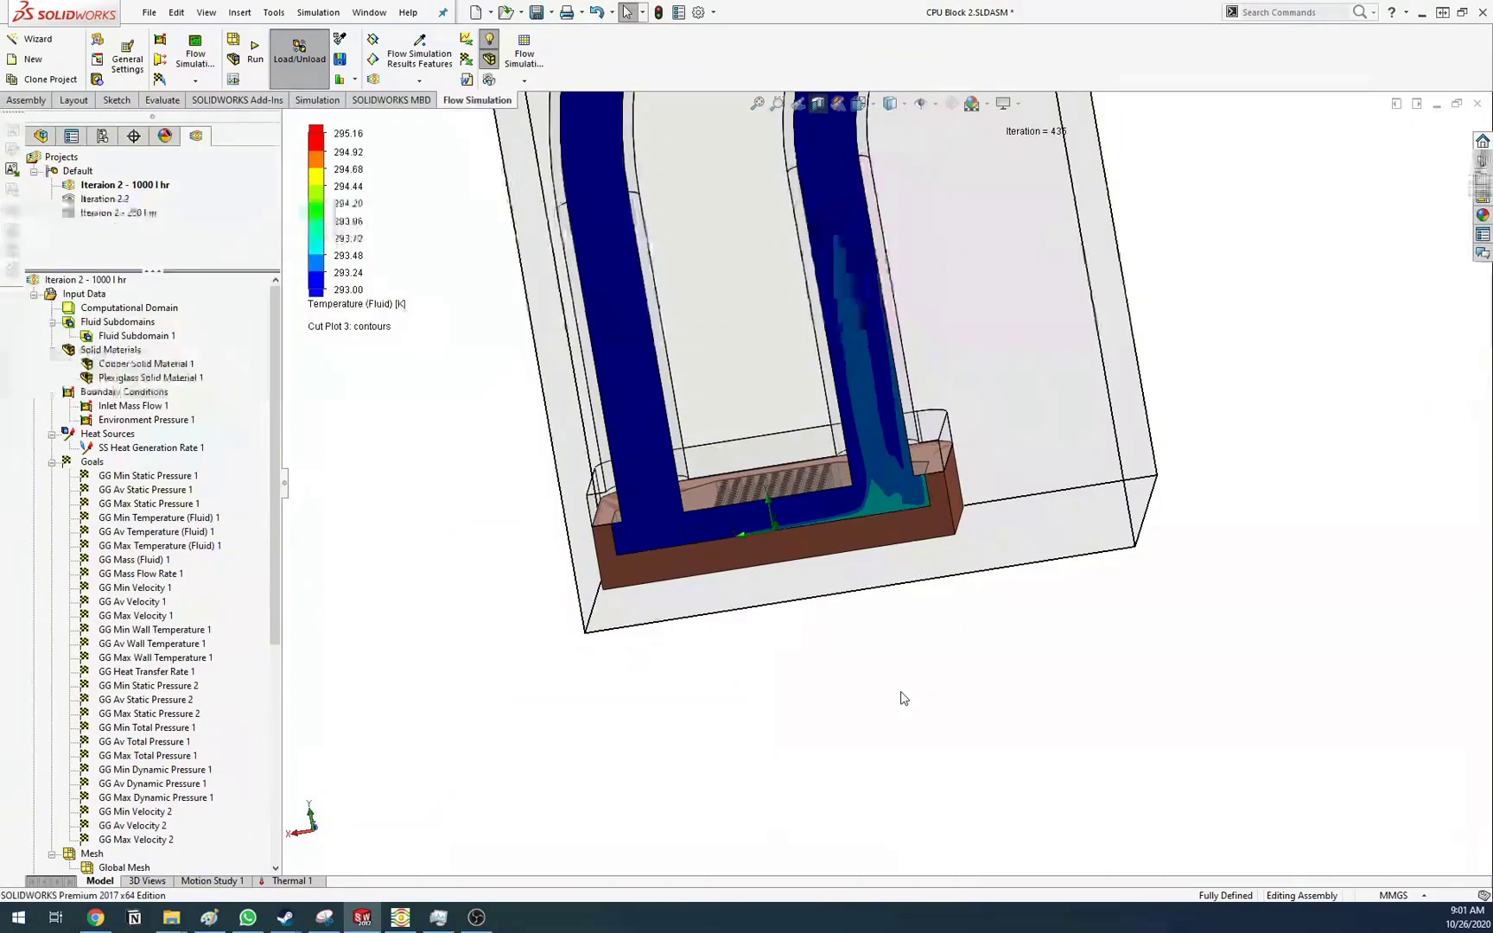
Activate the Iteraion 2 - 250 l hr project and hide its solid temperature plot, Cut Plot 3
right_click(136, 213)
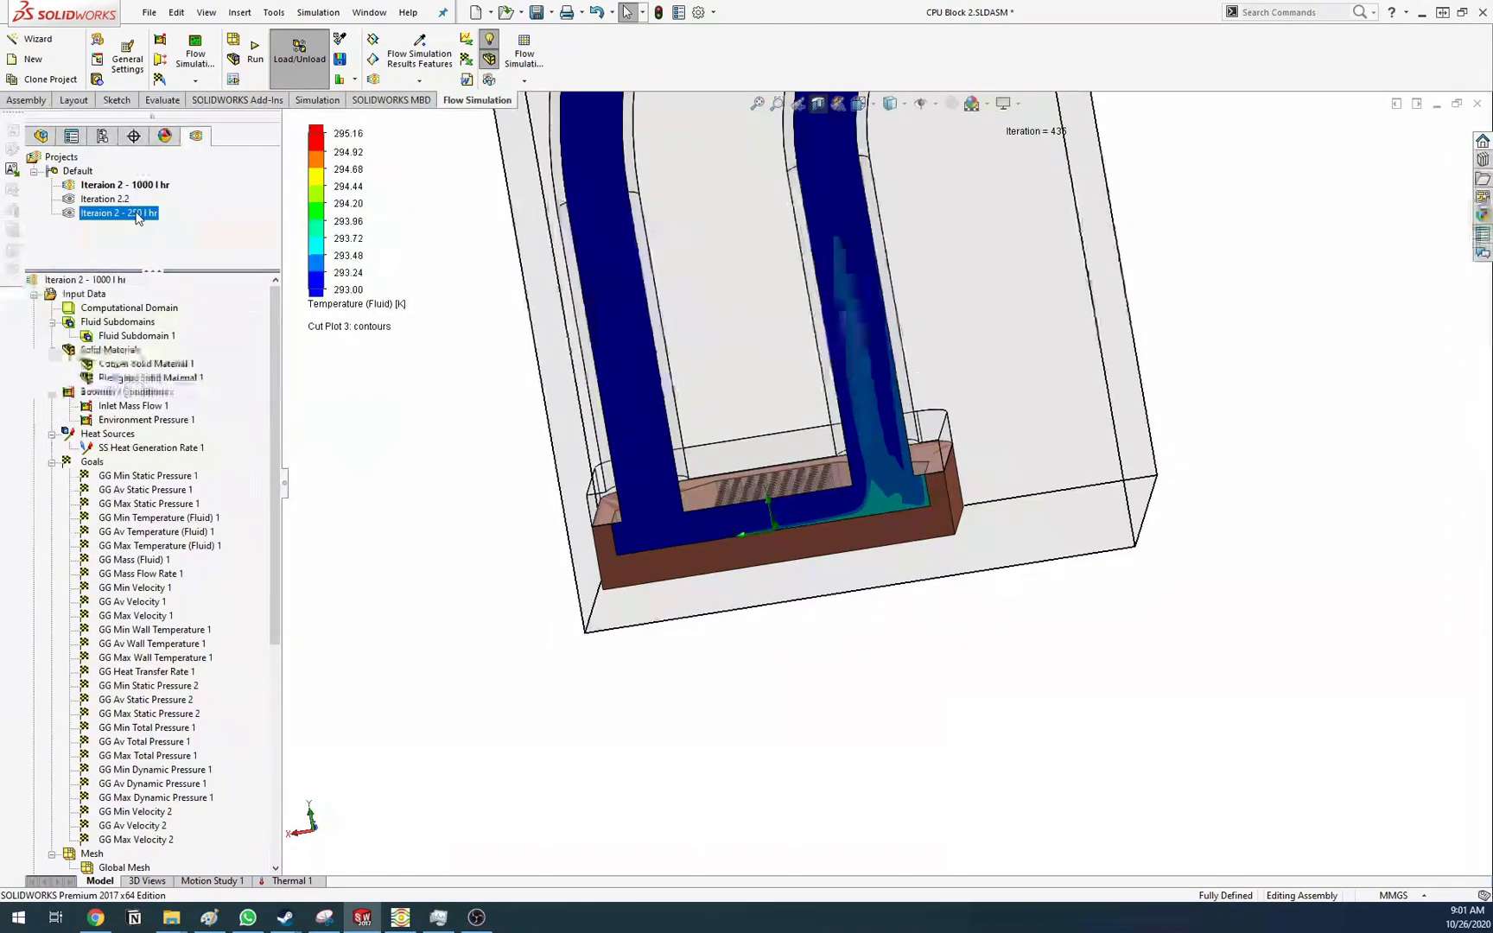
left_click(170, 222)
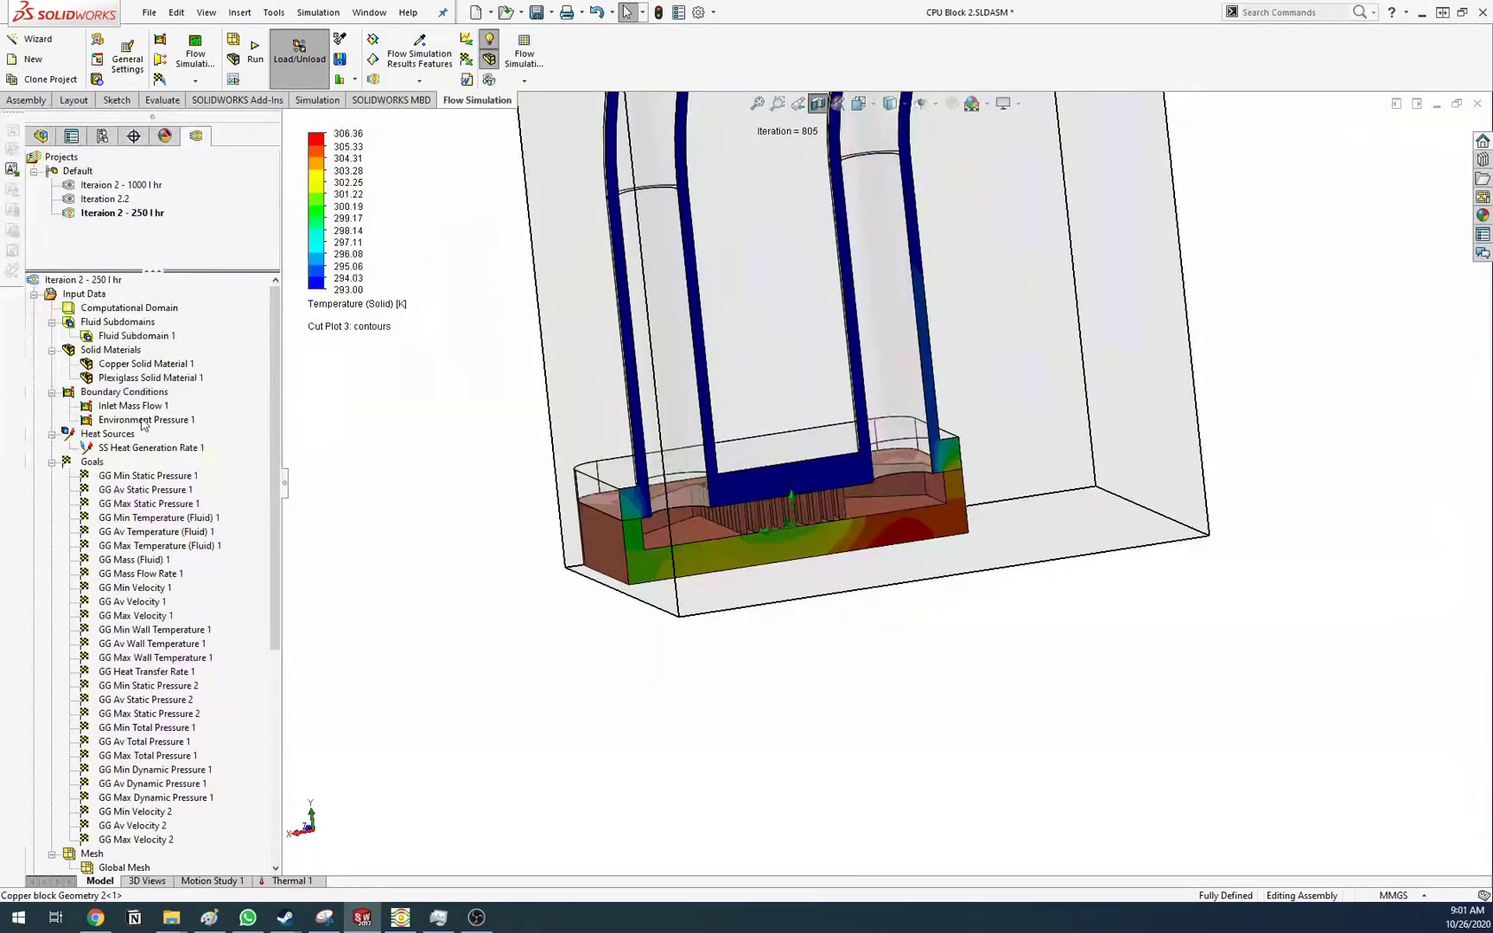
scroll(145, 330, "down", 8)
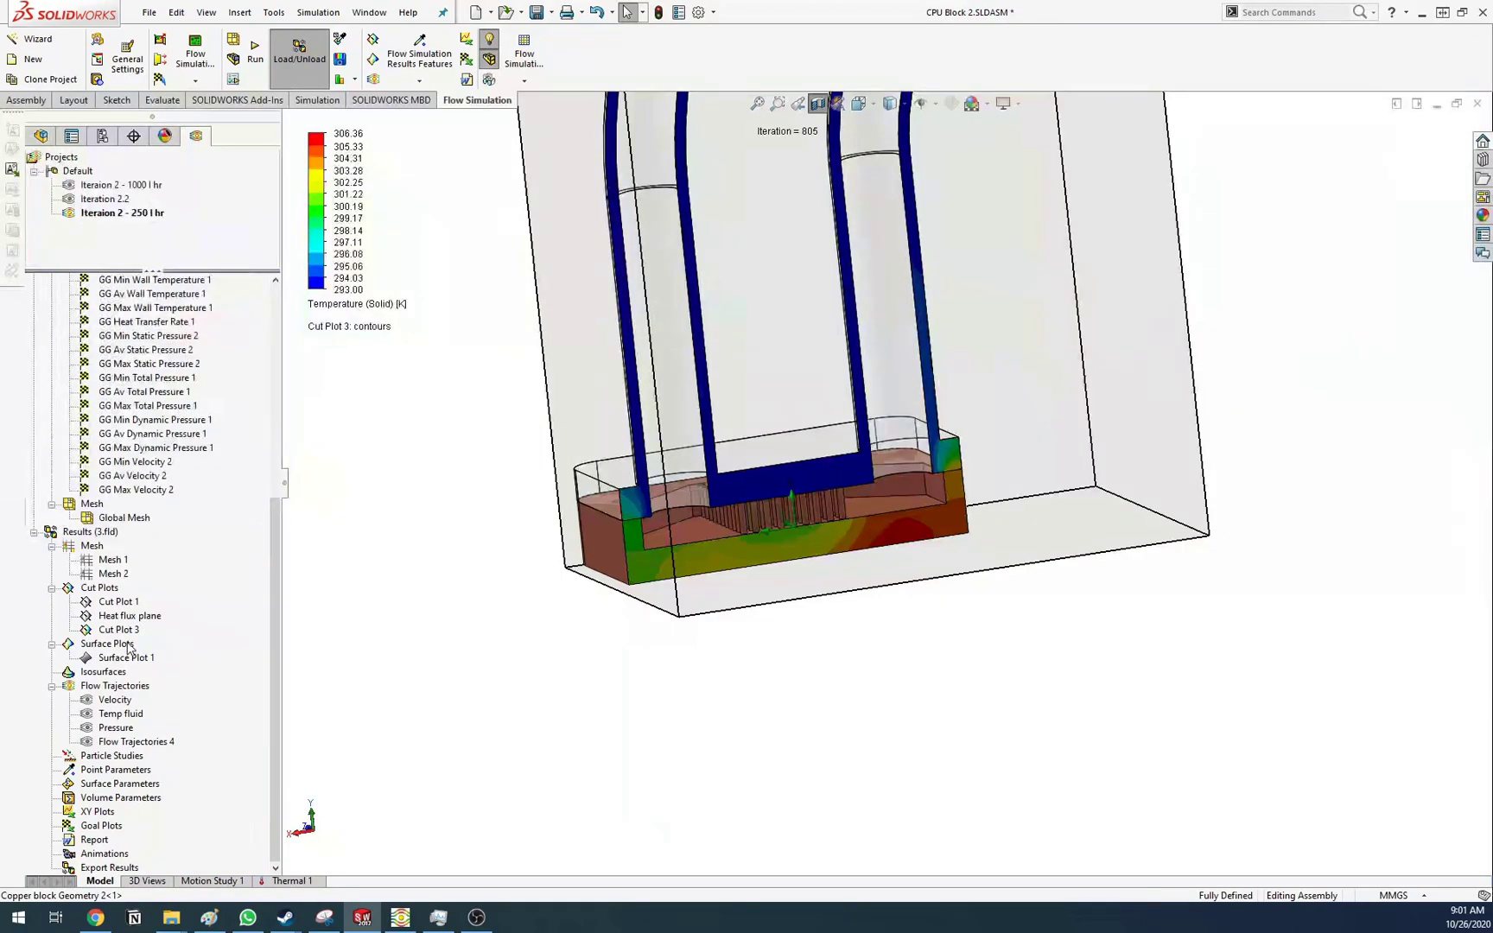
right_click(127, 632)
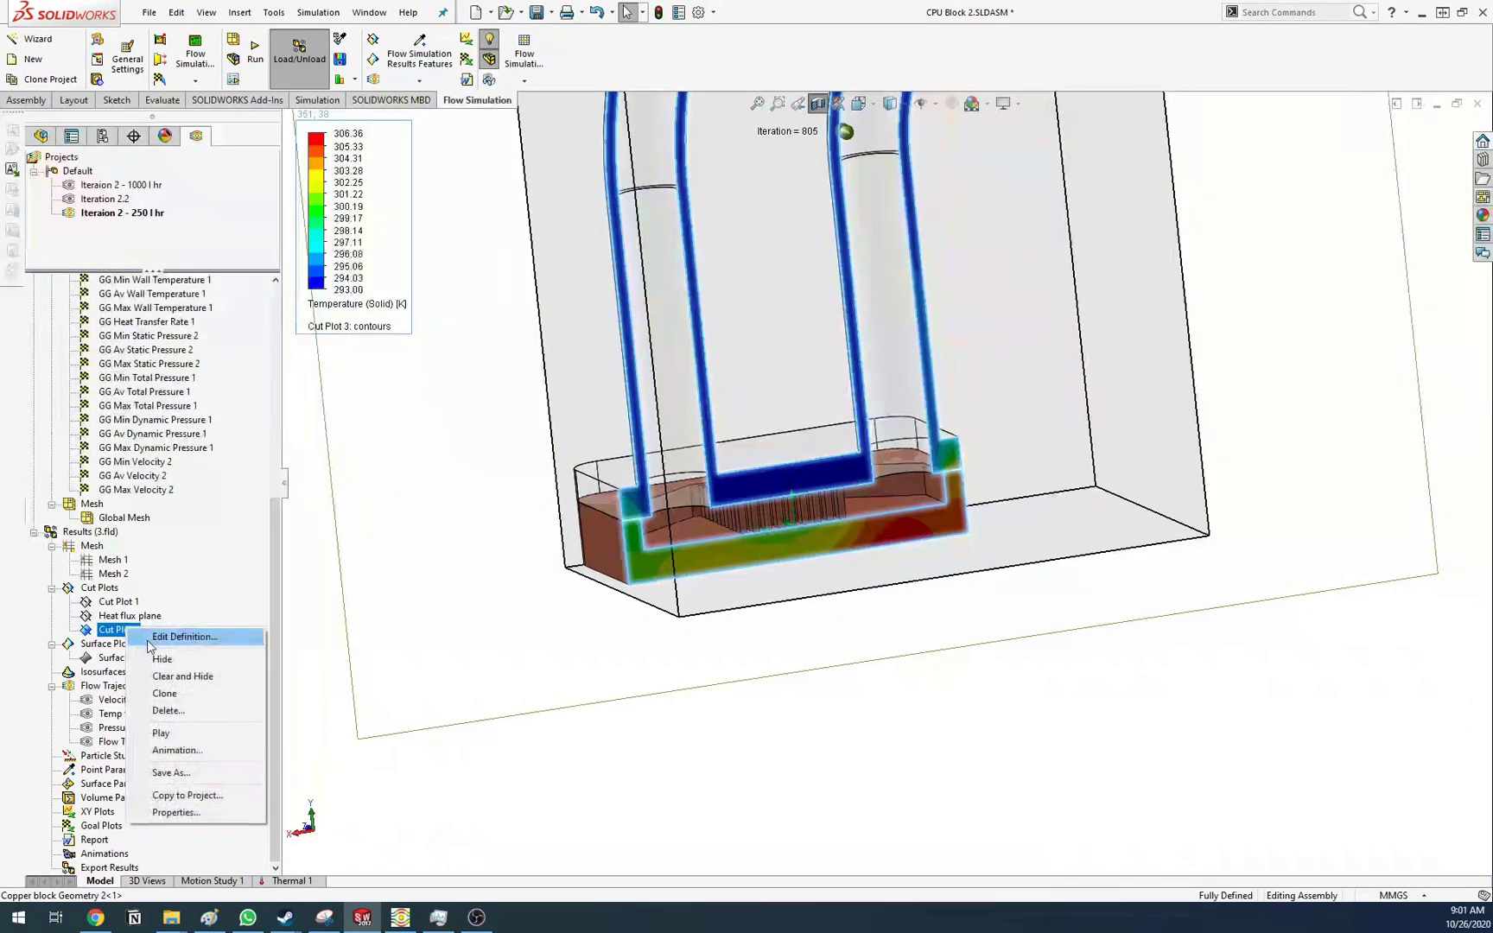
left_click(154, 655)
Show the Heat flux plane cut plot and set its scale minimum to 9.736e-006 W/m^2
right_click(120, 617)
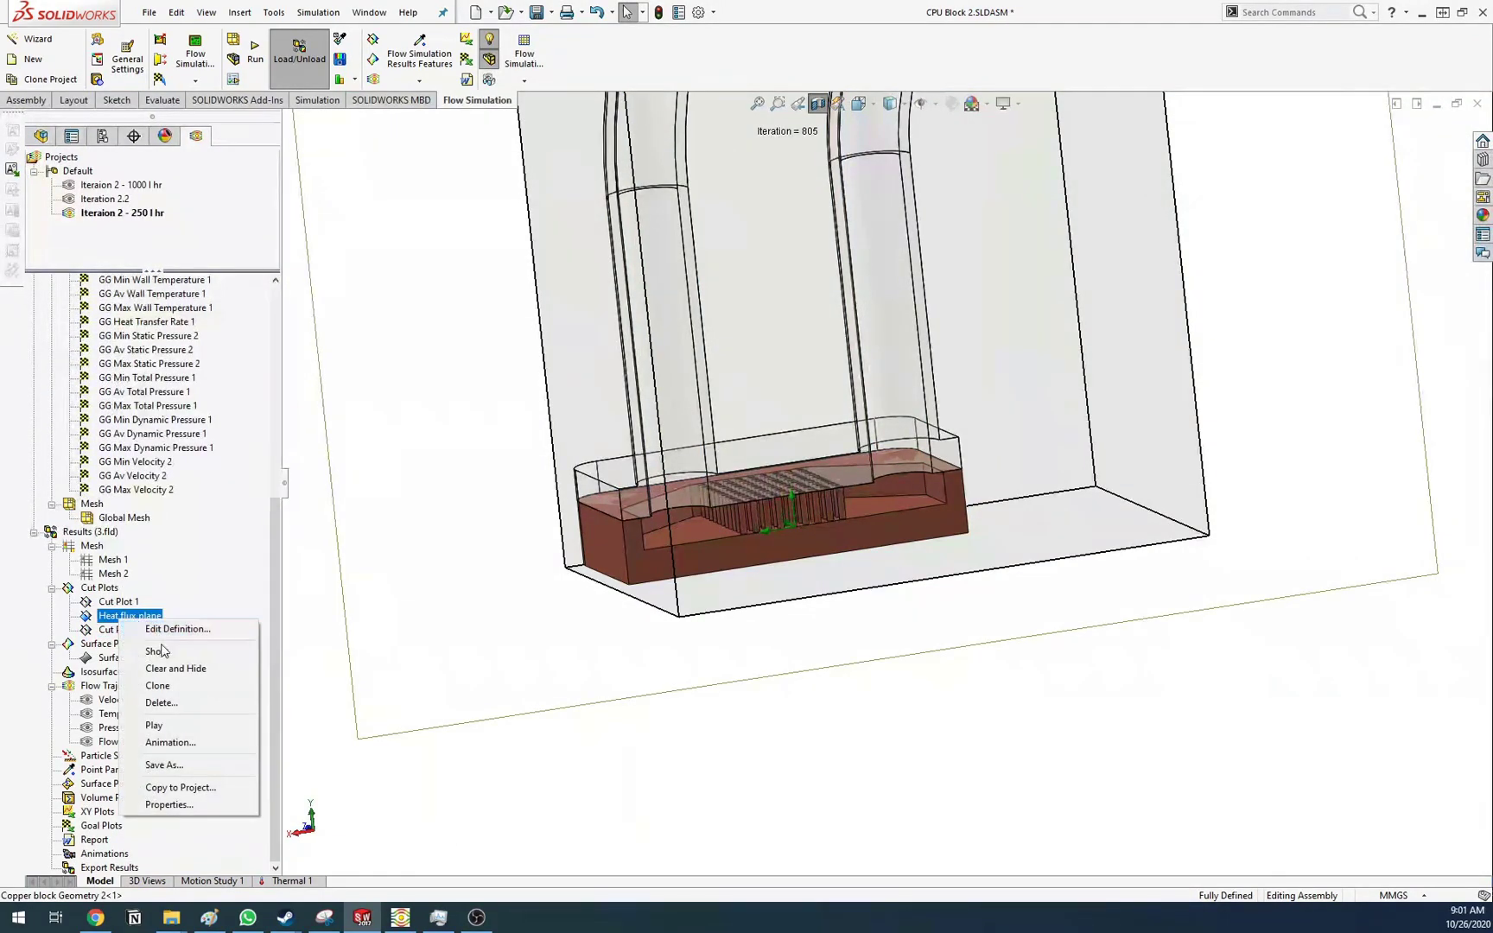
left_click(165, 653)
middle_click_drag(884, 681, 850, 703)
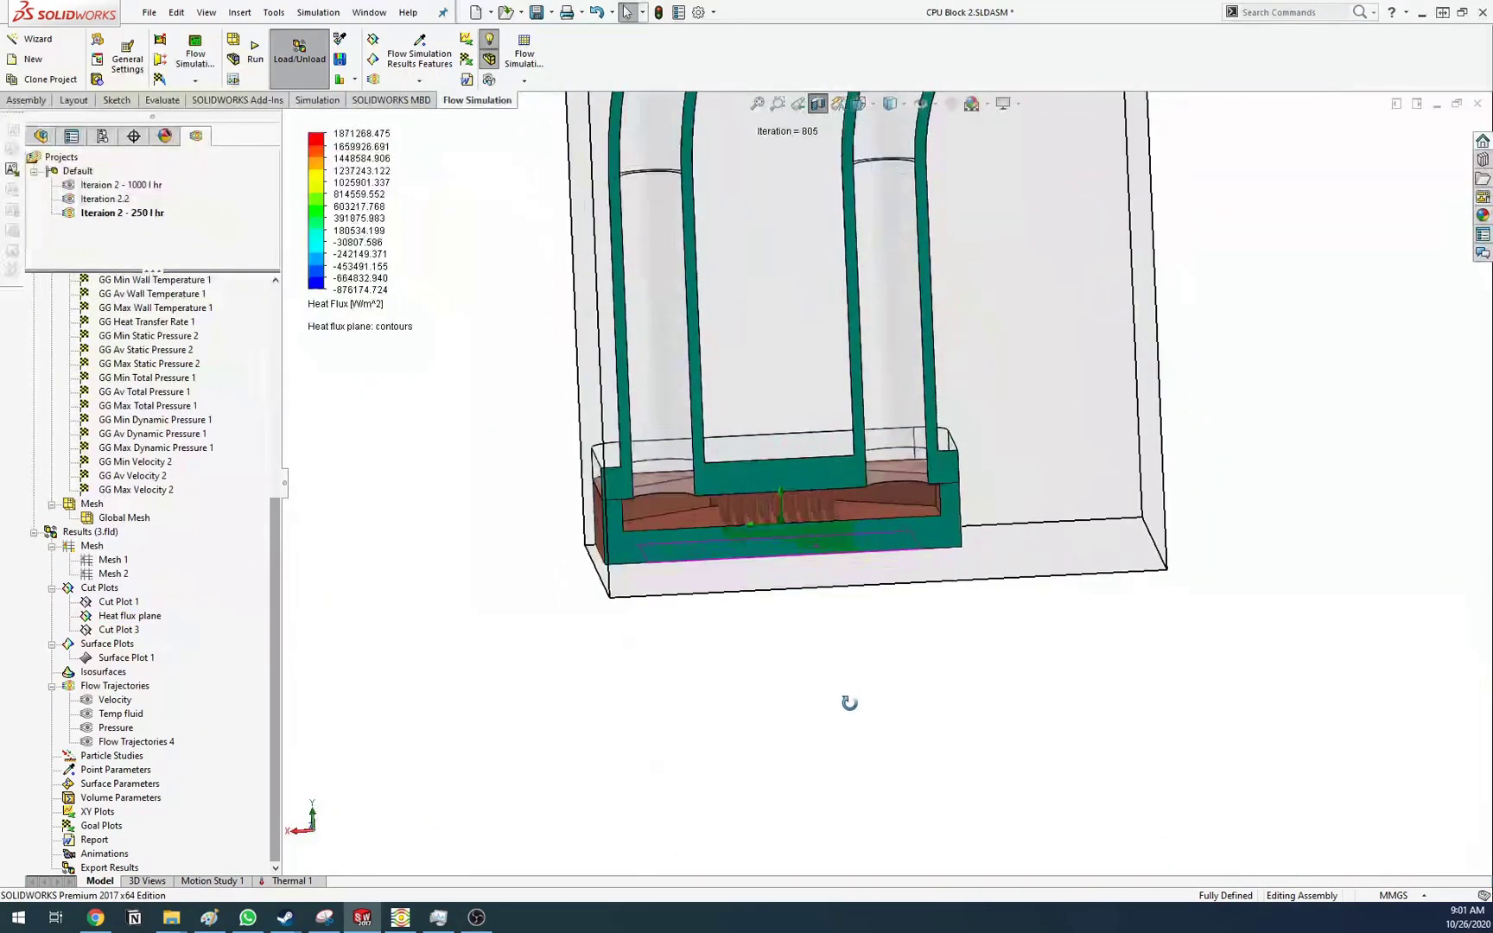
scroll(868, 498, "up", 2)
scroll(816, 358, "down", 4)
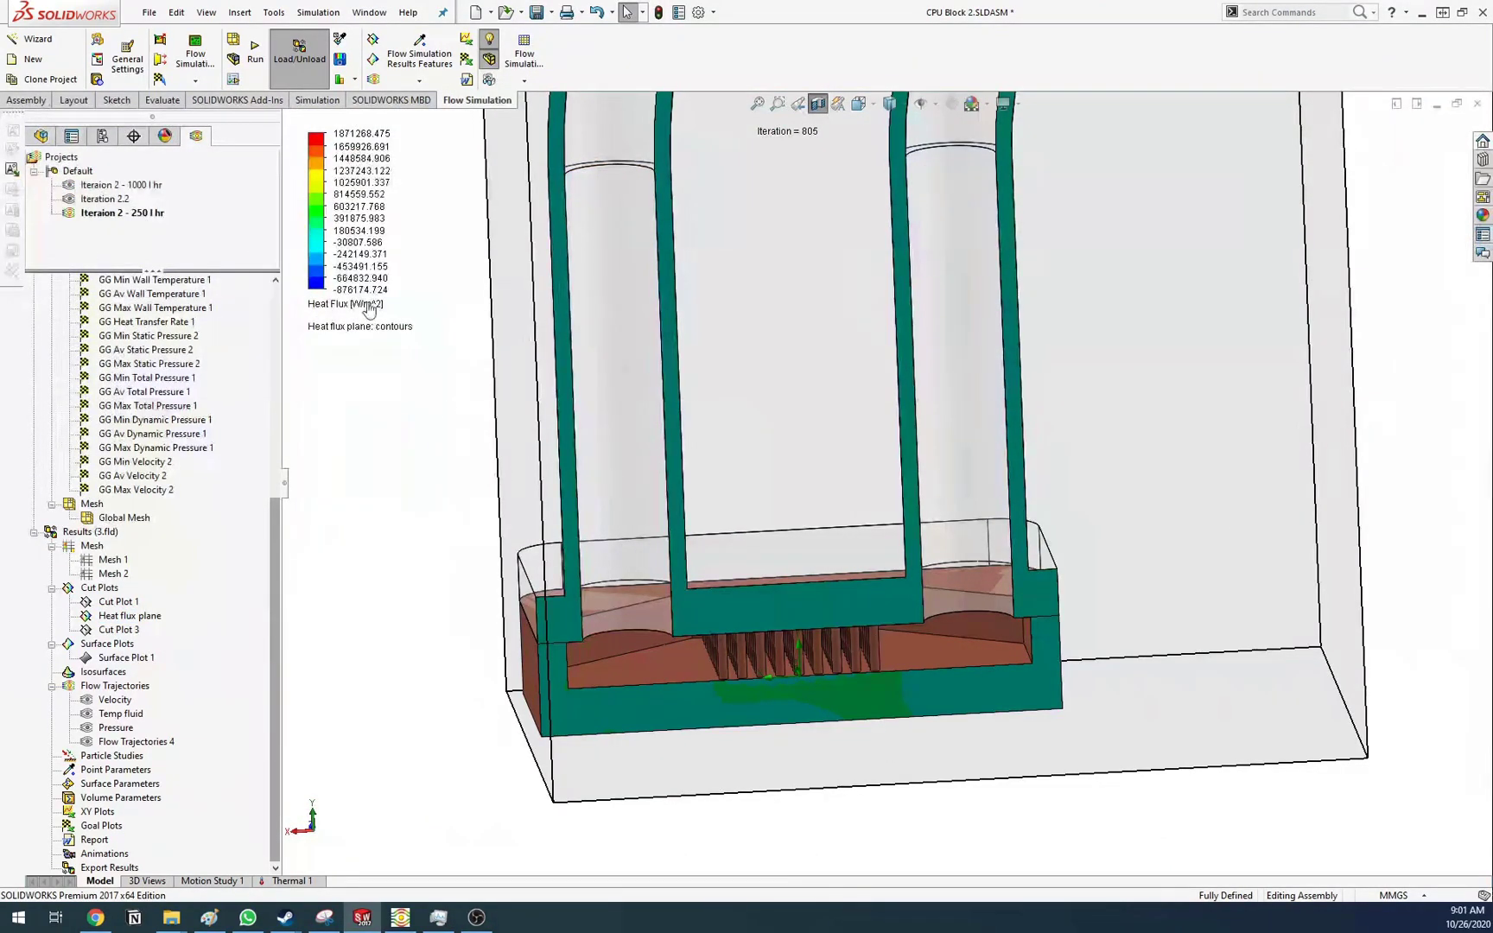
double_click(346, 264)
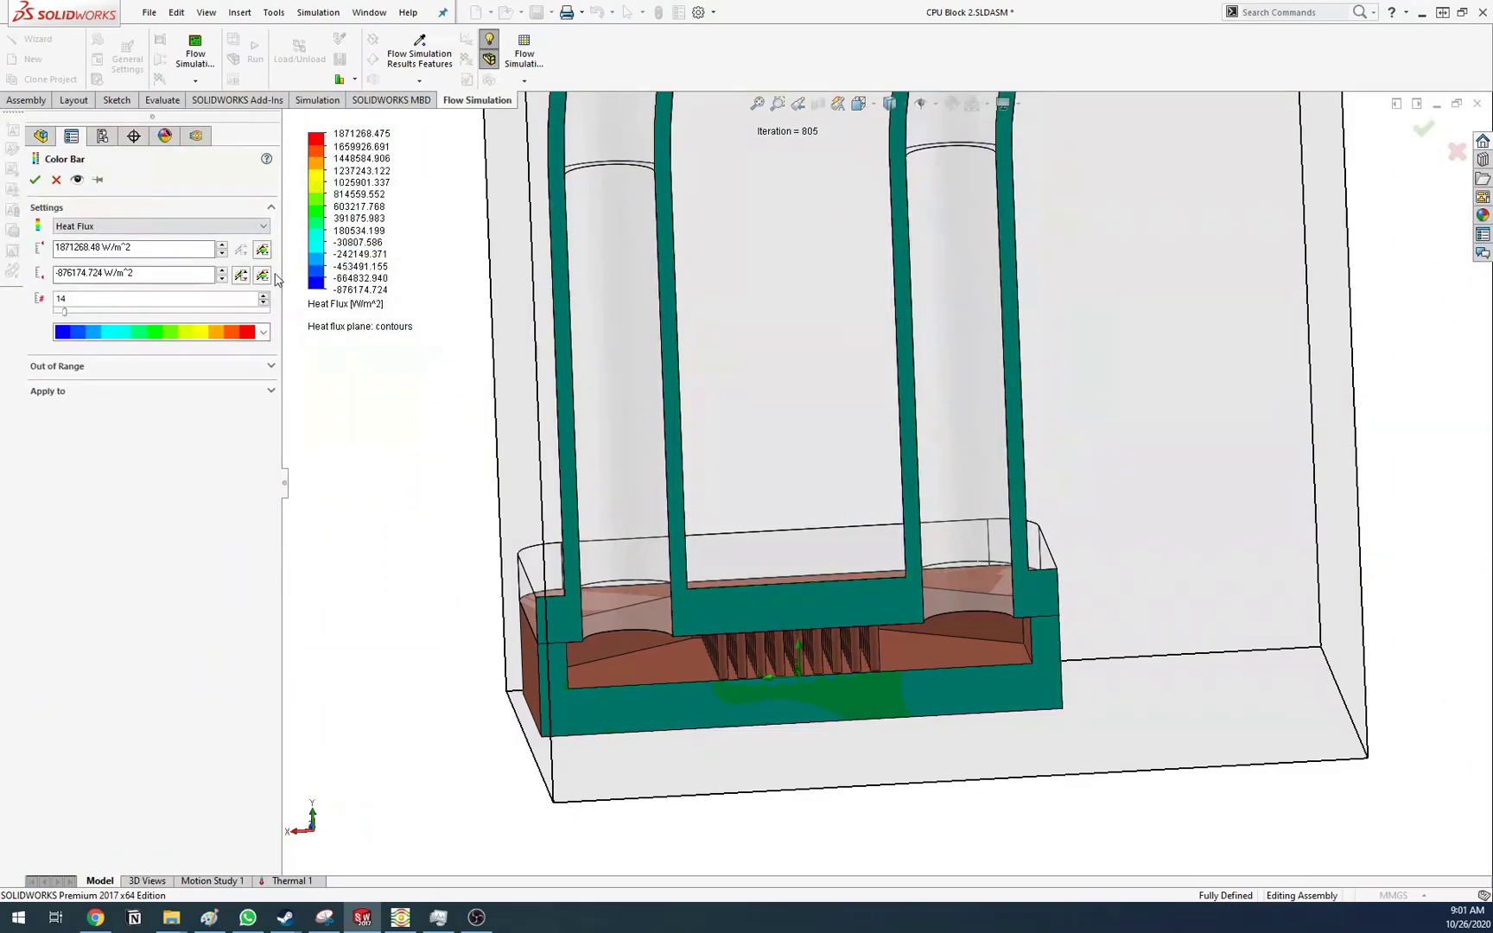
left_click(35, 180)
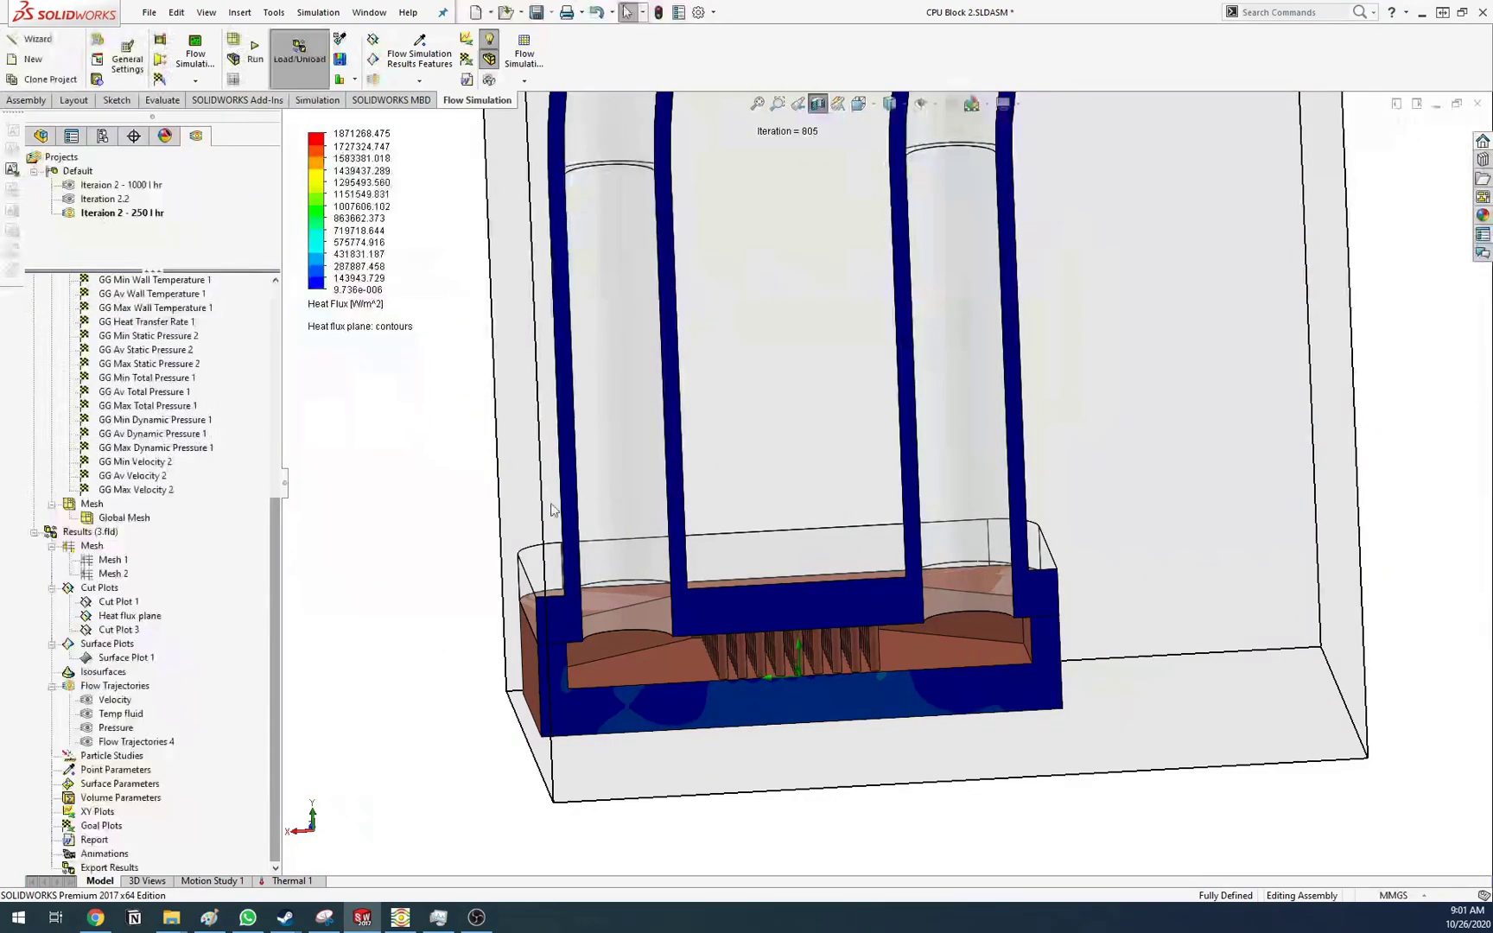
Hide the Heat flux plane cut plot and show the fluid temperature contours of Cut Plot 1
left_click(130, 615)
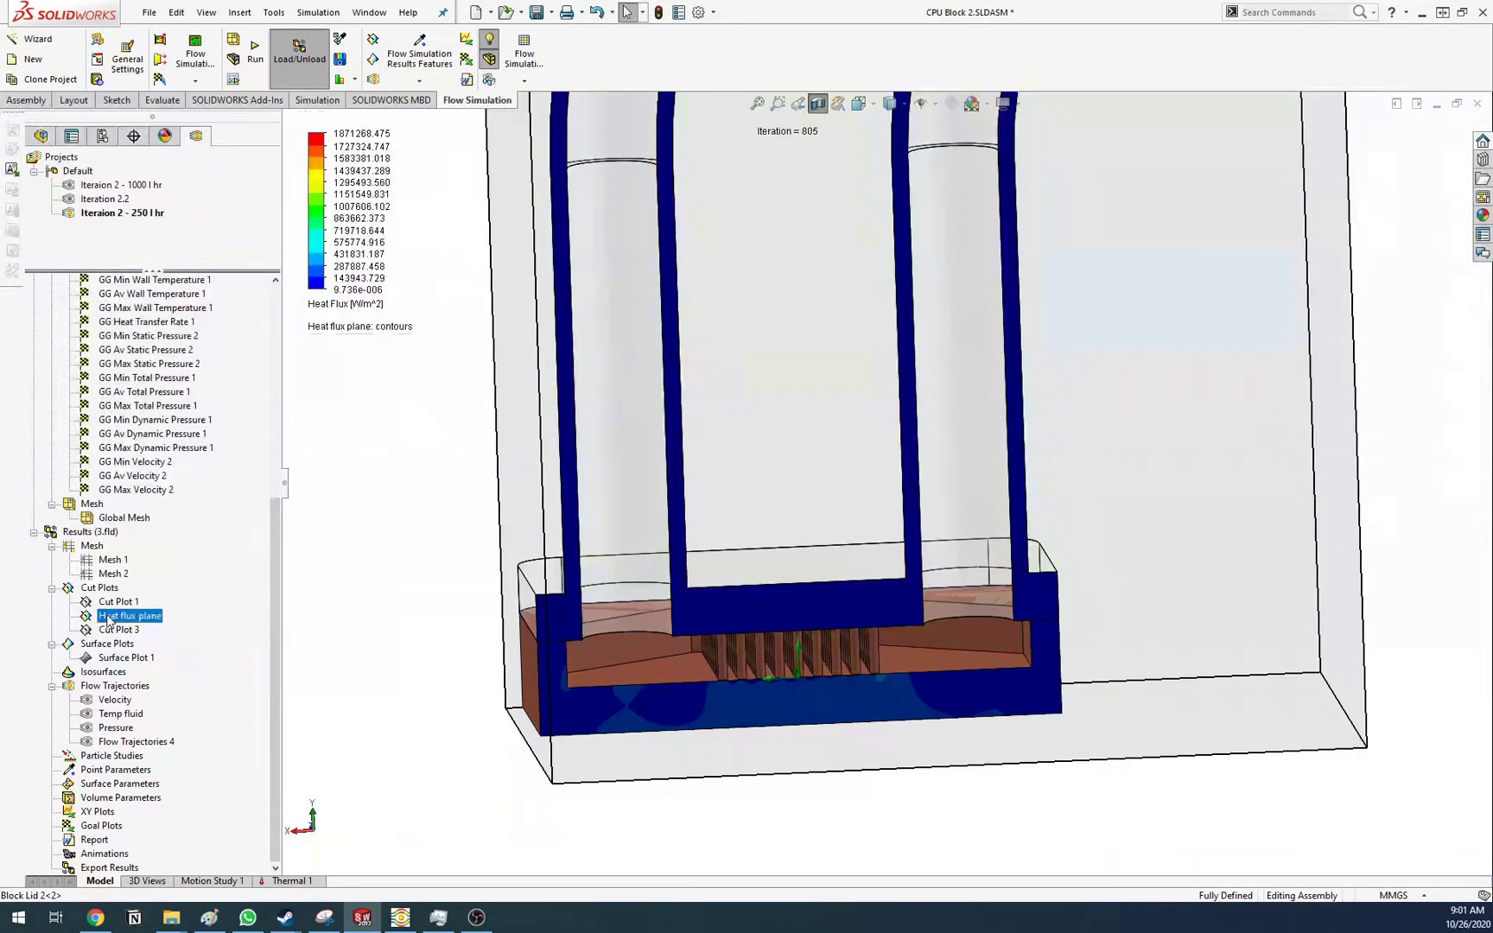
right_click(130, 615)
left_click(138, 644)
left_click(119, 593)
right_click(120, 600)
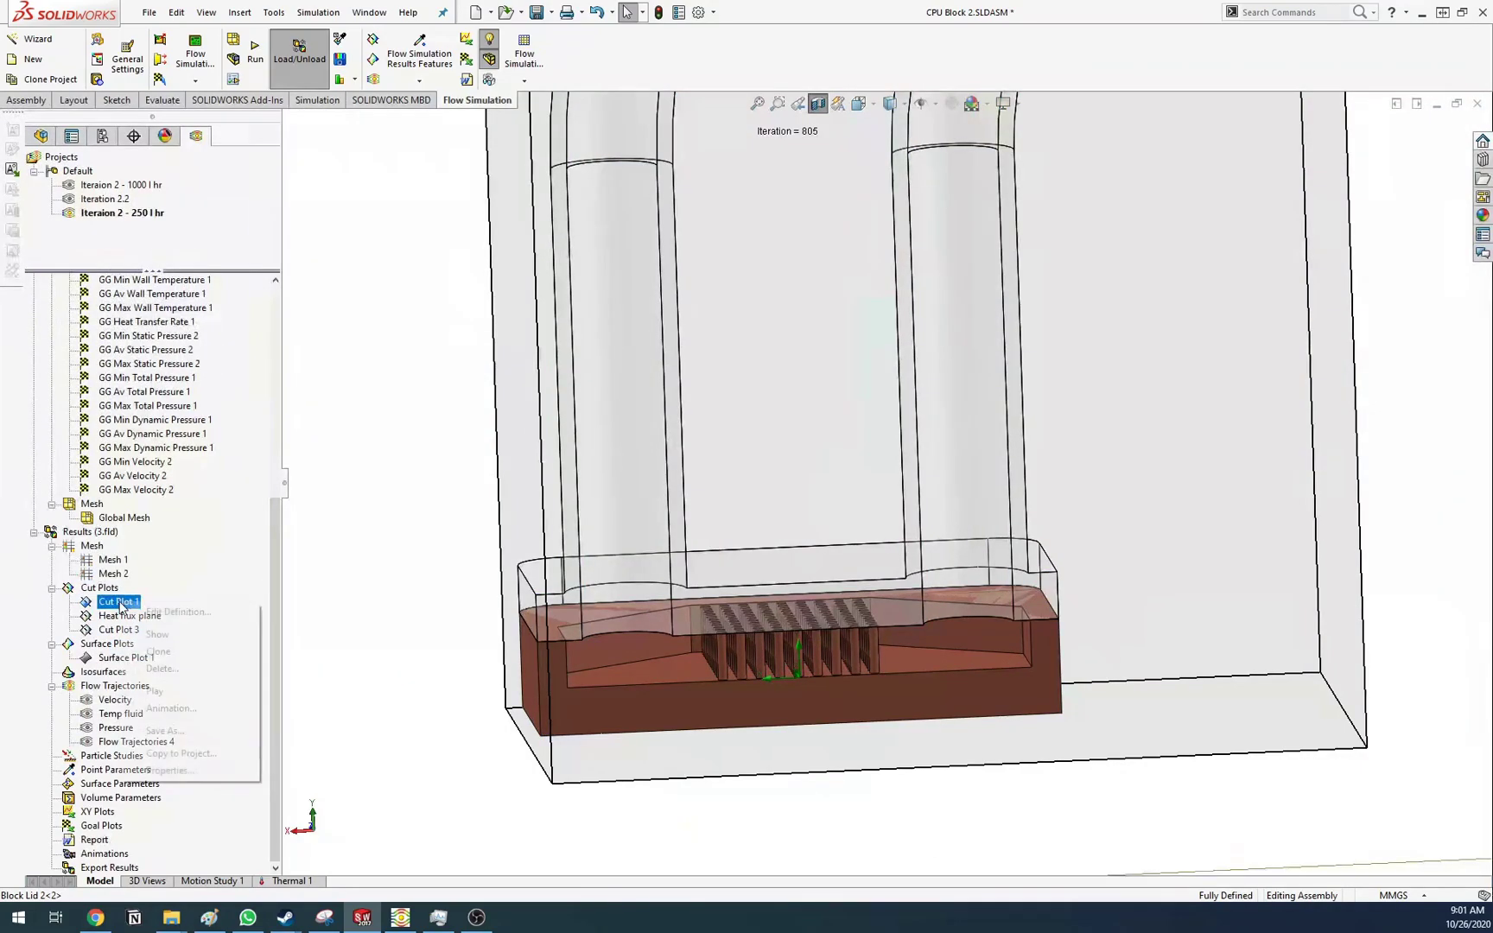
left_click(161, 635)
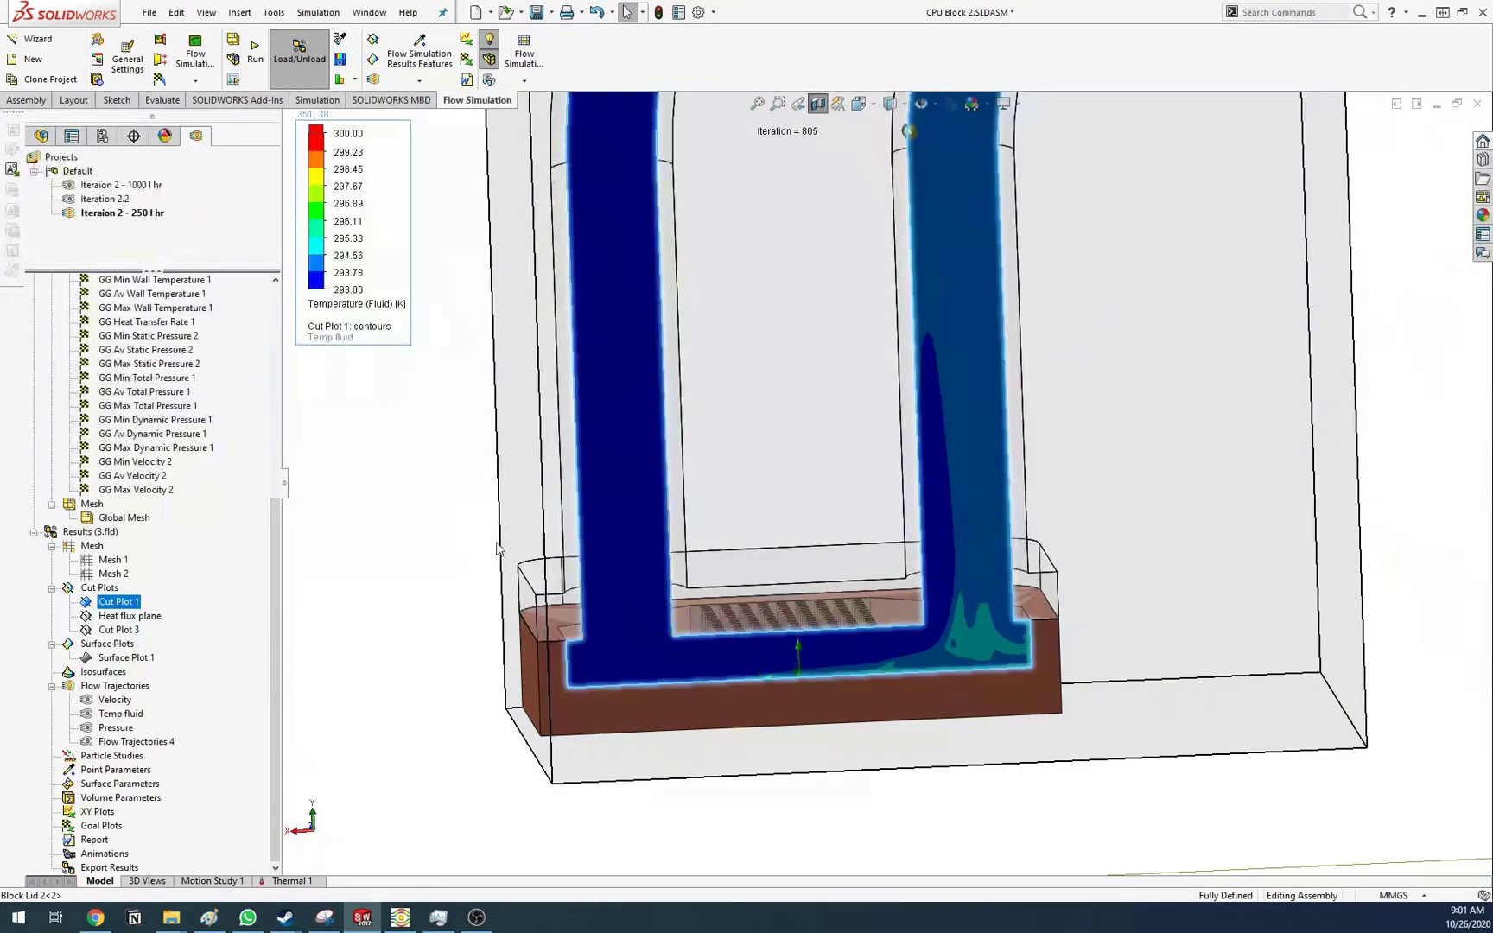
Hide Cut Plot 1 and display Surface Plot 1 with Heat Flux contours on the copper block's cavity floor
right_click(120, 601)
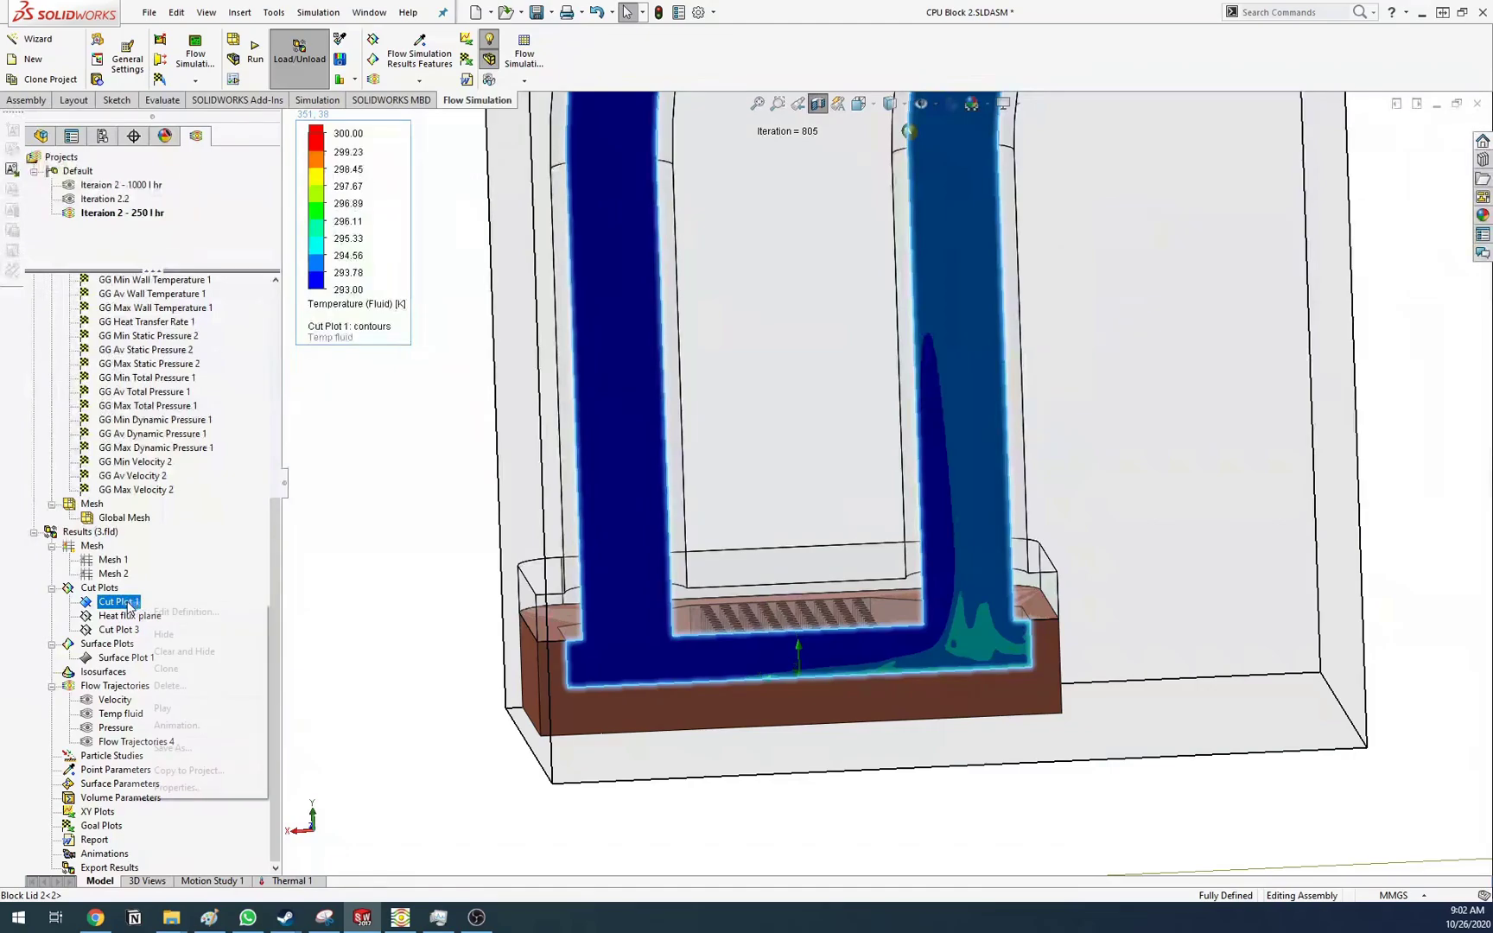
left_click(162, 637)
right_click(112, 657)
left_click(160, 511)
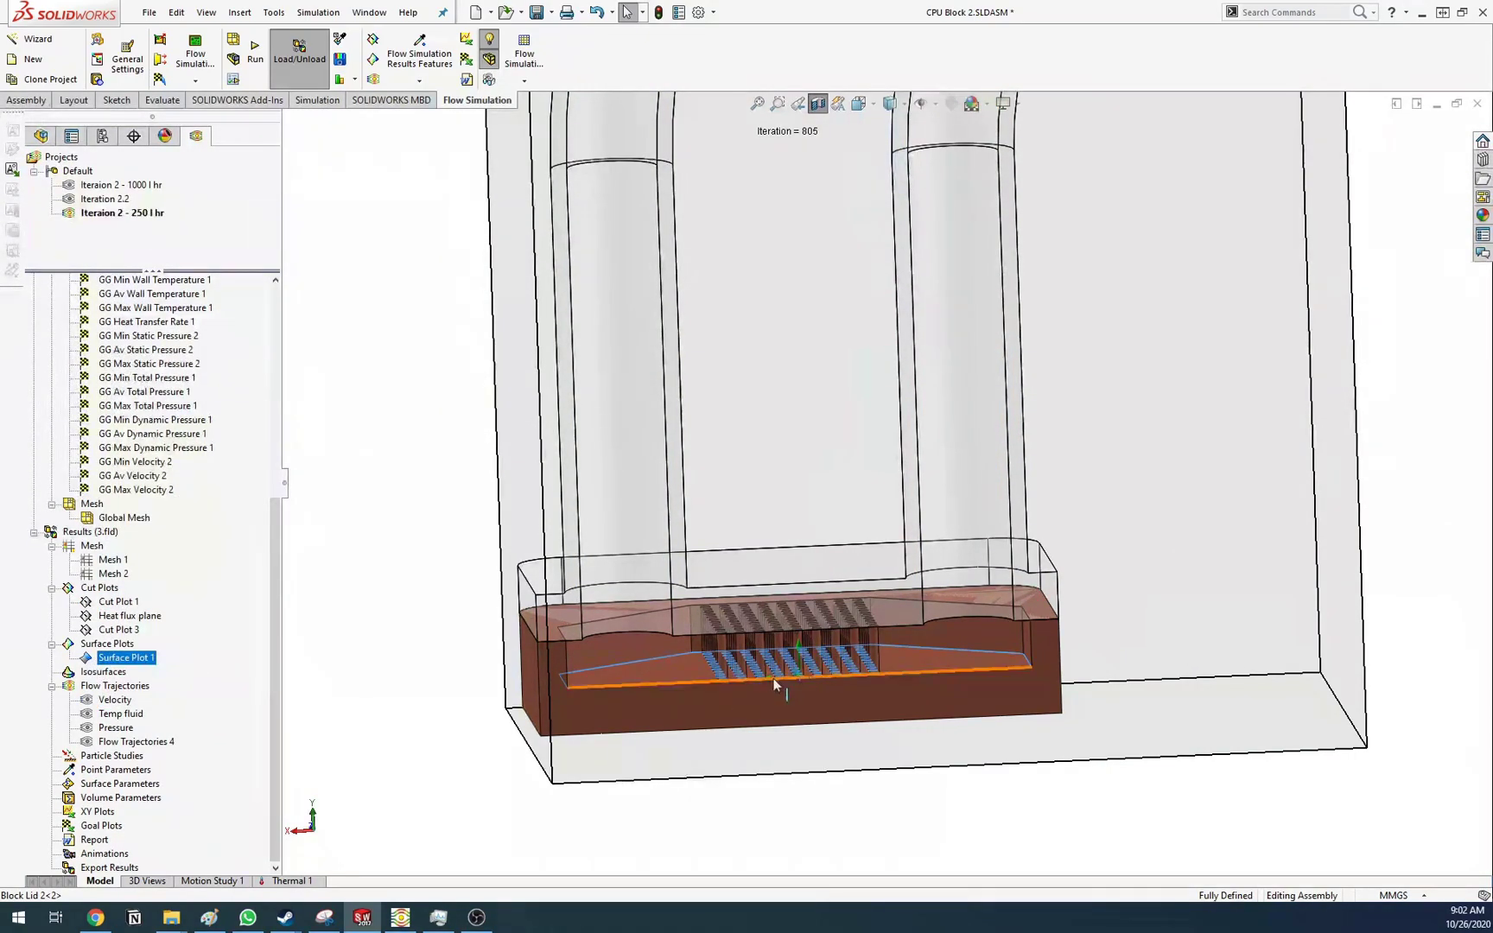
middle_click_drag(773, 684, 458, 710)
right_click(127, 664)
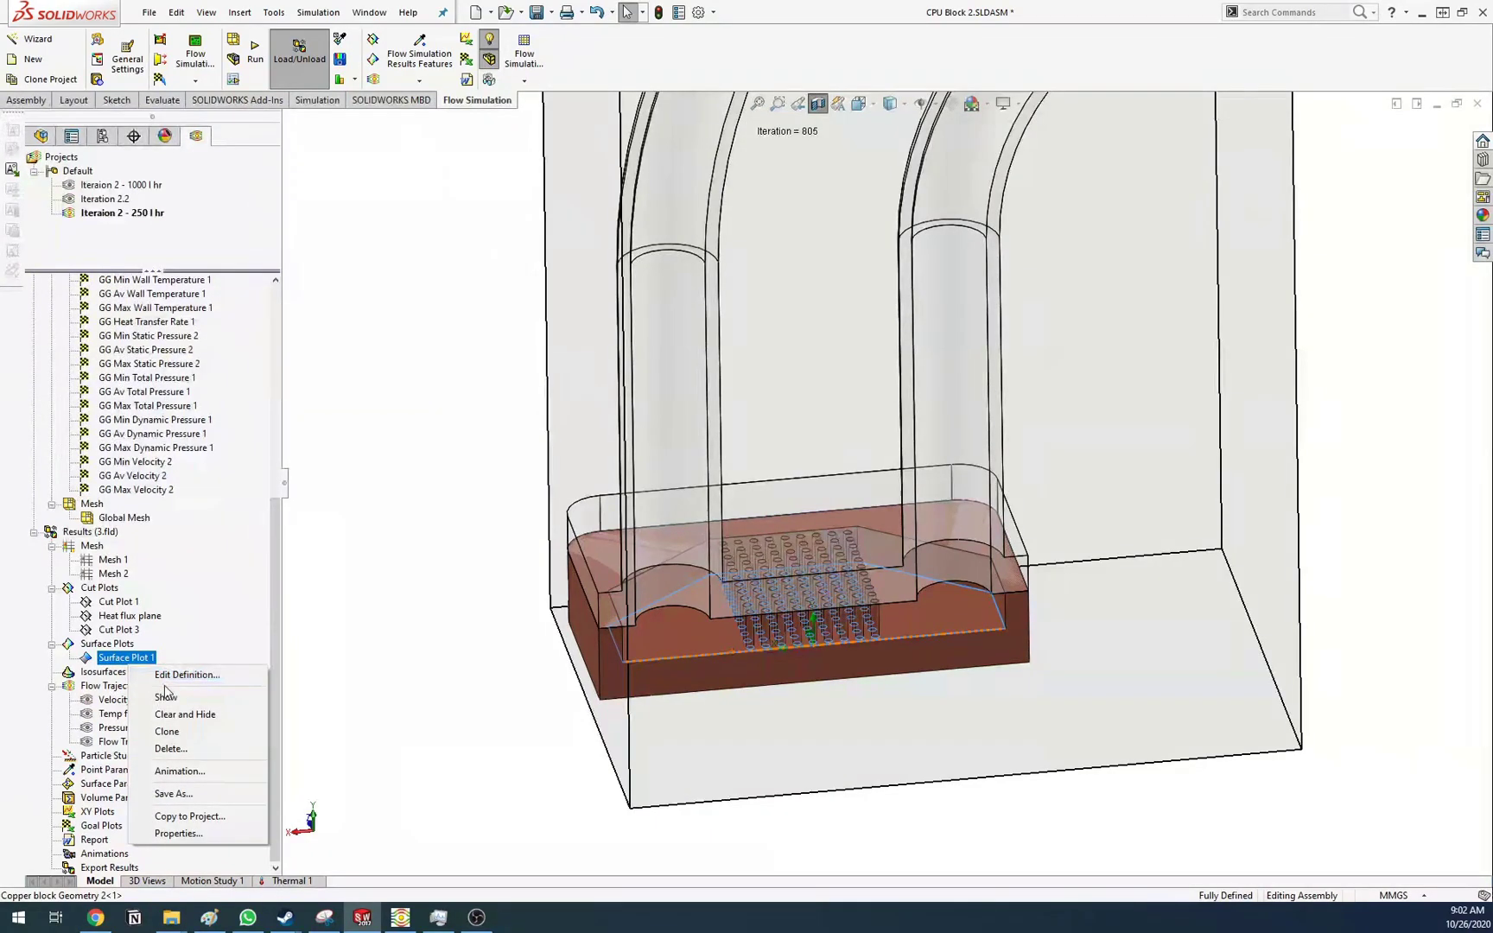
left_click(163, 679)
double_click(126, 657)
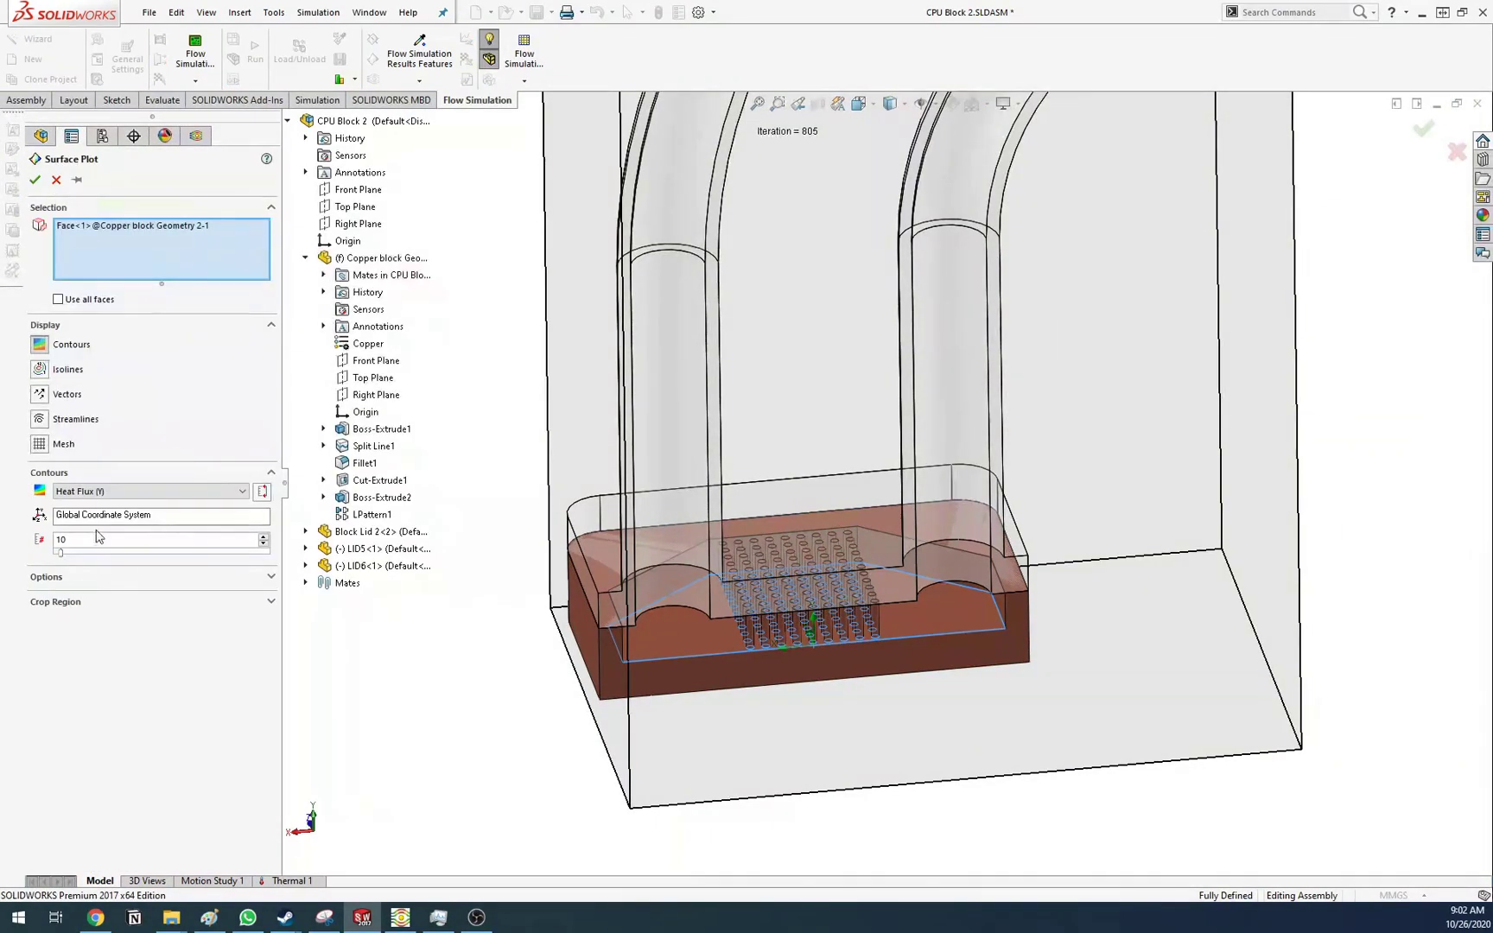
left_click(57, 180)
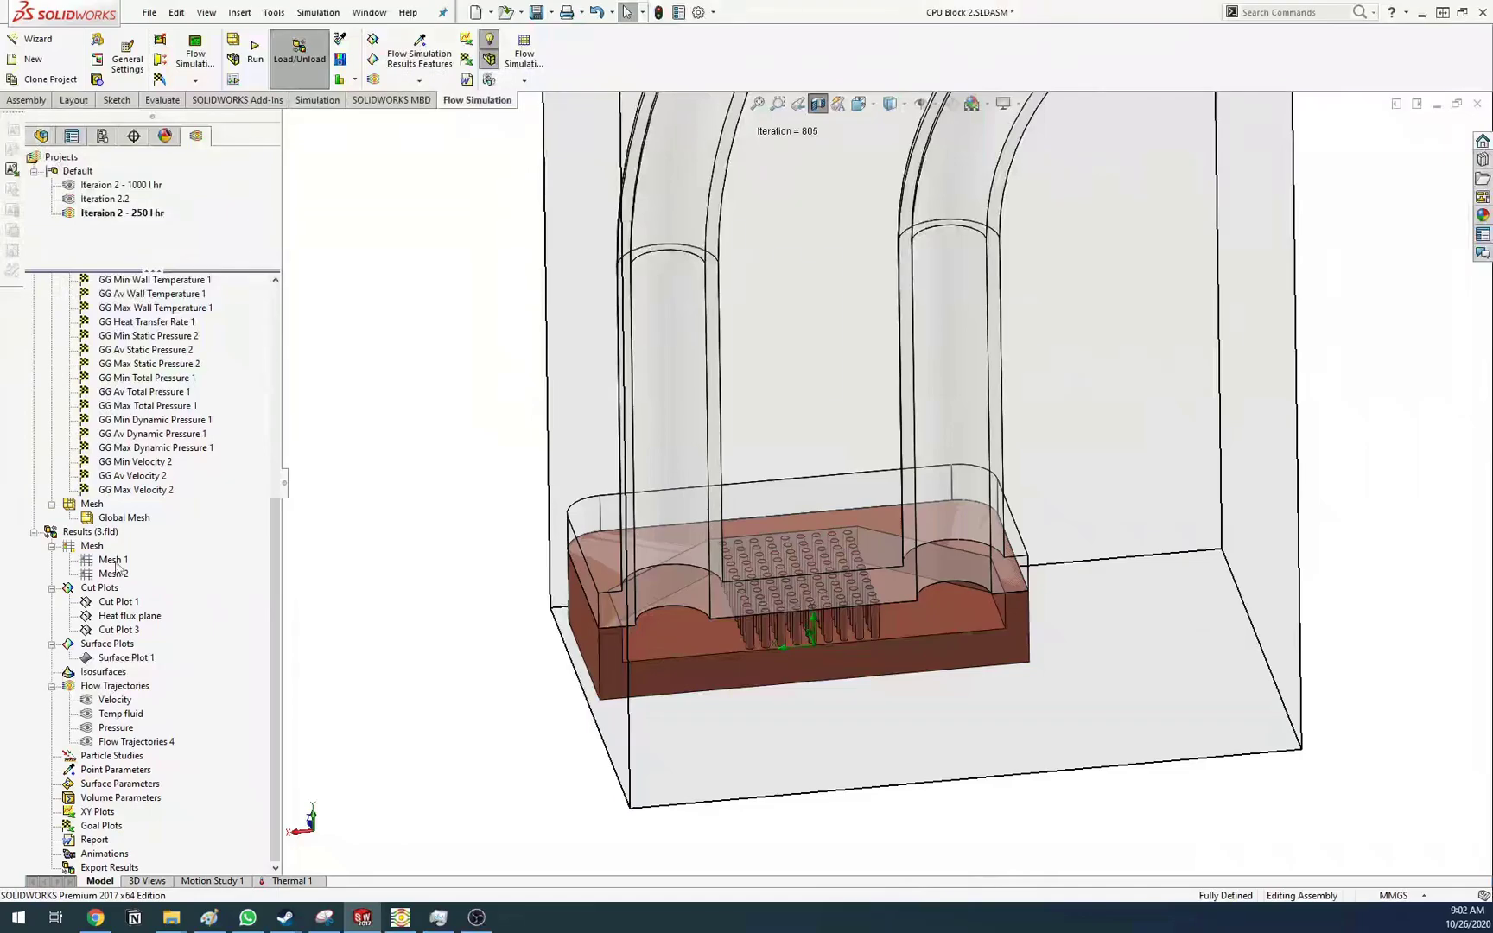
right_click(114, 659)
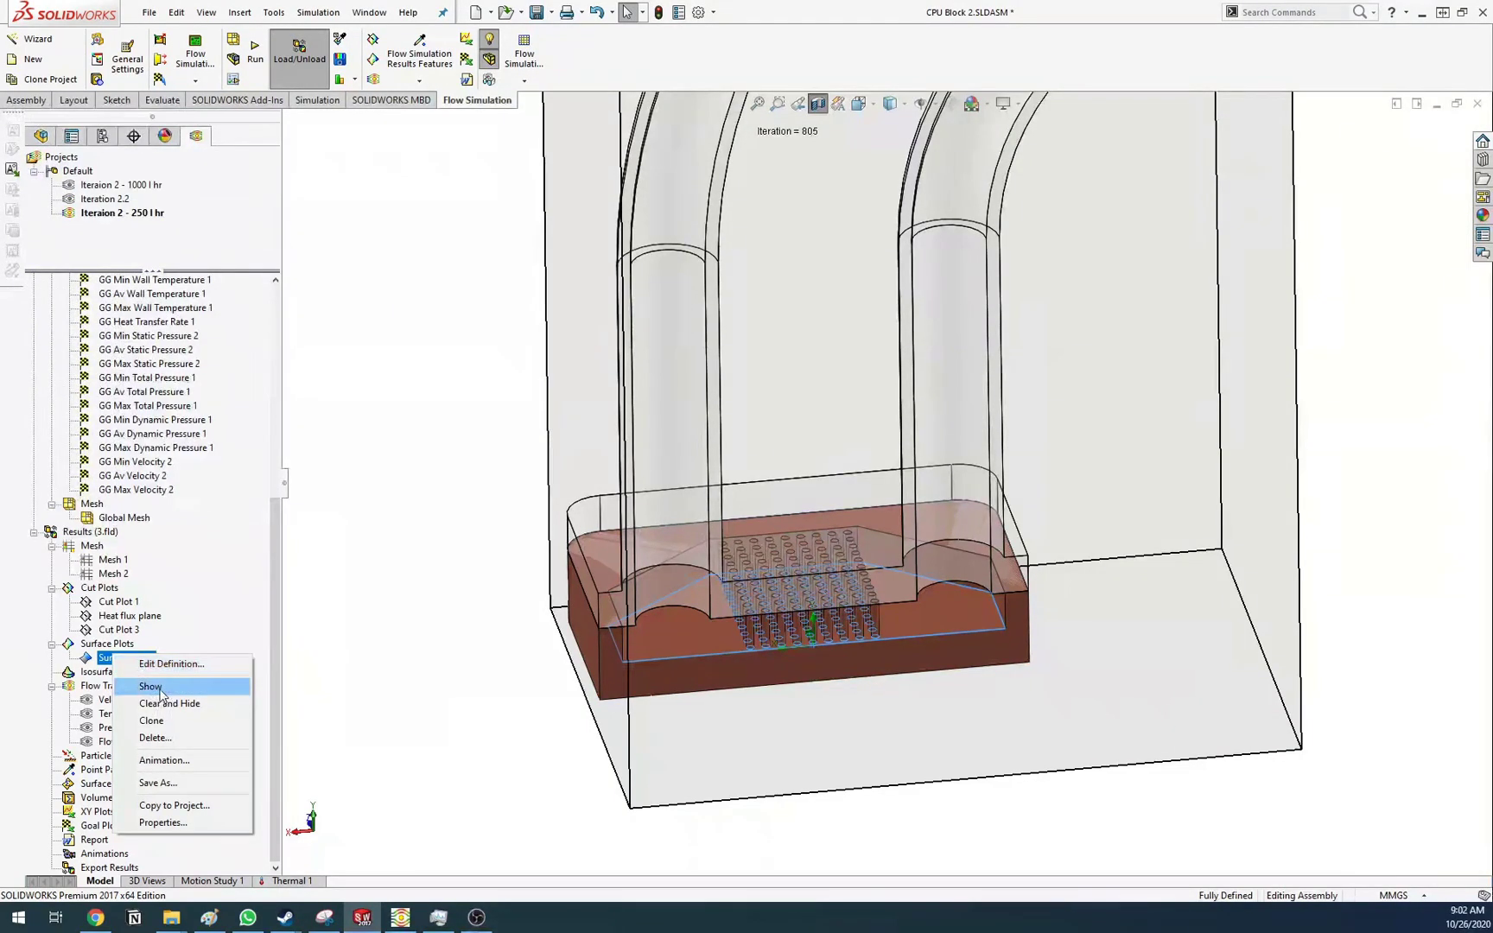
left_click(155, 671)
left_click(35, 179)
Examine the surface heat flux contours around the pin roots and across the cavity floor
middle_click_drag(1114, 506, 1060, 506)
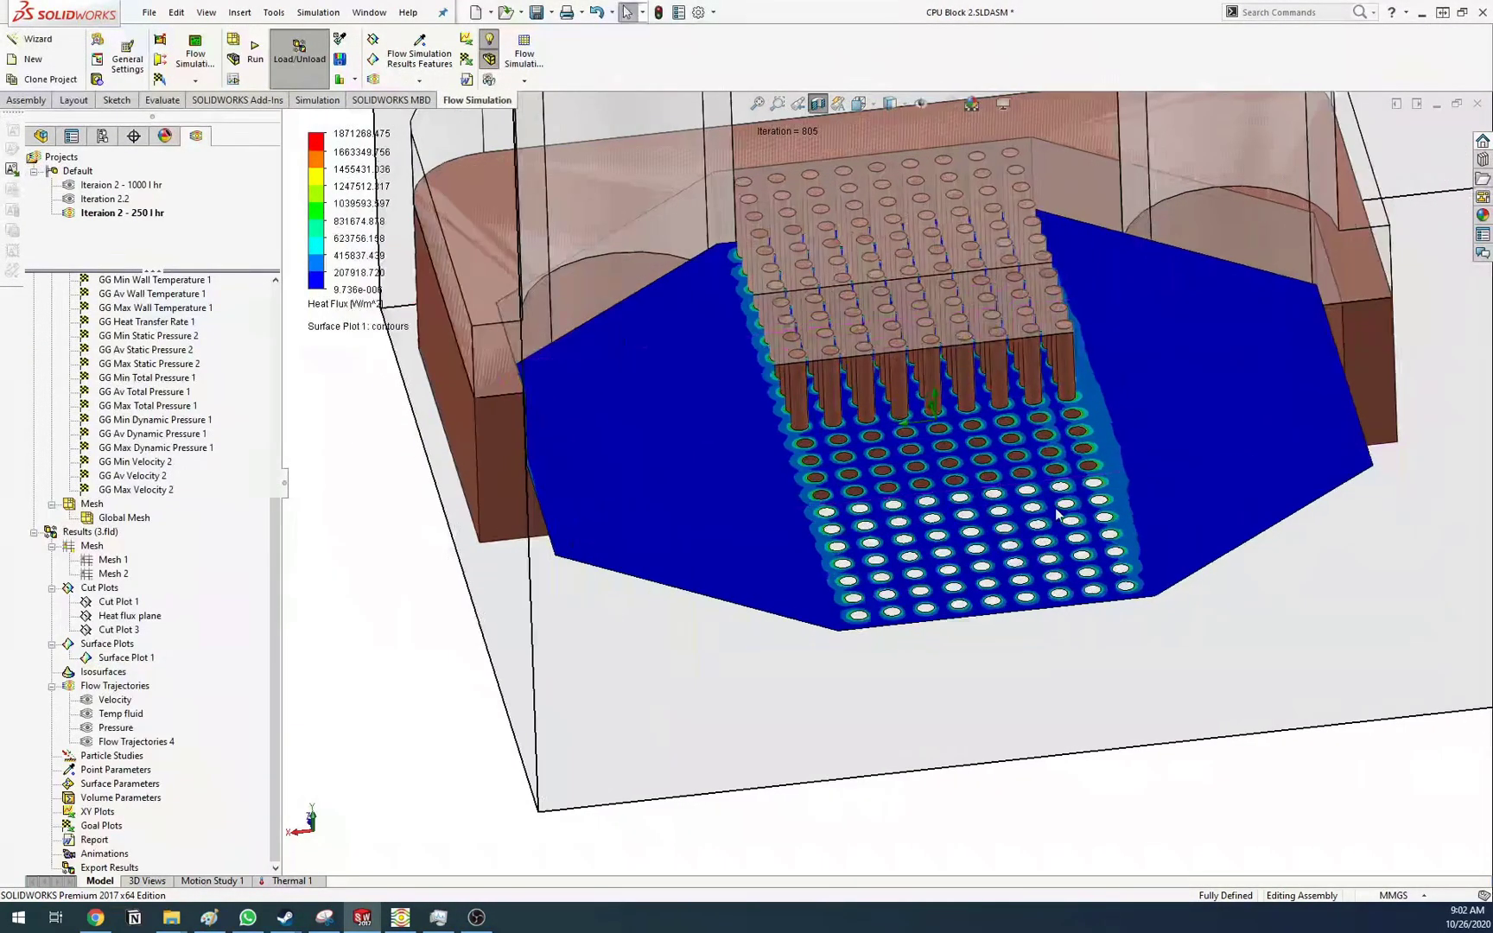
scroll(1061, 503, "down", 6)
scroll(965, 374, "up", 8)
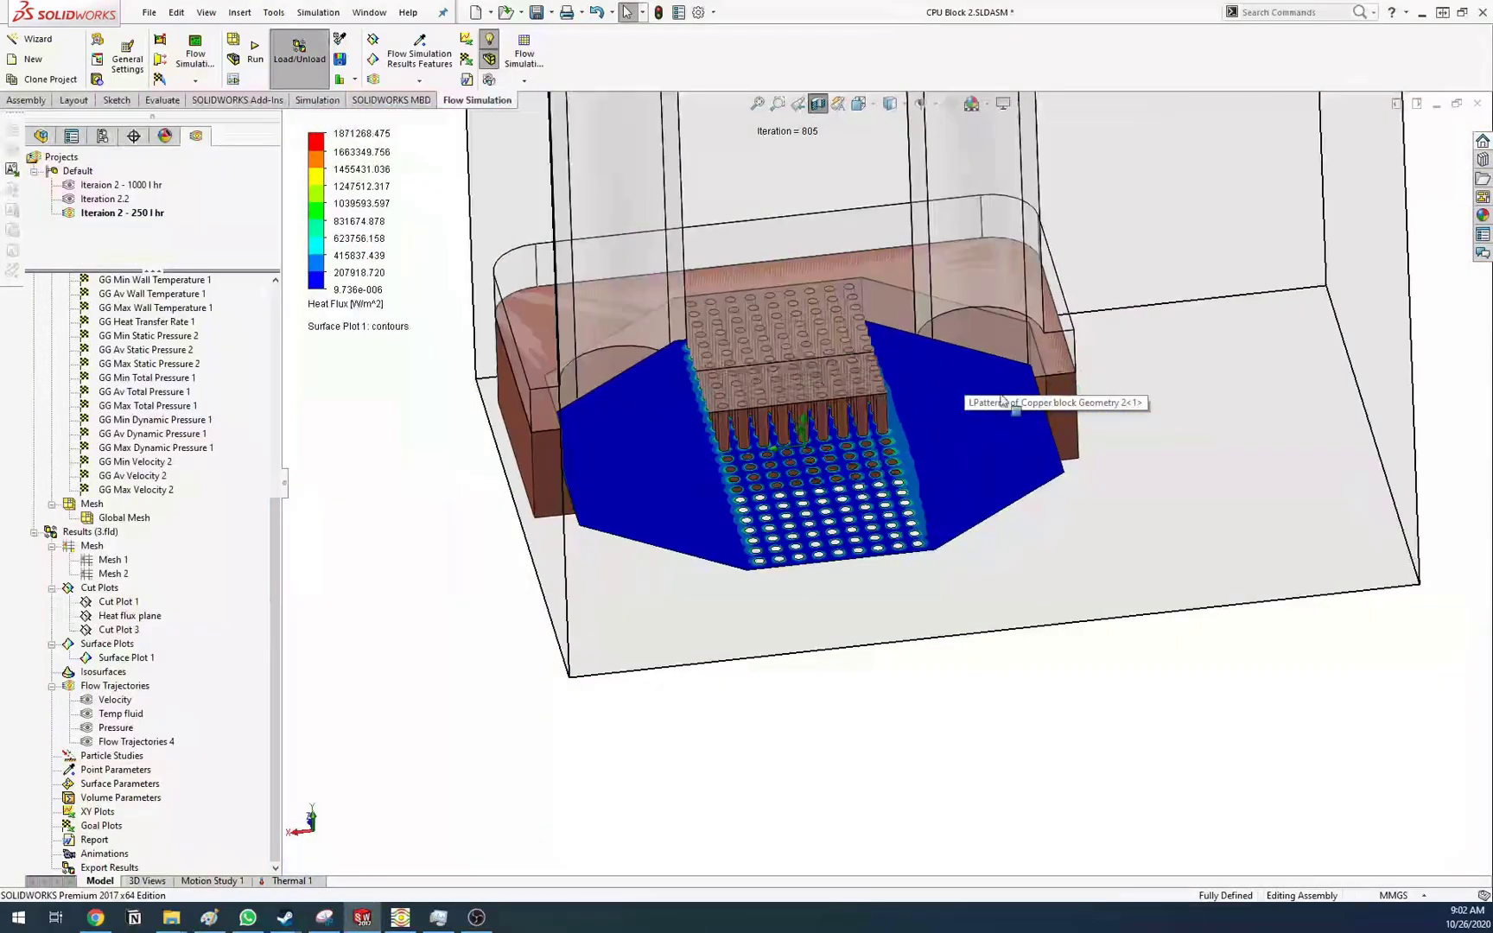
scroll(900, 474, "down", 5)
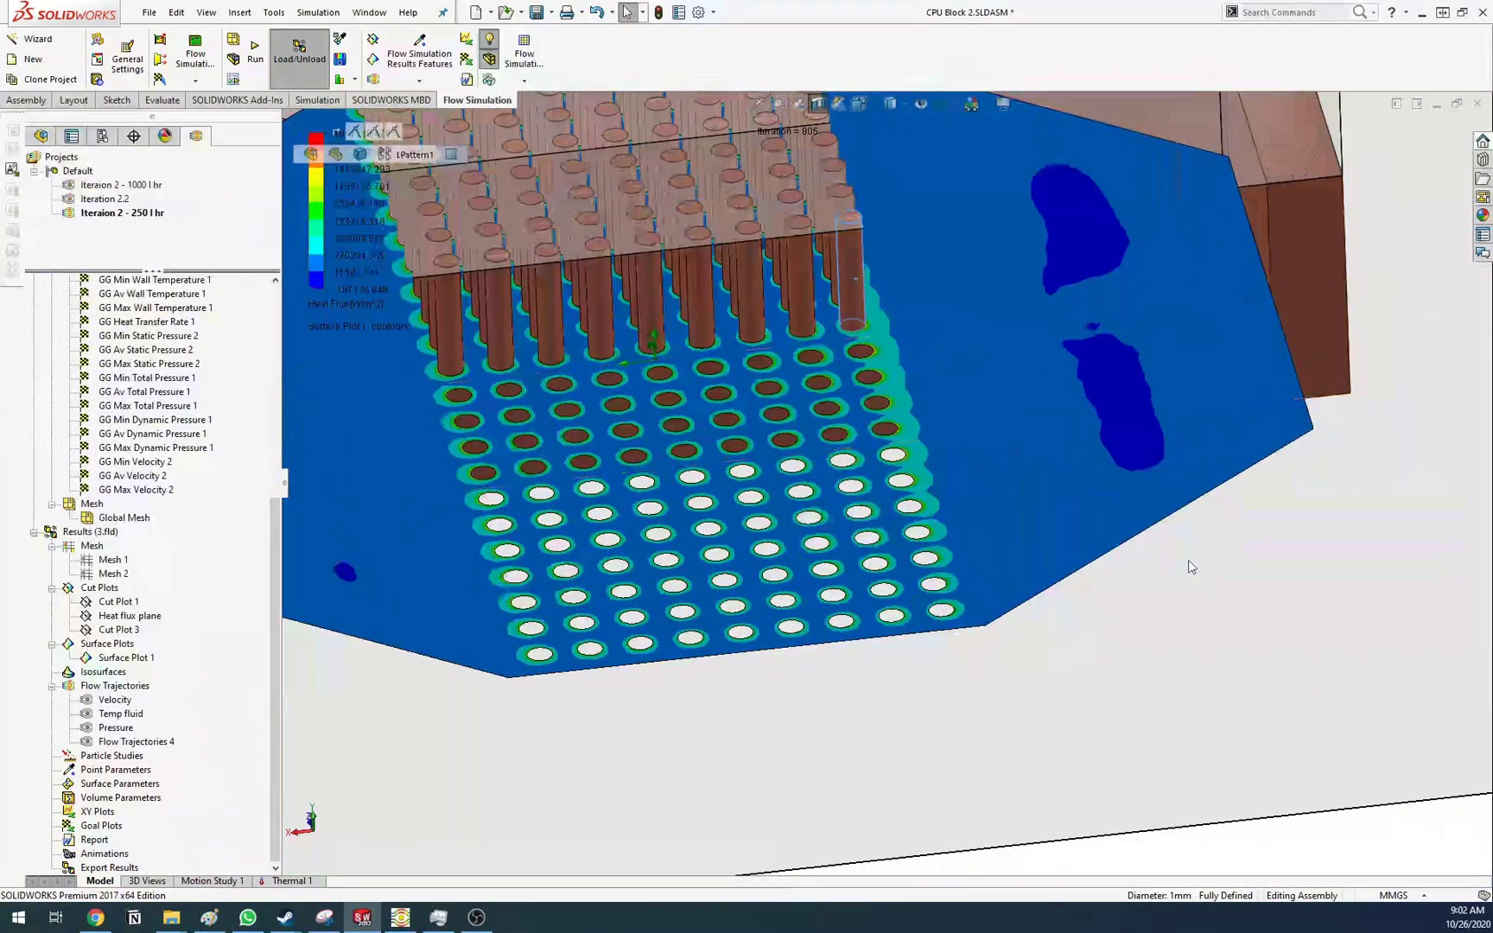
scroll(943, 432, "up", 5)
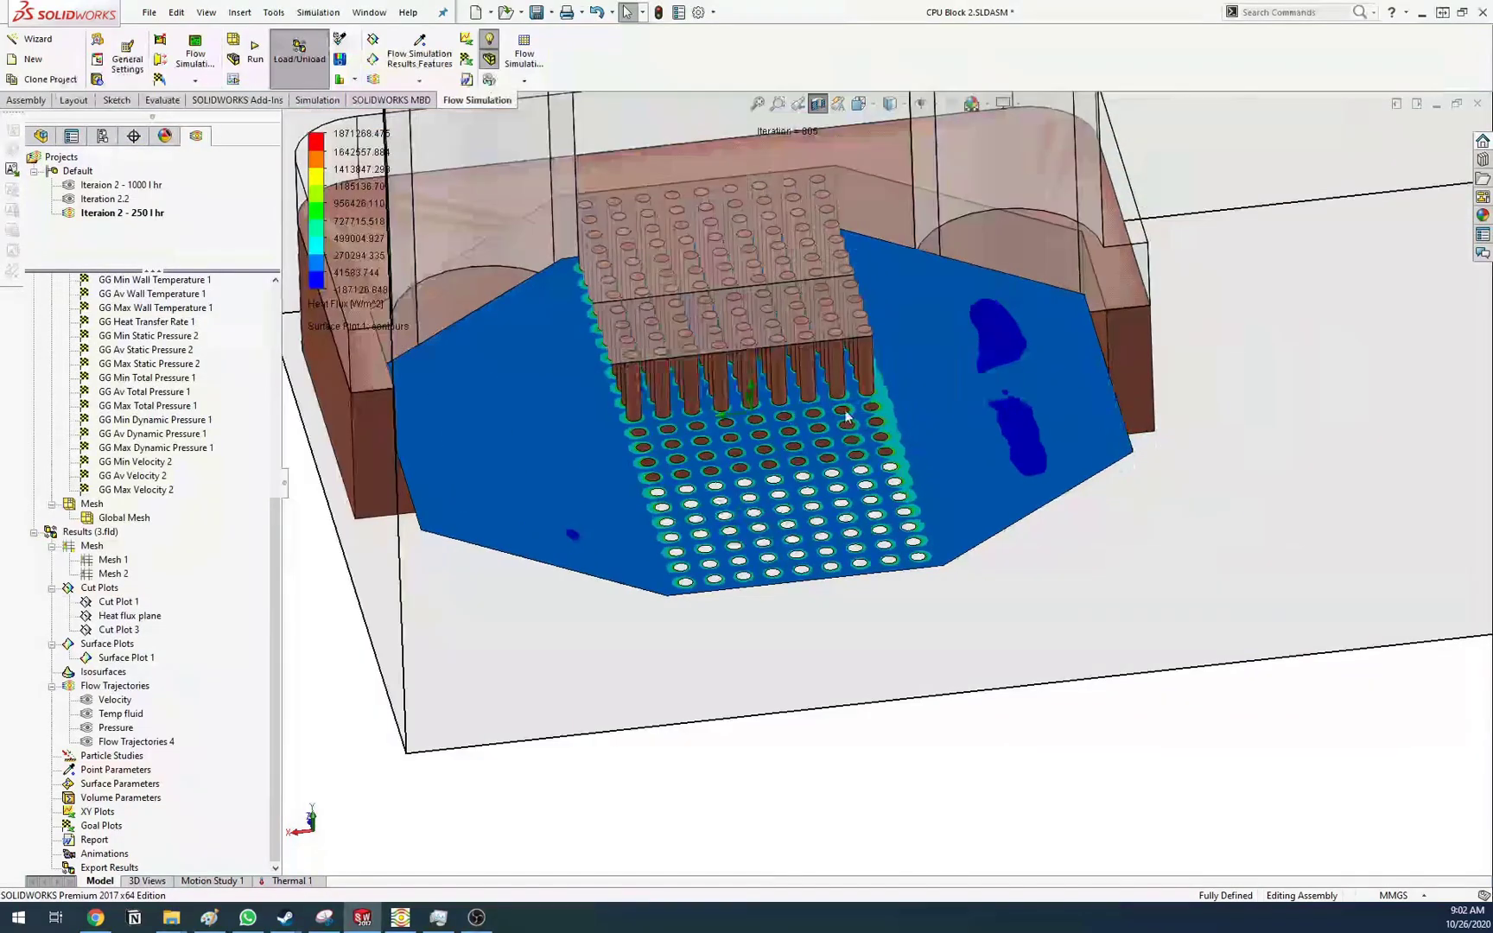
scroll(1073, 423, "up", 3)
scroll(800, 423, "down", 5)
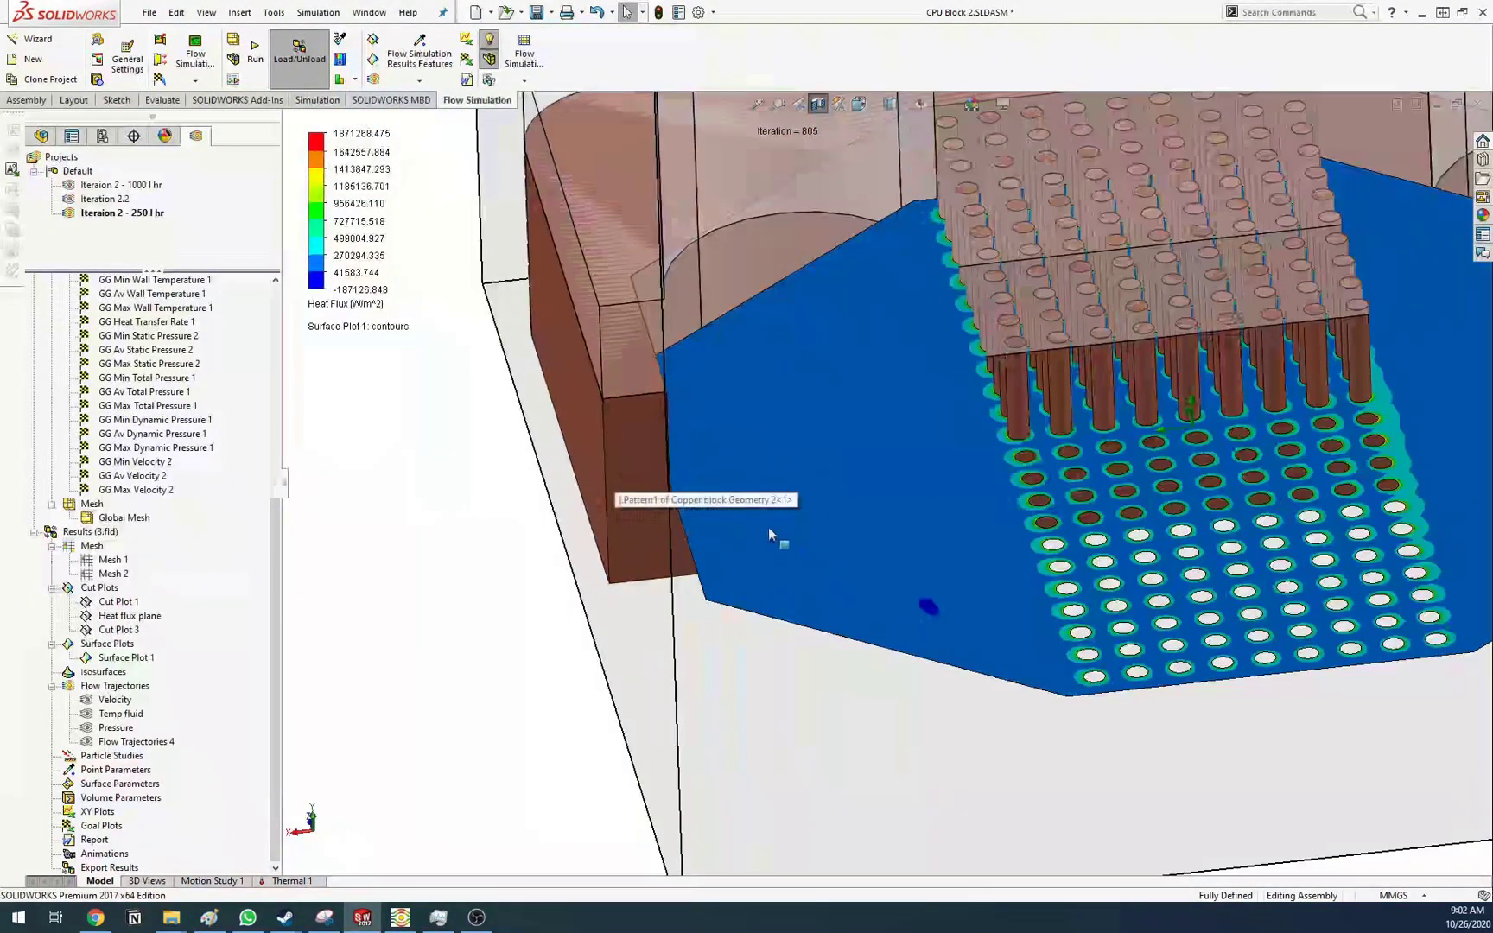
middle_click_drag(852, 401, 1341, 394)
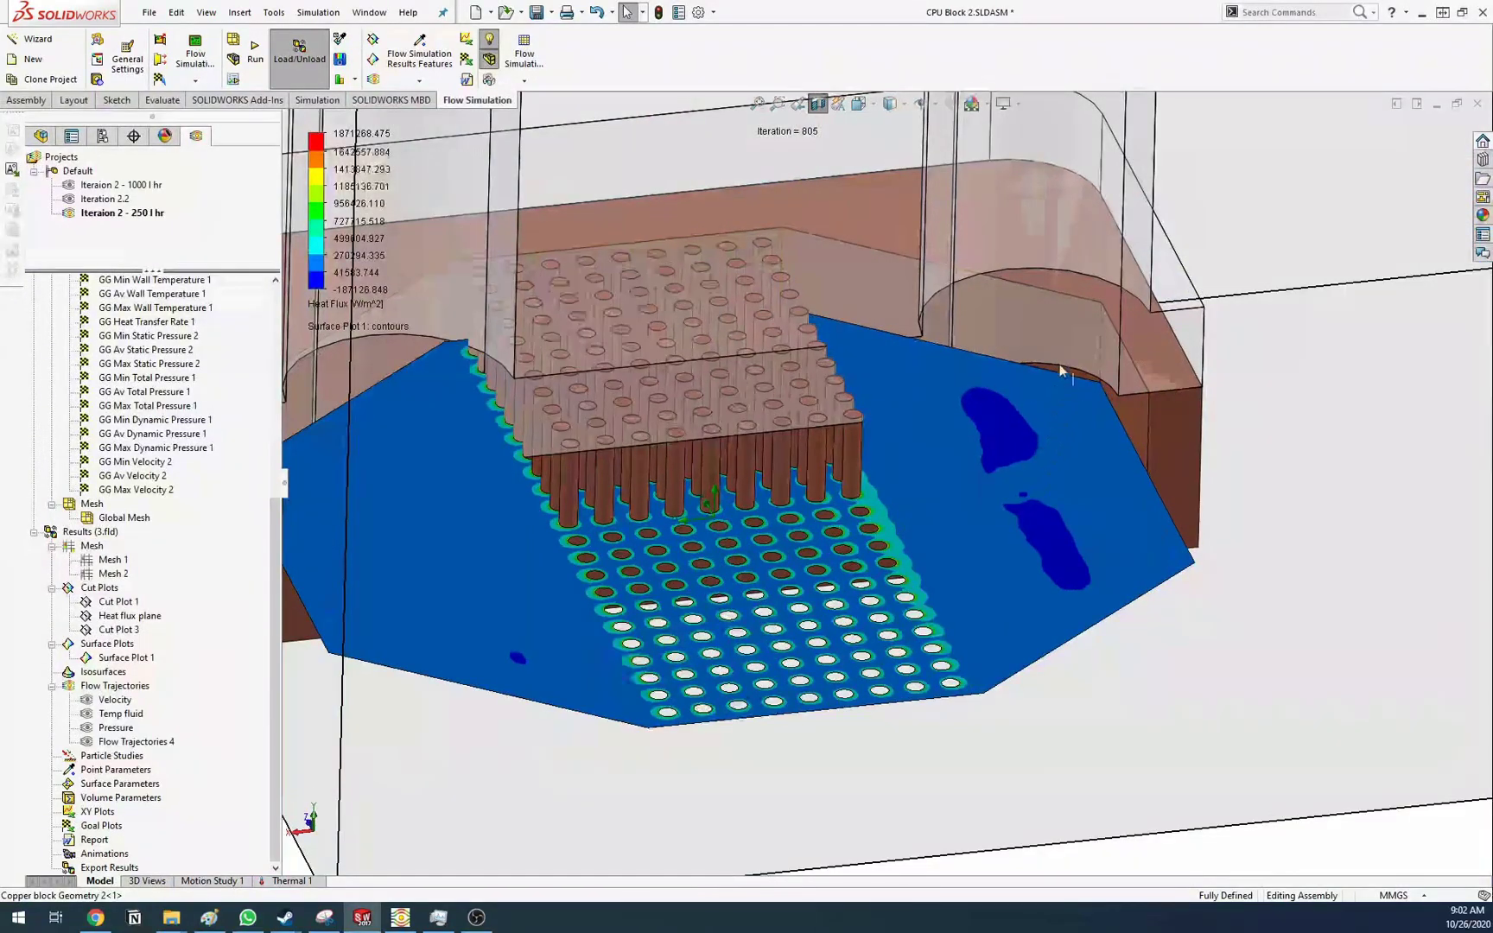
Hide Surface Plot 1 so the copper block and its pins show without contours
right_click(109, 659)
left_click(143, 689)
scroll(900, 640, "up", 3)
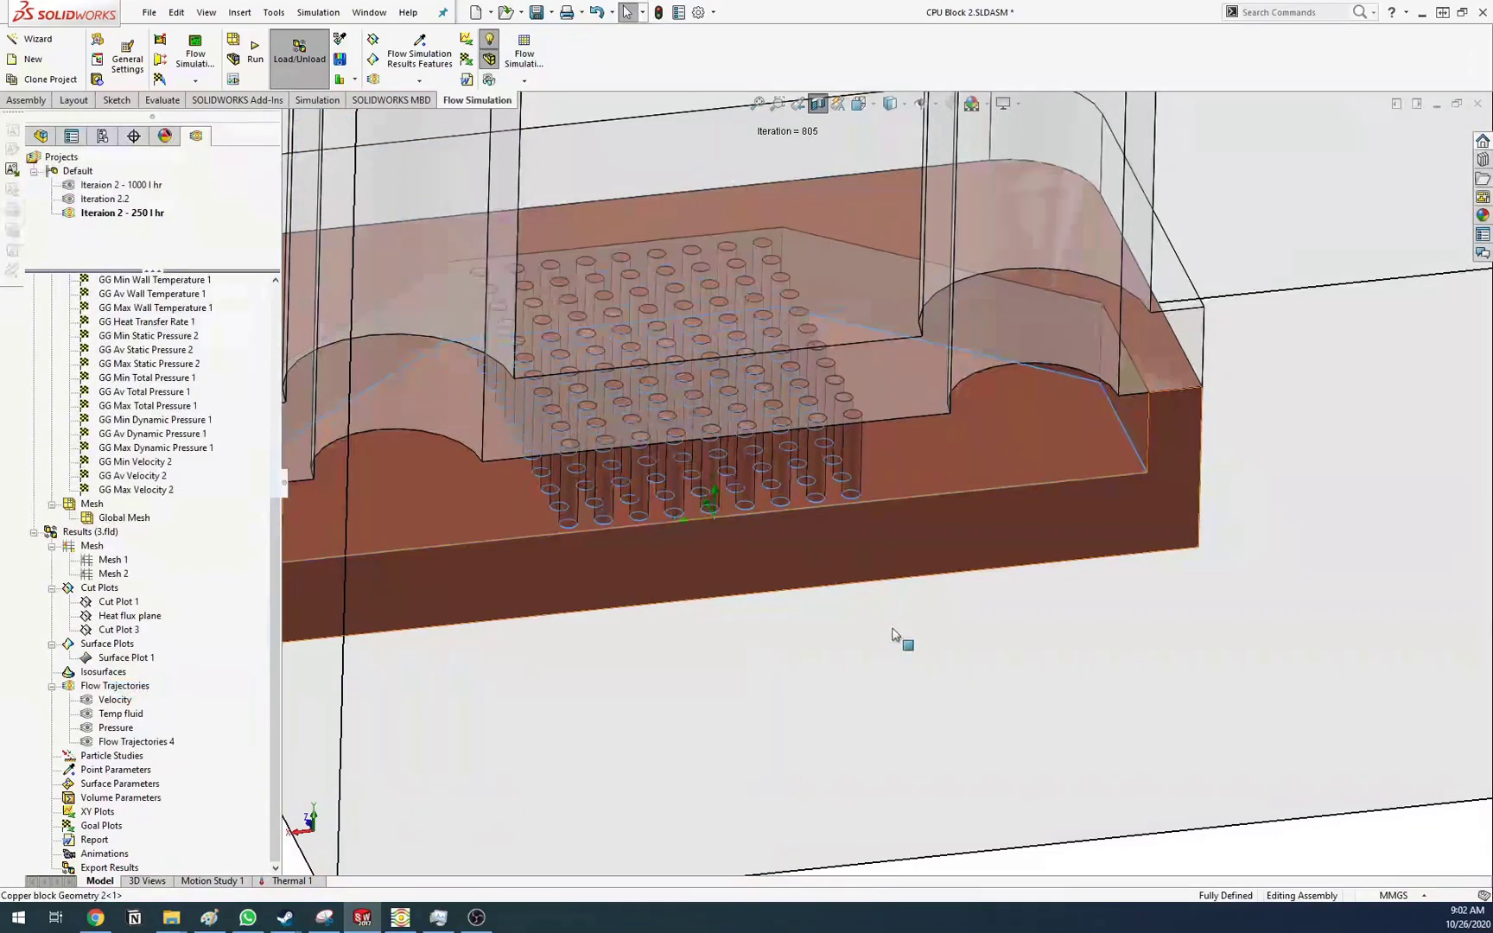
middle_click_drag(866, 742, 825, 755)
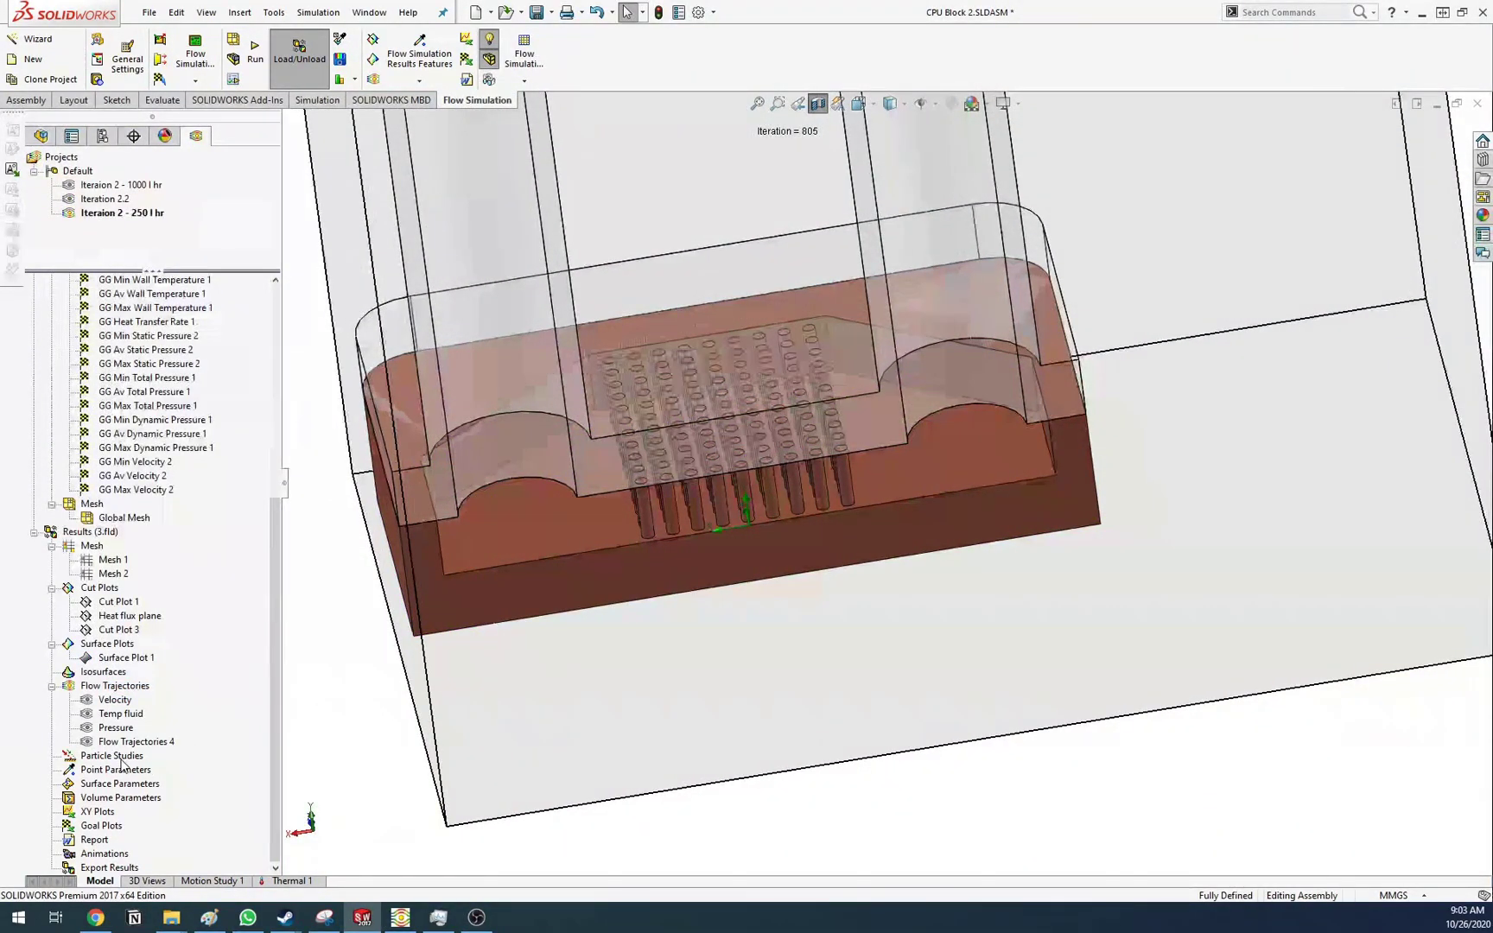
Start a new surface plot in the 250 l/hr results
scroll(820, 746, "up", 8)
middle_click_drag(820, 518, 902, 367)
scroll(1002, 180, "down", 5)
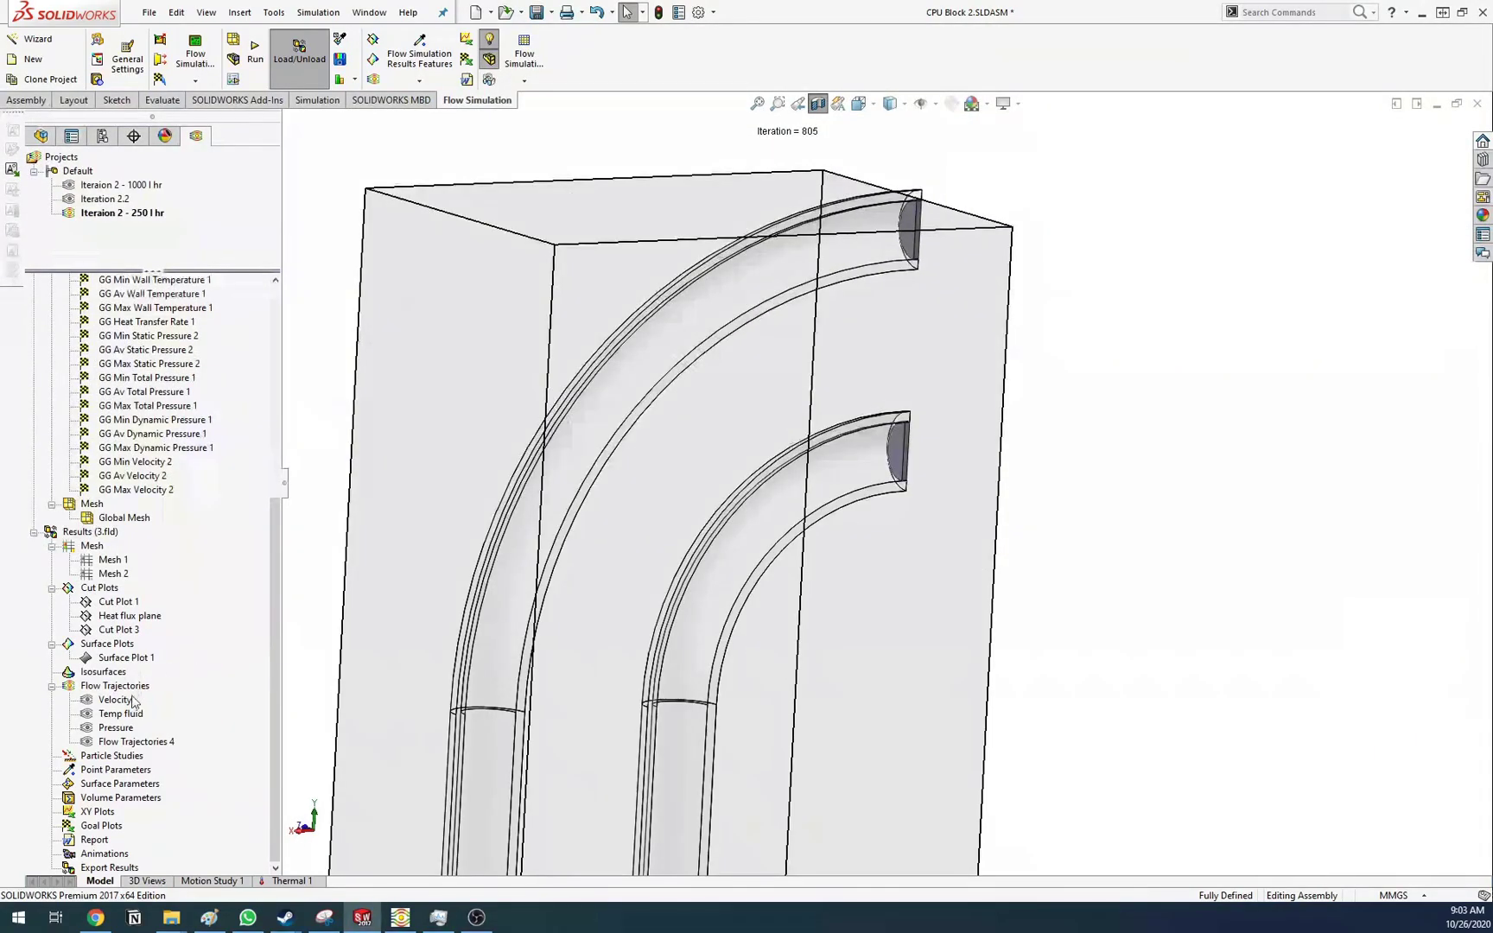
right_click(107, 644)
left_click(151, 650)
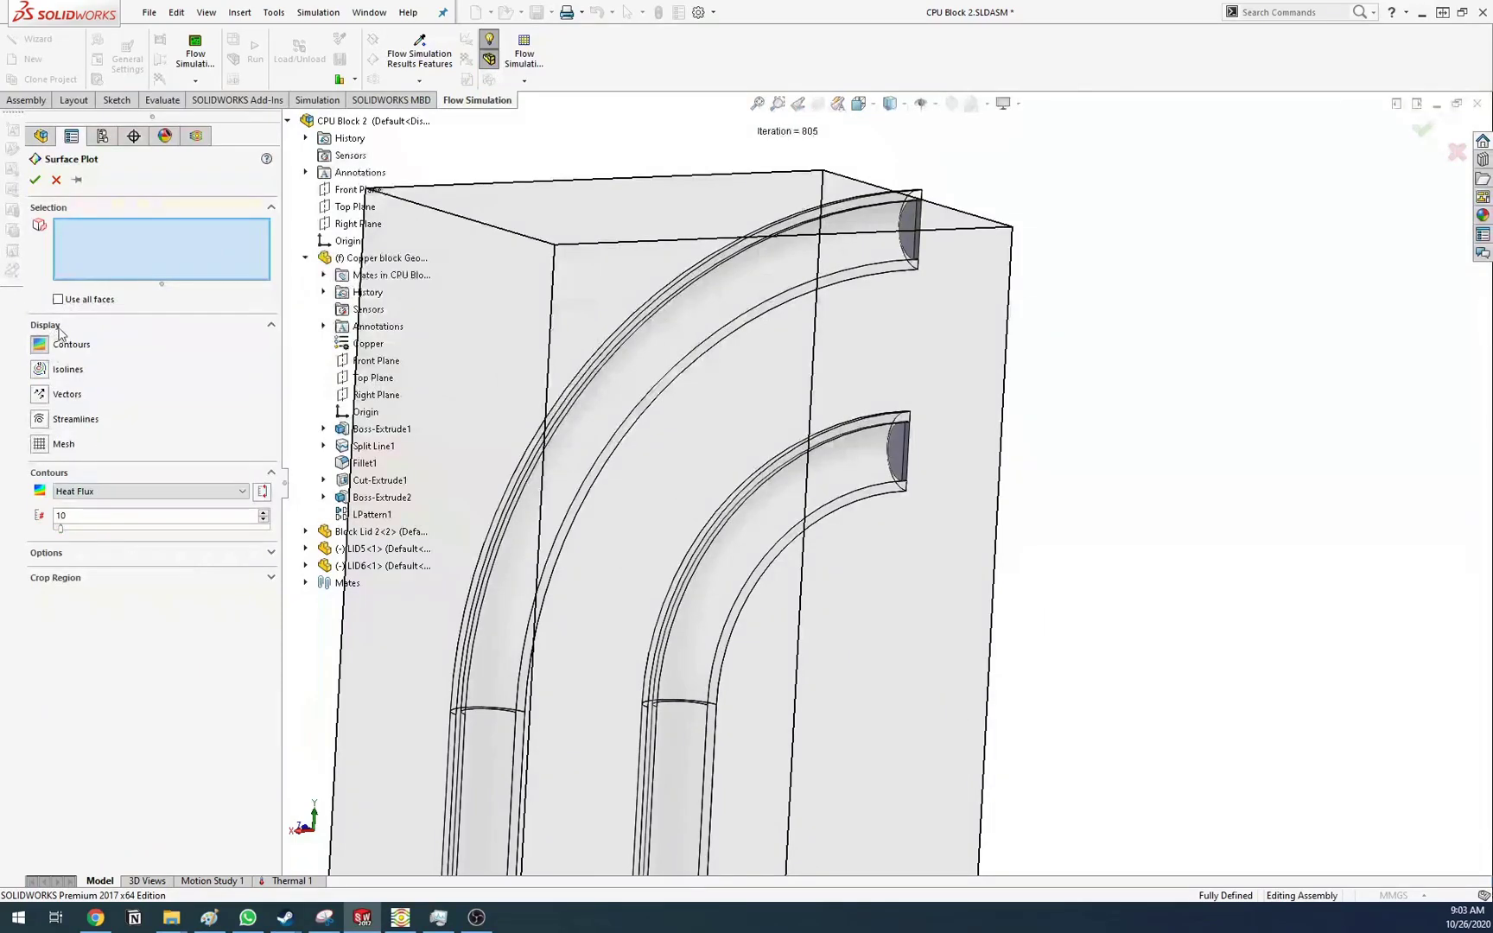
Add Wall Temperature to the contour parameters available for the surface plot
left_click(173, 494)
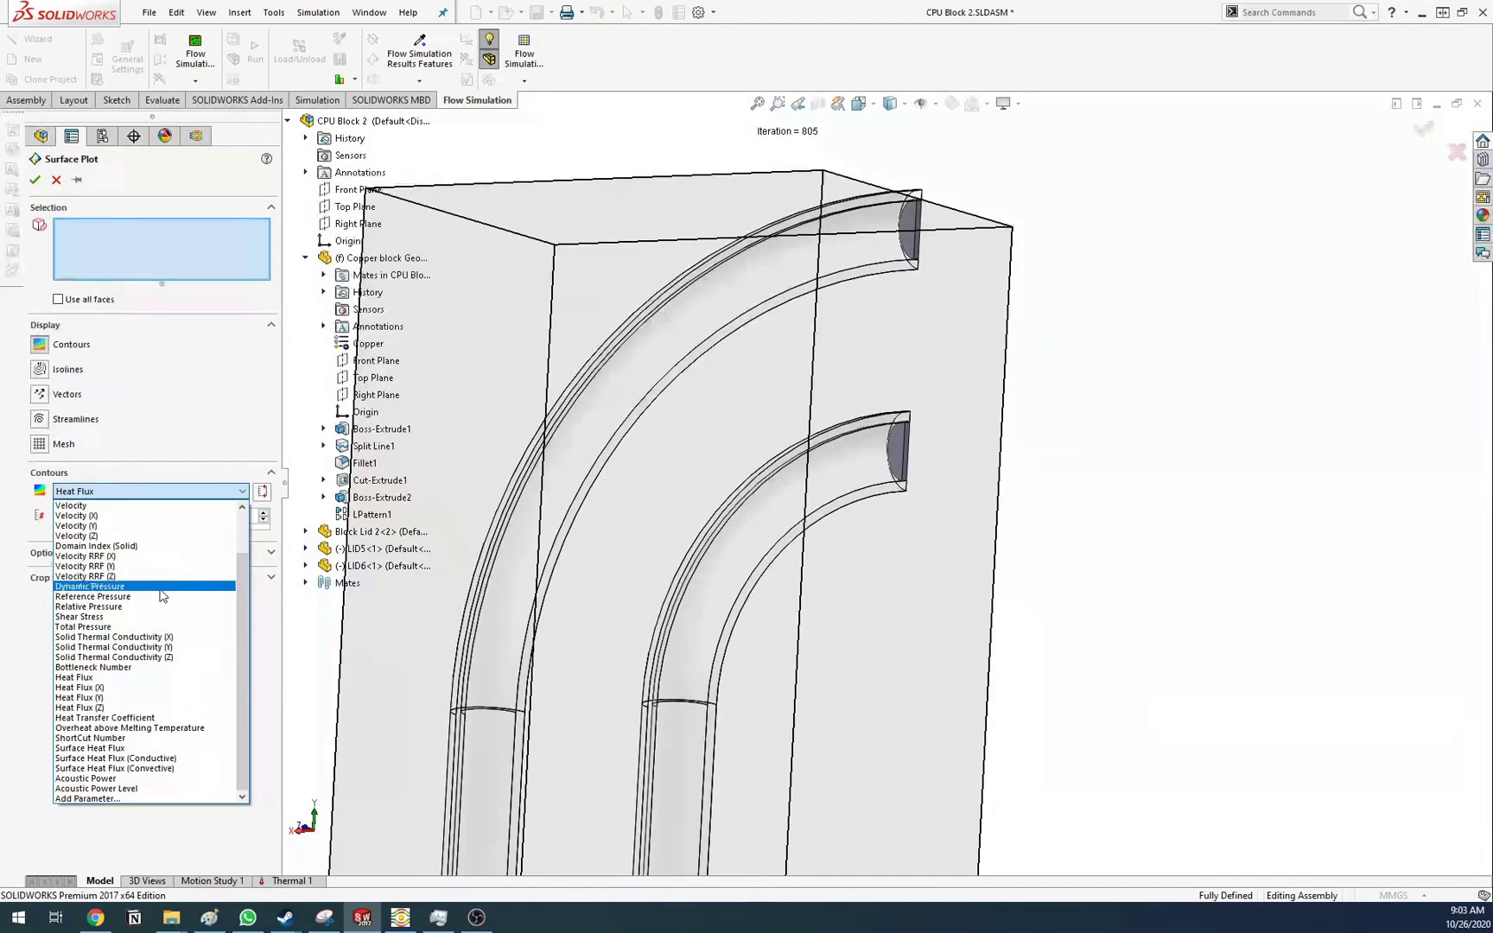
scroll(143, 570, "up", 2)
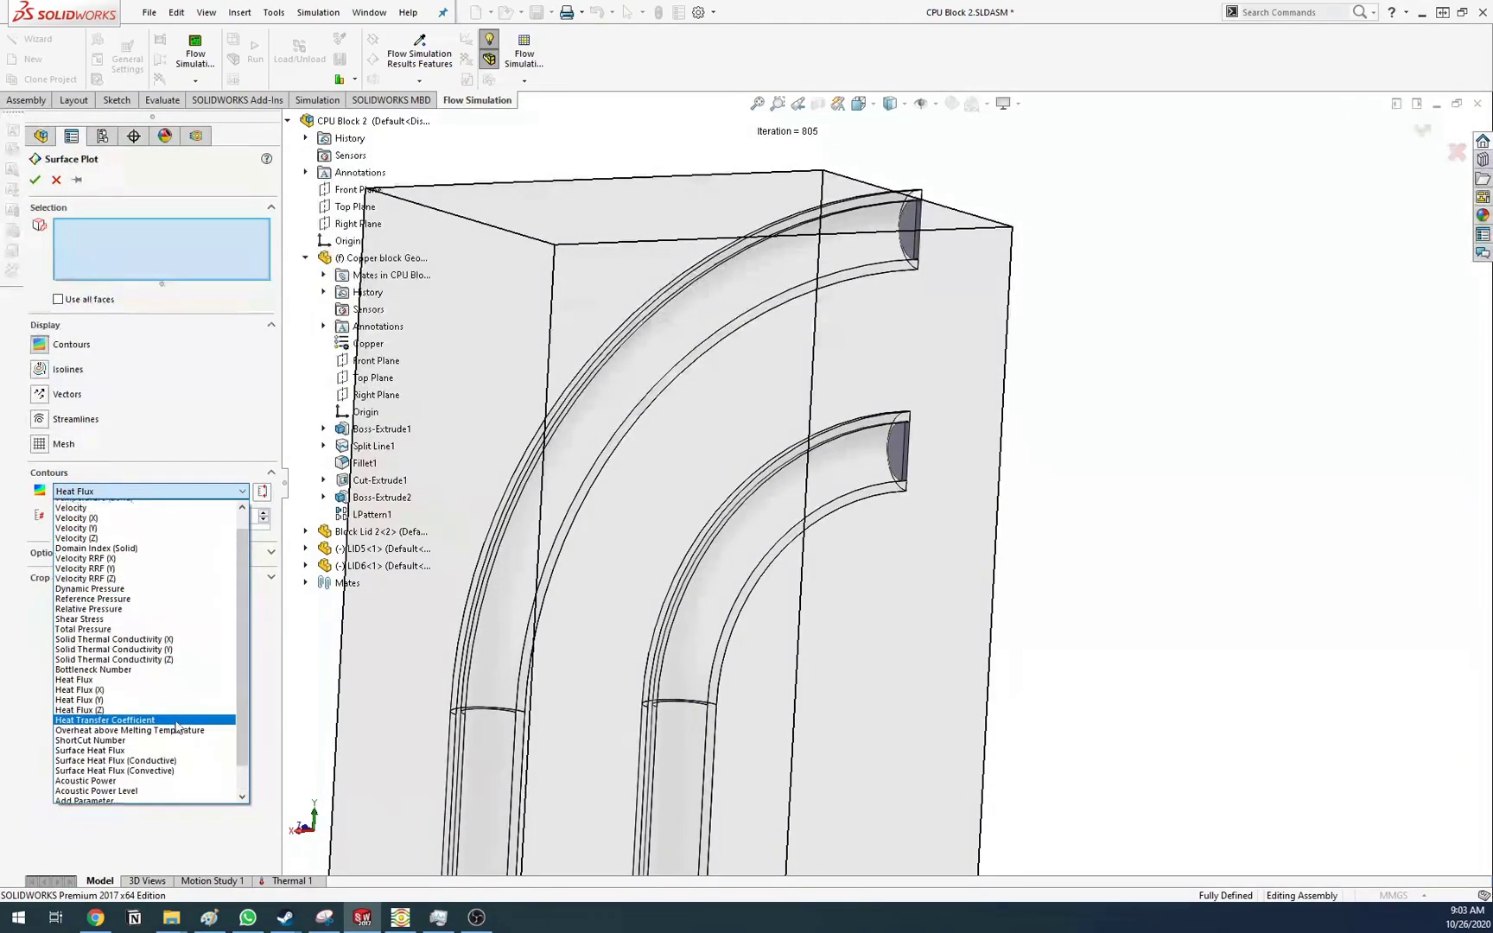
scroll(134, 656, "down", 2)
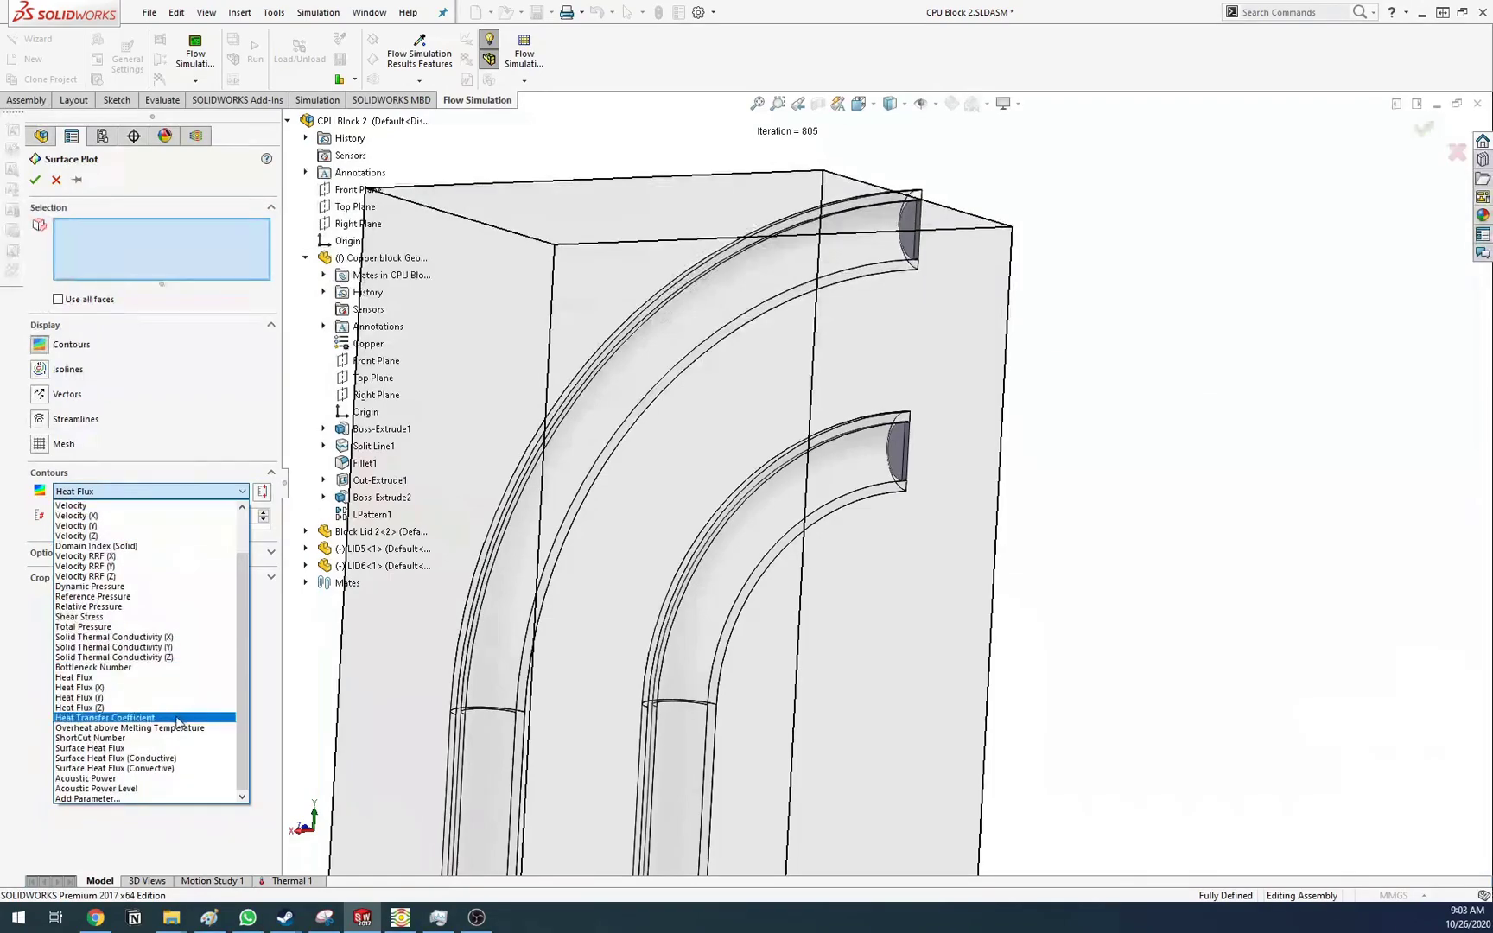
left_click(130, 799)
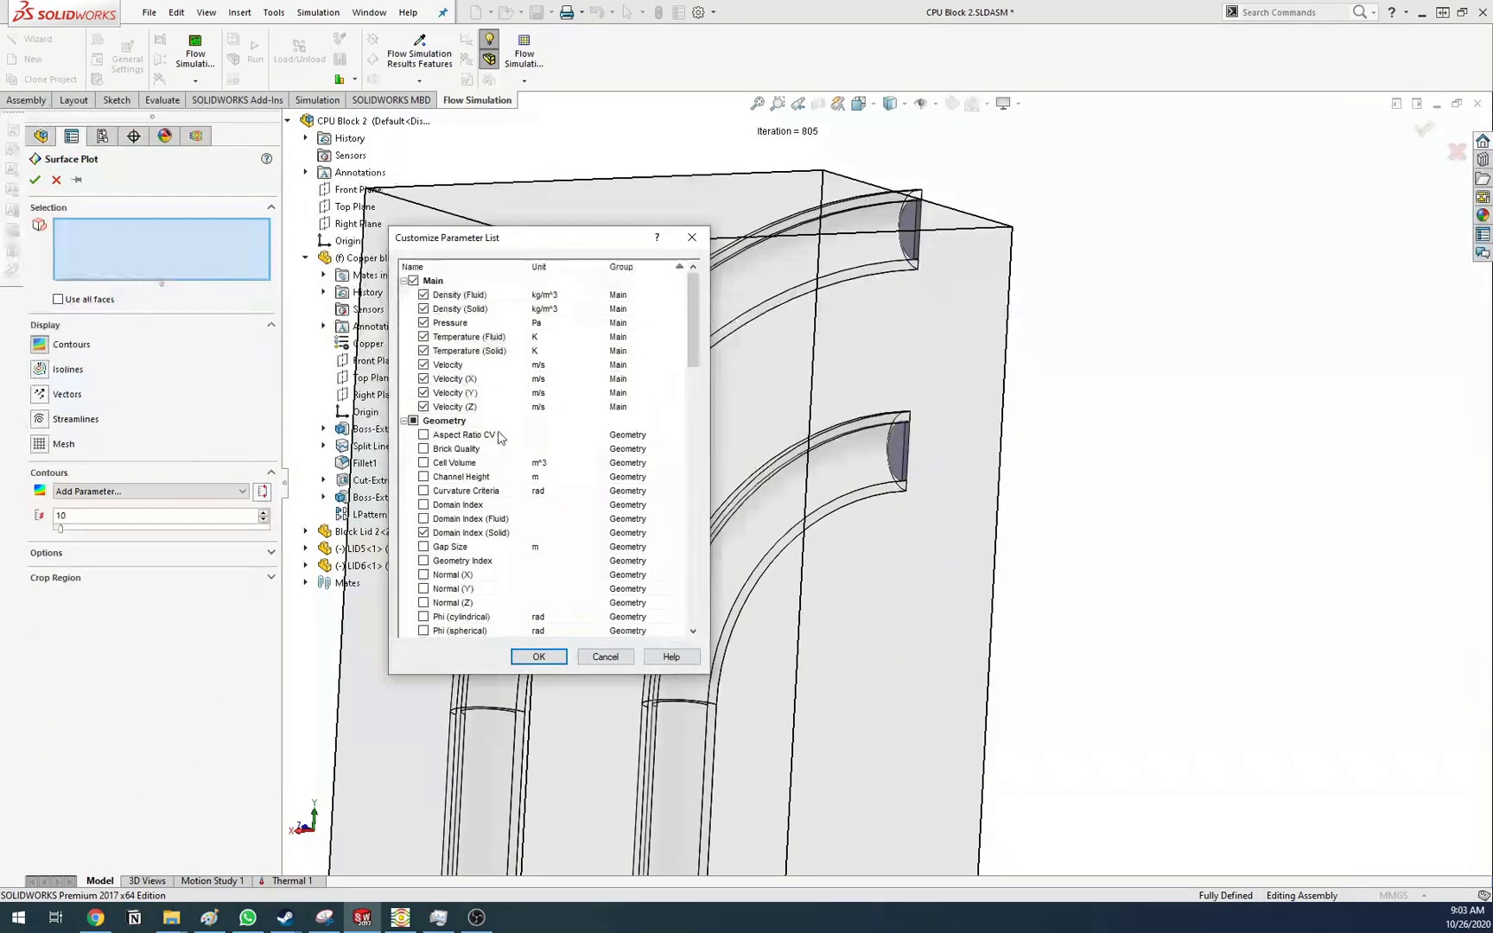
scroll(521, 436, "down", 18)
scroll(526, 539, "down", 5)
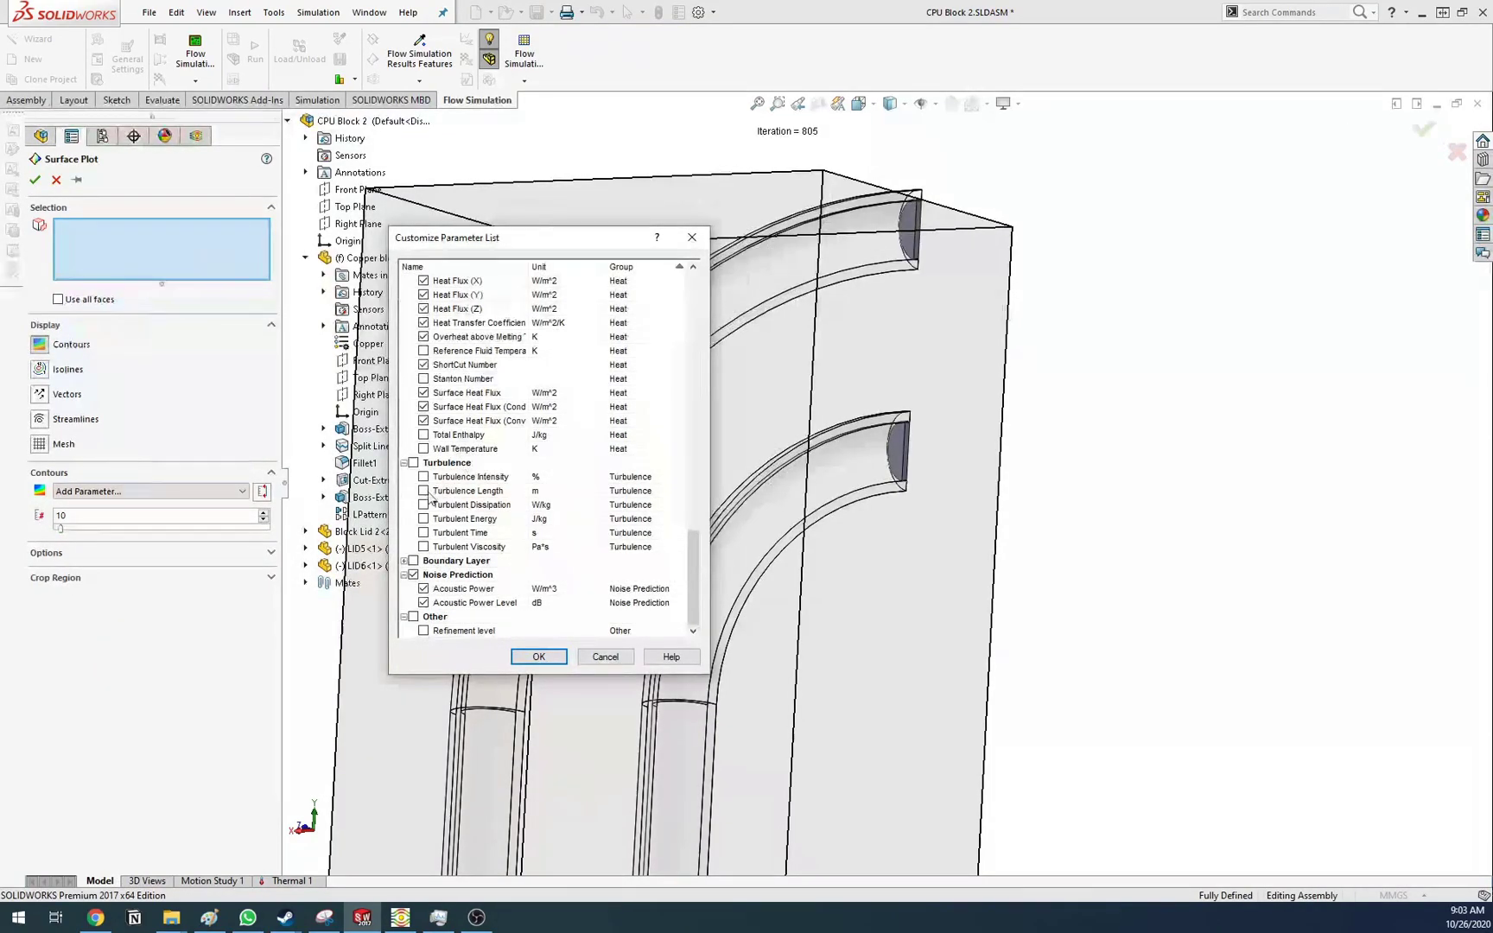
double_click(424, 562)
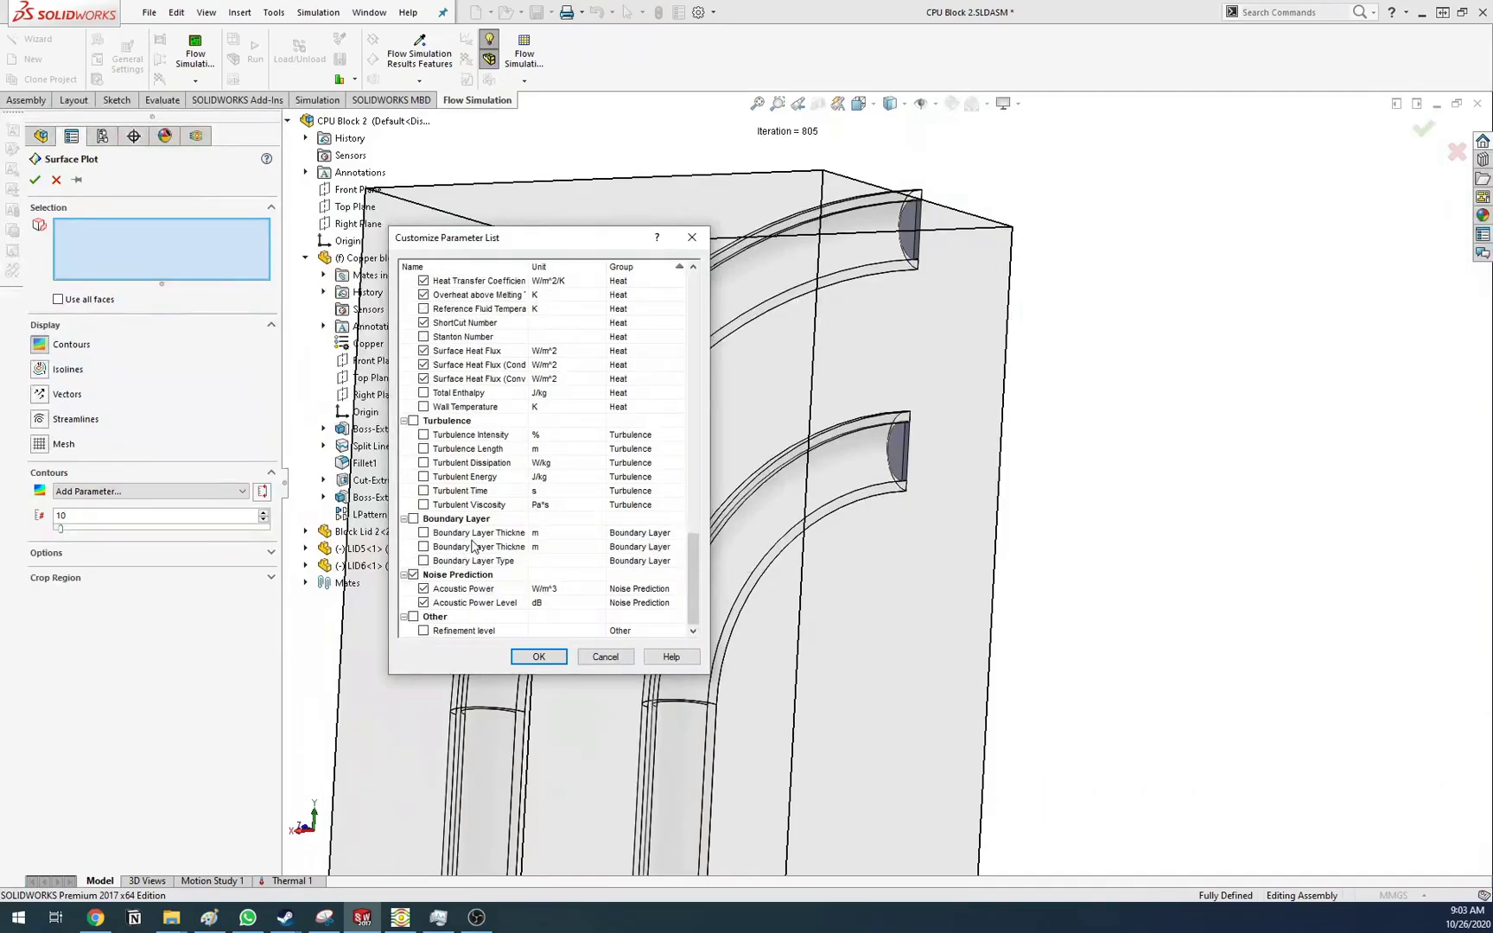
left_click(422, 408)
left_click(539, 657)
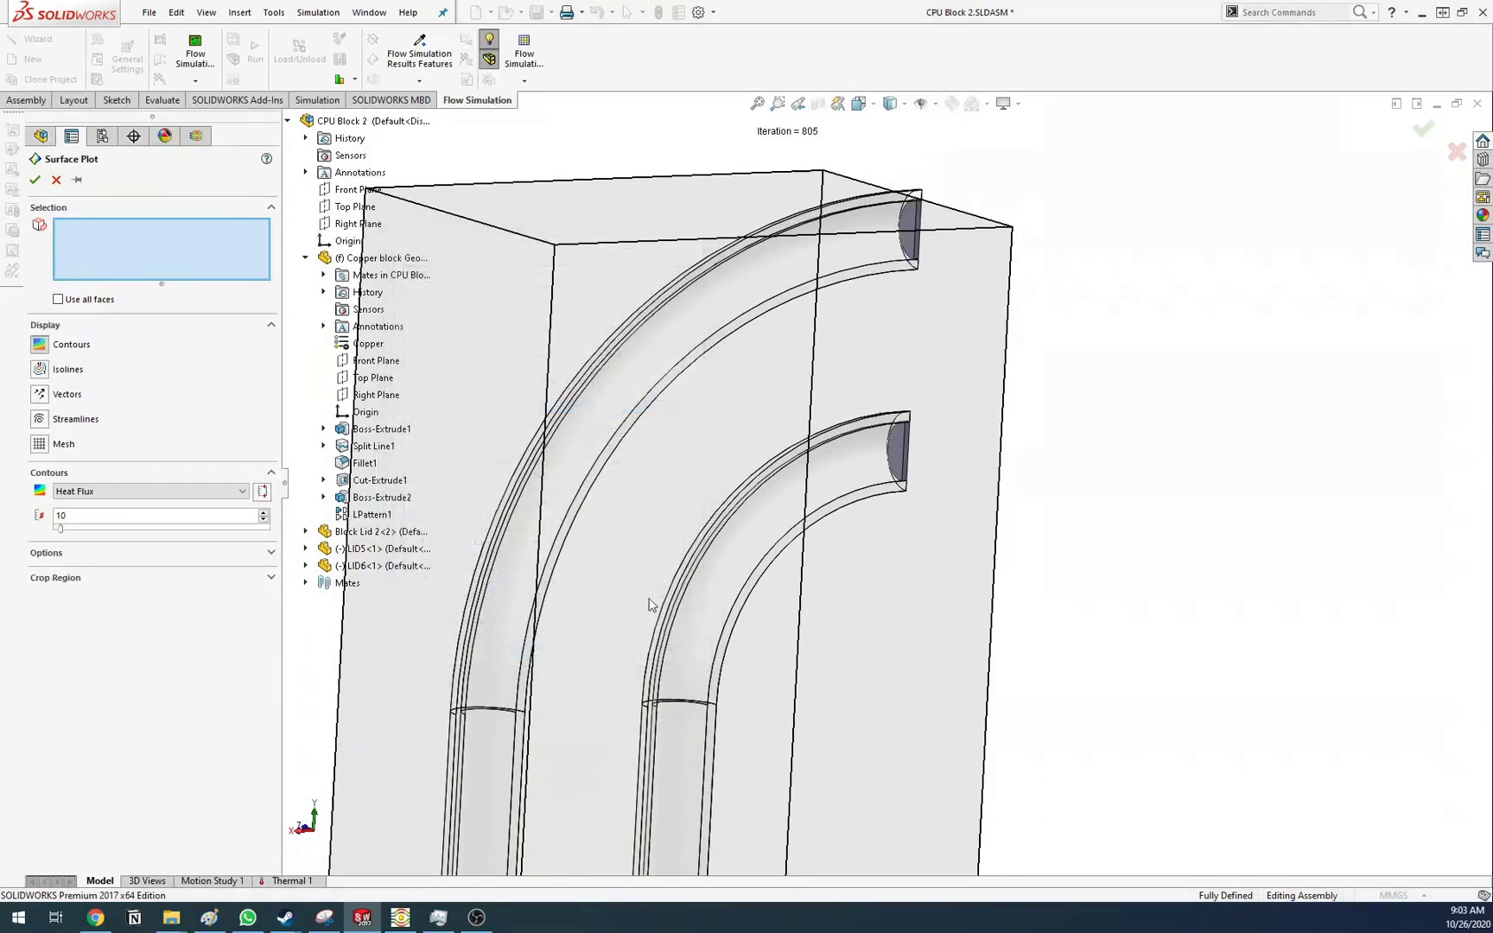
Create the surface plot with Heat Flux contours on the rectangular heat source face under the copper block
scroll(791, 513, "up", 5)
middle_click_drag(791, 513, 821, 484)
scroll(829, 471, "down", 5)
left_click(813, 468)
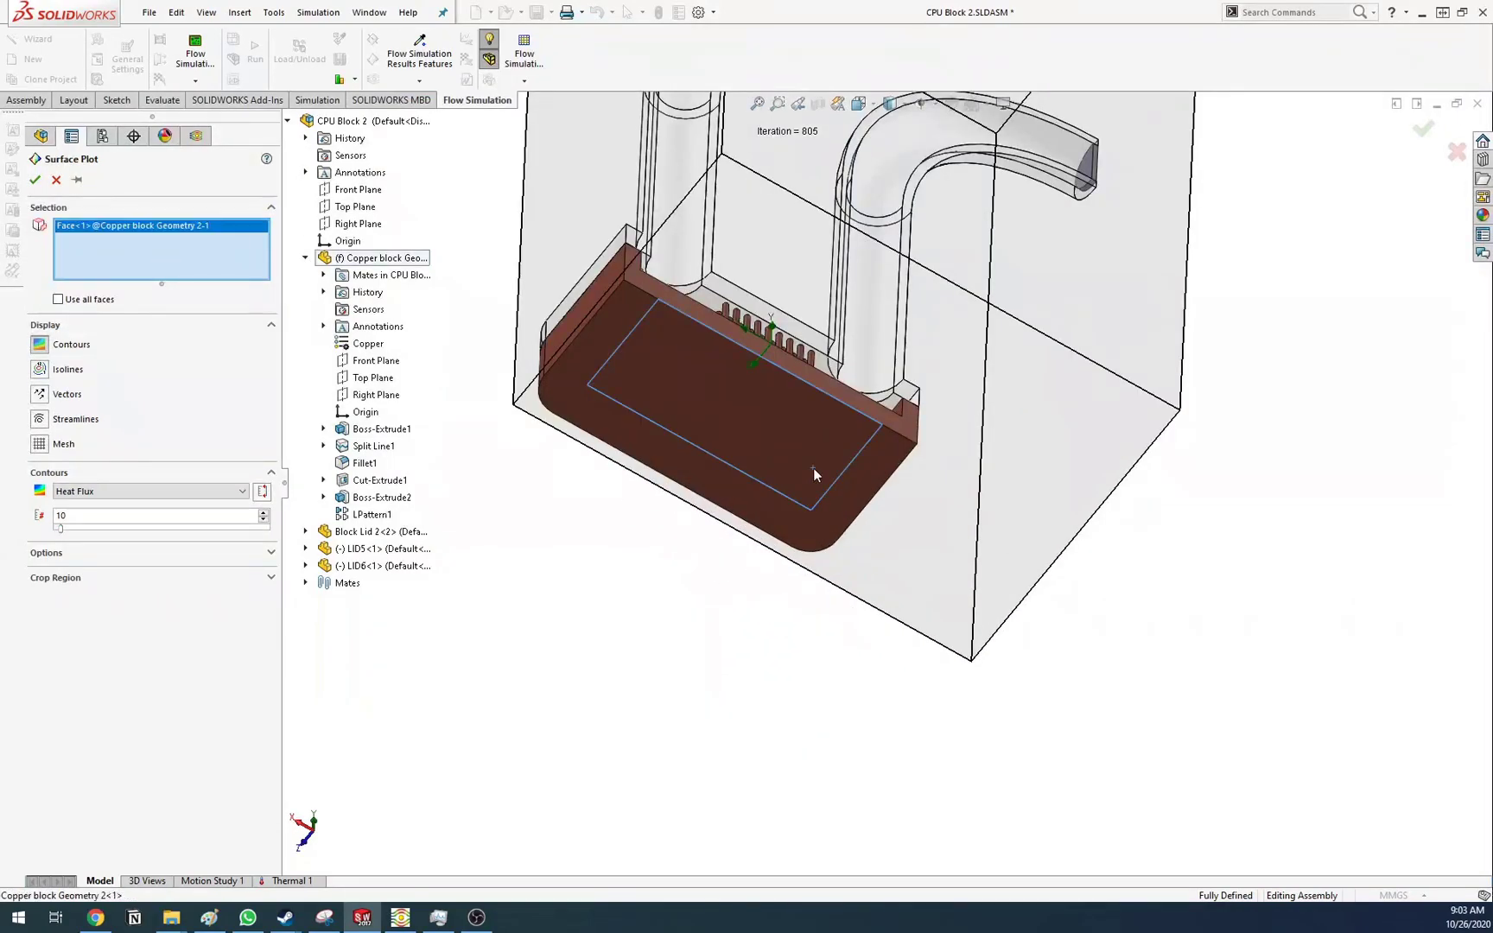
middle_click_drag(819, 554, 793, 689)
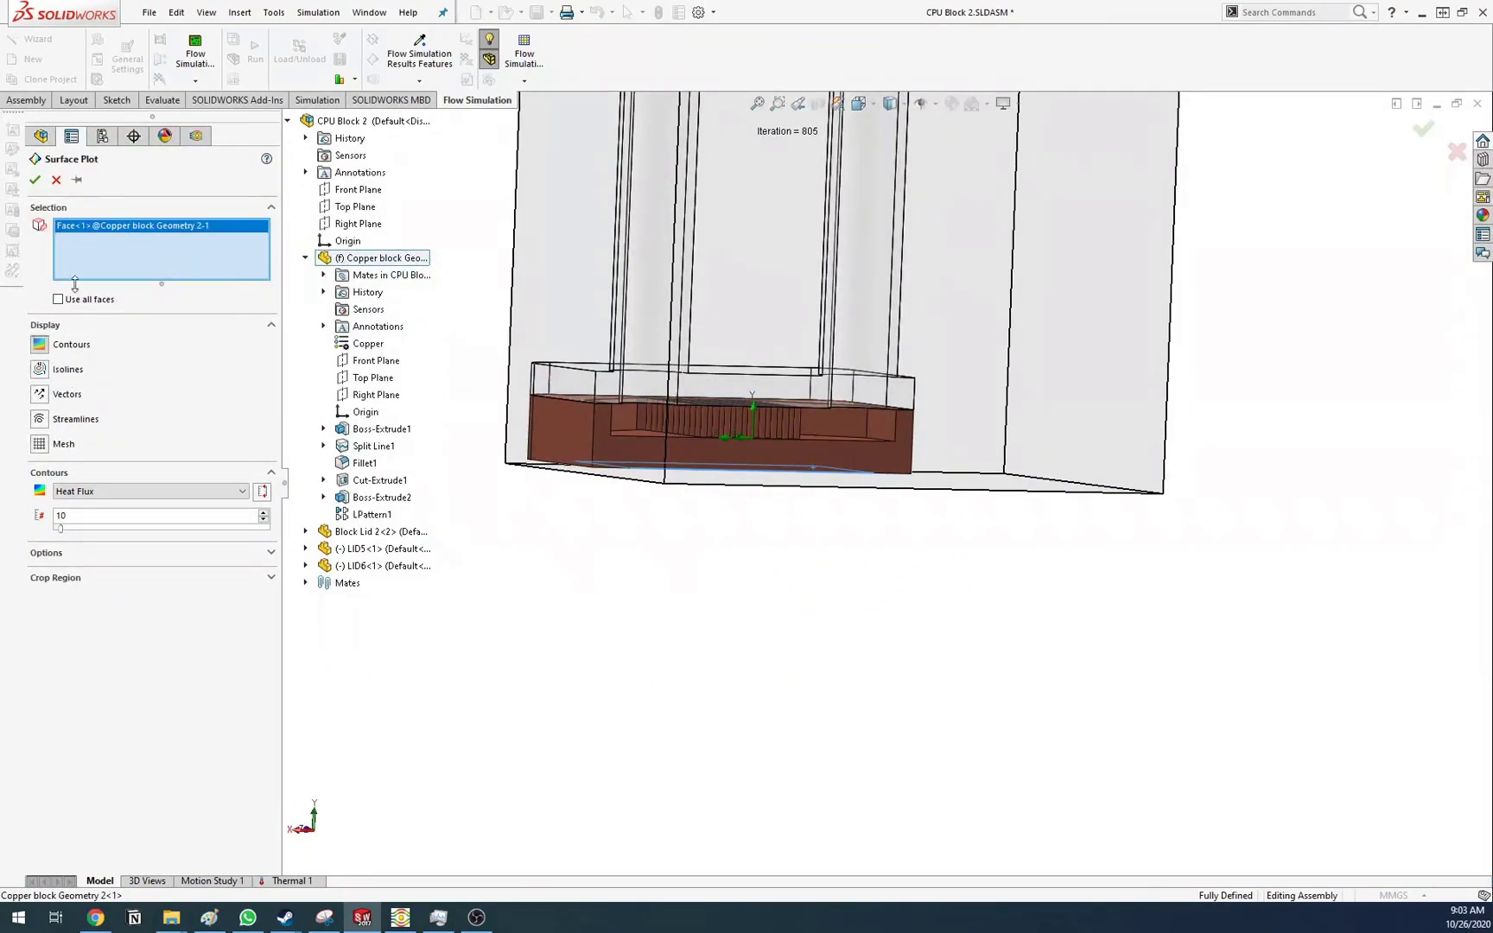
left_click(35, 178)
middle_click_drag(719, 444, 760, 466)
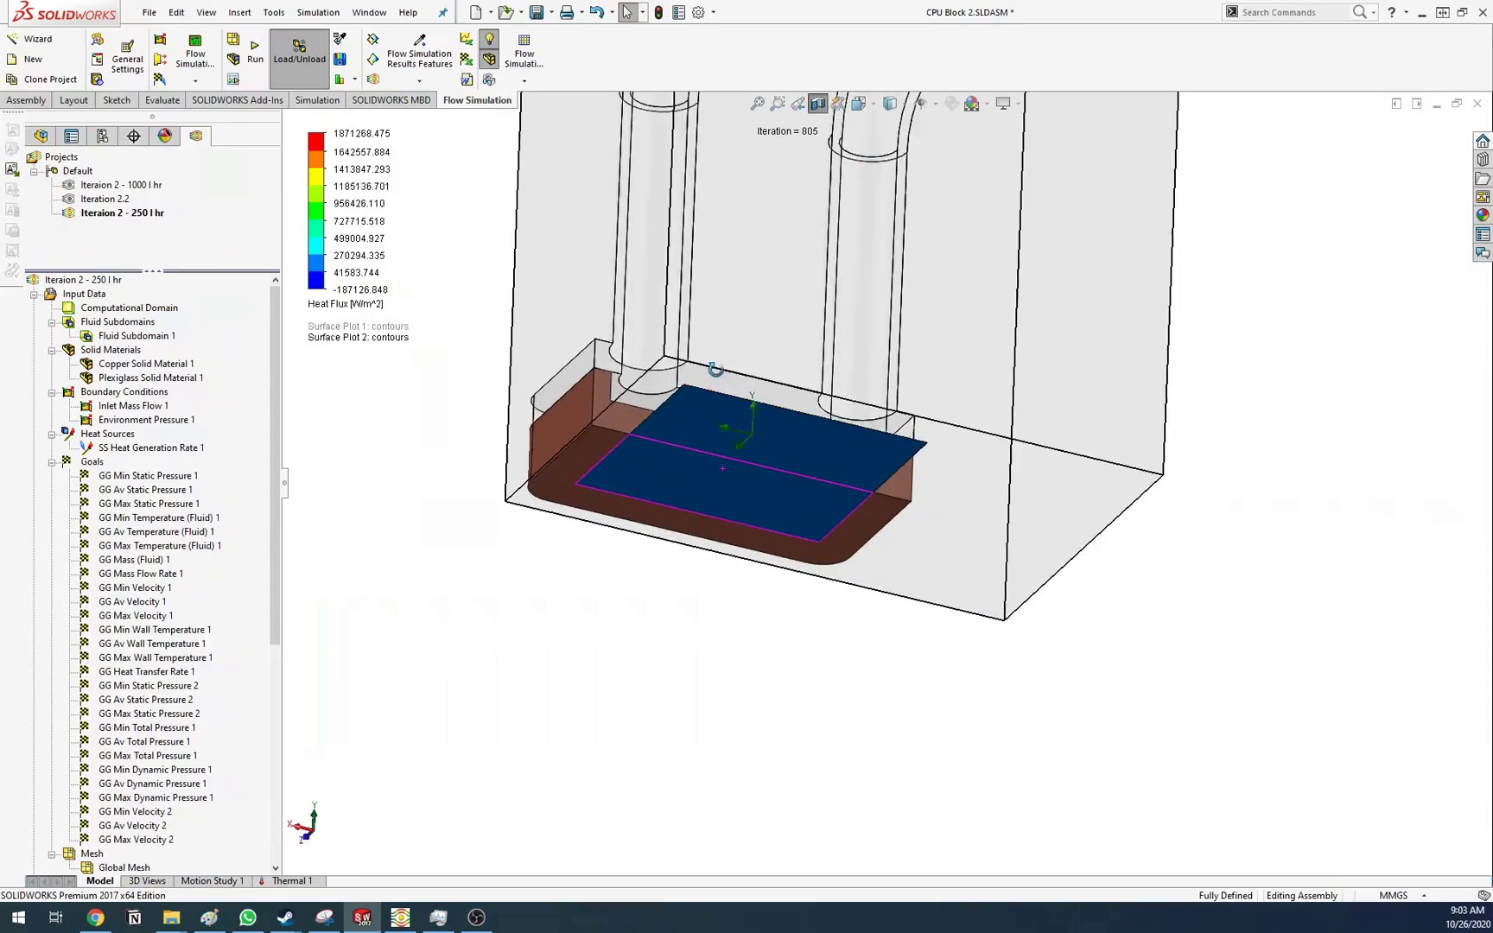
Switch the contours of Surface Plot 2 to Wall Temperature
scroll(770, 471, "down", 6)
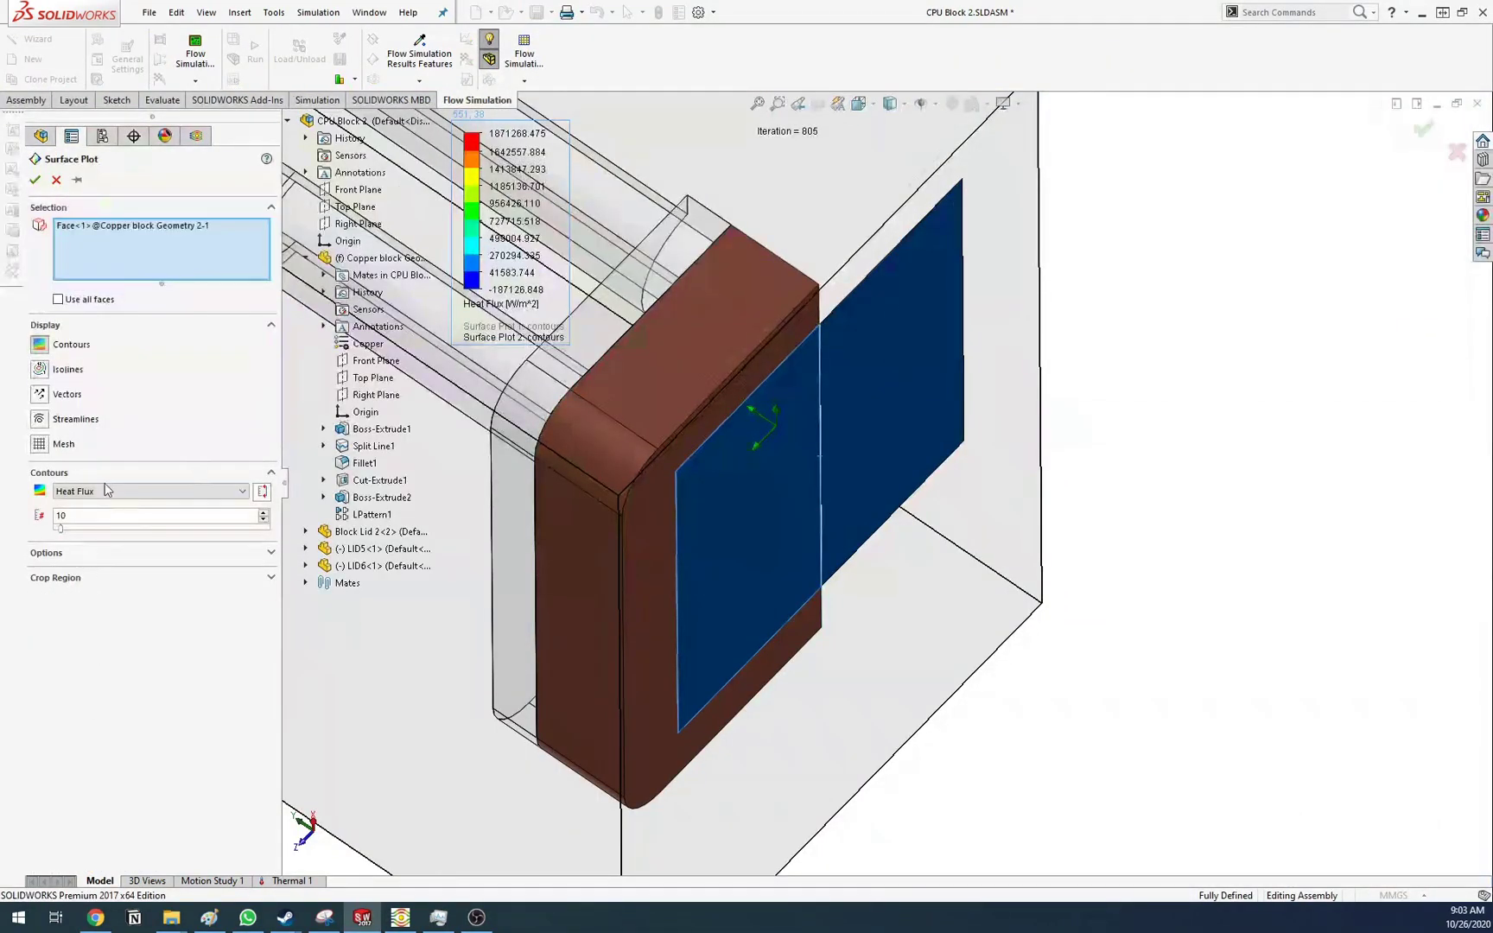
left_click(151, 490)
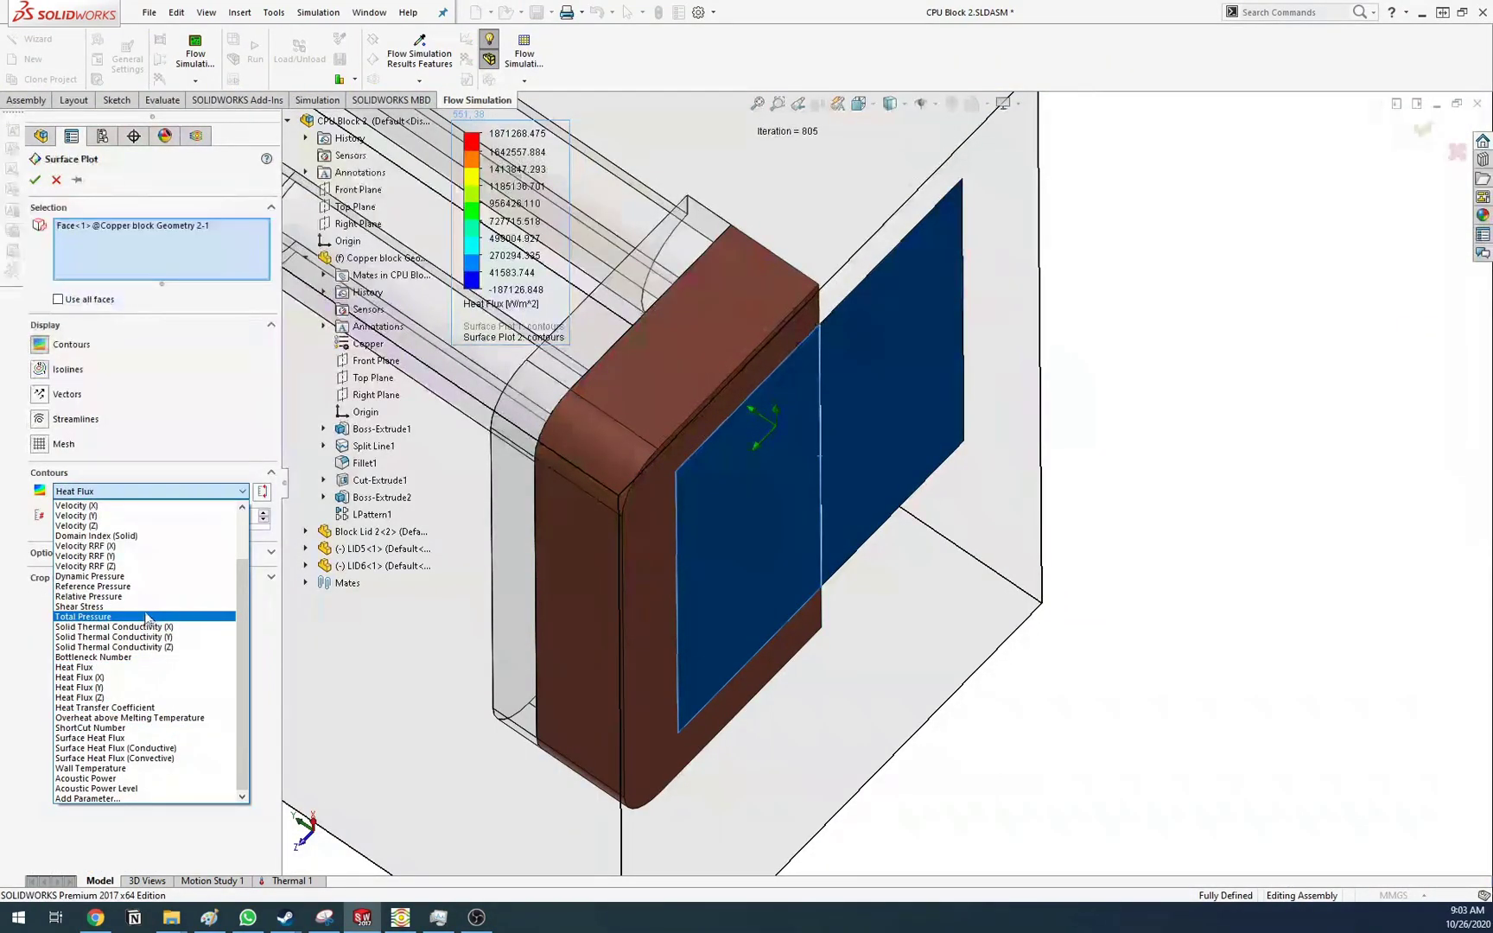
left_click(90, 768)
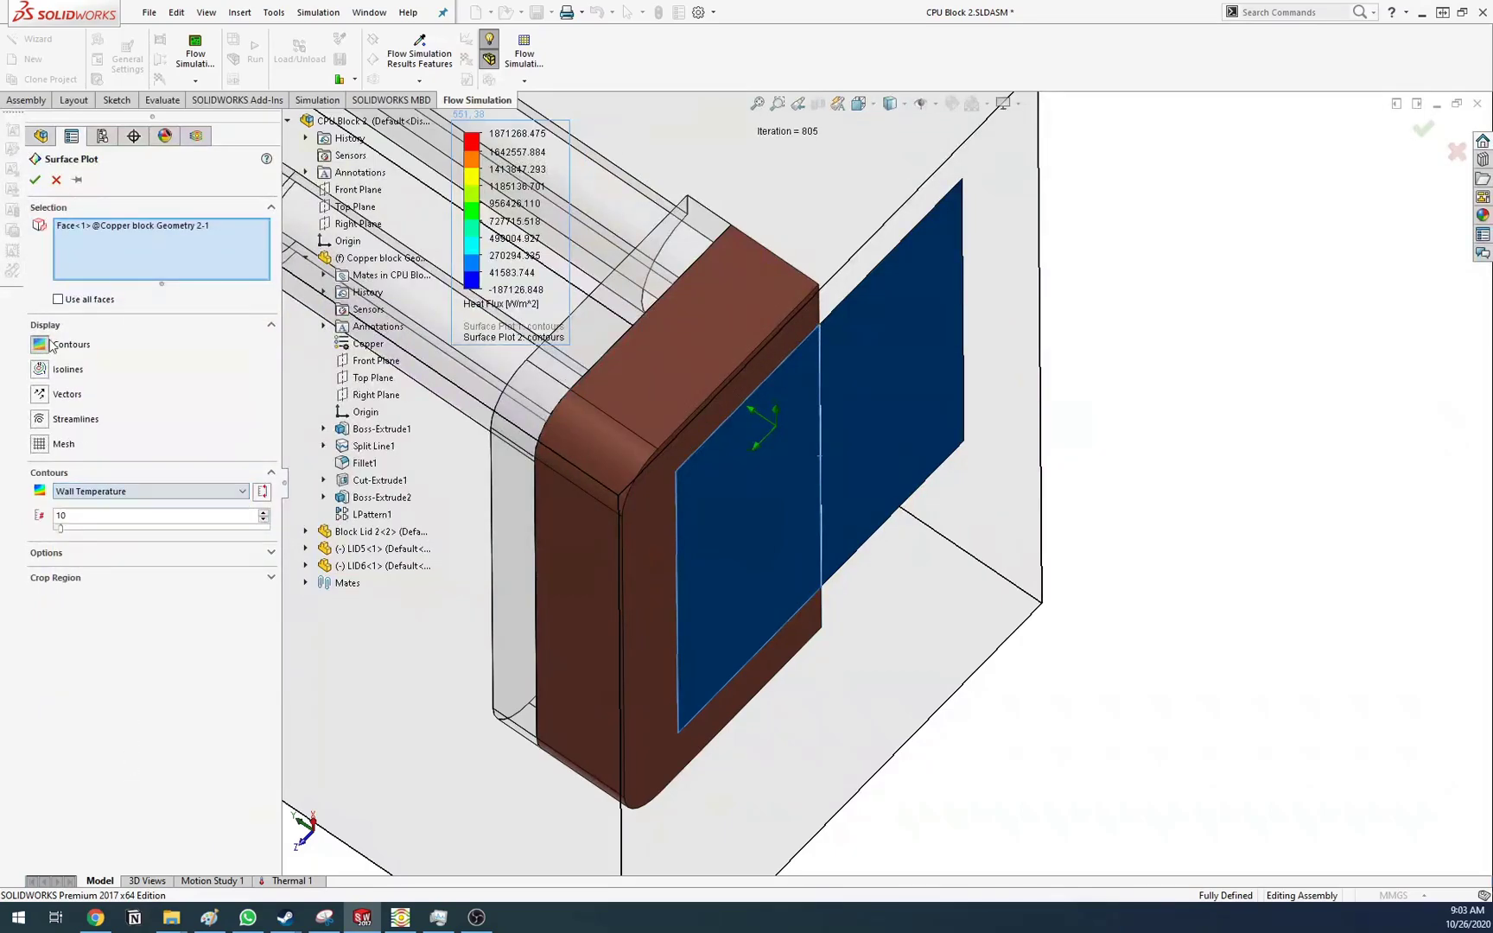
left_click(35, 181)
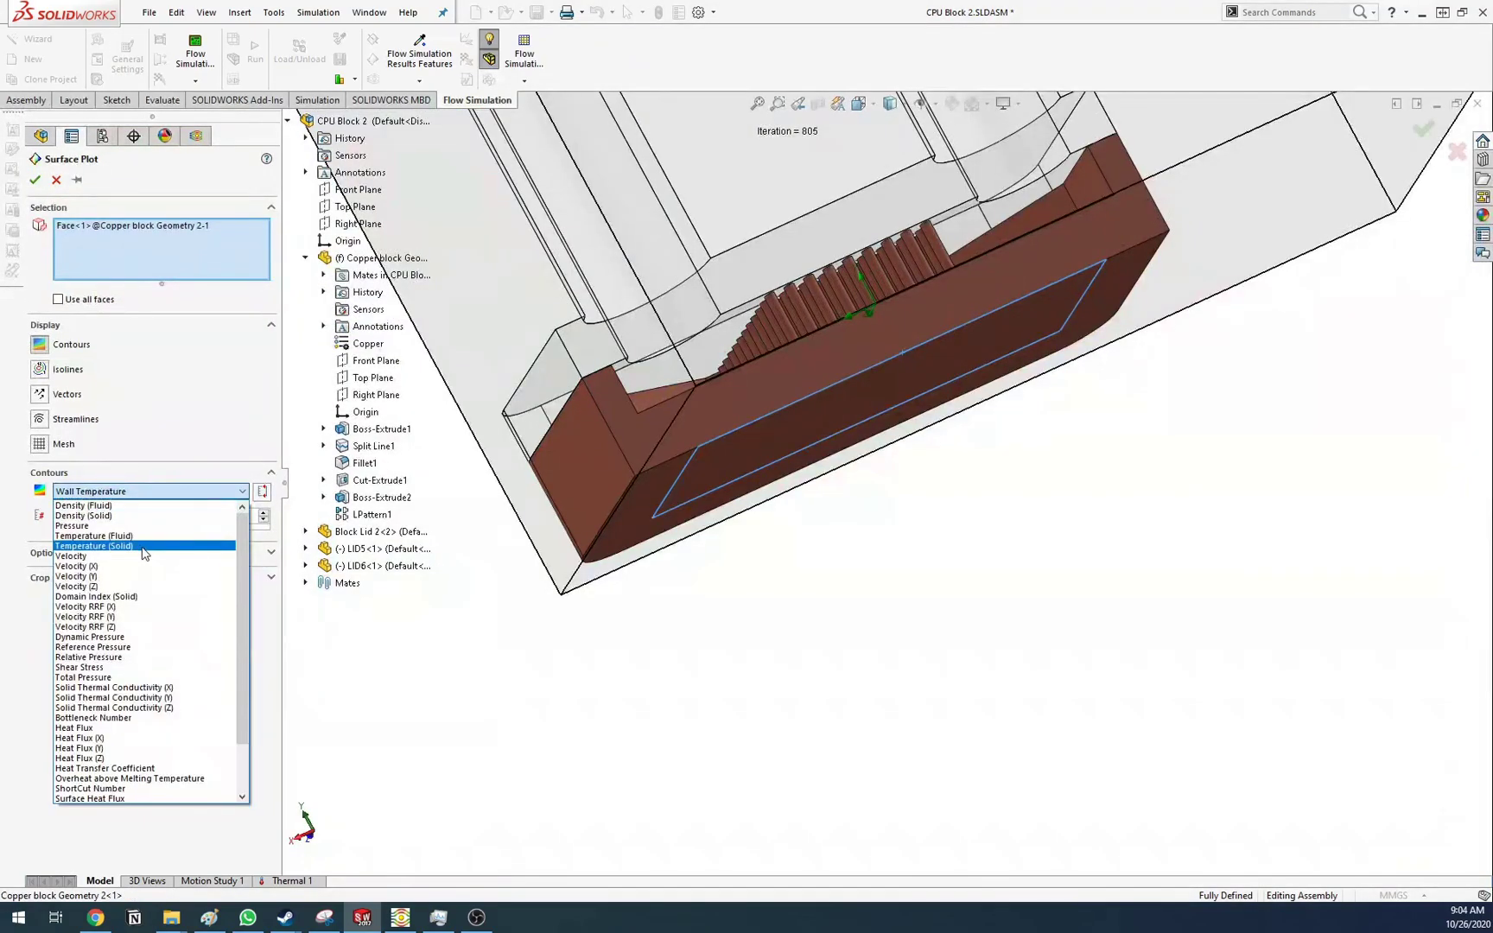
Set Surface Plot 2 to Temperature (Solid) contours on the copper block's inner cavity walls and hide the plot after viewing it
left_click(130, 543)
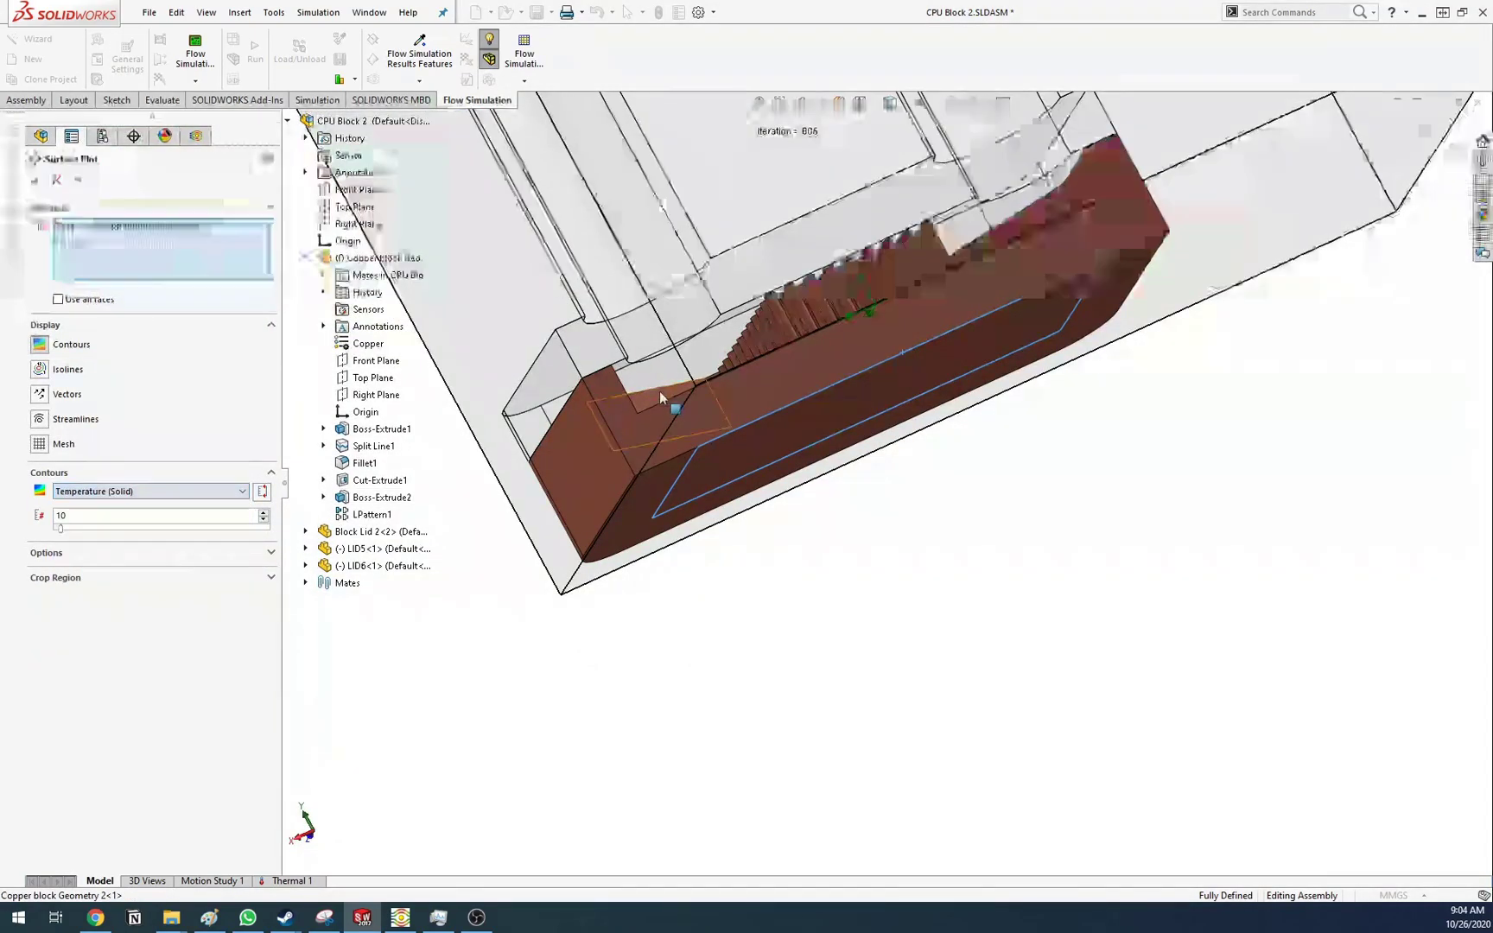
middle_click_drag(659, 390, 671, 507)
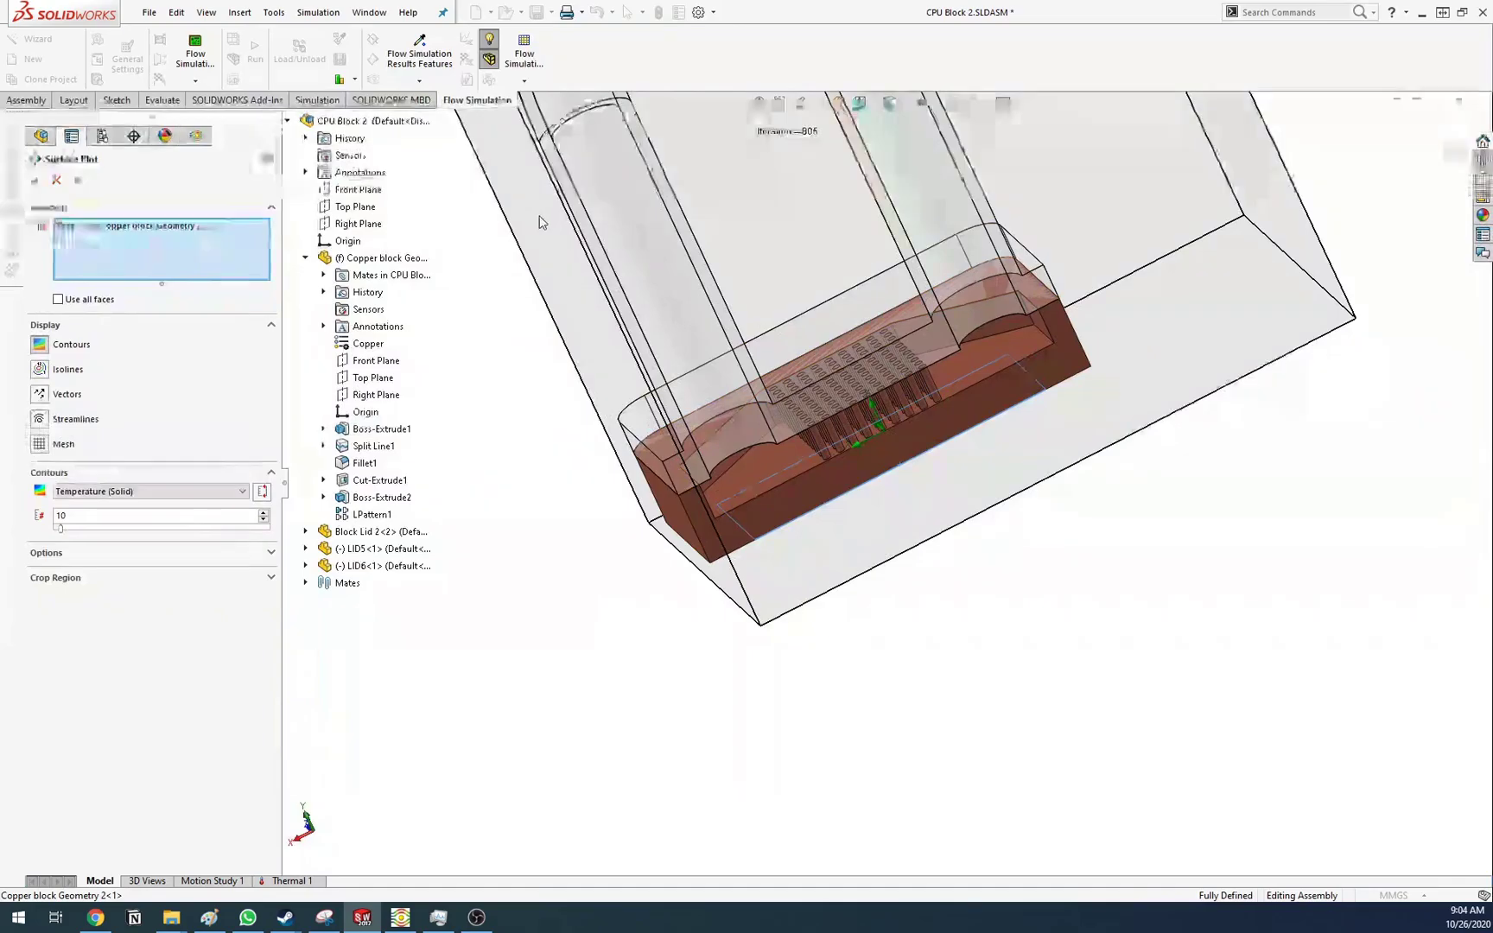
left_click(151, 239)
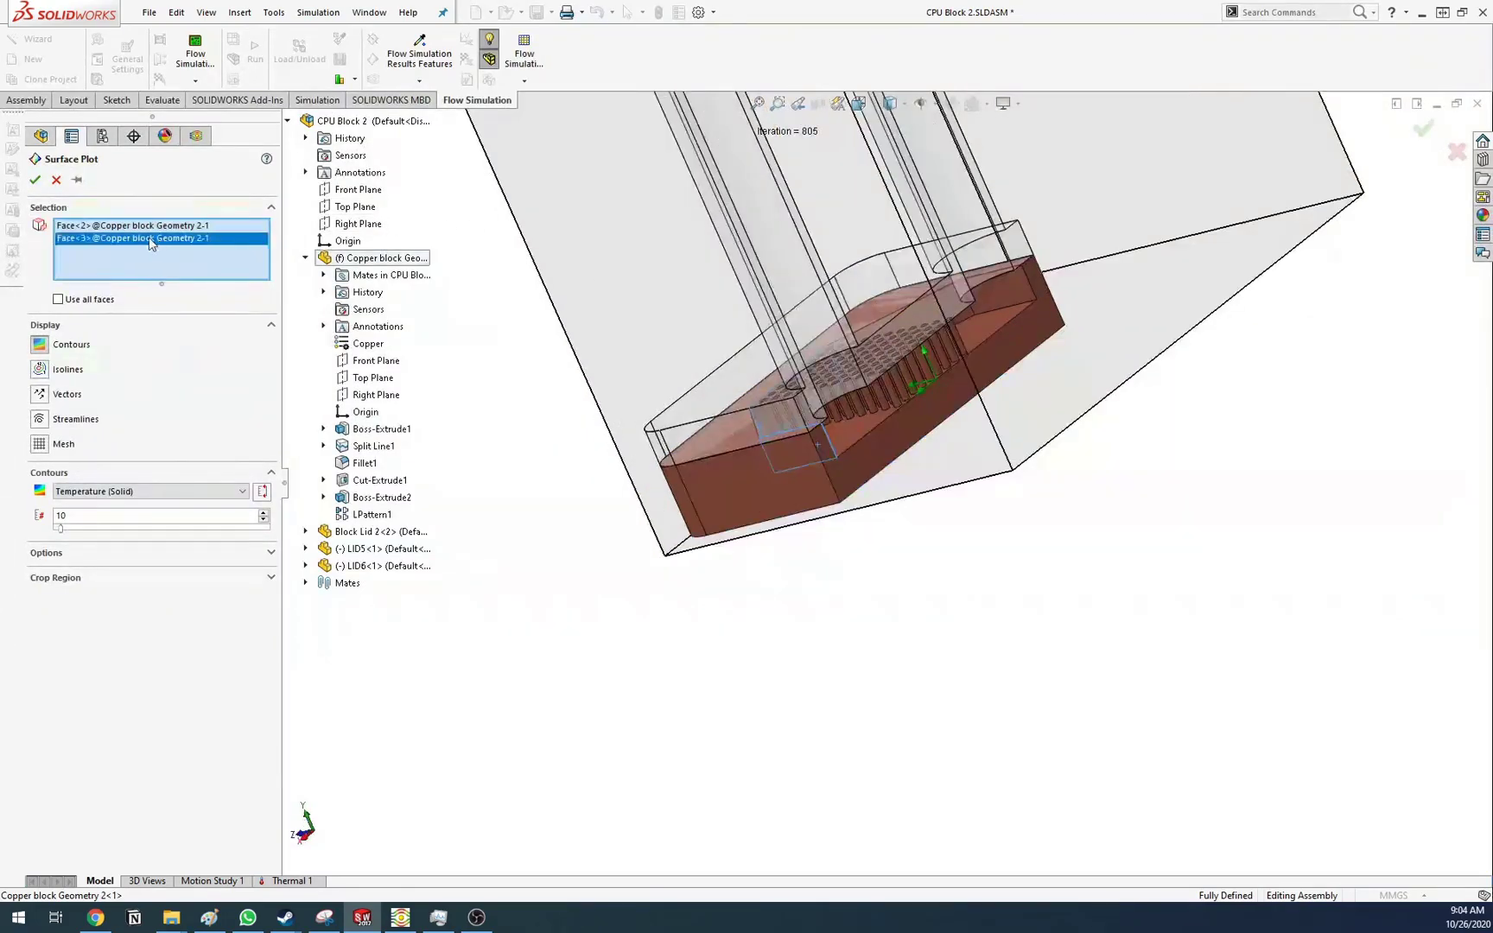
left_click(35, 181)
middle_click_drag(782, 462, 774, 388)
scroll(855, 436, "down", 5)
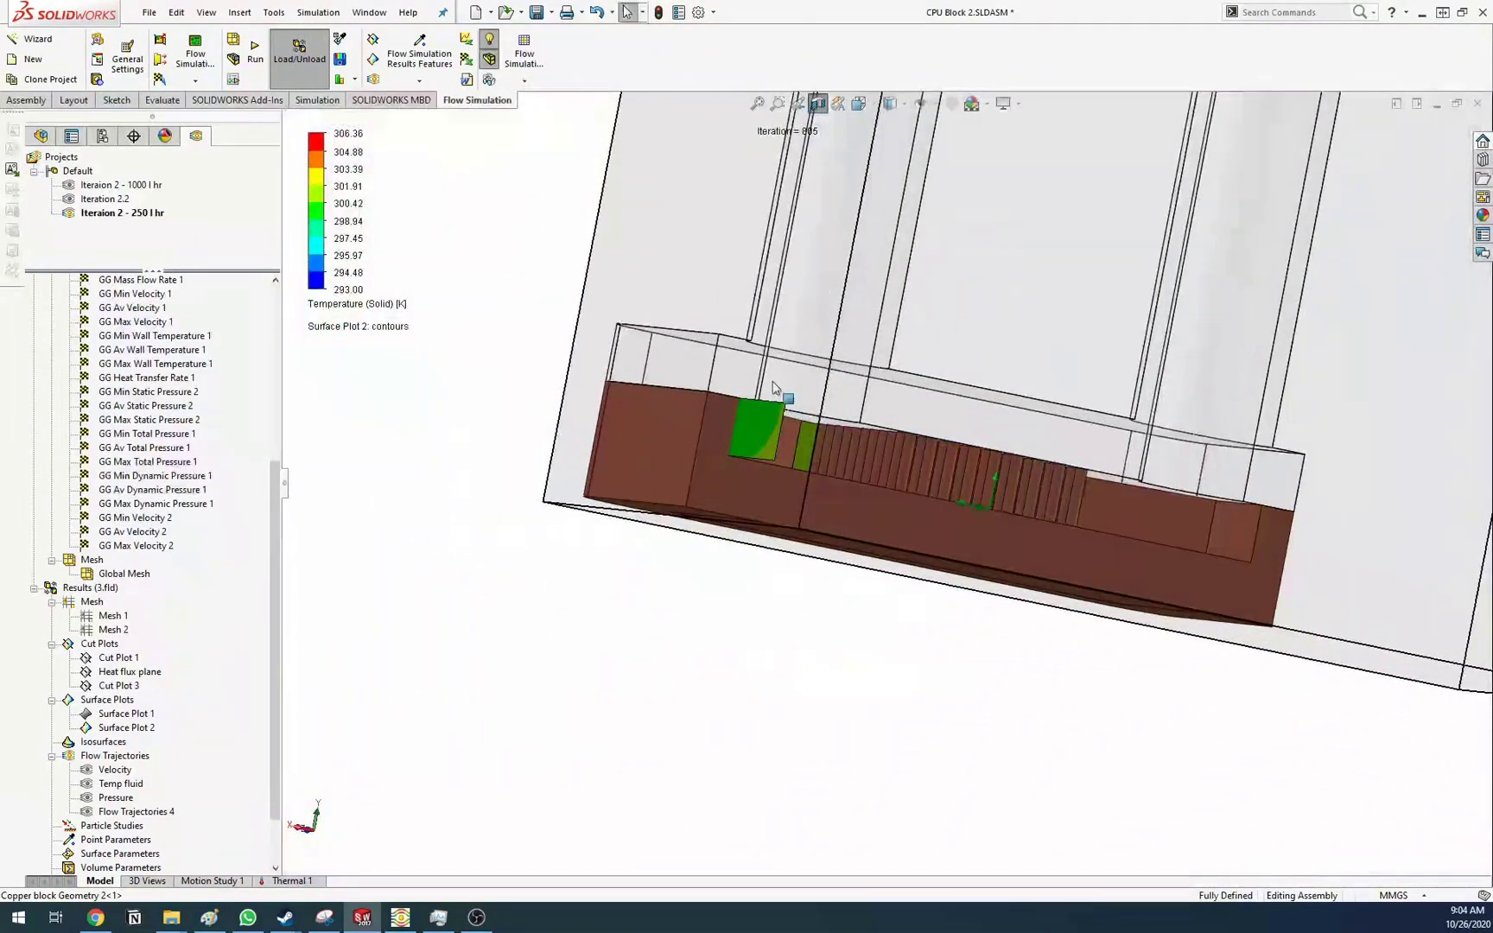
right_click(106, 730)
left_click(157, 698)
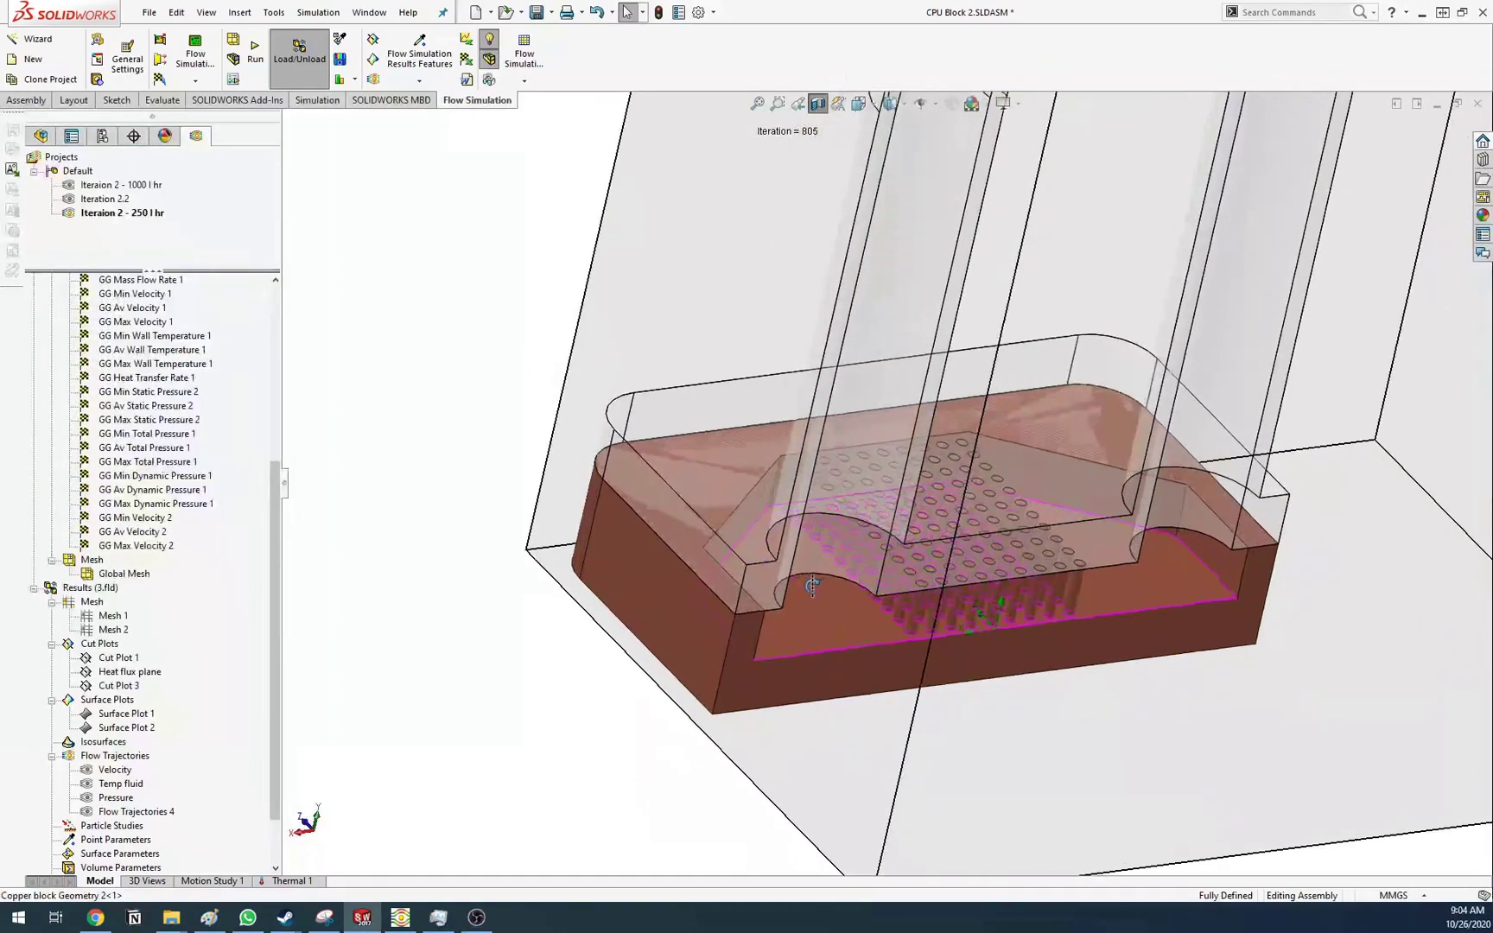
Create a new particle study named Particle Study 1
scroll(175, 660, "down", 2)
right_click(98, 754)
left_click(138, 764)
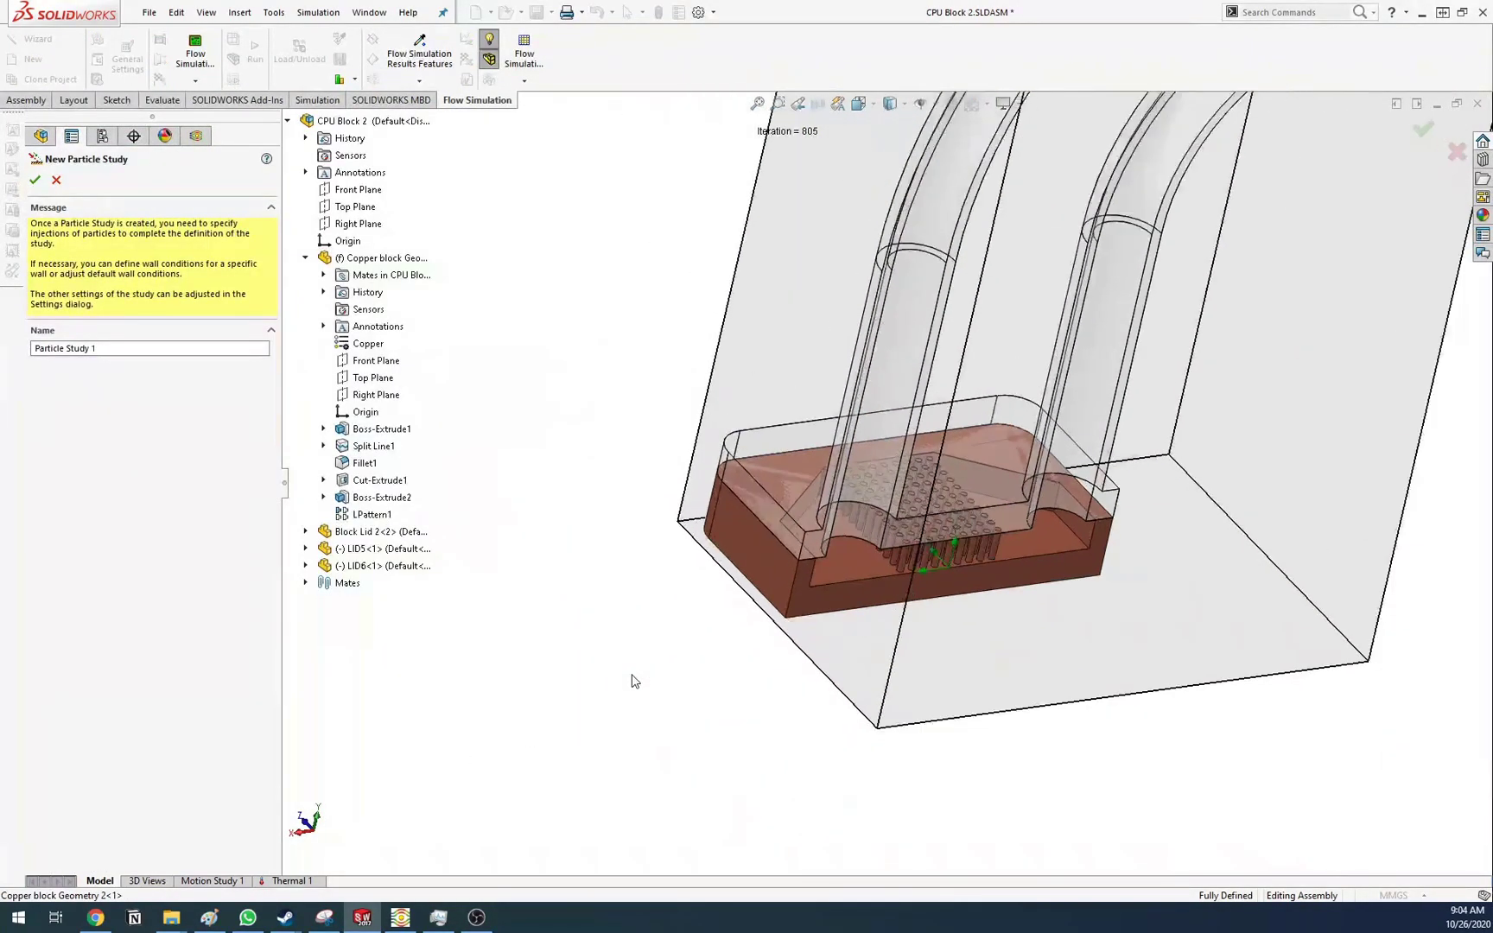
left_click(1155, 145)
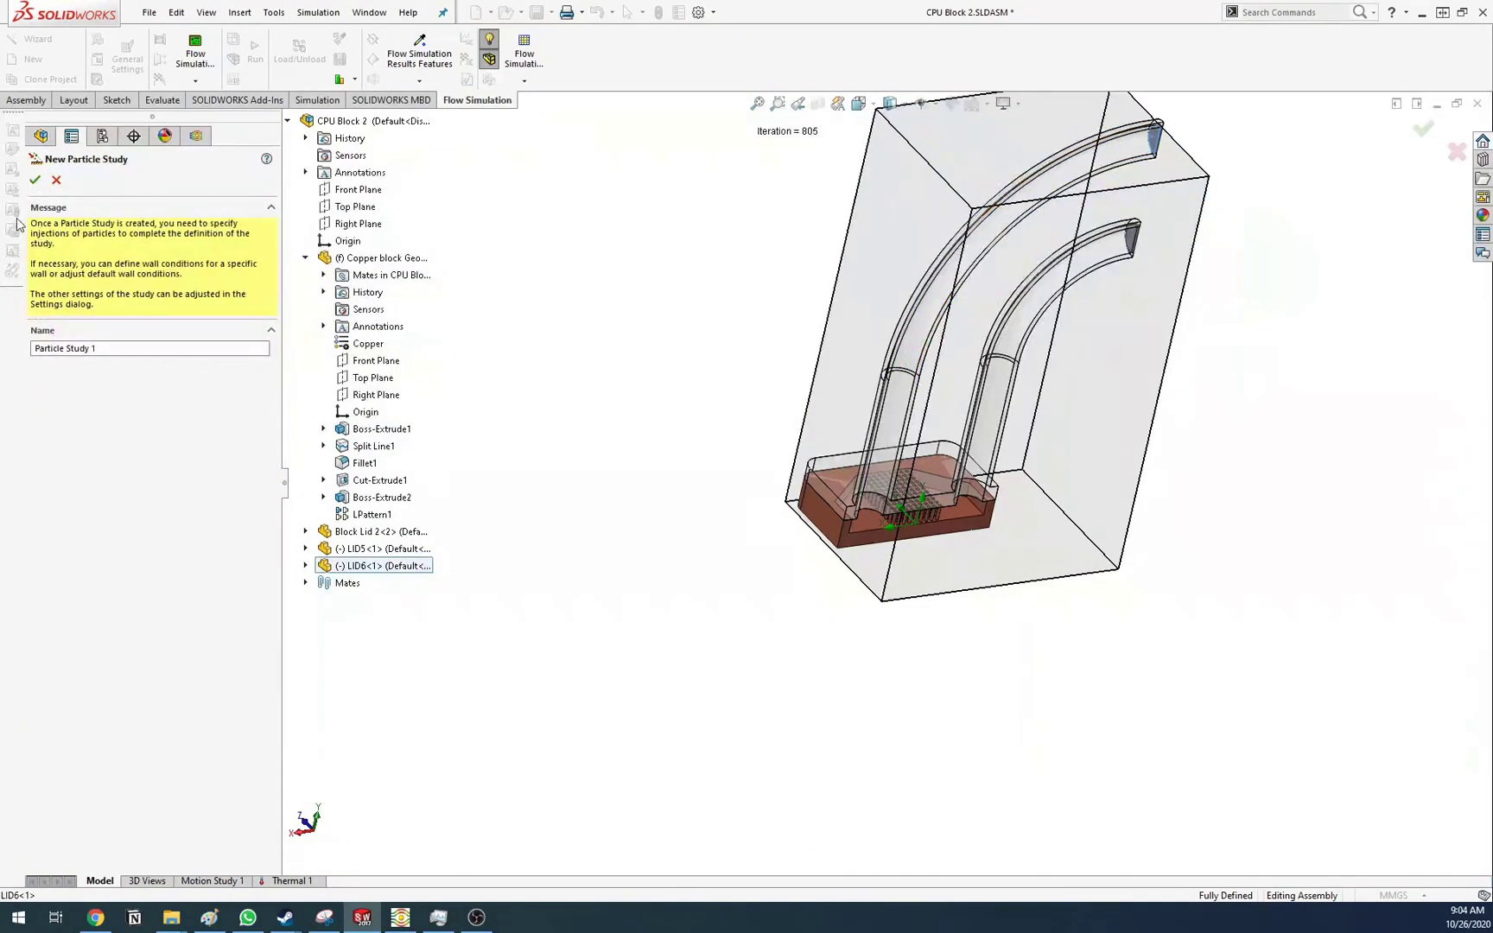
left_click(36, 178)
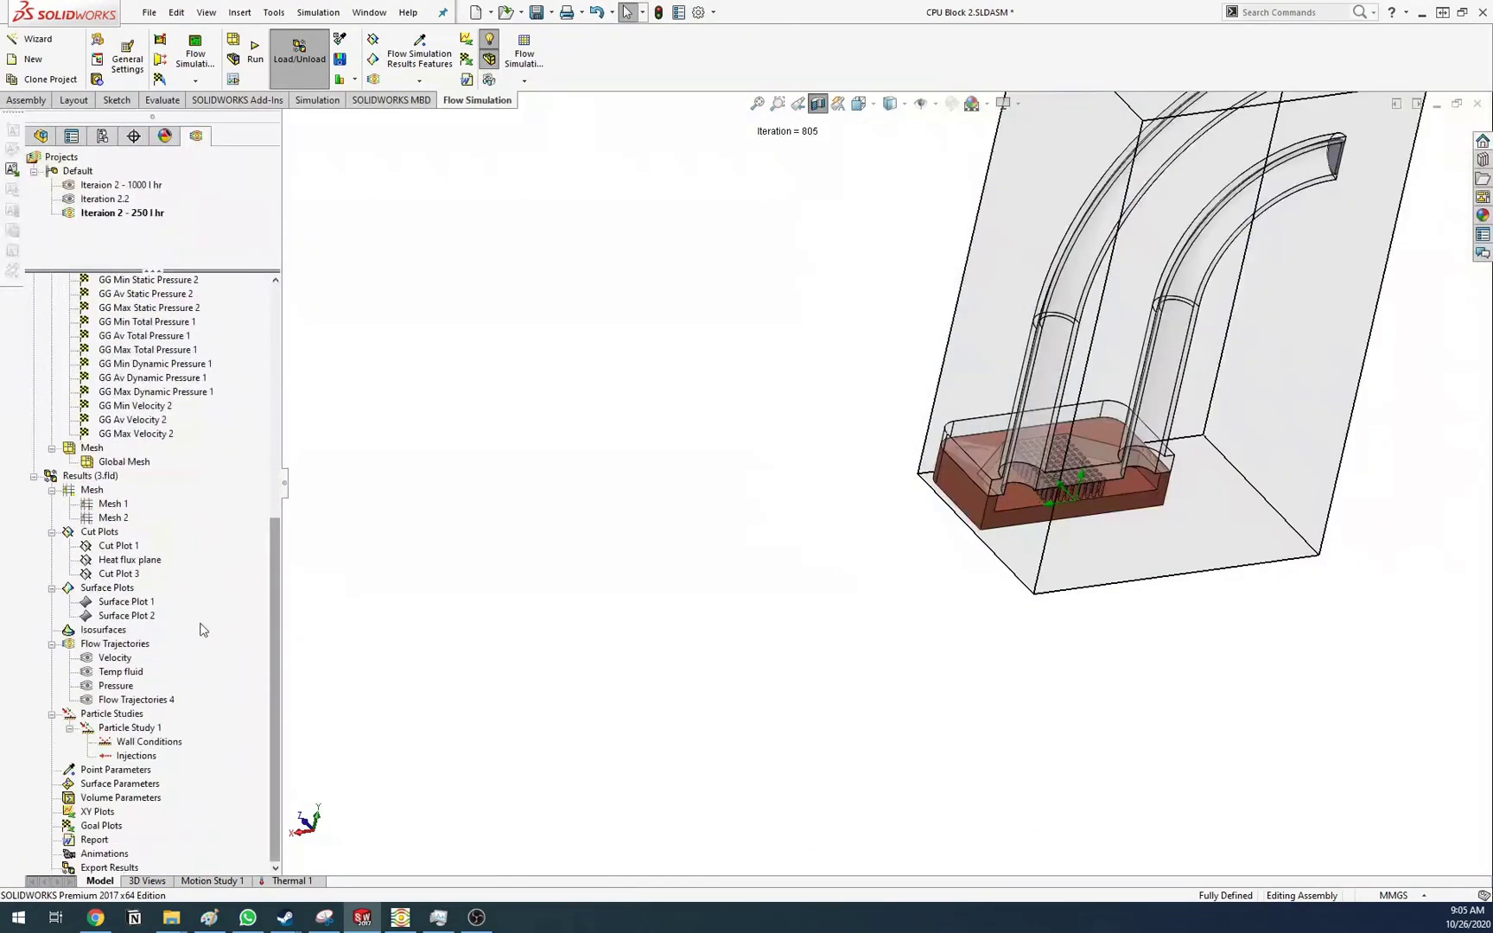
Add an ideal reflection wall condition to Particle Study 1 on the copper block's cavity face and the lid's inner tube faces
scroll(880, 487, "up", 4)
scroll(1393, 290, "down", 5)
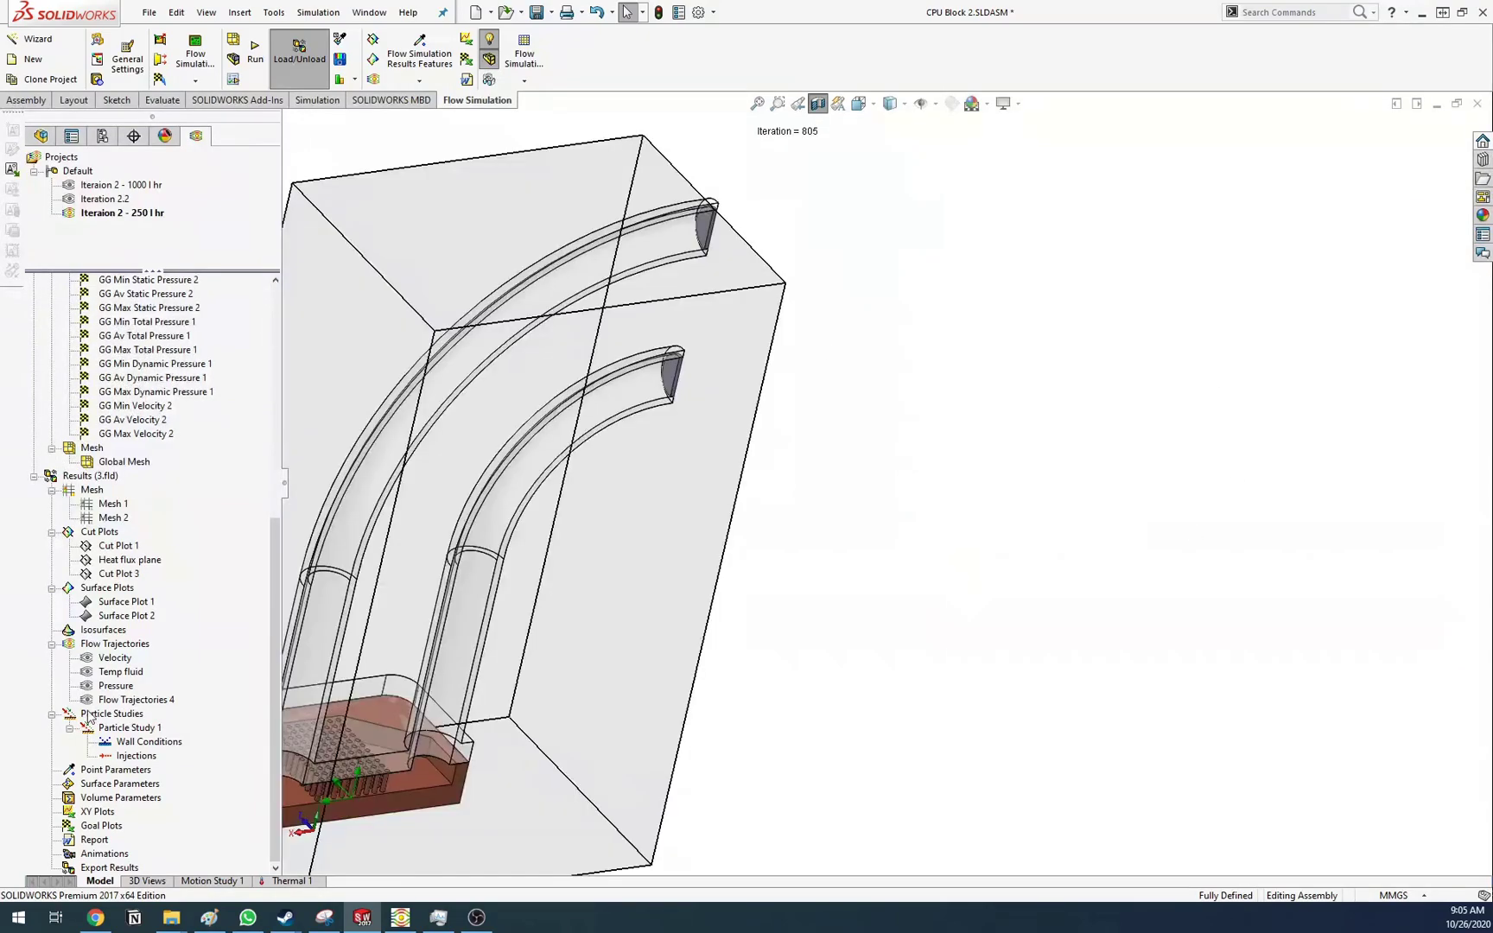
right_click(110, 745)
left_click(153, 759)
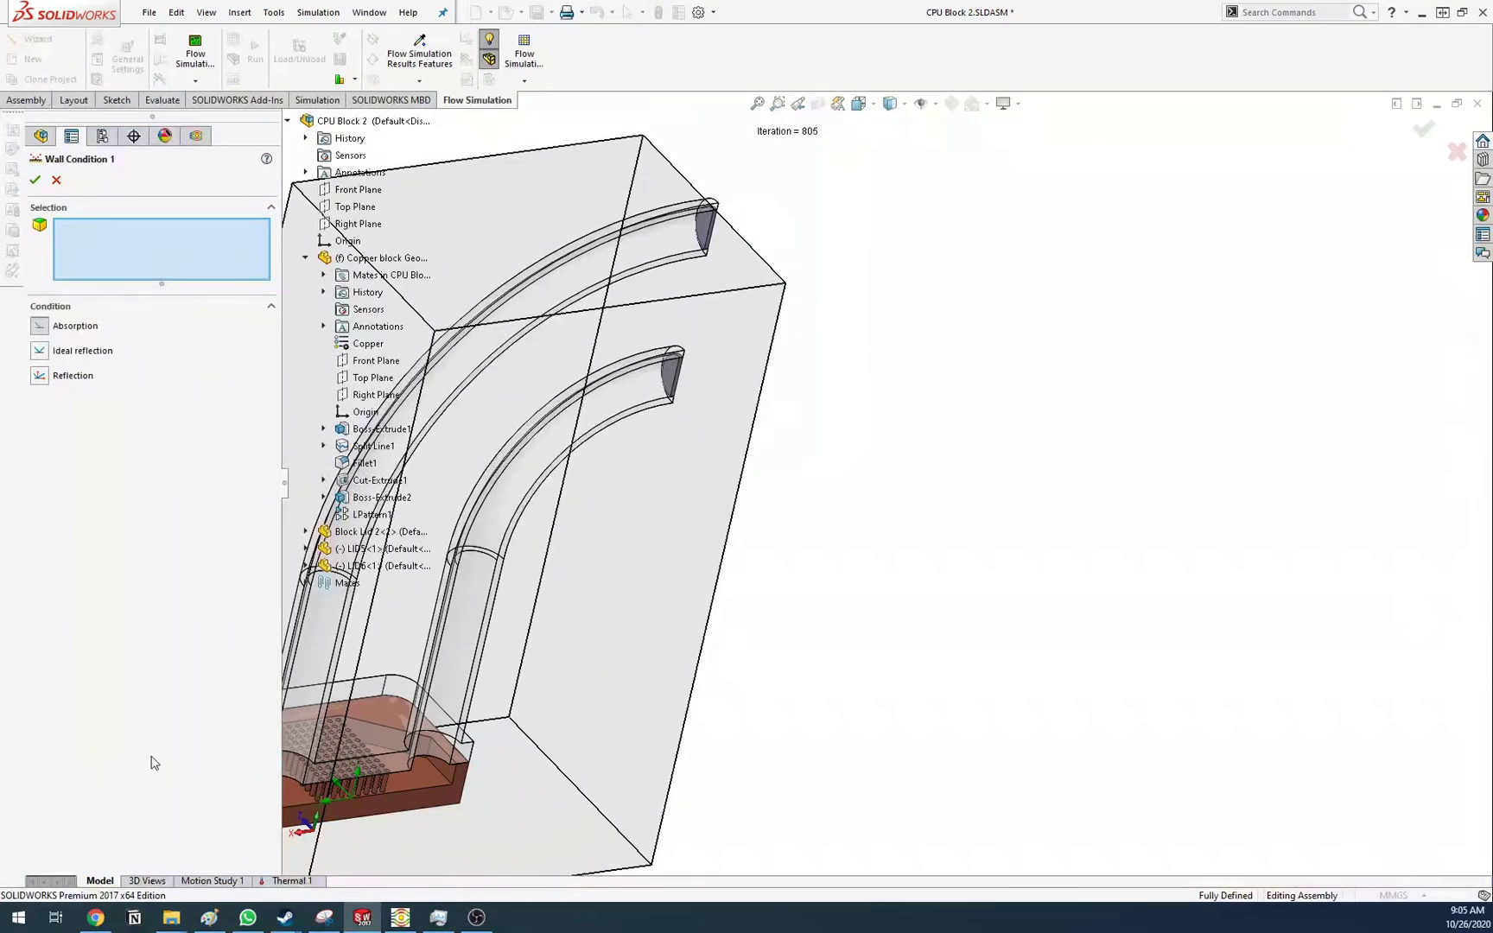
middle_click_drag(615, 343, 572, 285)
left_click(657, 223)
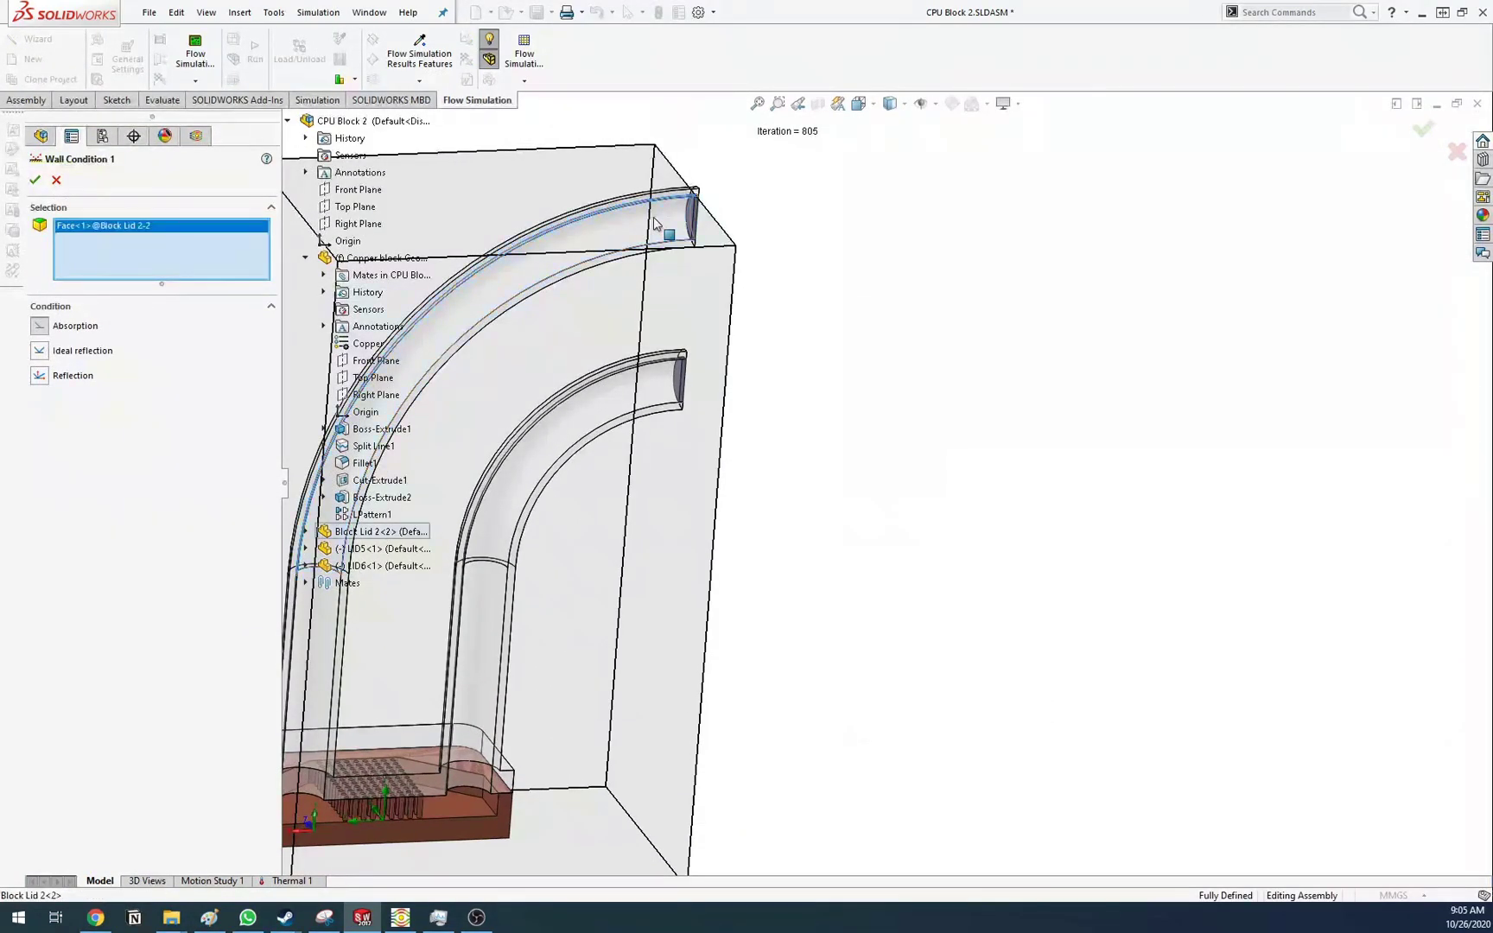
scroll(568, 608, "up", 4)
scroll(593, 707, "down", 4)
scroll(740, 556, "down", 6)
left_click(594, 564)
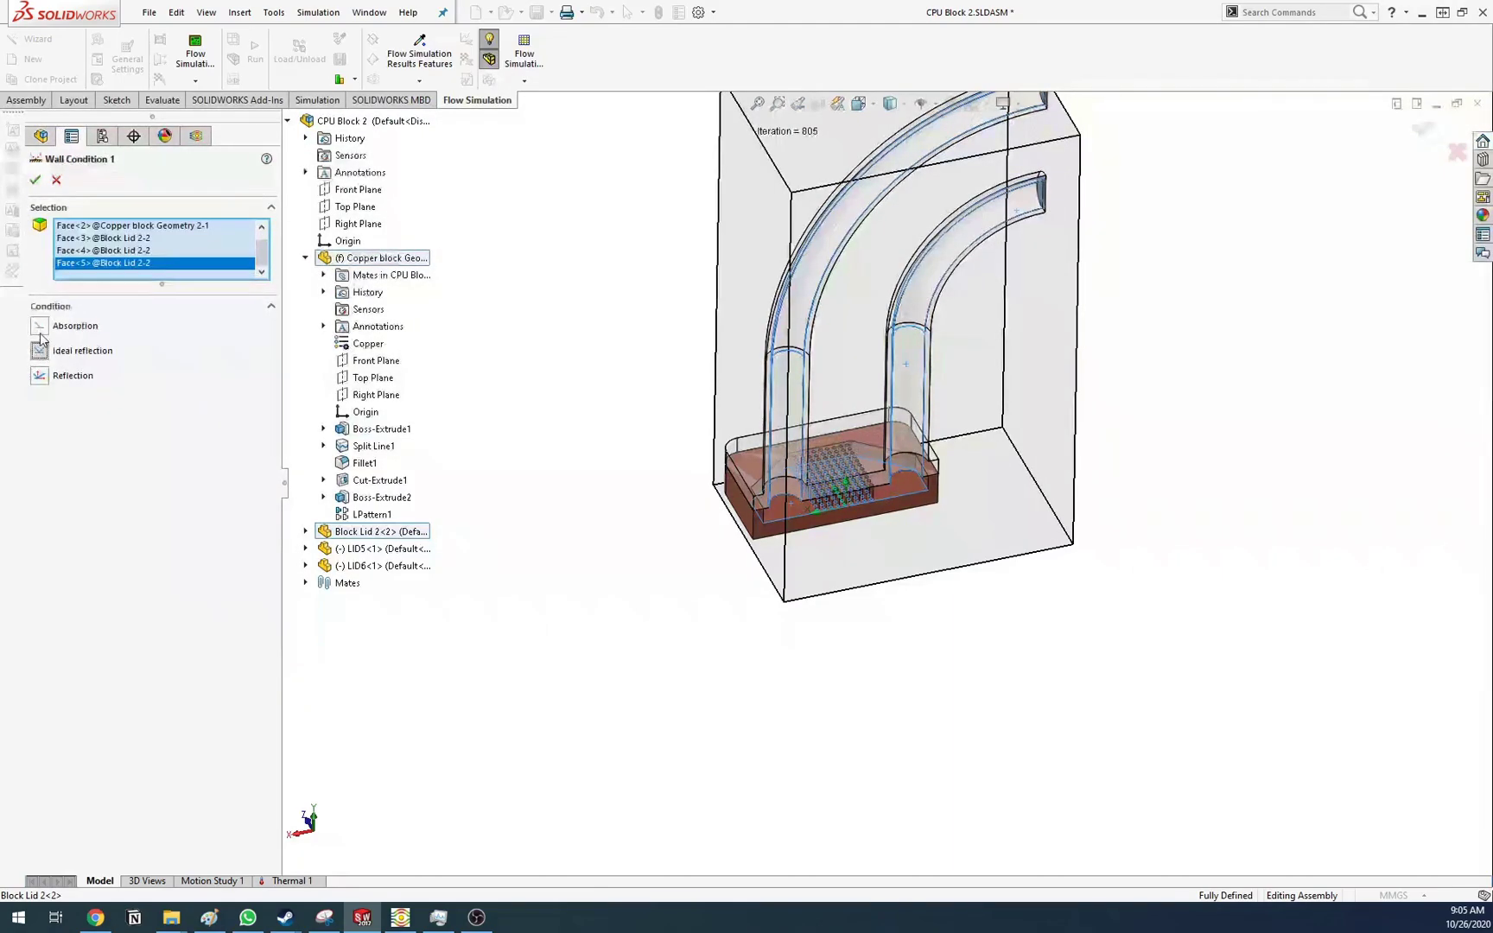
left_click(36, 182)
Insert a particle injection in Particle Study 1 starting from the LID6 face at the end of the longer tube
scroll(153, 760, "down", 10)
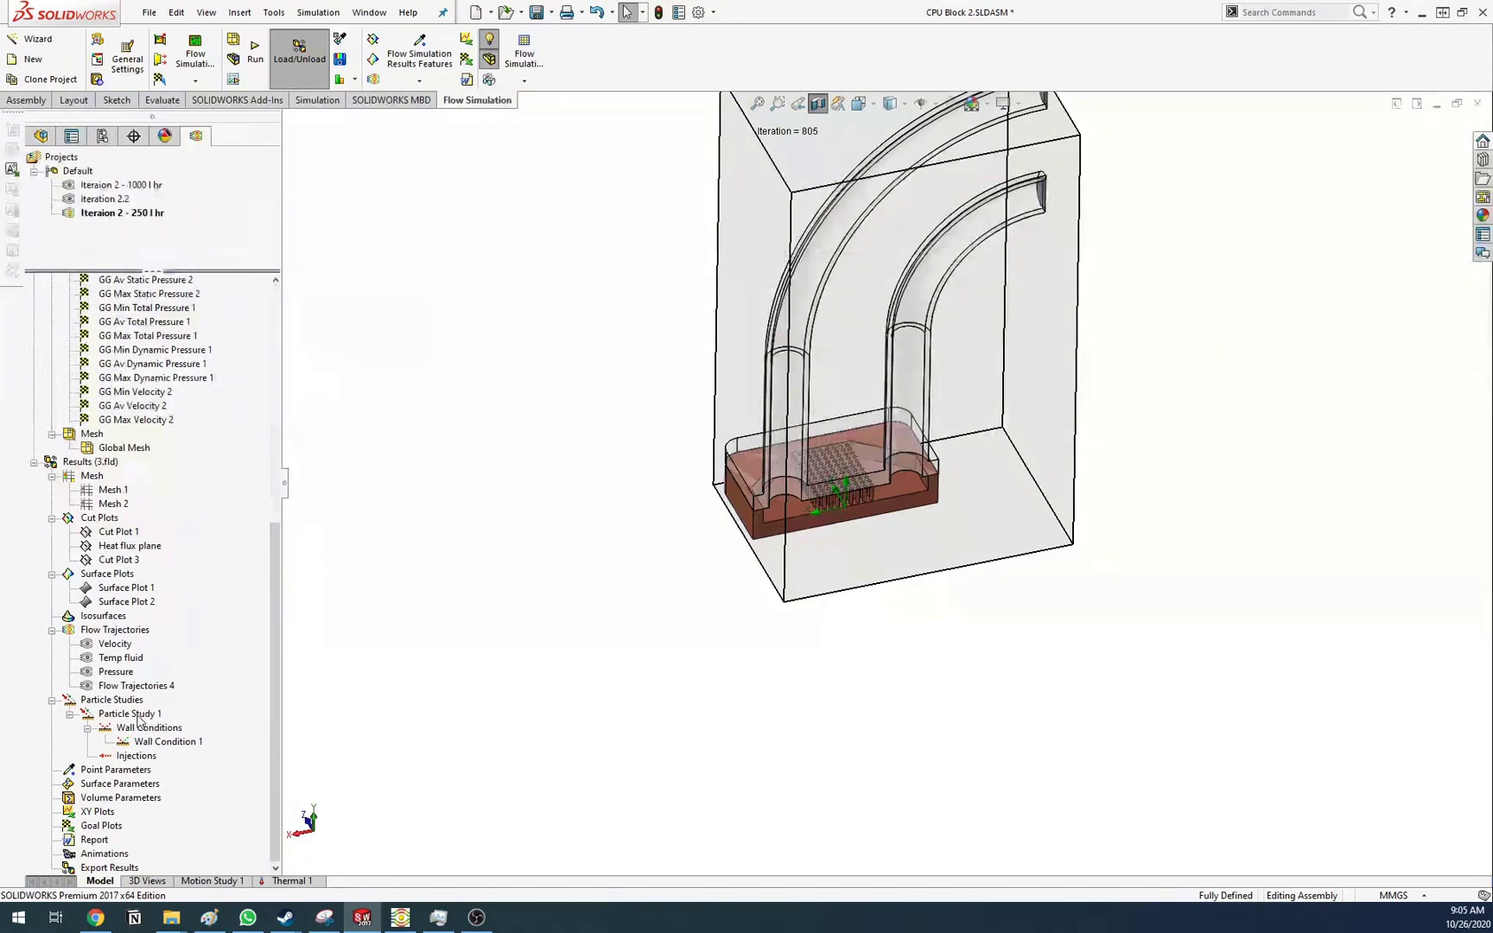
right_click(125, 758)
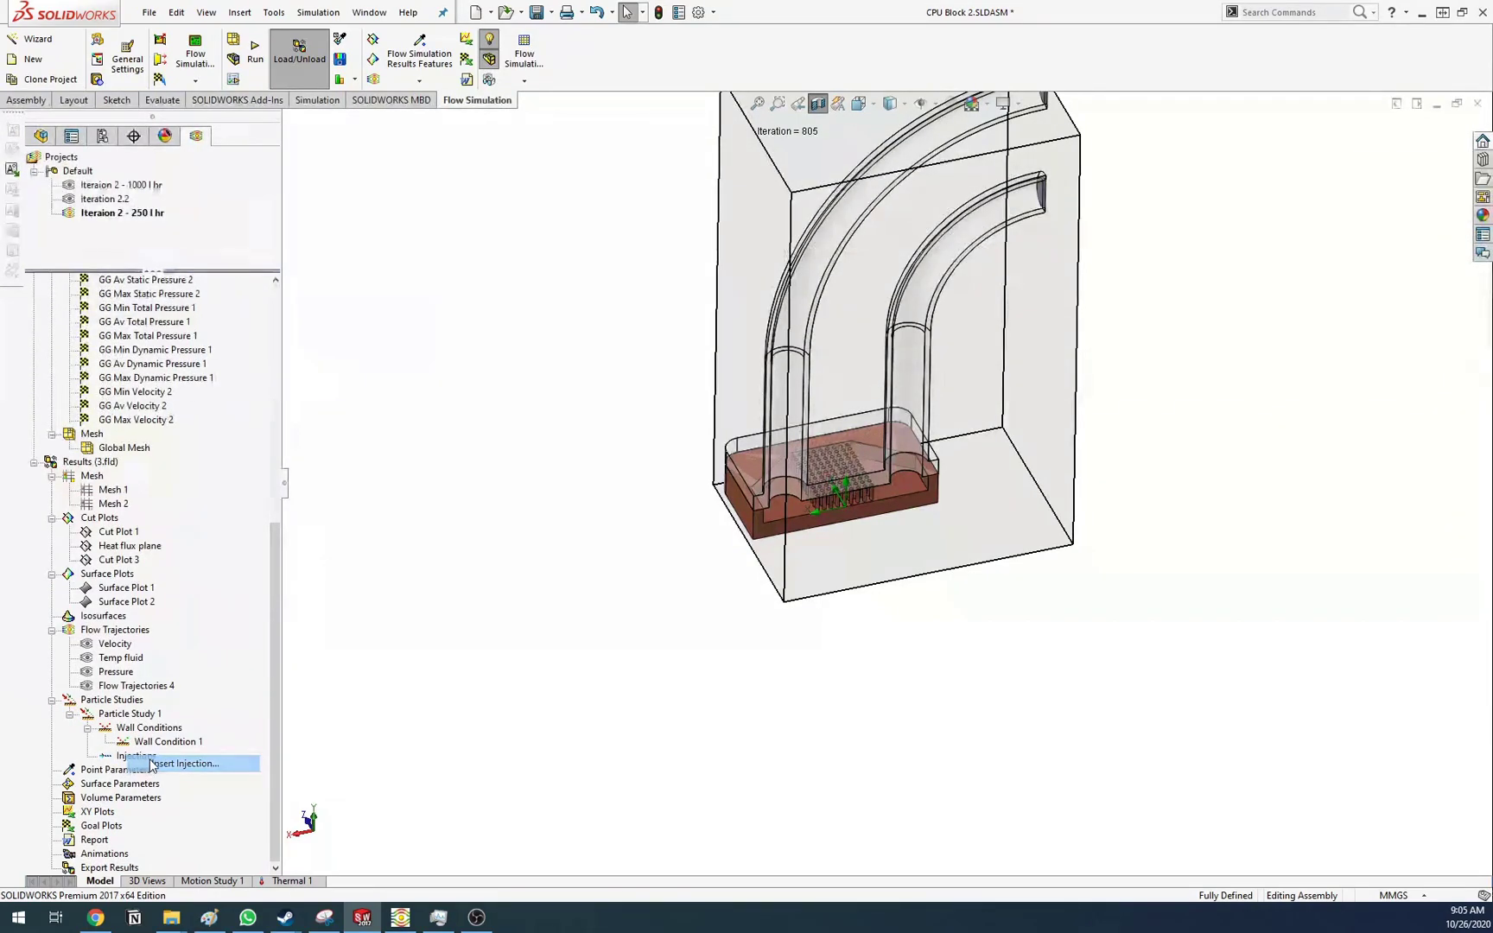
left_click(173, 764)
scroll(1042, 177, "down", 6)
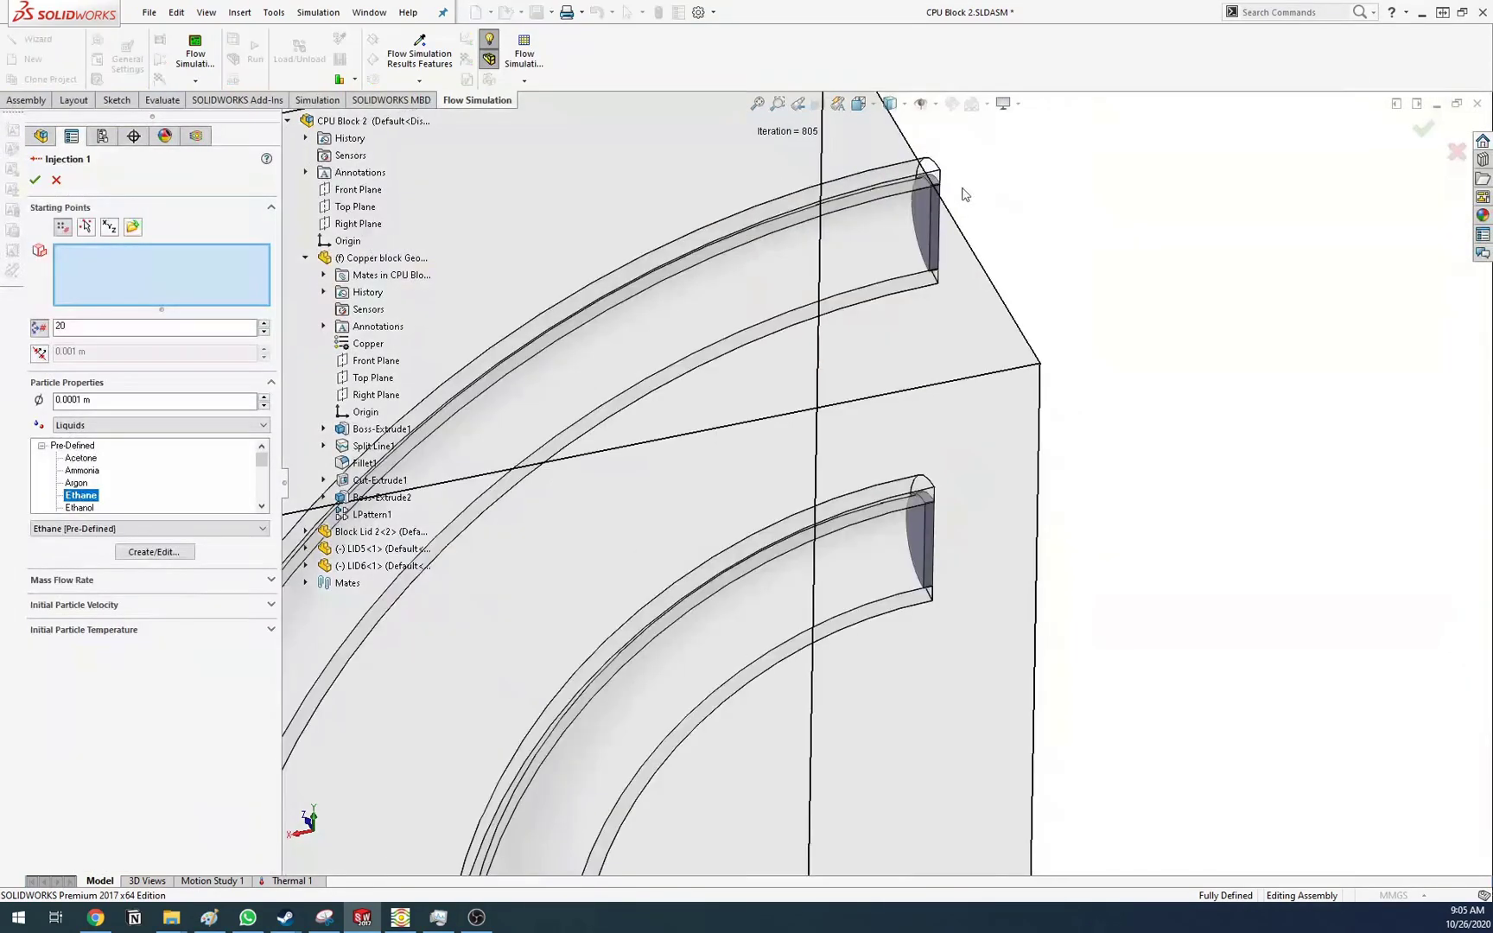
left_click(917, 209)
scroll(942, 227, "up", 3)
Set the injected particle material to the predefined liquid Water and the number of starting points to 250
left_click(102, 497)
scroll(103, 496, "down", 5)
left_click(79, 496)
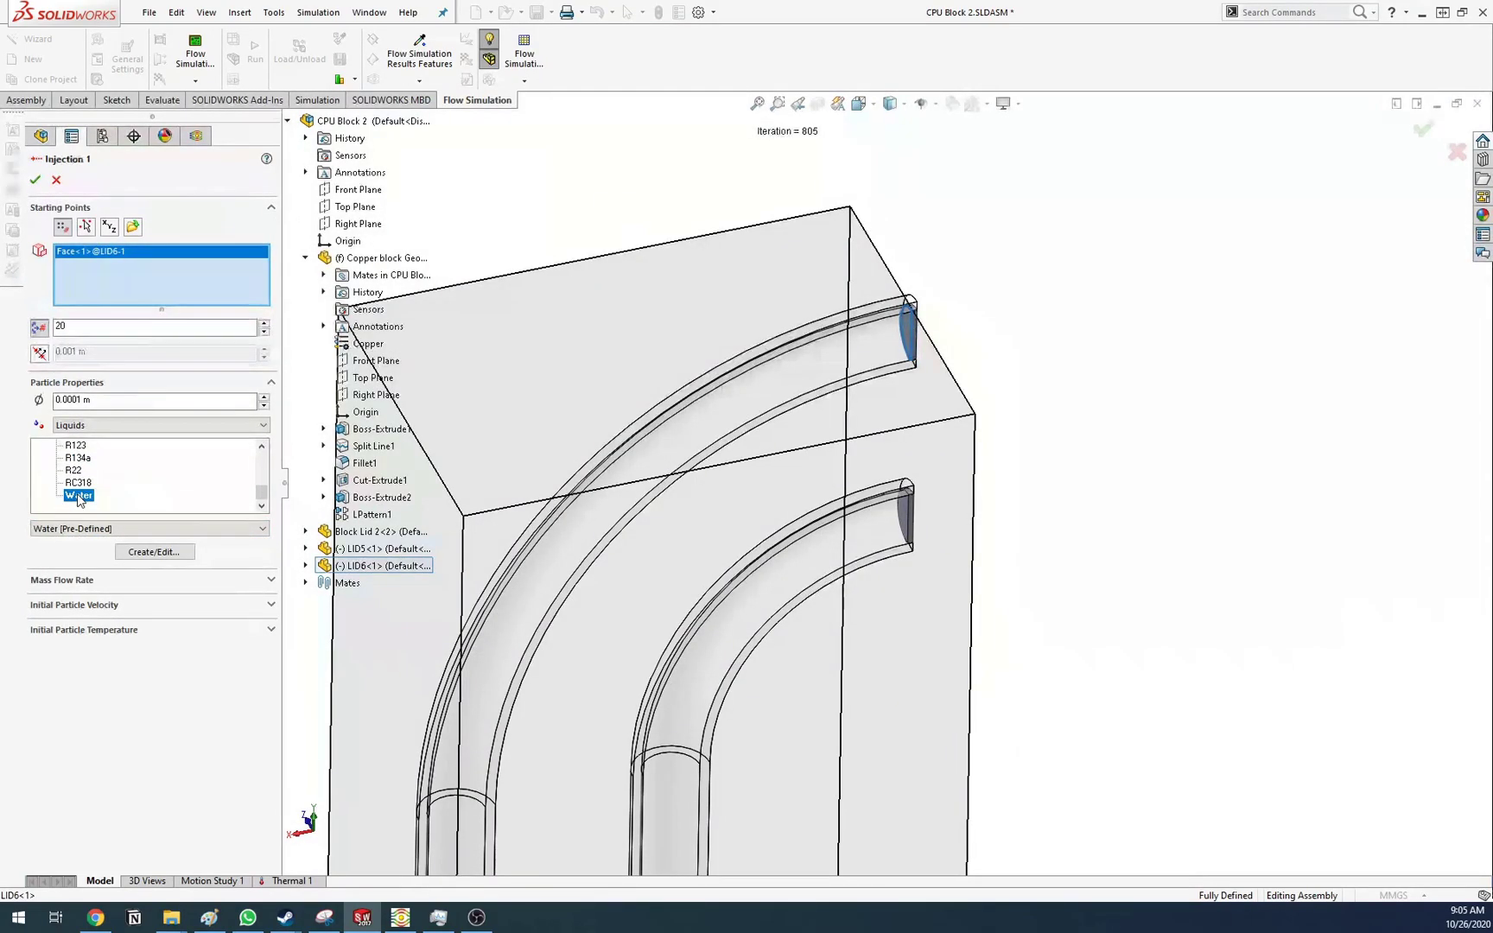
left_click_drag(66, 326, 24, 330)
type("250")
Set the injection's initial relative particle velocity to 6 m/s
left_click(161, 579)
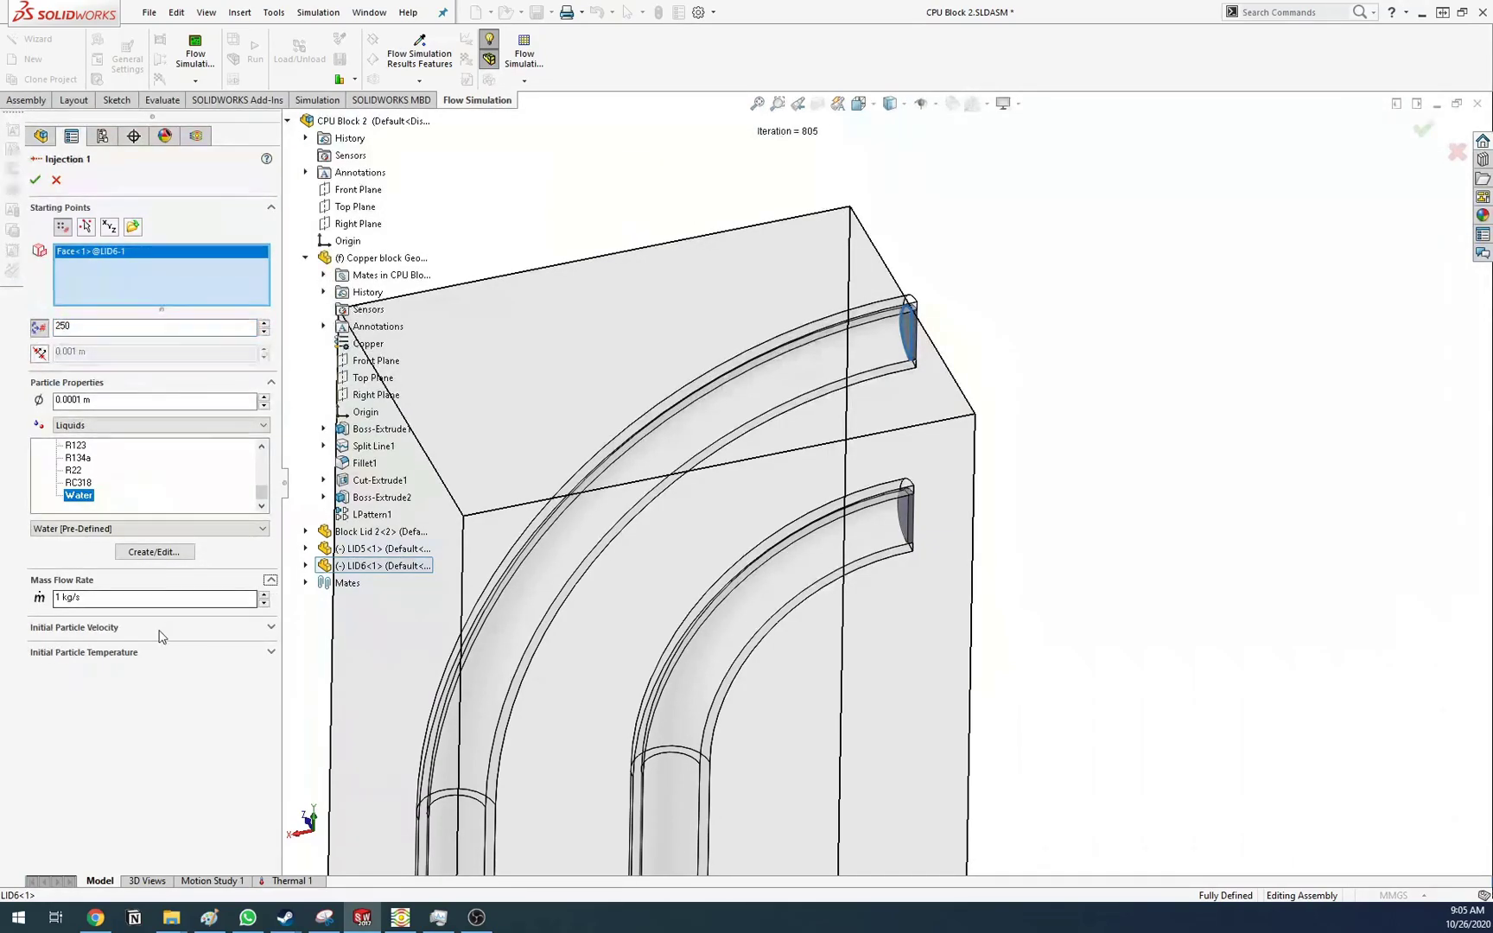
left_click(162, 631)
left_click_drag(82, 682, 43, 689)
type("6")
Set the injection's mass flow rate to 0.28/2 kg/s and show the initial particle temperature settings
left_click(145, 600)
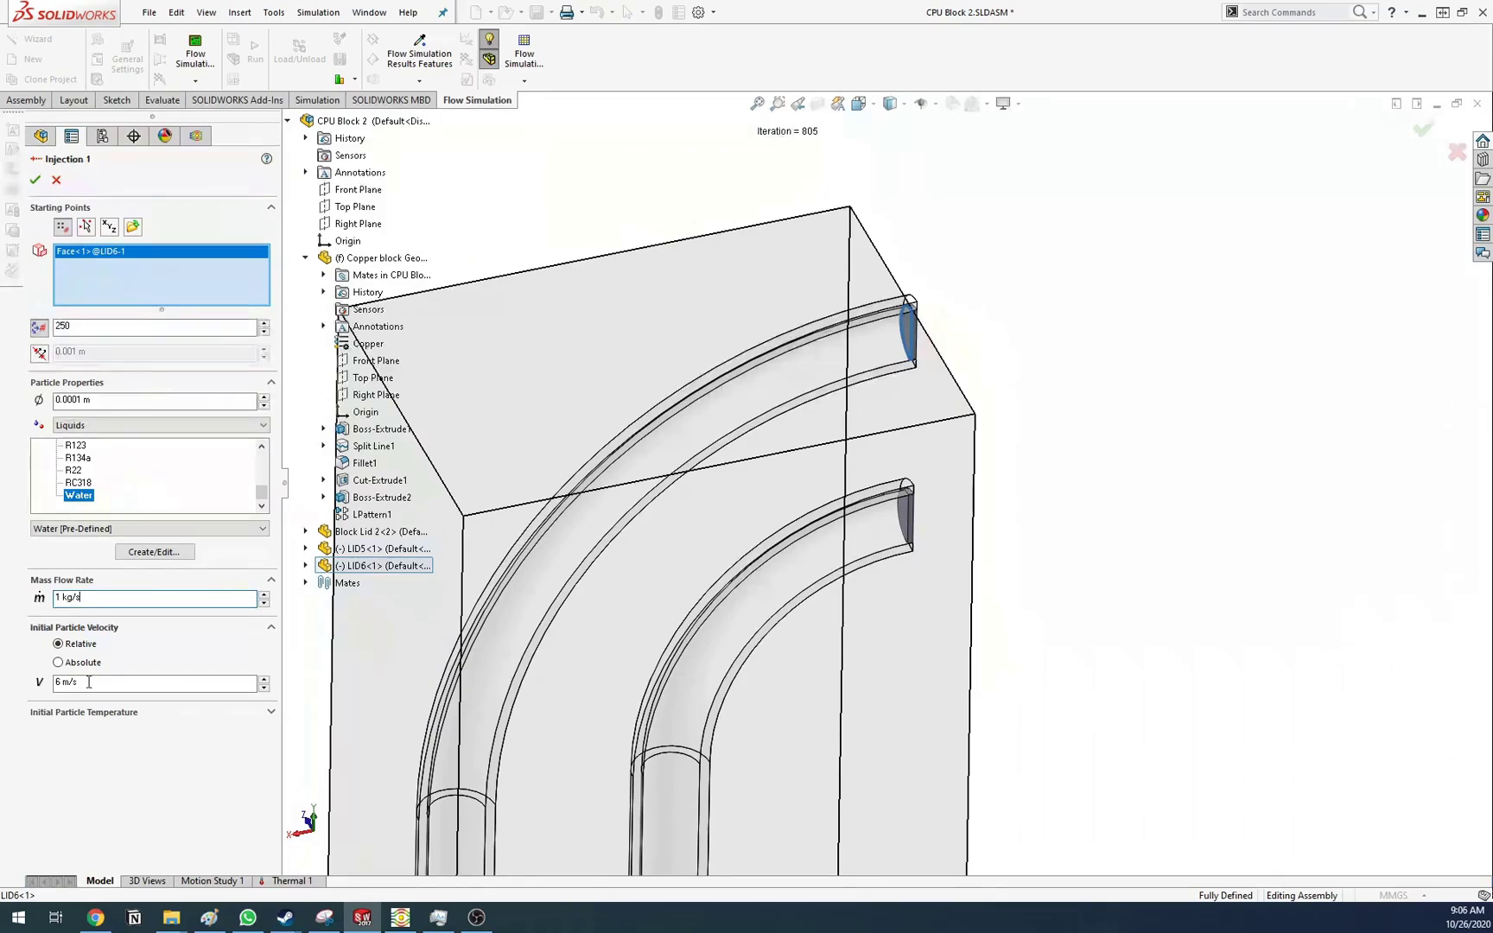
left_click_drag(134, 601, 3, 587)
type("0.28/2")
key("Return")
left_click(136, 713)
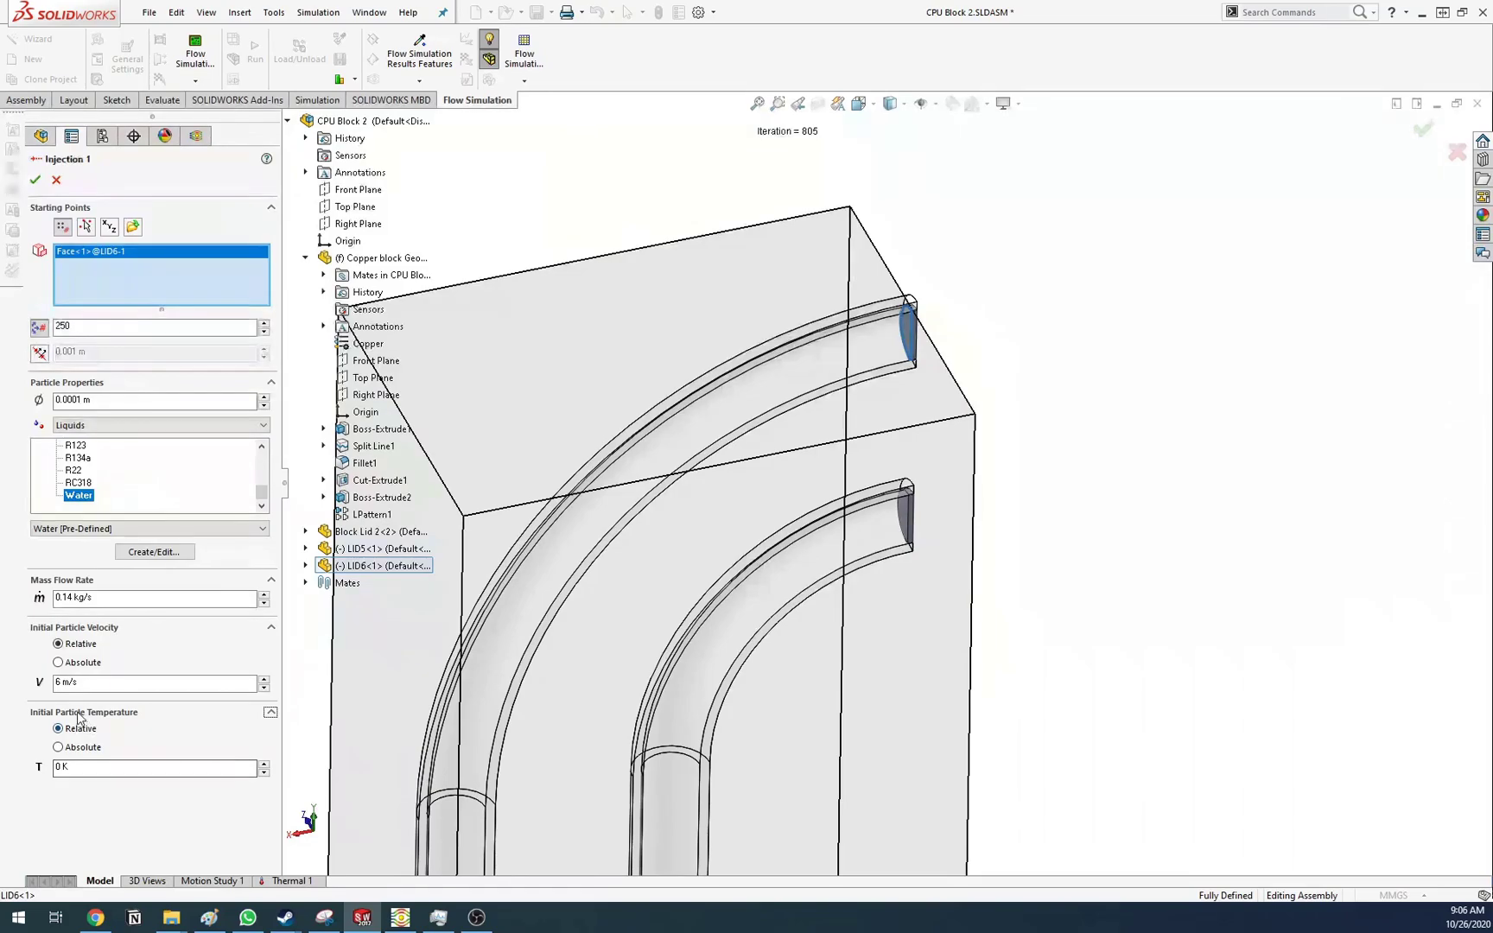
Define the injection's initial particle temperature as absolute and accept the injection
left_click(147, 715)
left_click(110, 717)
left_click(58, 748)
left_click(35, 180)
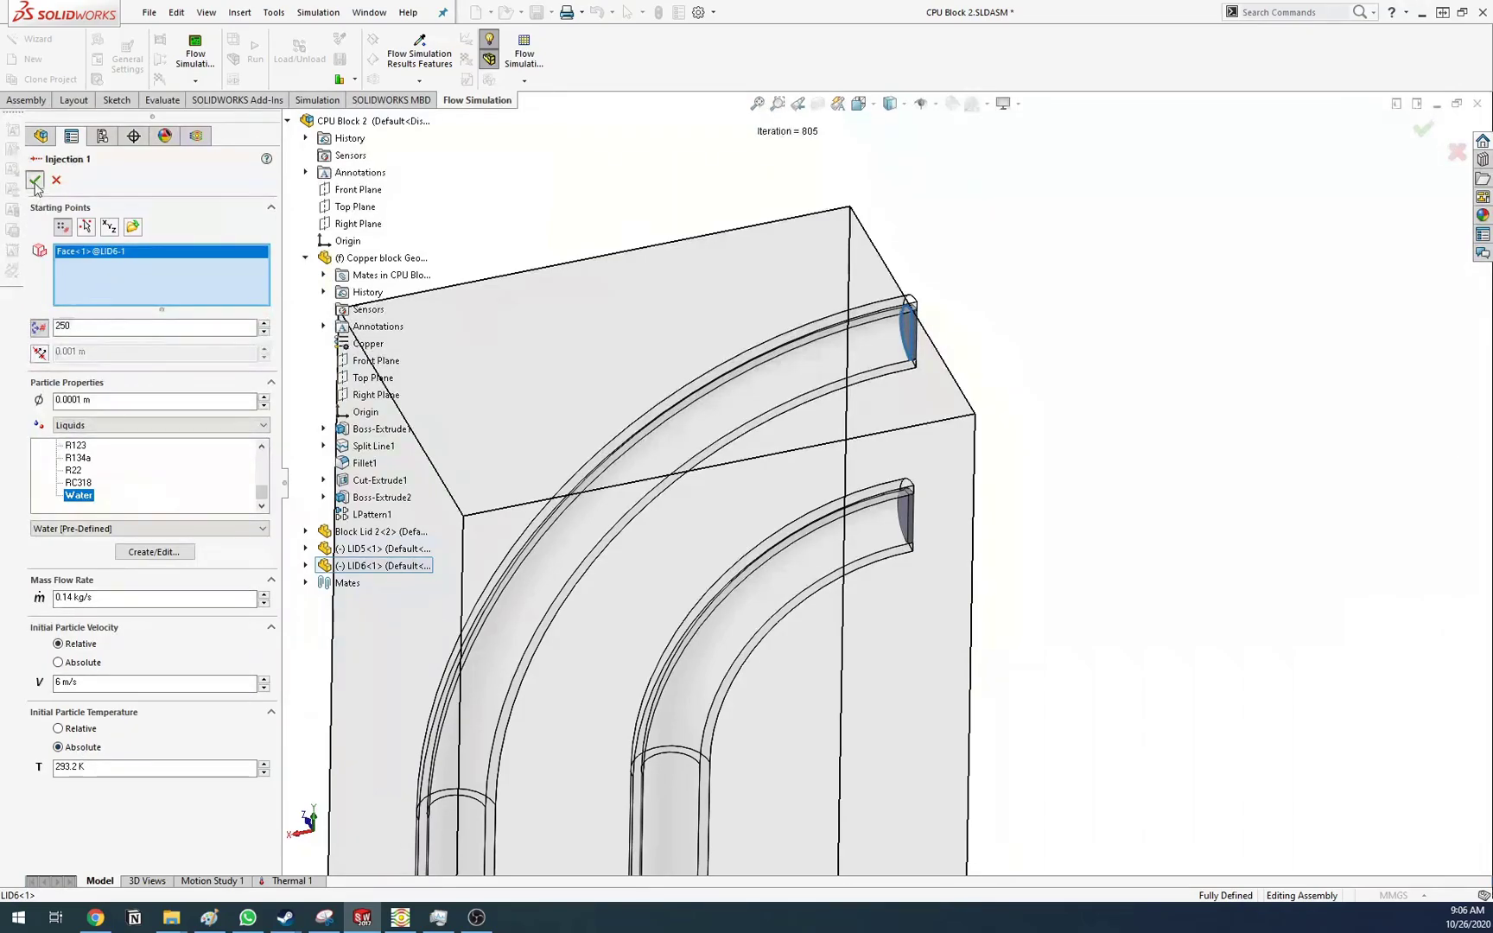
Run Particle Study 1 and inspect the water particles' paths through the tubes and the block
scroll(152, 762, "down", 10)
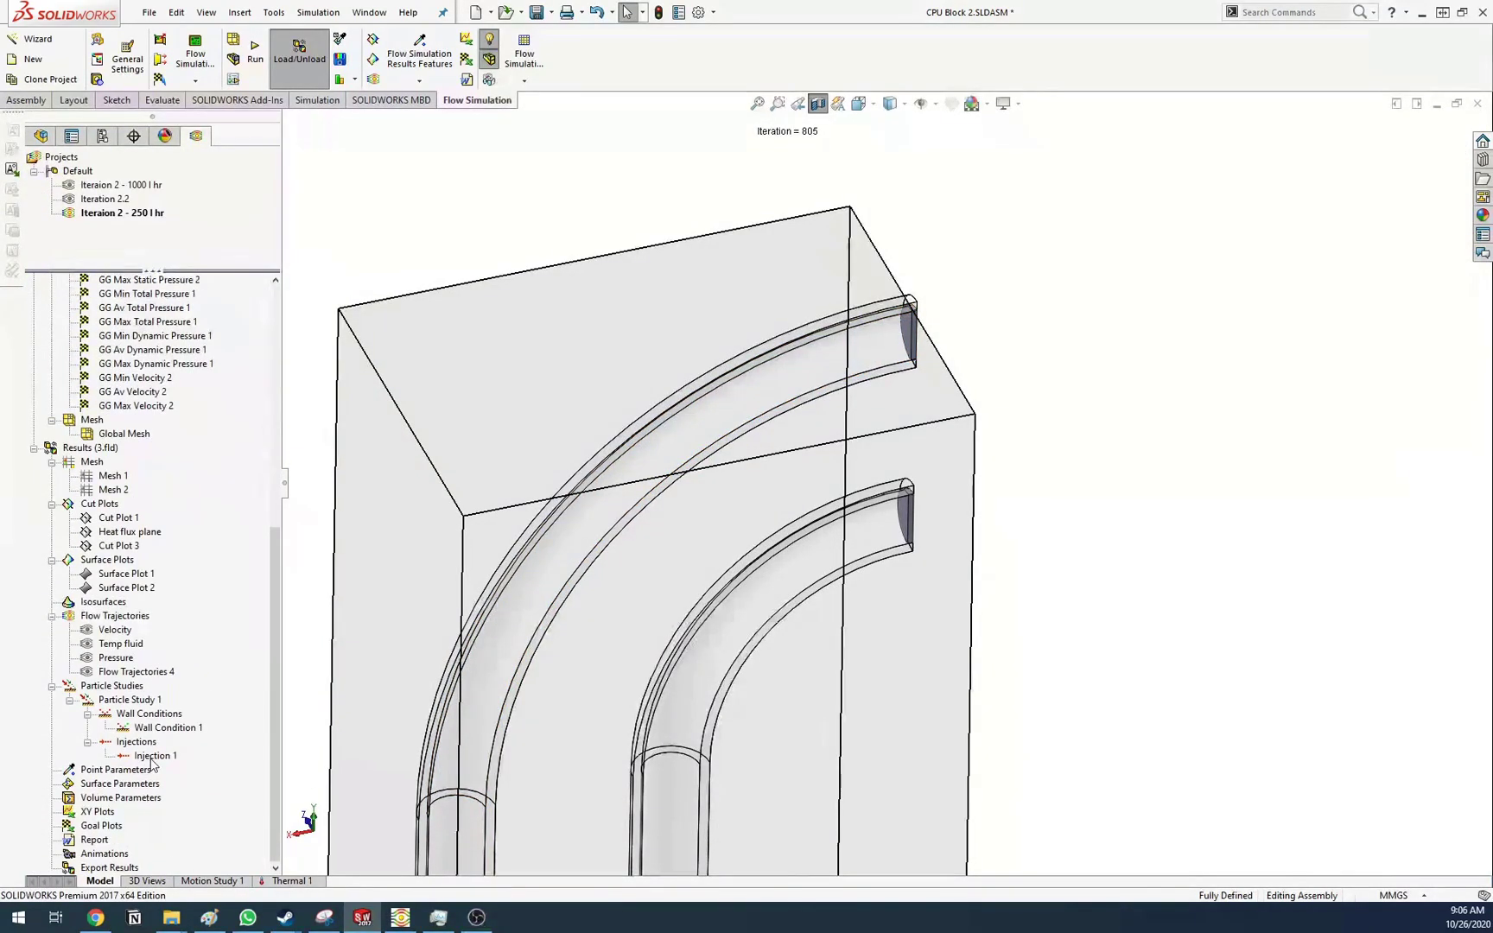
right_click(151, 752)
right_click(105, 700)
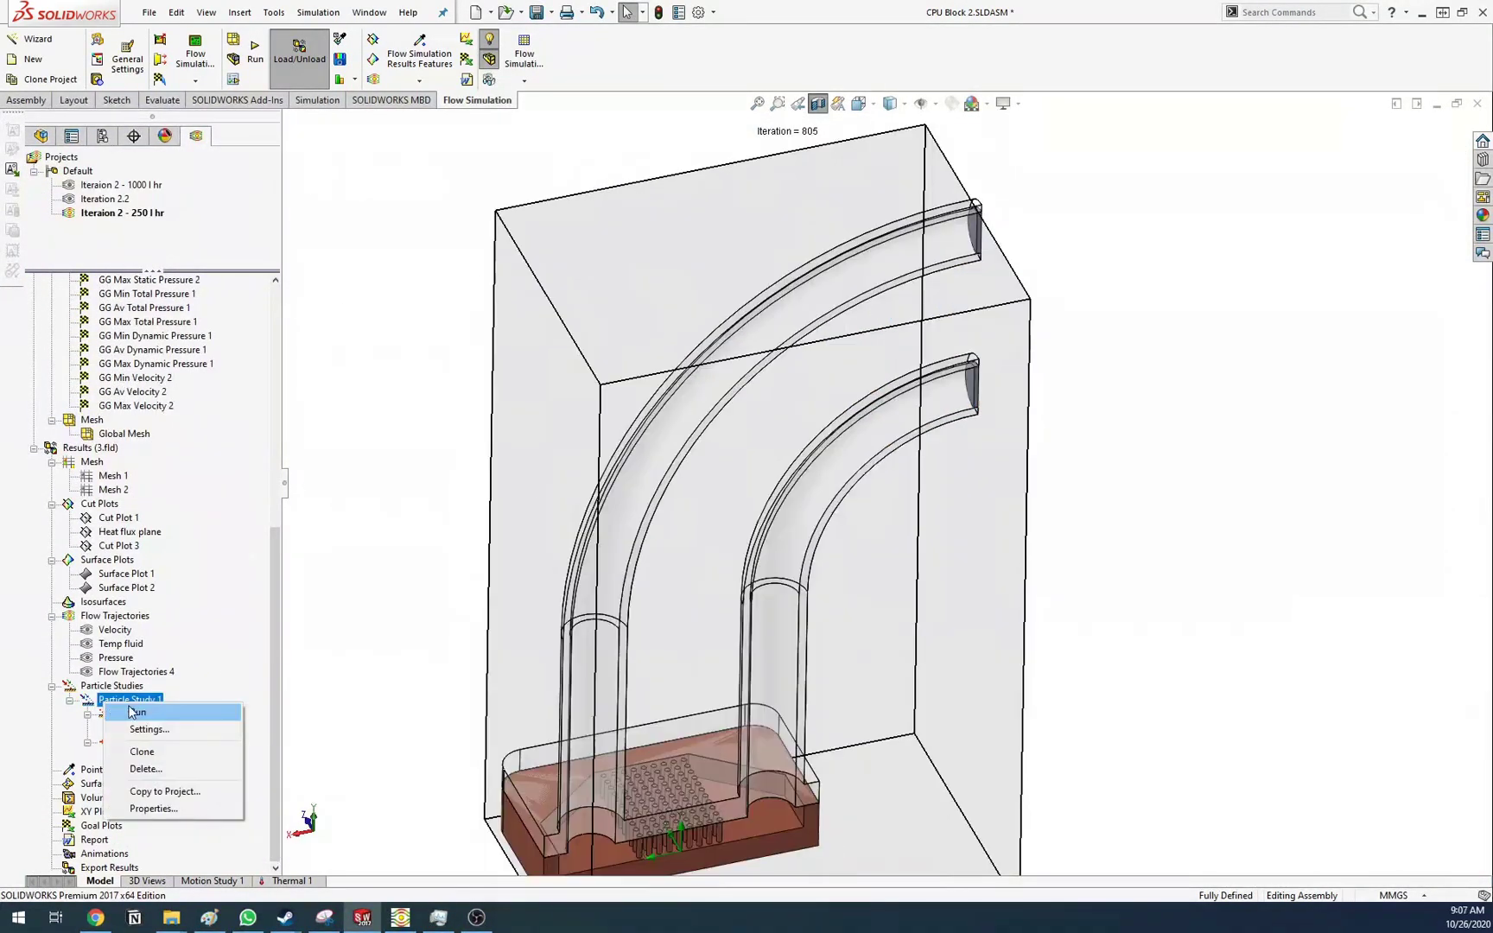
left_click(133, 709)
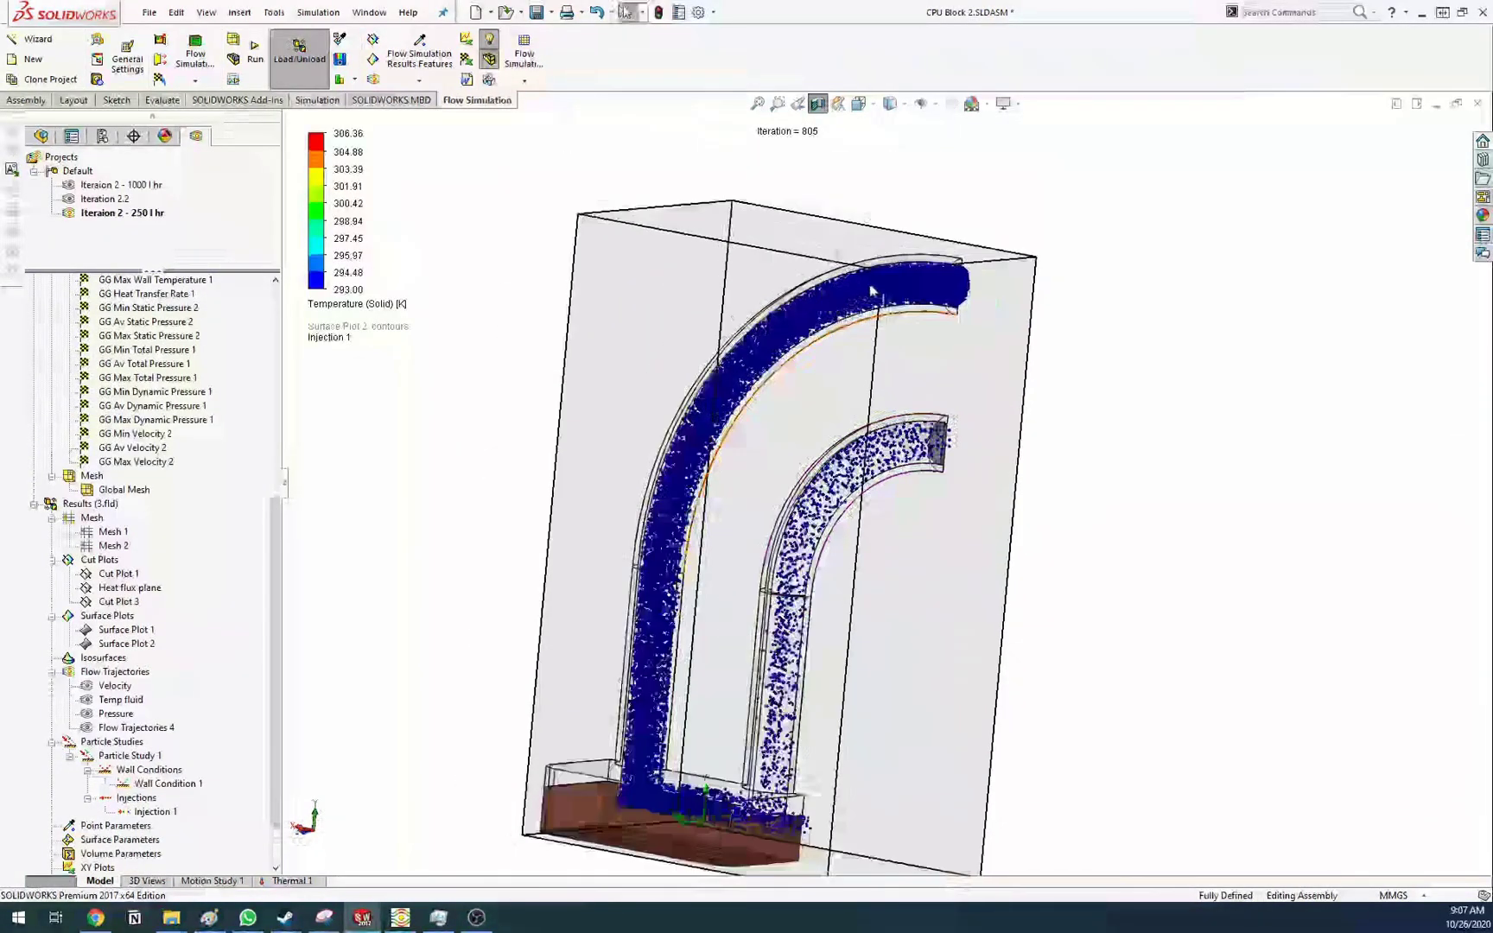
scroll(870, 291, "down", 5)
middle_click_drag(791, 563, 848, 533)
scroll(848, 533, "up", 4)
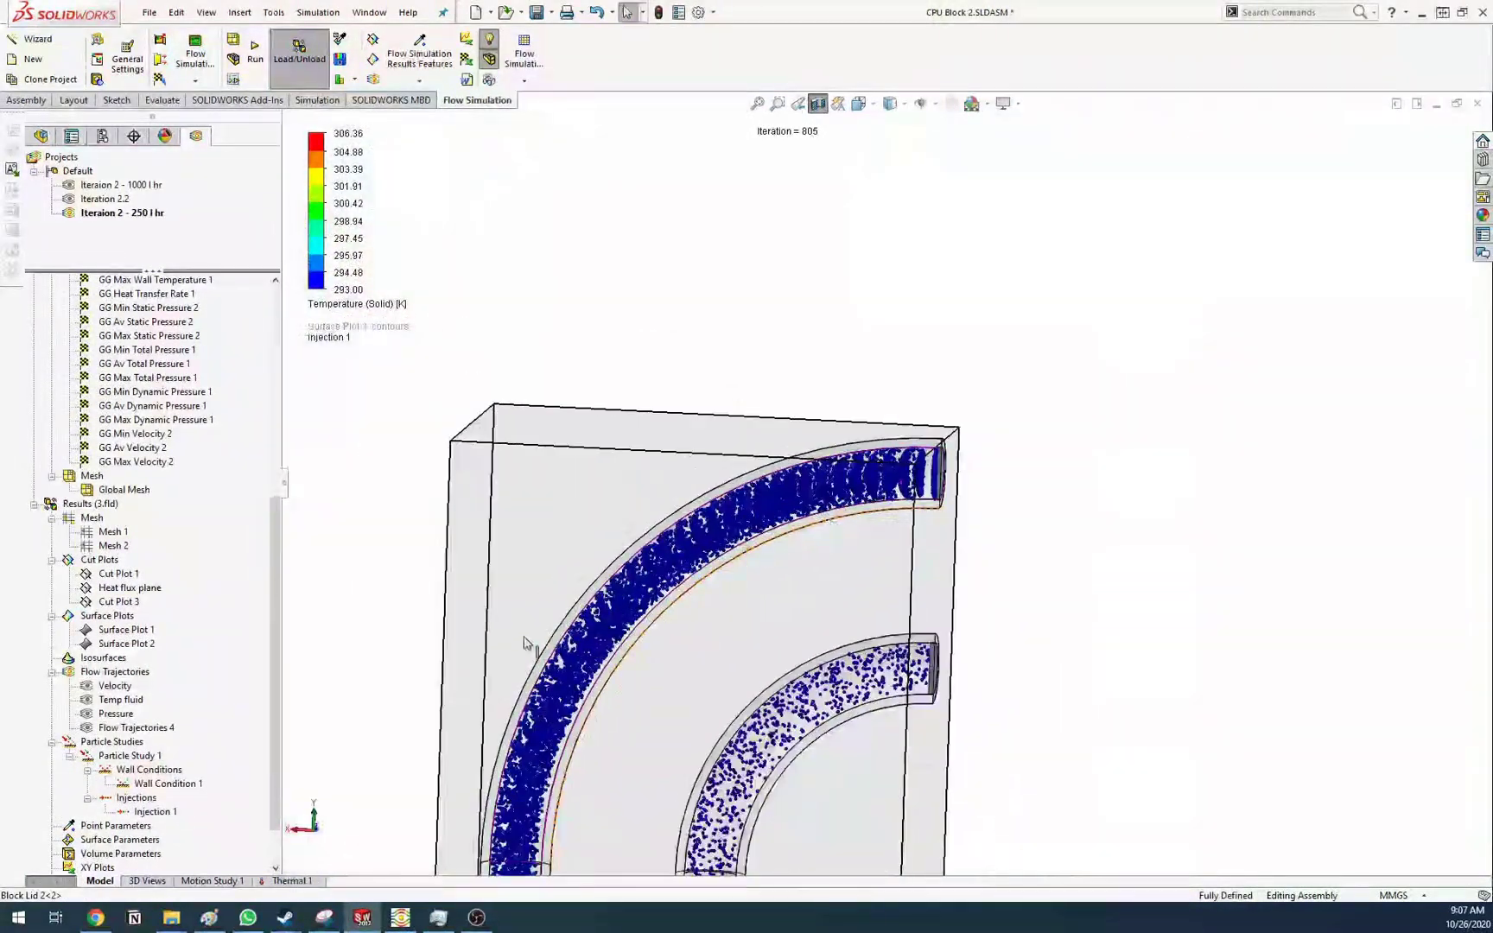
scroll(524, 643, "up", 4)
scroll(803, 764, "down", 9)
middle_click_drag(687, 613, 763, 762)
scroll(763, 720, "up", 5)
Play the Injection 1 particle animation and examine the flow through the tubes and around the block's pins
right_click(98, 744)
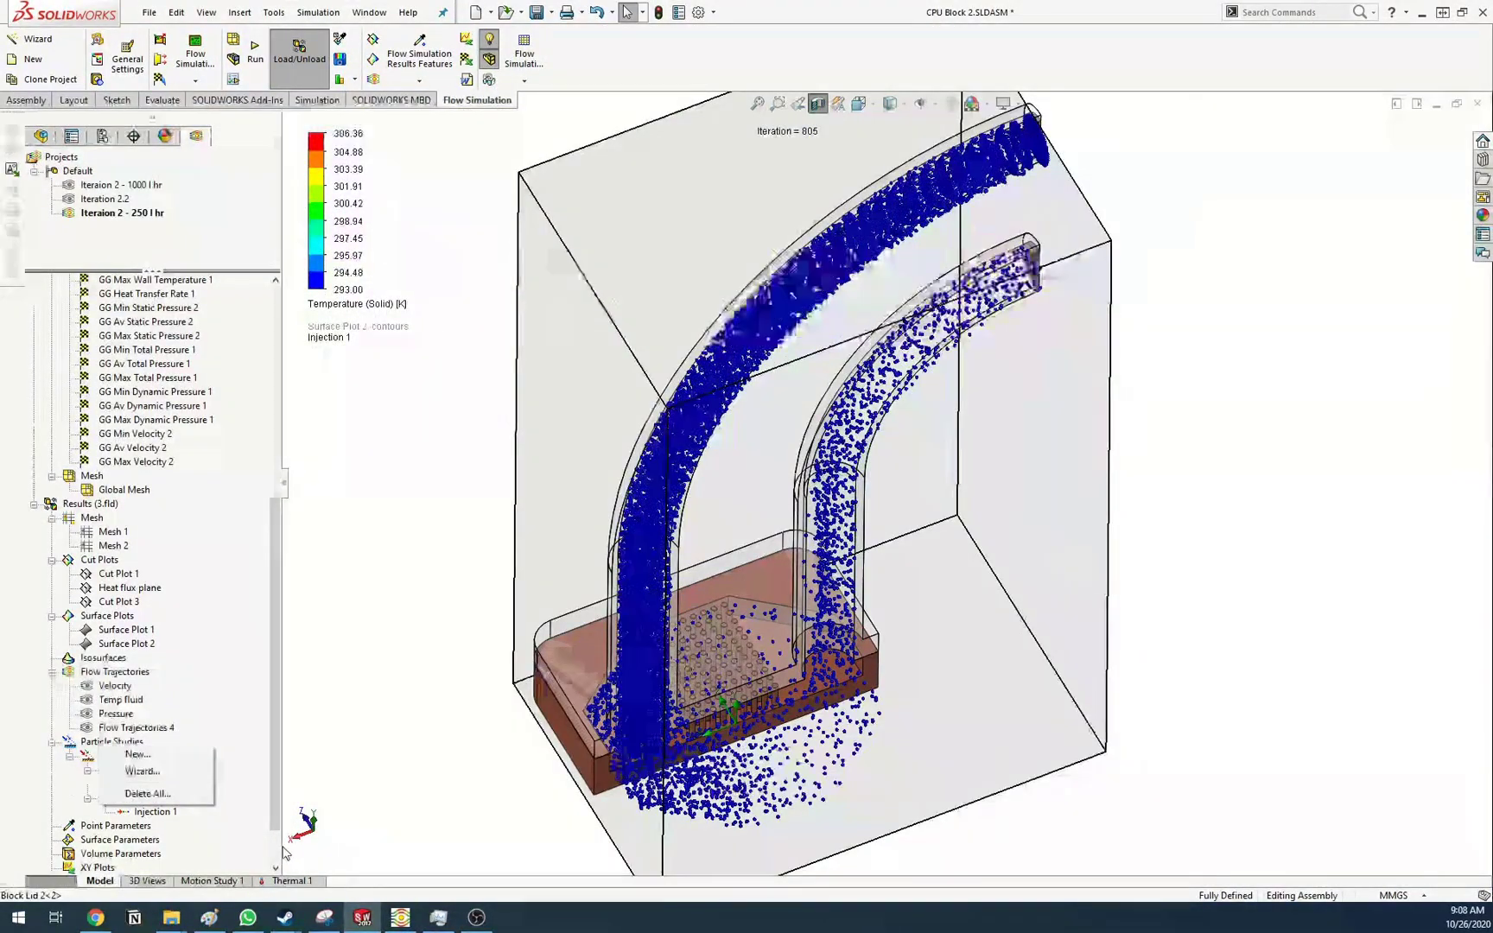
scroll(276, 851, "down", 2)
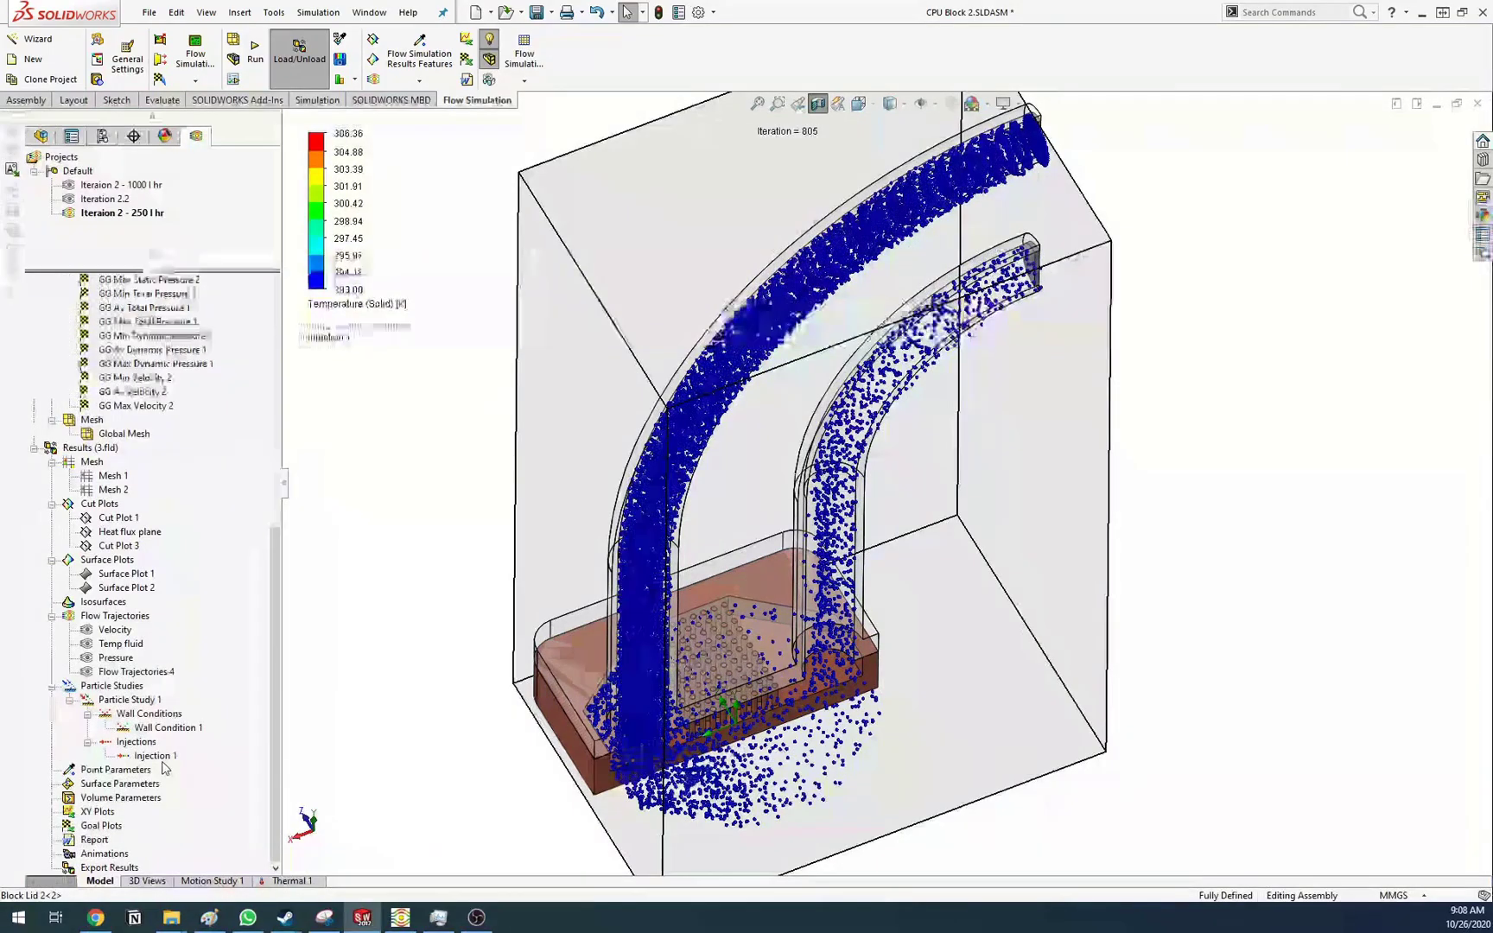
right_click(163, 759)
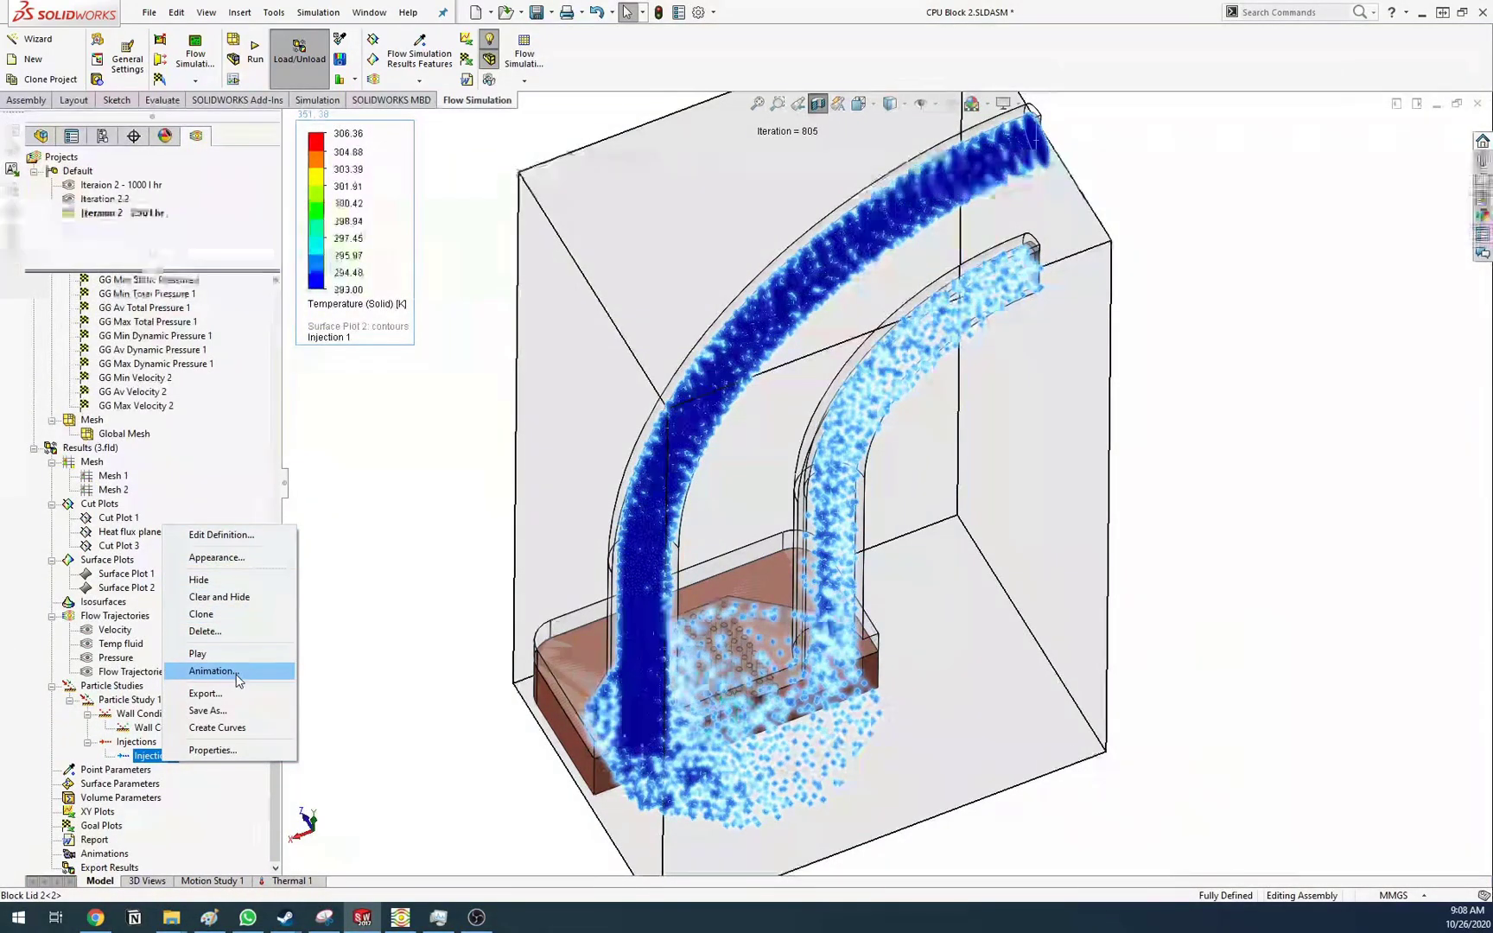
left_click(228, 654)
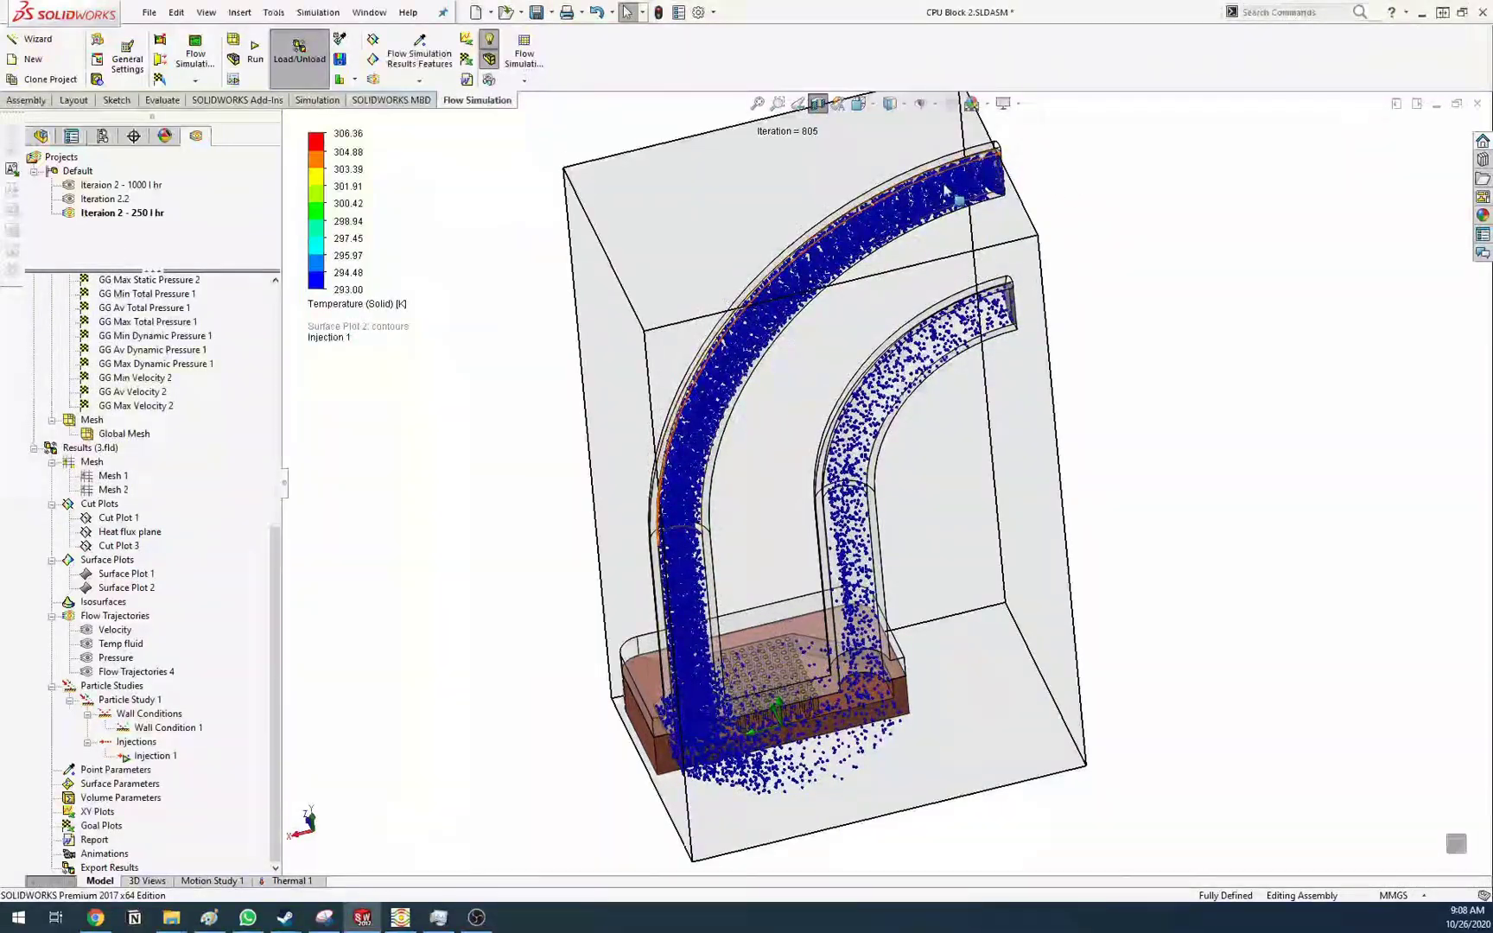
scroll(854, 524, "down", 5)
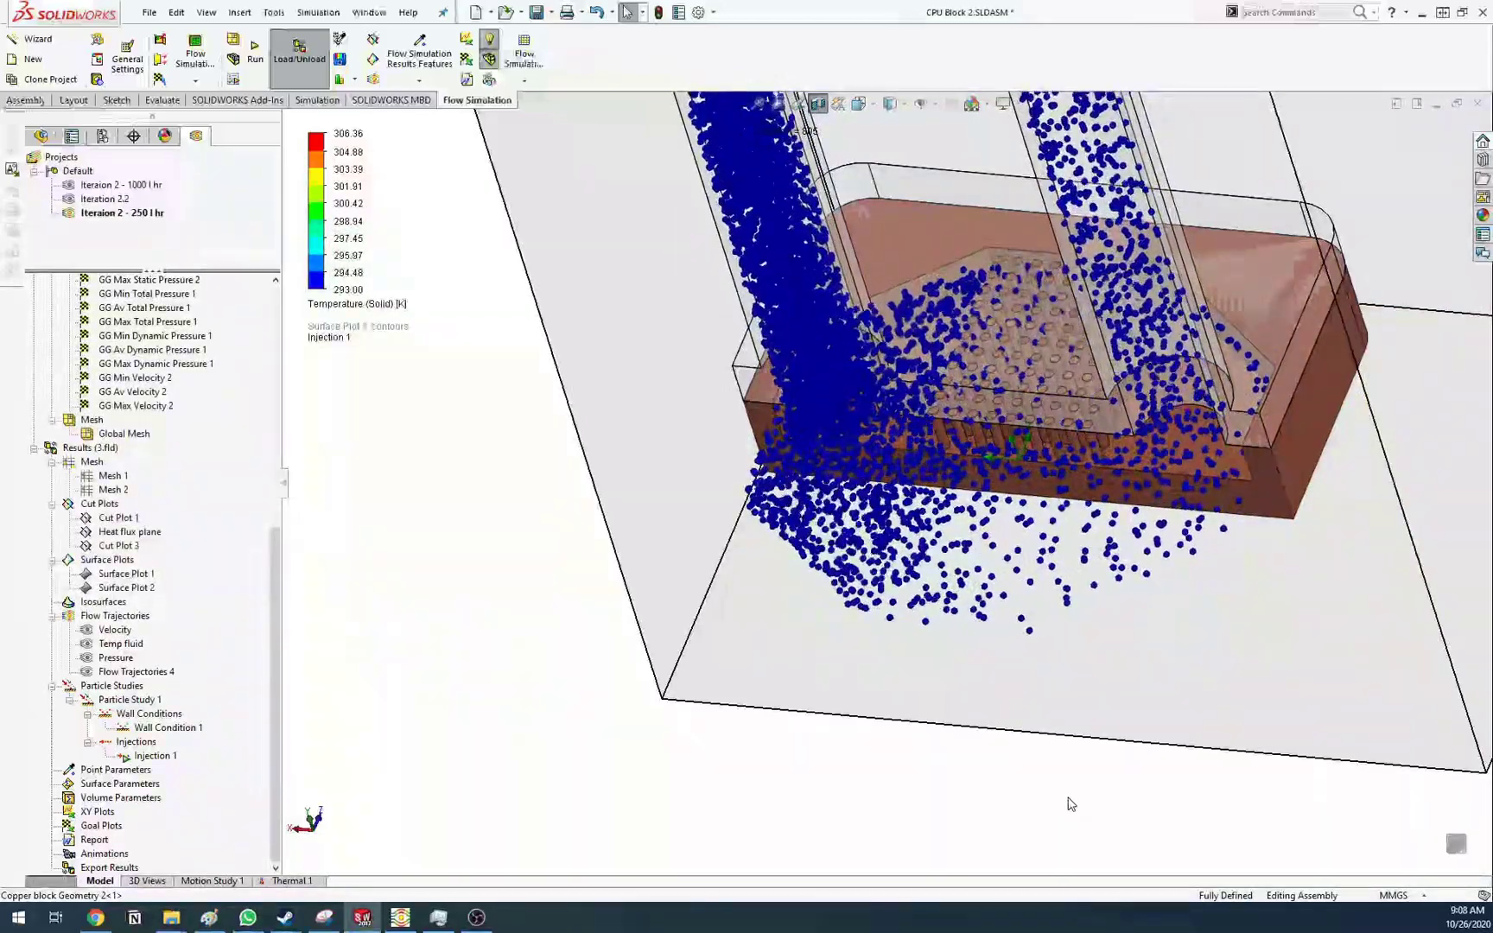
scroll(1058, 786, "up", 3)
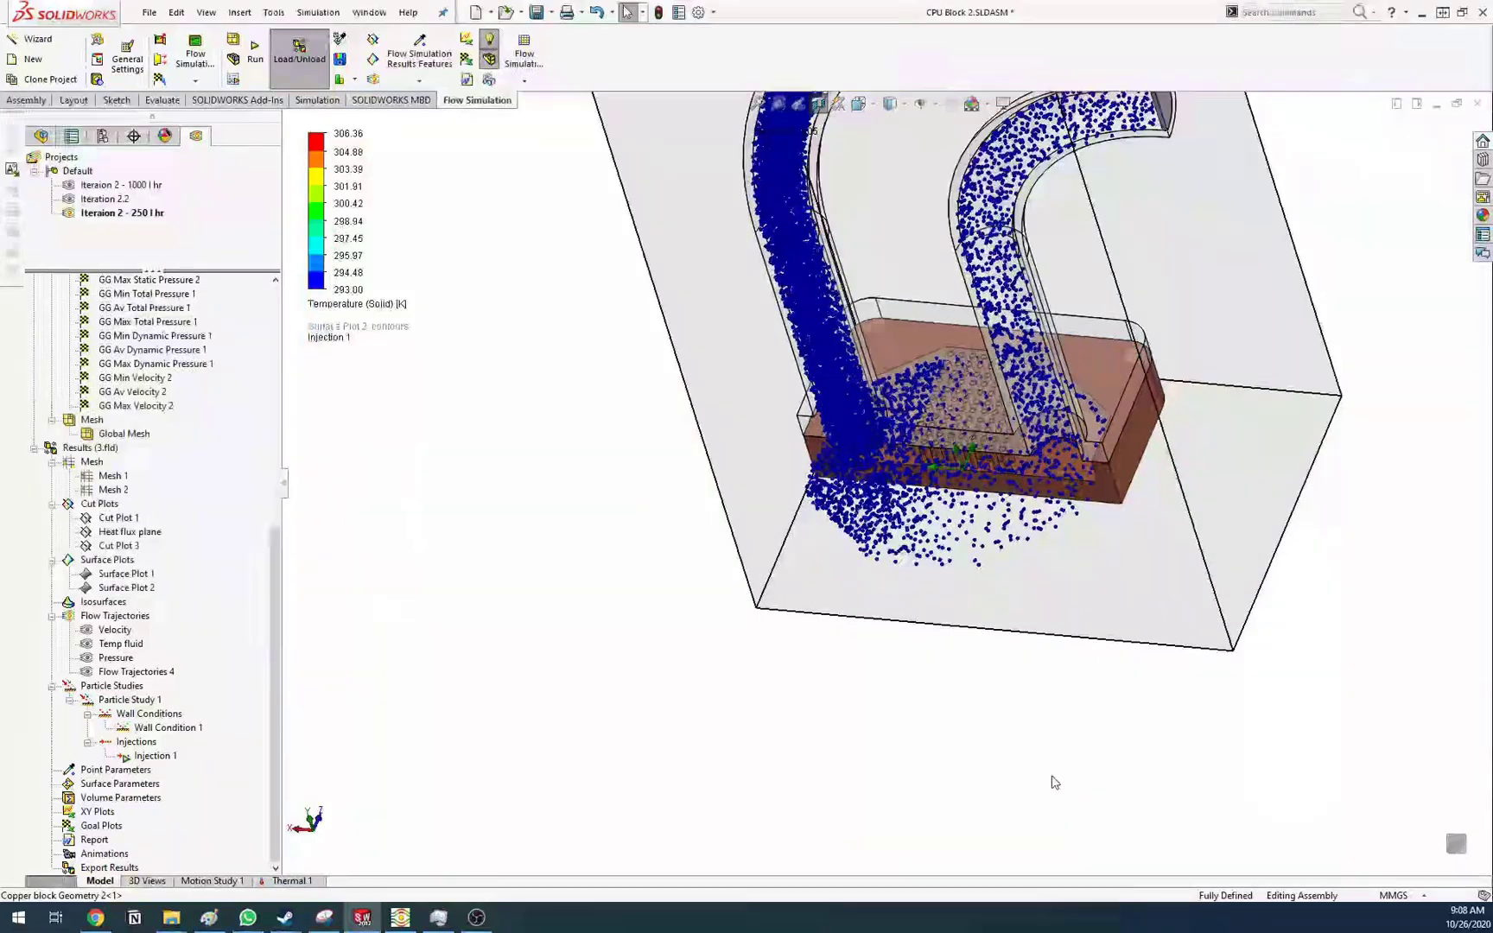
scroll(1013, 617, "up", 3)
scroll(1013, 233, "down", 5)
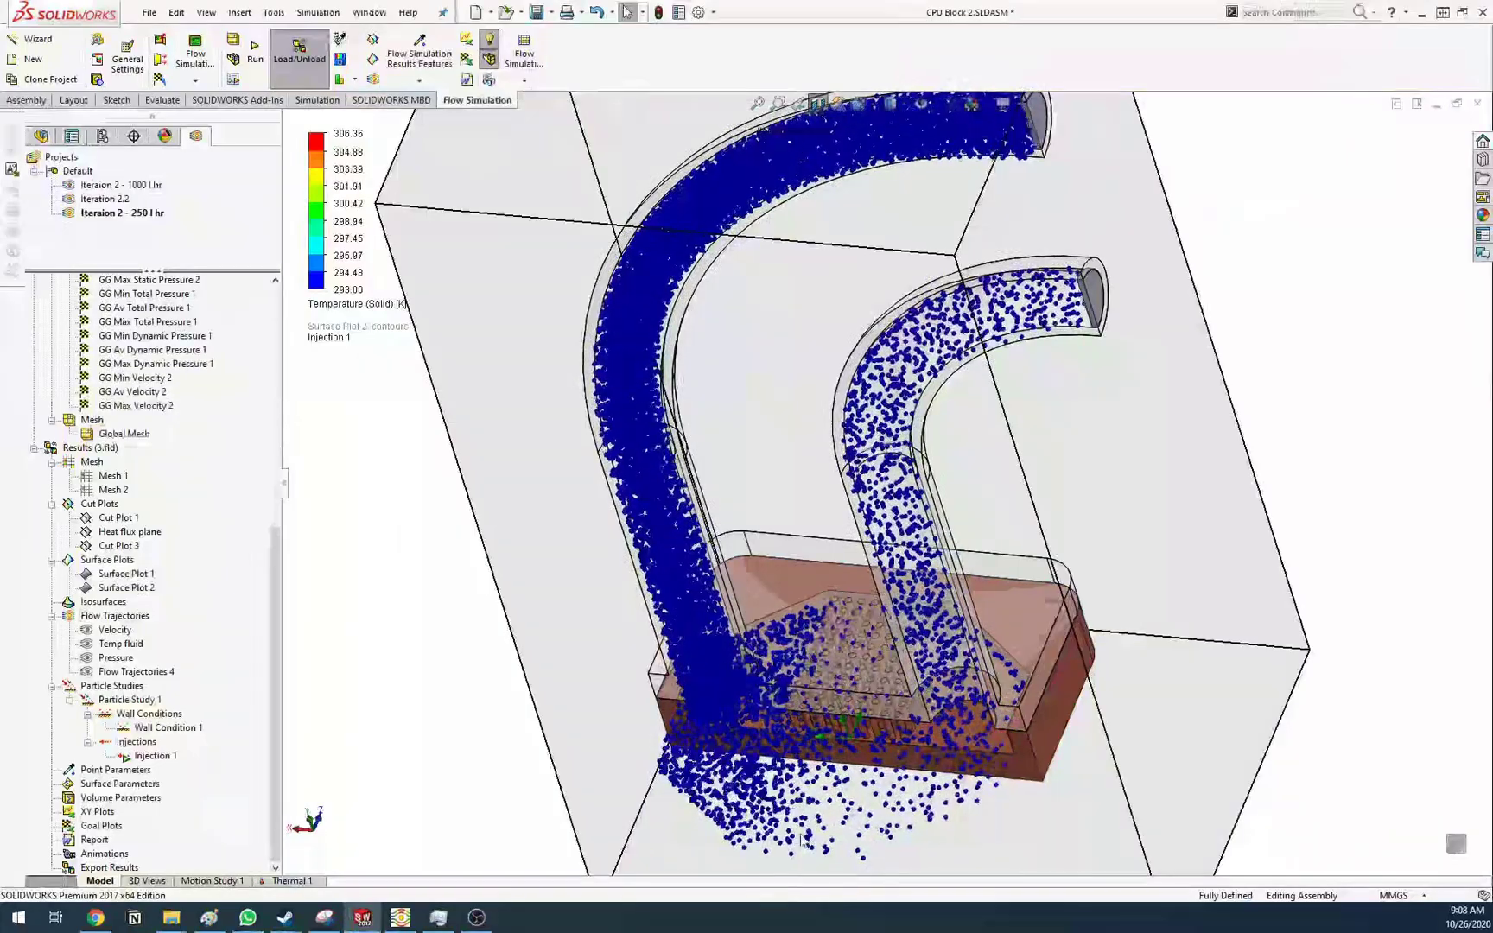
Stop the Injection 1 particle animation
right_click(154, 756)
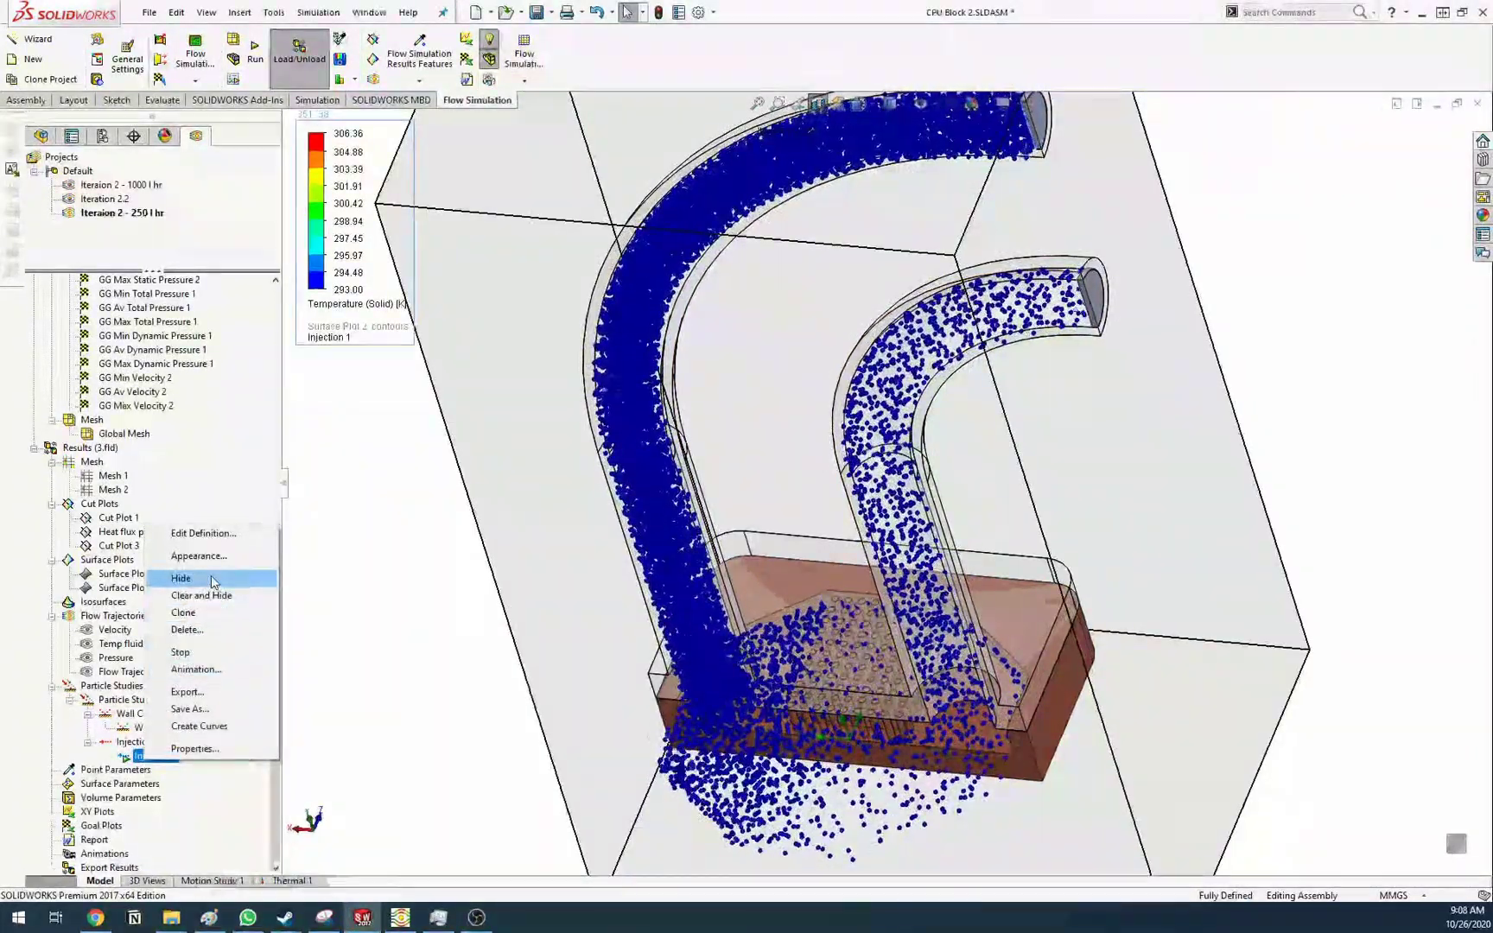
left_click(206, 652)
left_click(150, 742)
right_click(151, 743)
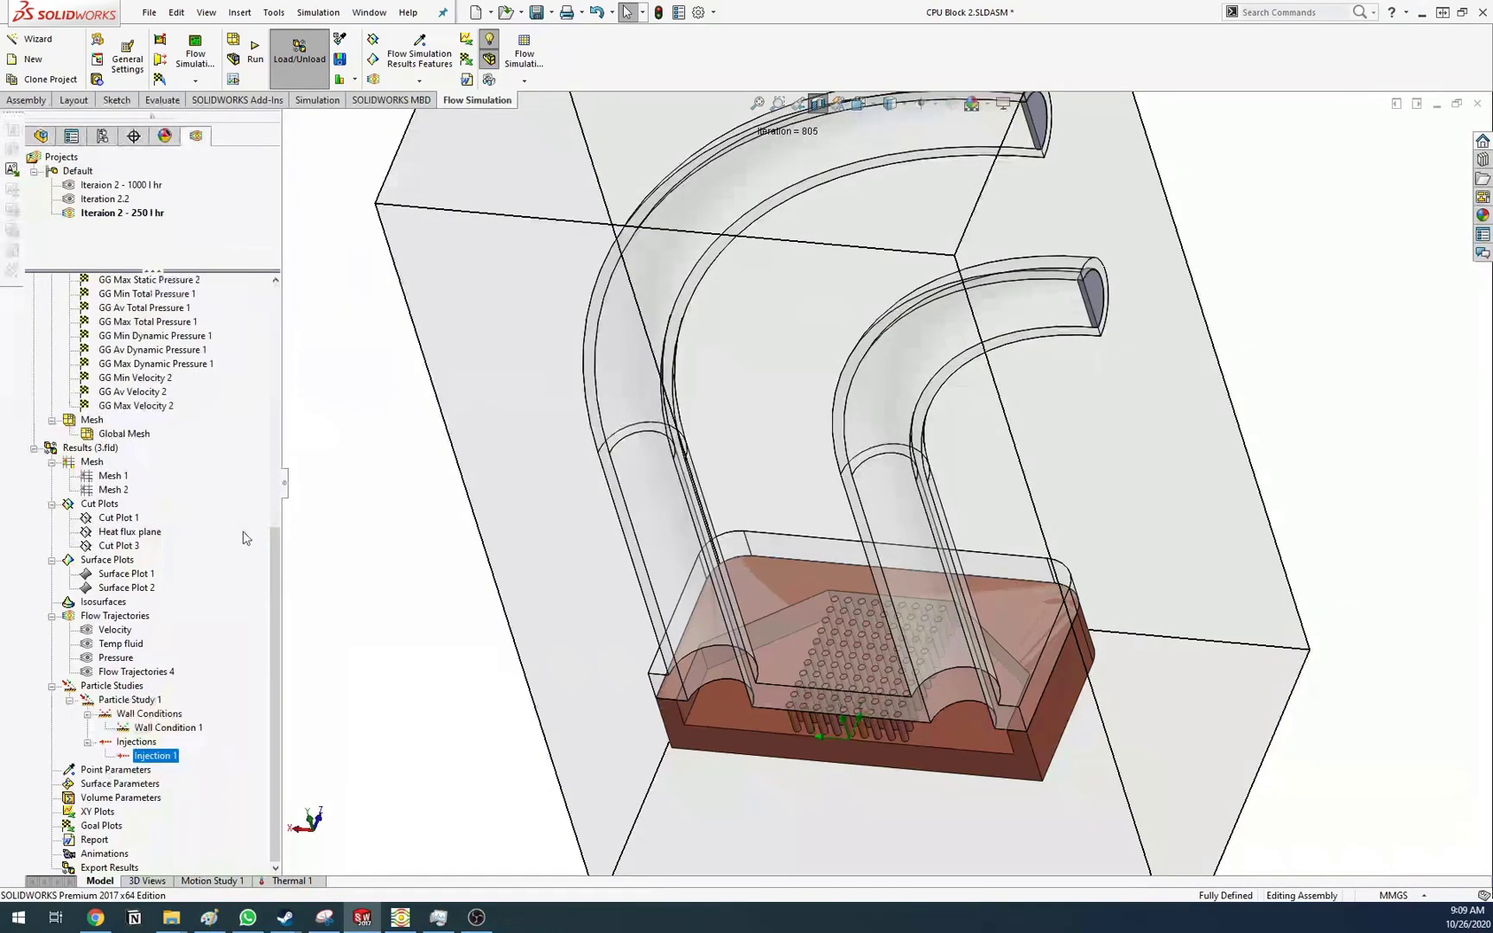
Run Particle Study 1 again and show the Injection 1 results
right_click(106, 688)
right_click(101, 690)
right_click(93, 703)
left_click(134, 714)
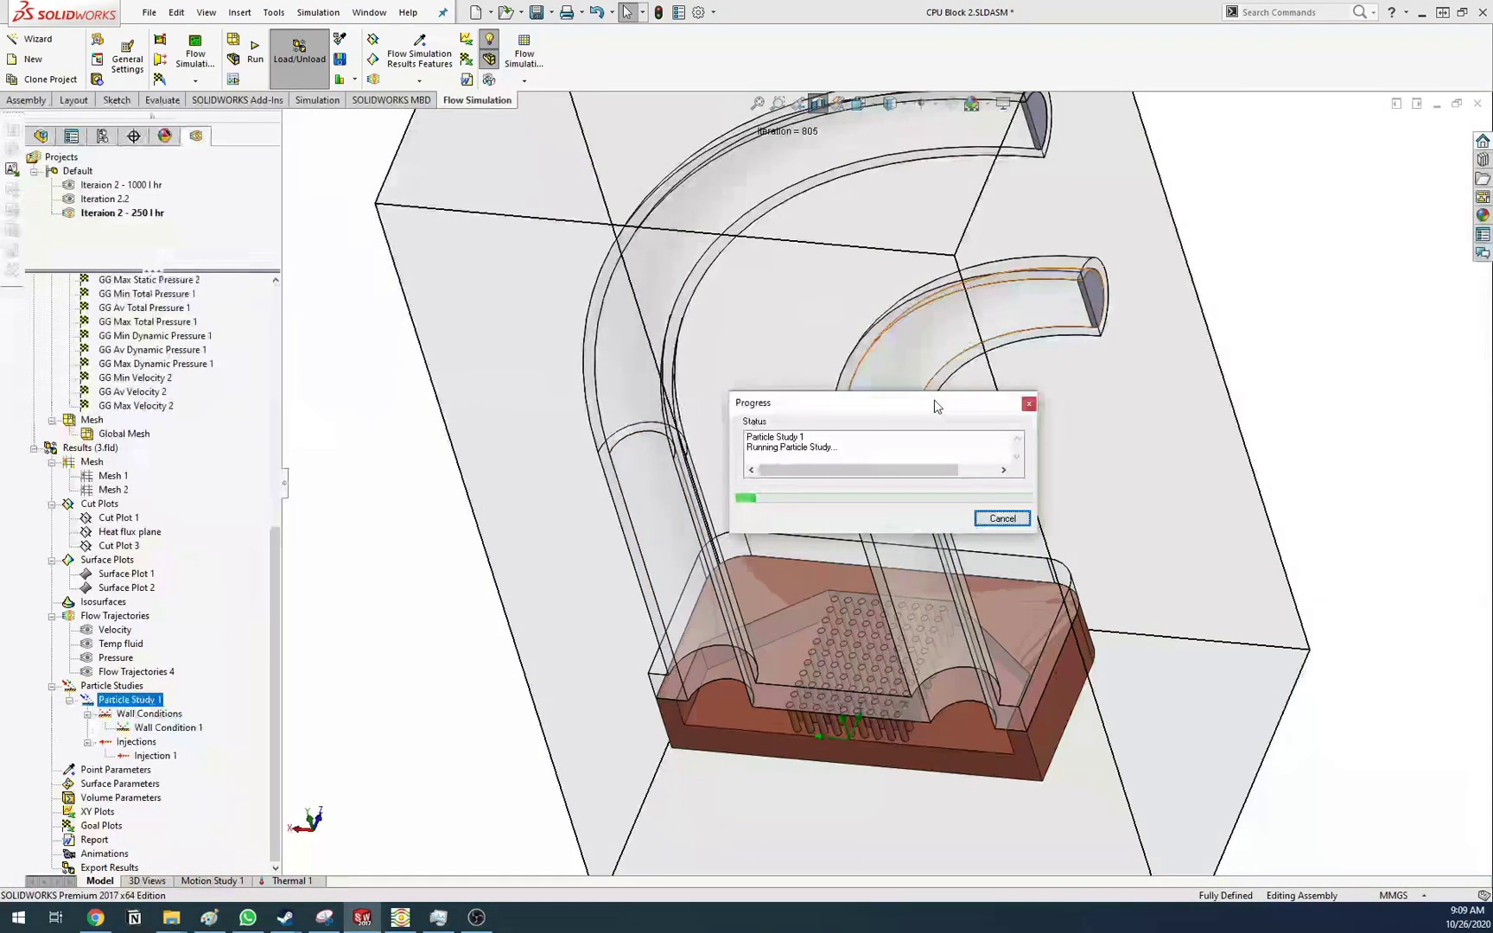
right_click(153, 754)
left_click(192, 587)
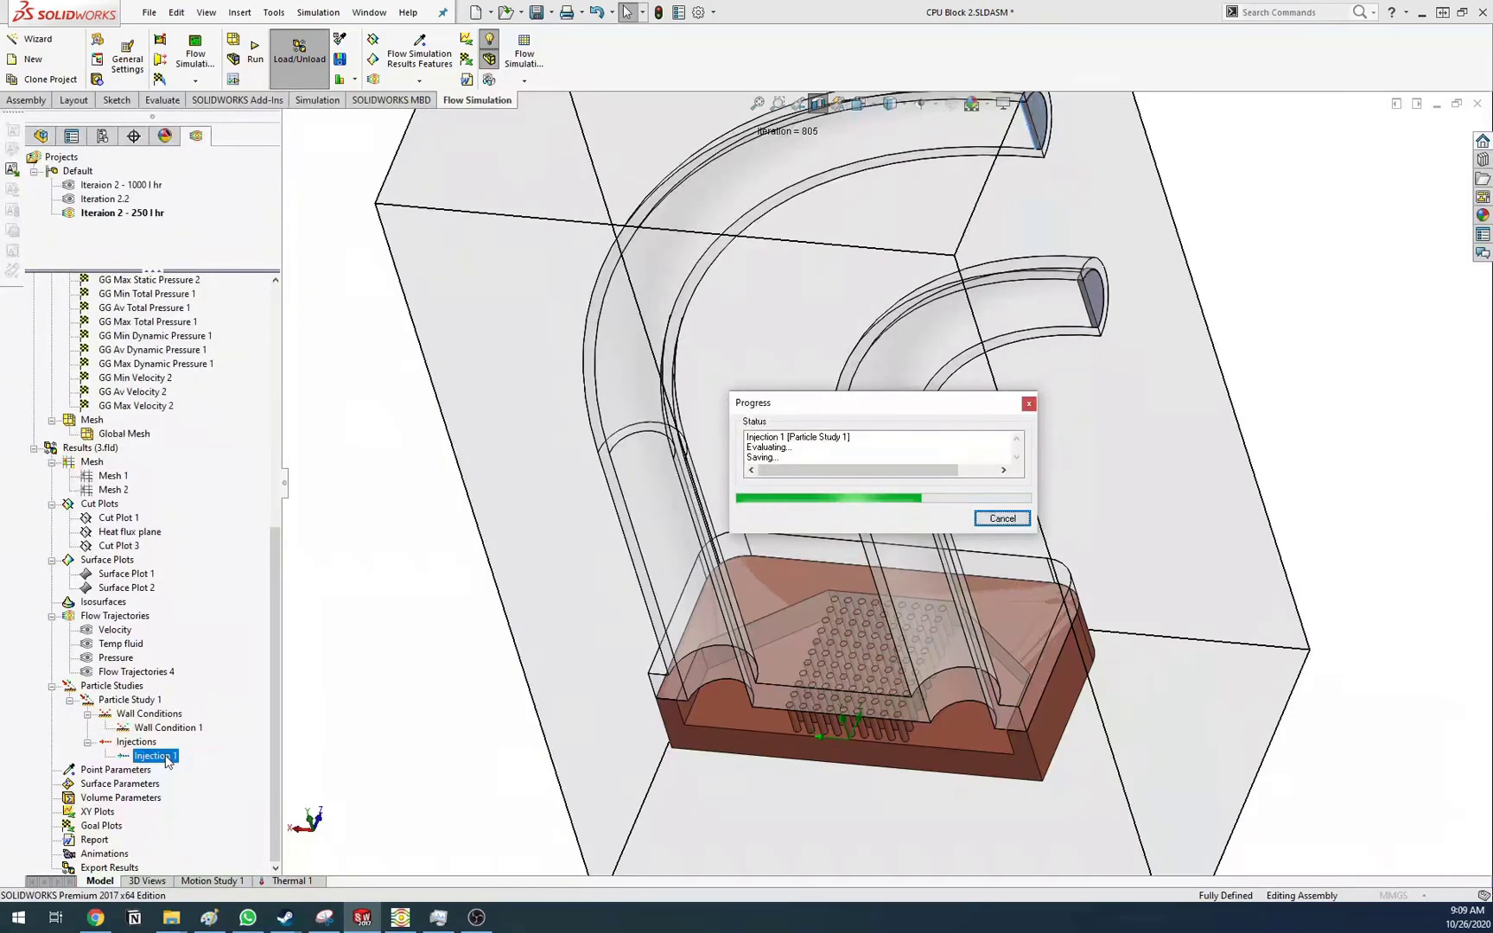
left_click(1281, 325)
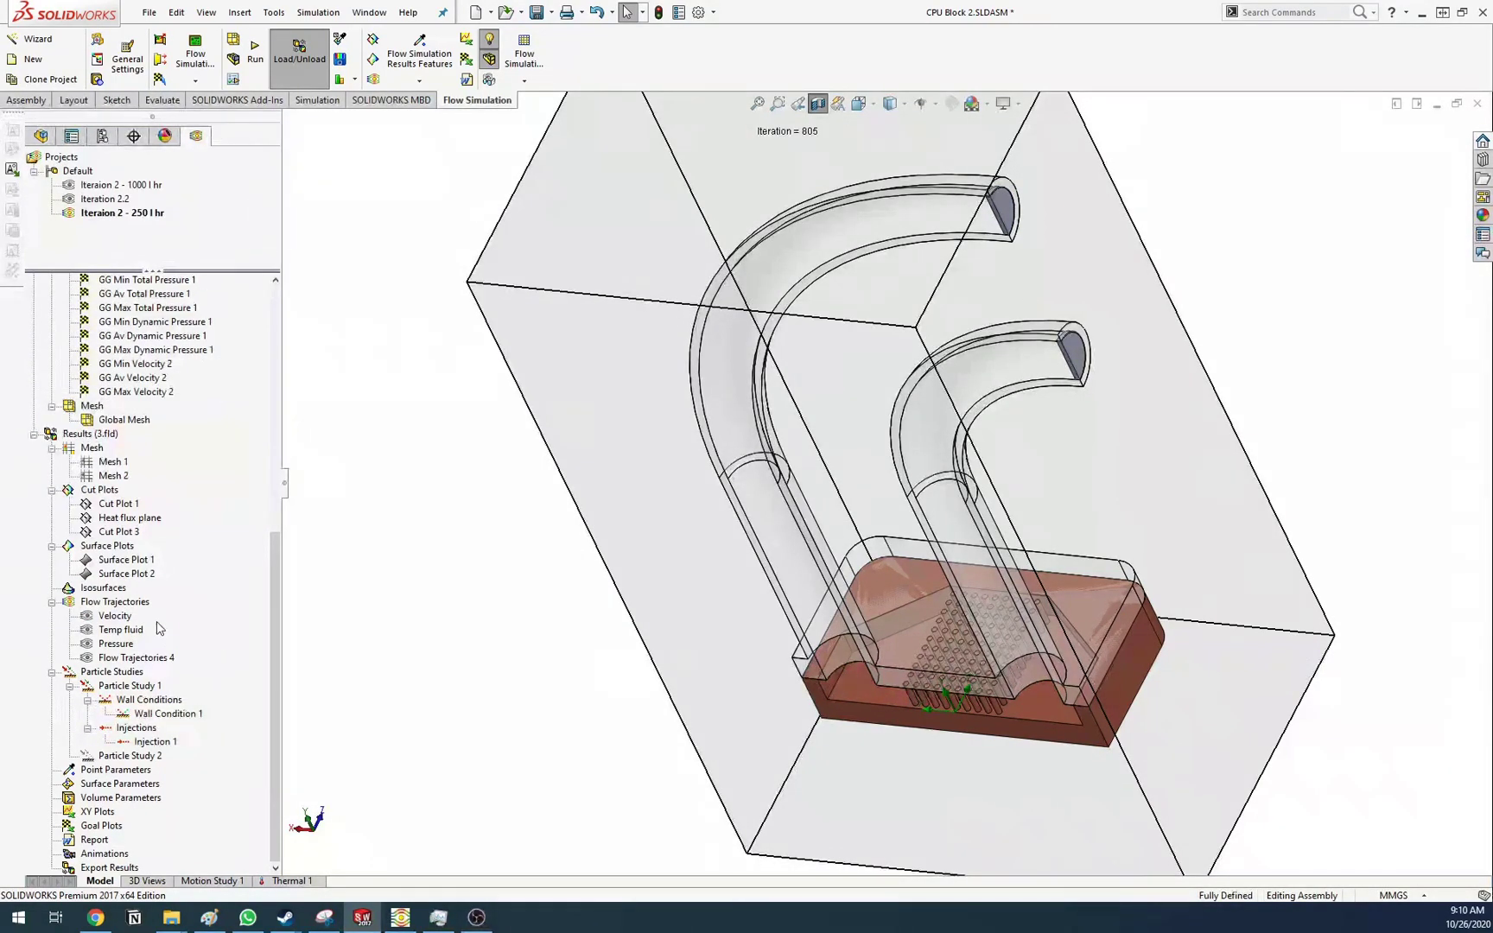
Insert a flow trajectories plot starting from the LID6 face at the end of the longer tube
right_click(96, 602)
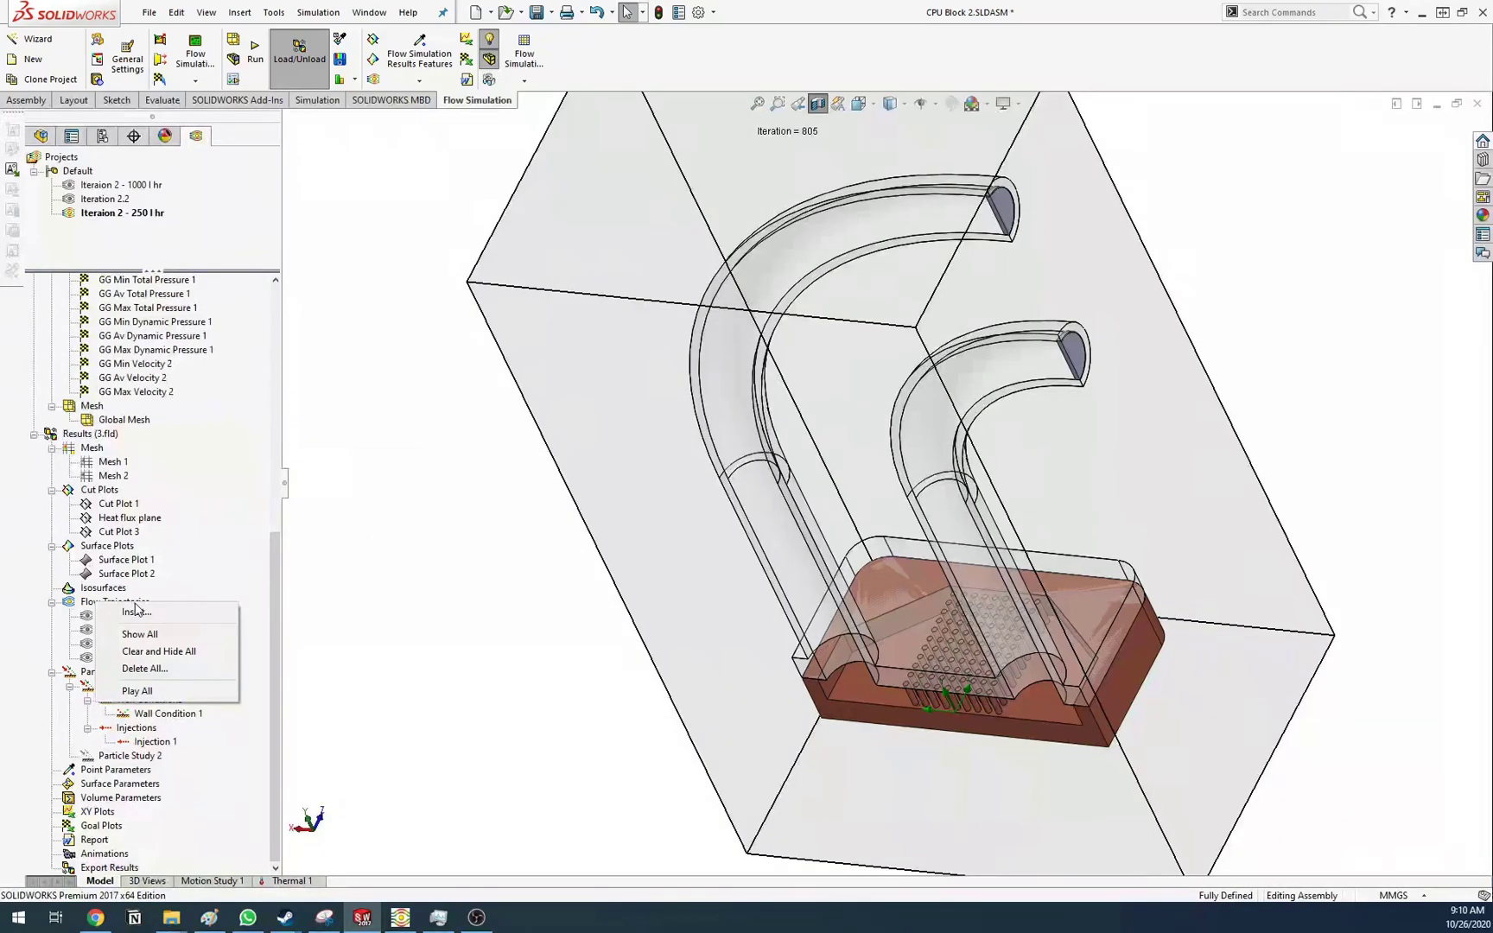
left_click(136, 611)
middle_click_drag(907, 293, 1186, 157)
left_click(1233, 135)
key("f")
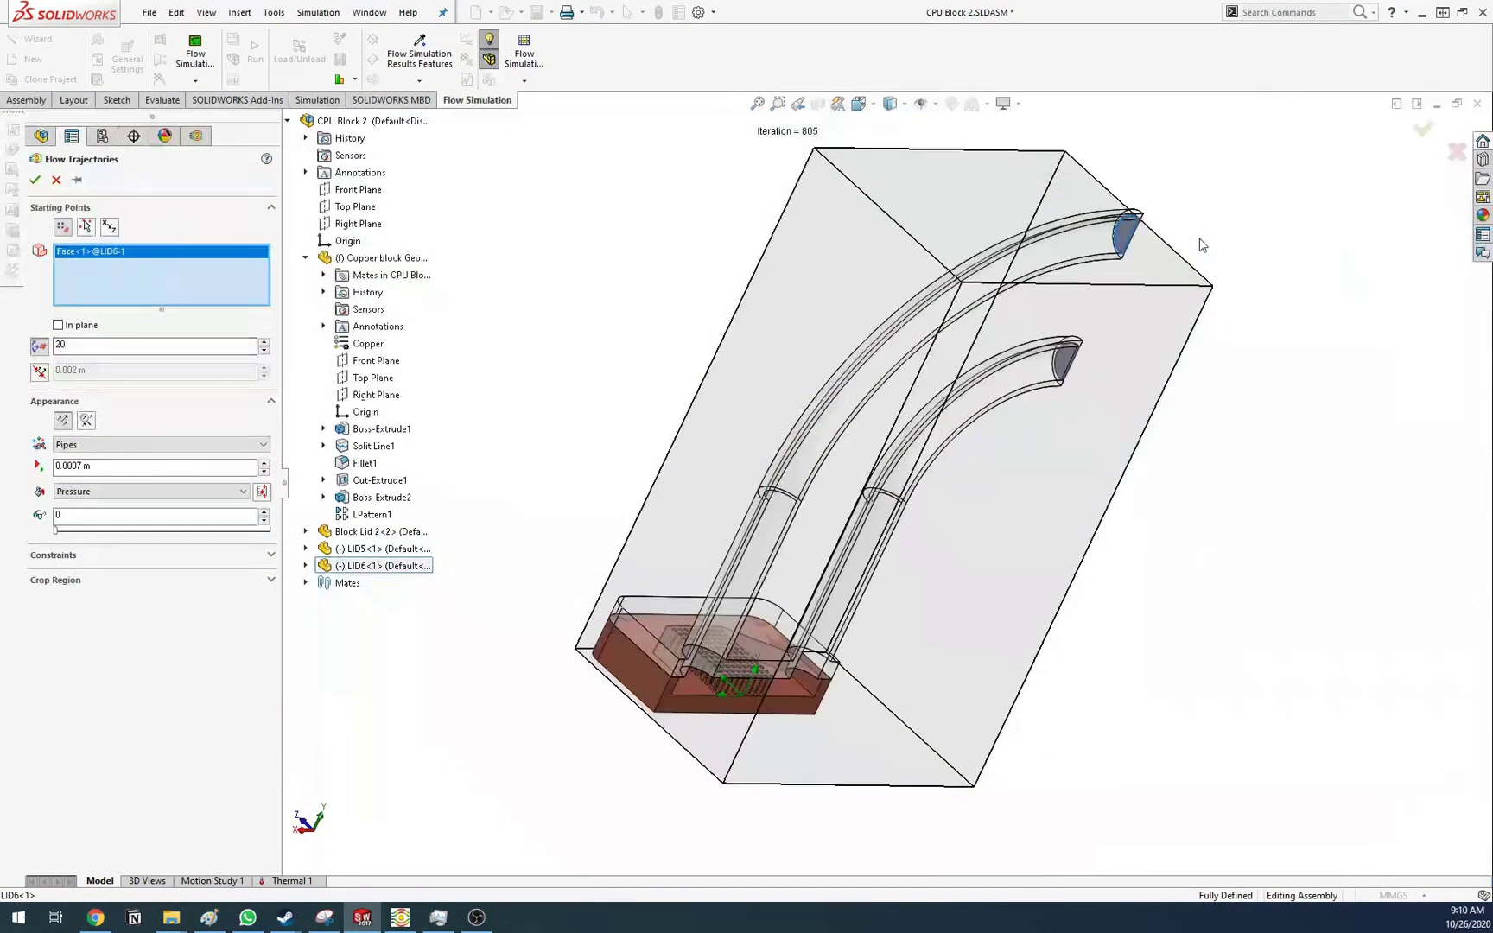
scroll(1201, 244, "down", 3)
Color the new flow trajectories by Bottleneck Number and create the plot
left_click(105, 491)
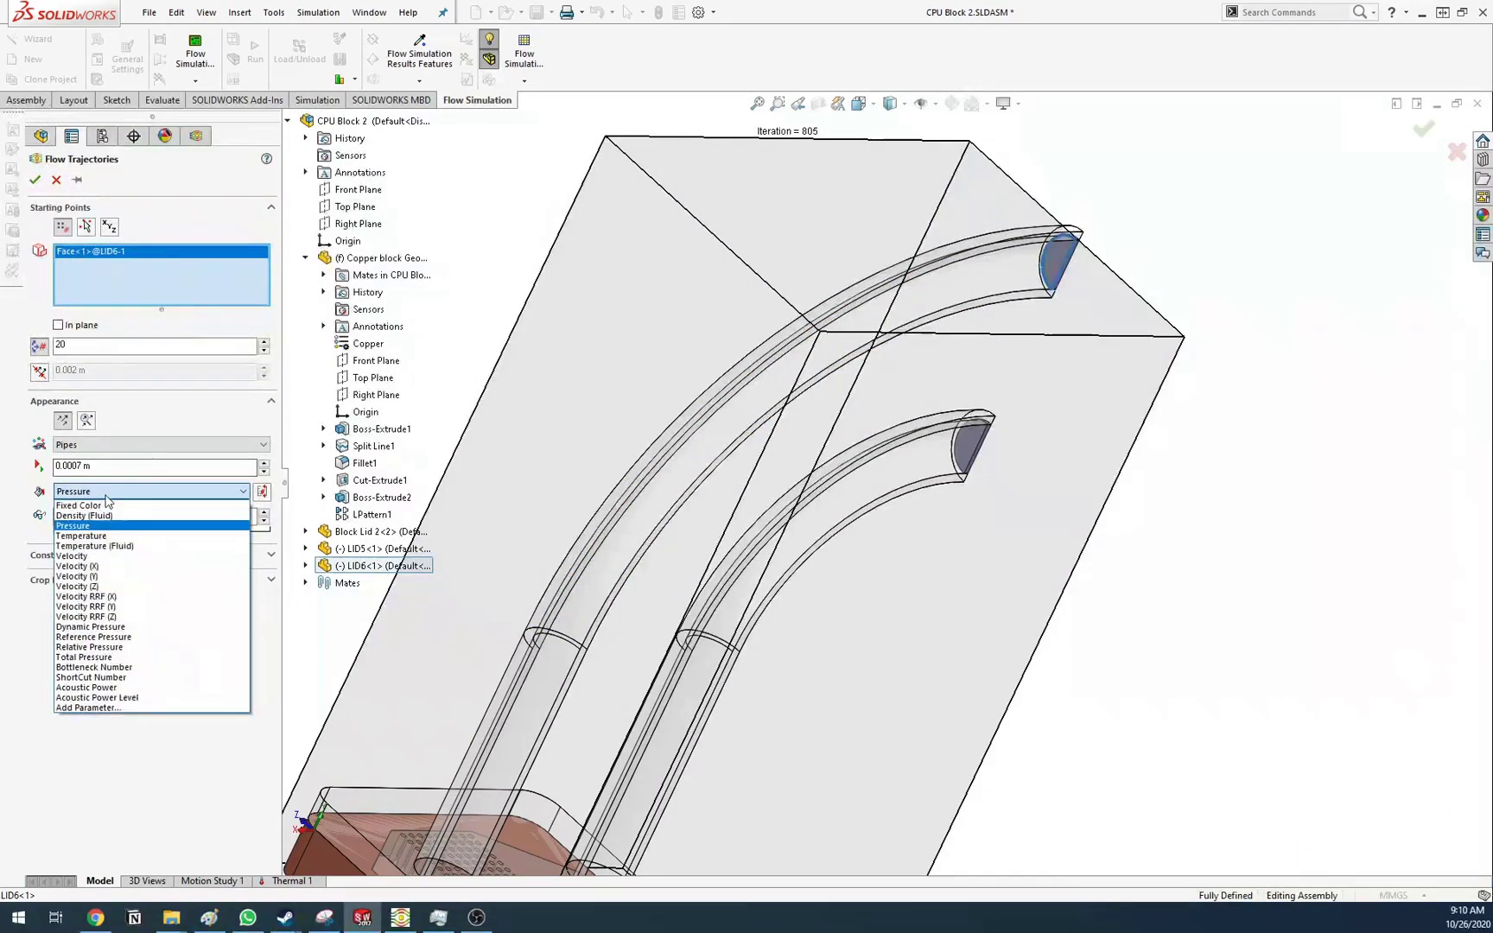
left_click(138, 708)
left_click(533, 656)
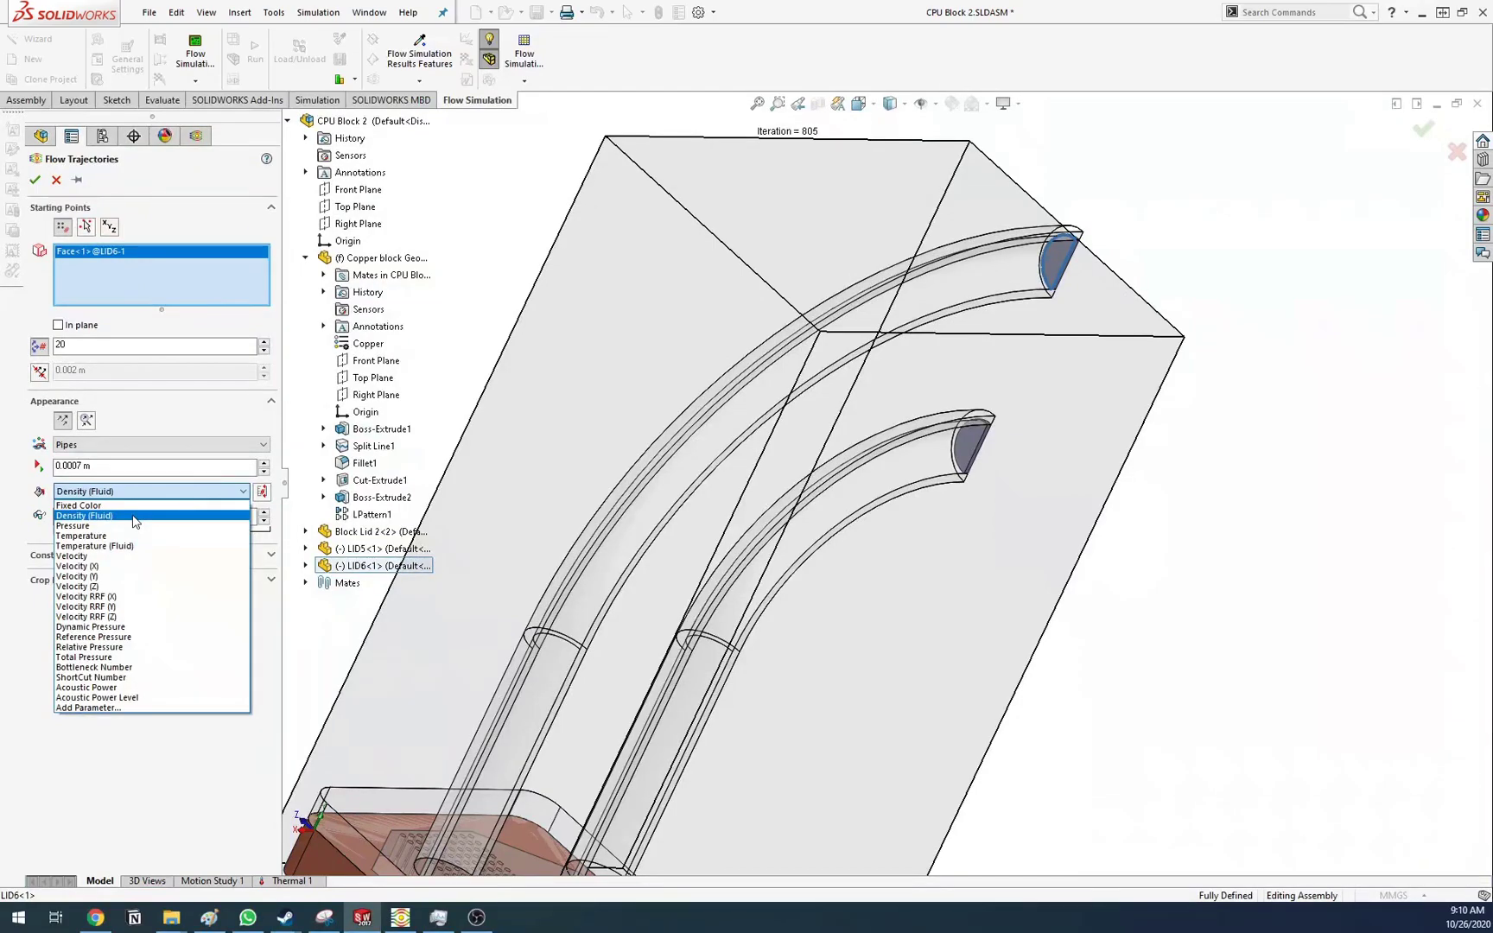
left_click(147, 668)
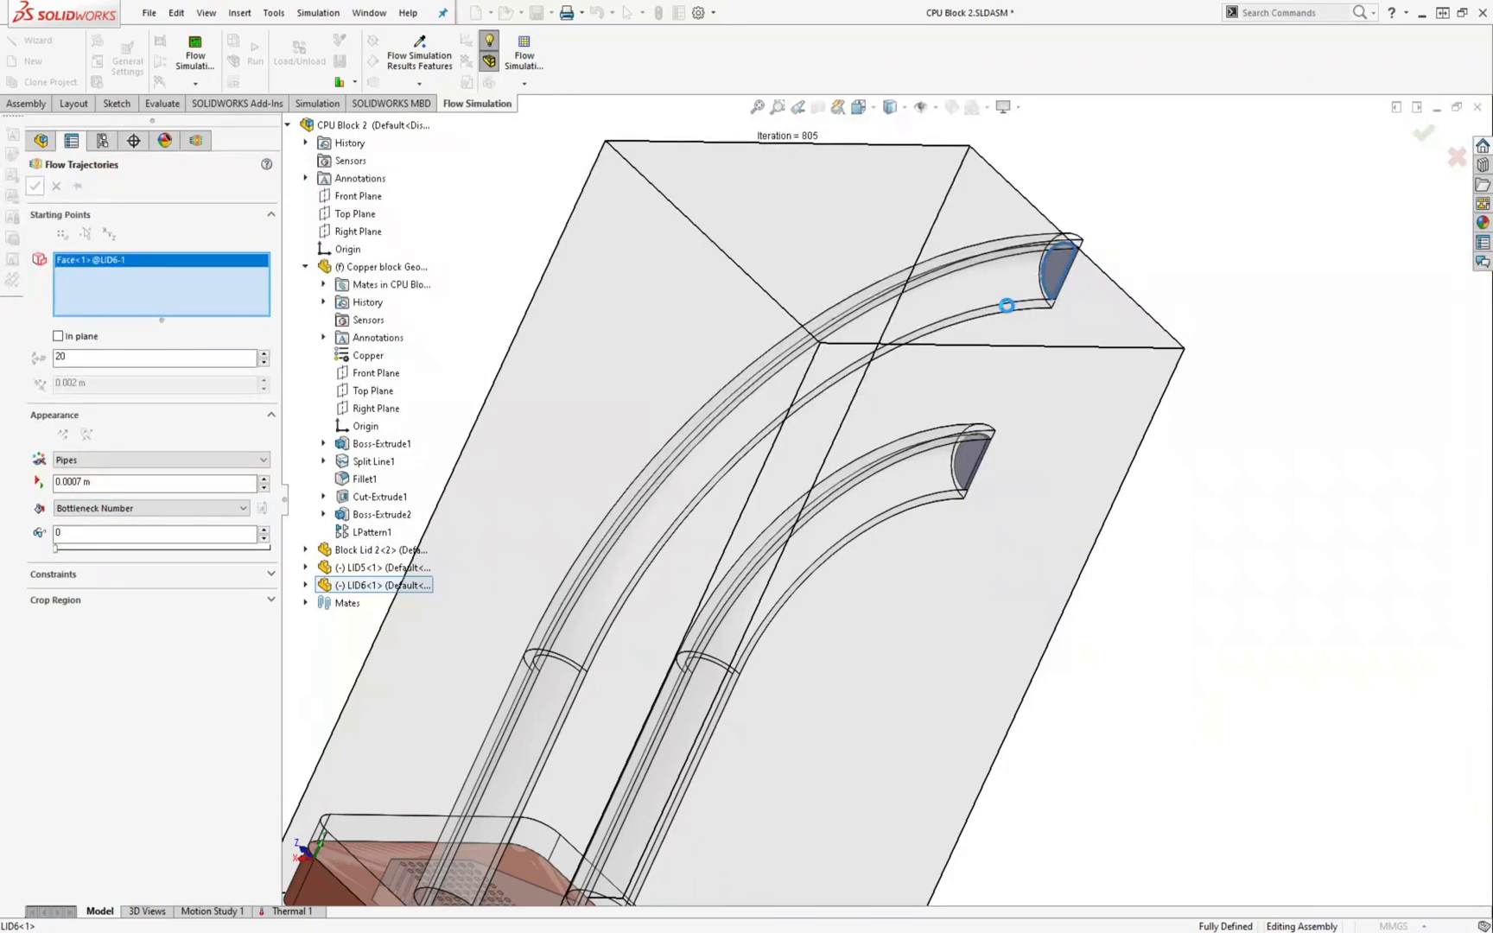
key("Return")
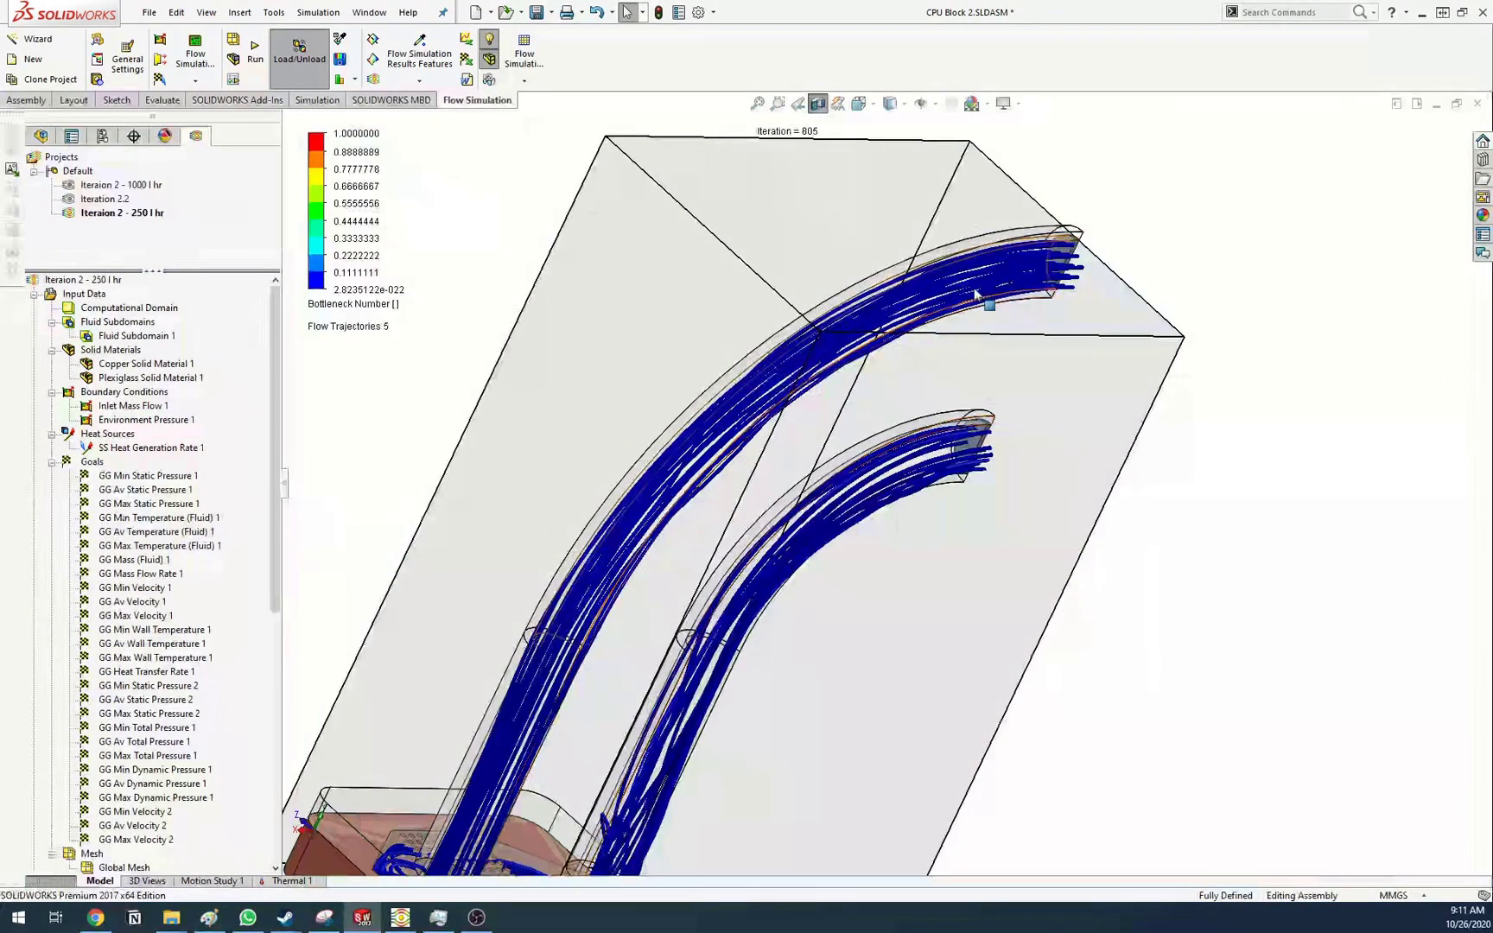
Examine the Bottleneck Number trajectories around the block's pins and hide Flow Trajectories 5
middle_click_drag(990, 303, 943, 263)
scroll(944, 262, "up", 2)
scroll(717, 759, "down", 5)
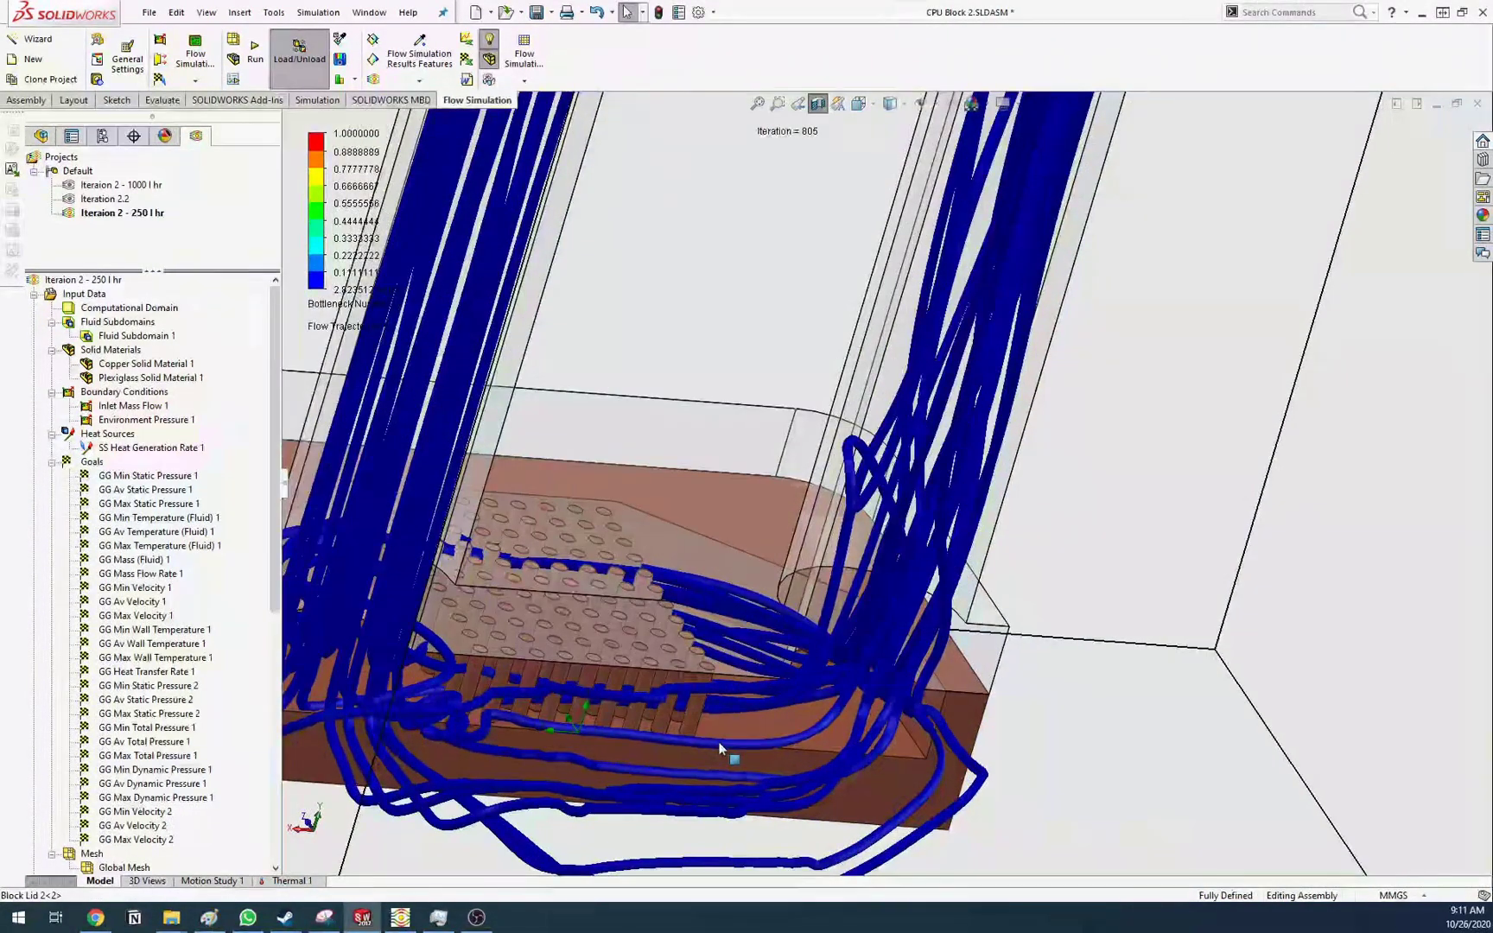
scroll(719, 742, "up", 6)
scroll(108, 681, "down", 7)
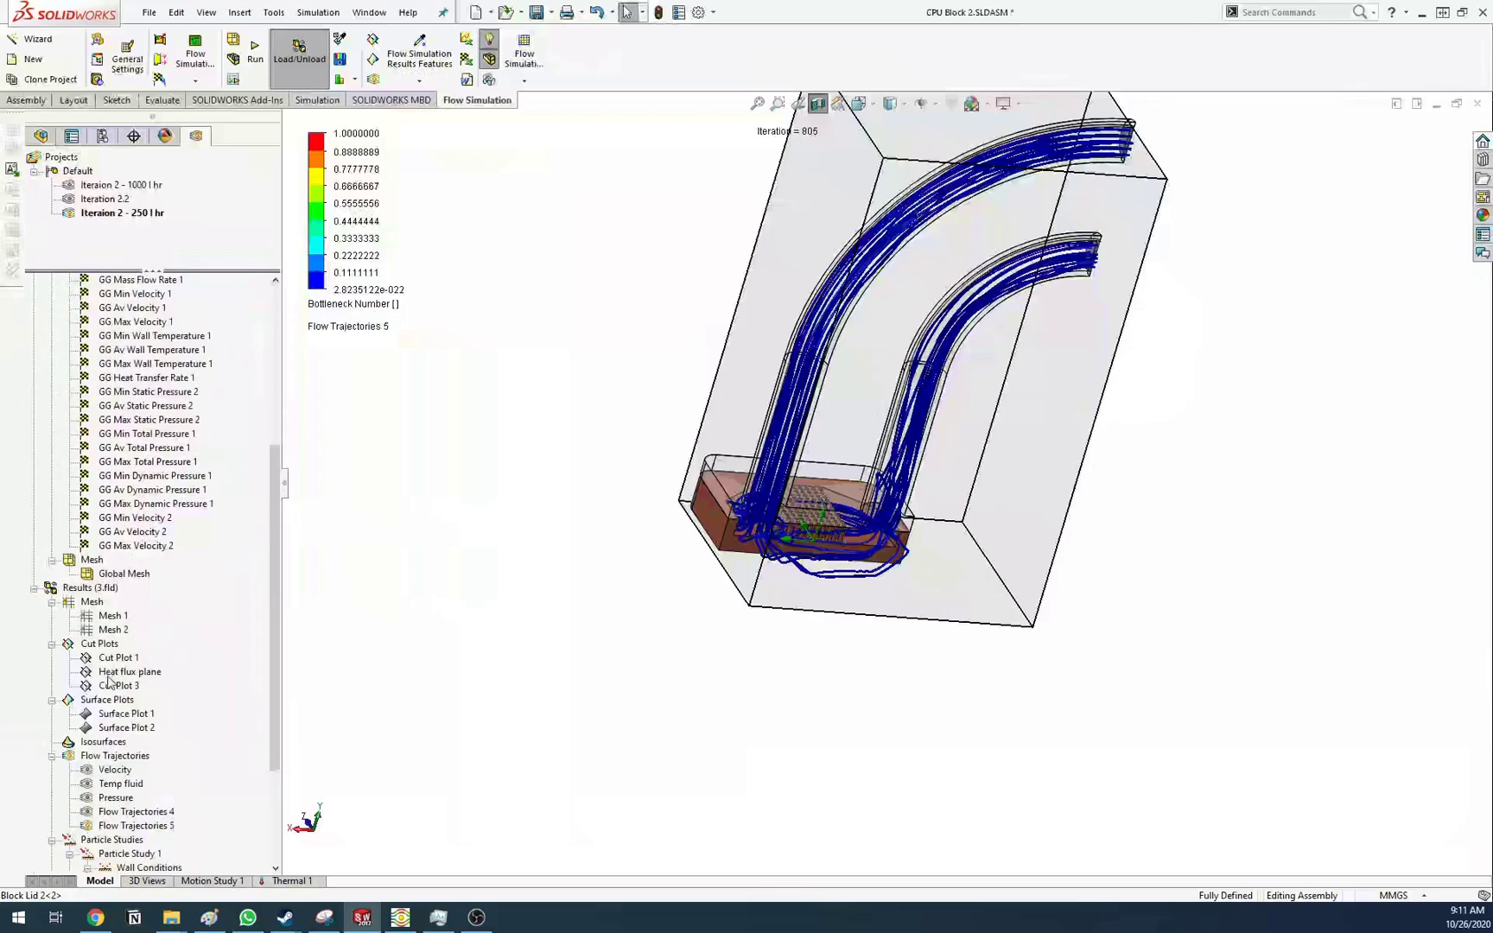
scroll(108, 687, "down", 1)
left_click(113, 770)
right_click(111, 777)
right_click(104, 785)
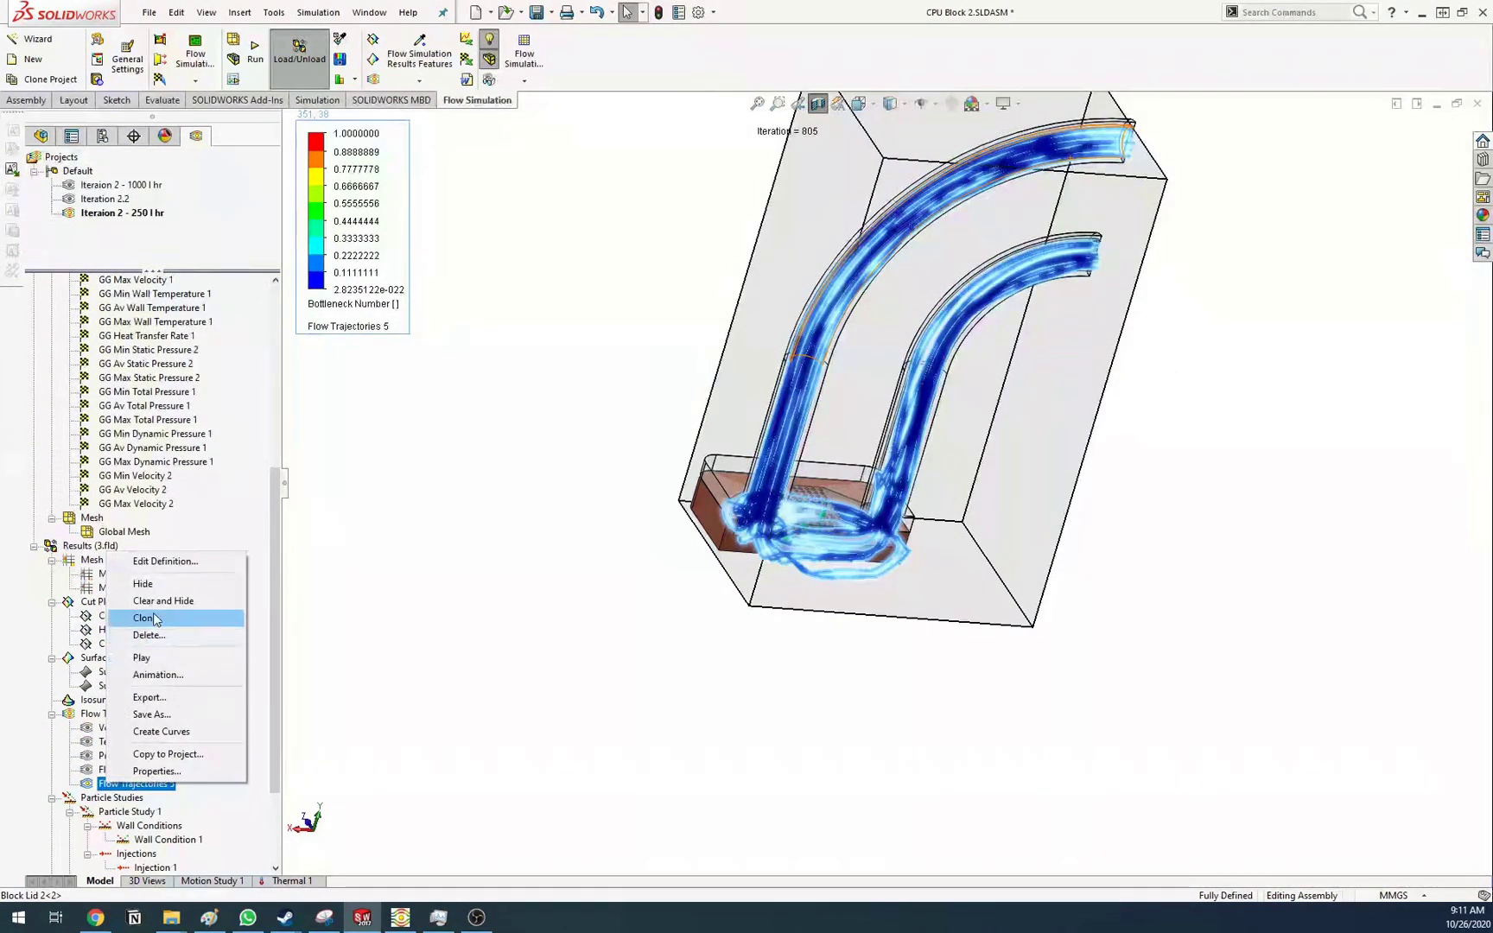
left_click(166, 585)
middle_click_drag(912, 500, 857, 707, "ctrl")
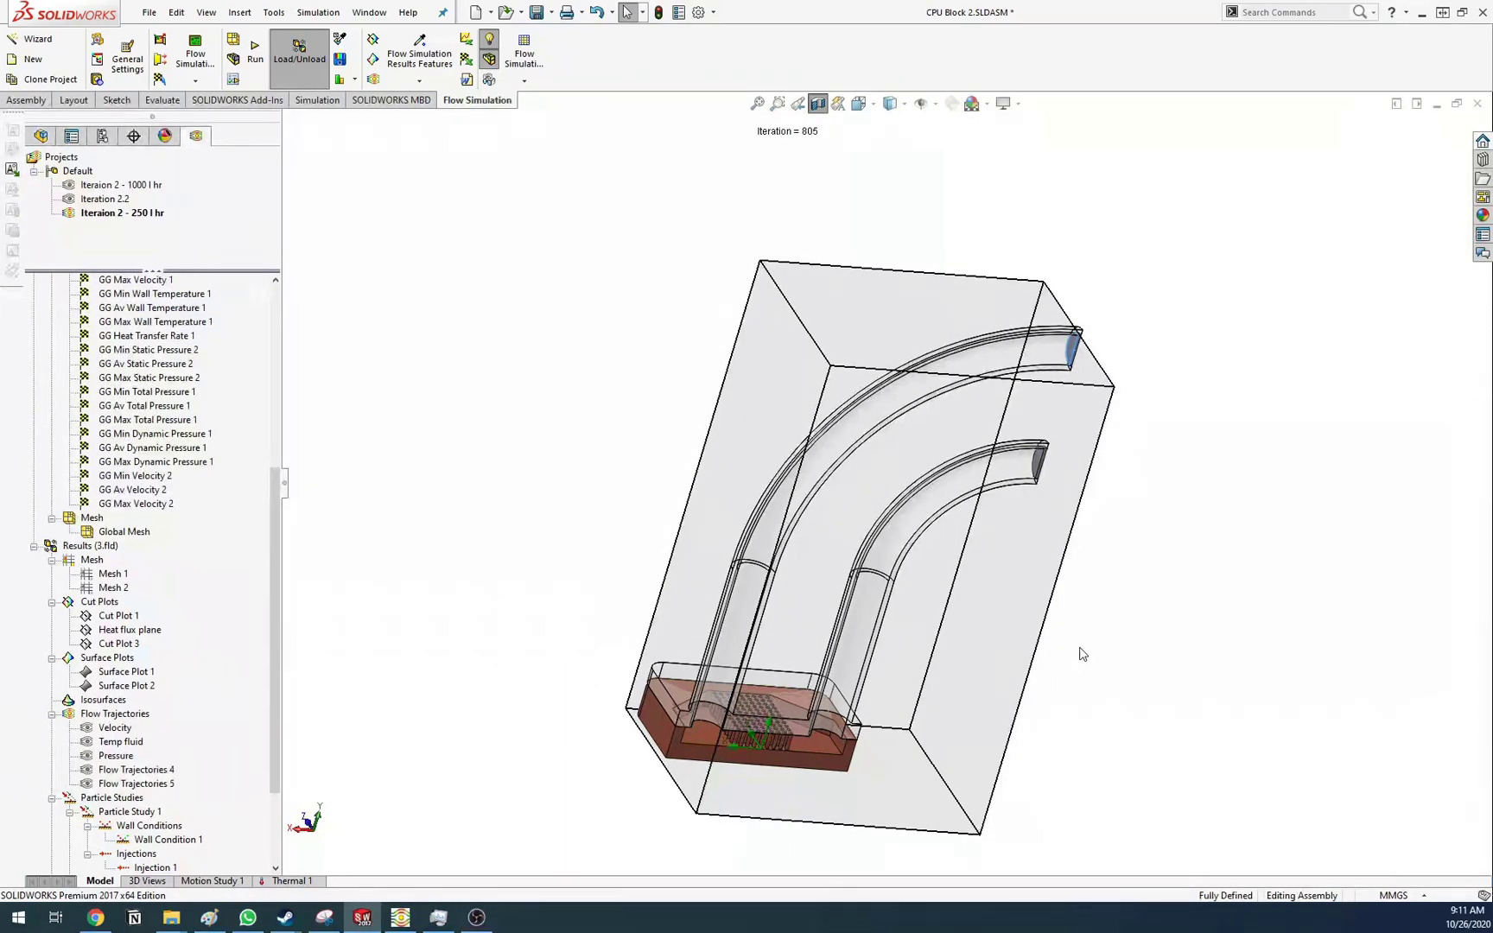
middle_click_drag(475, 396, 473, 453)
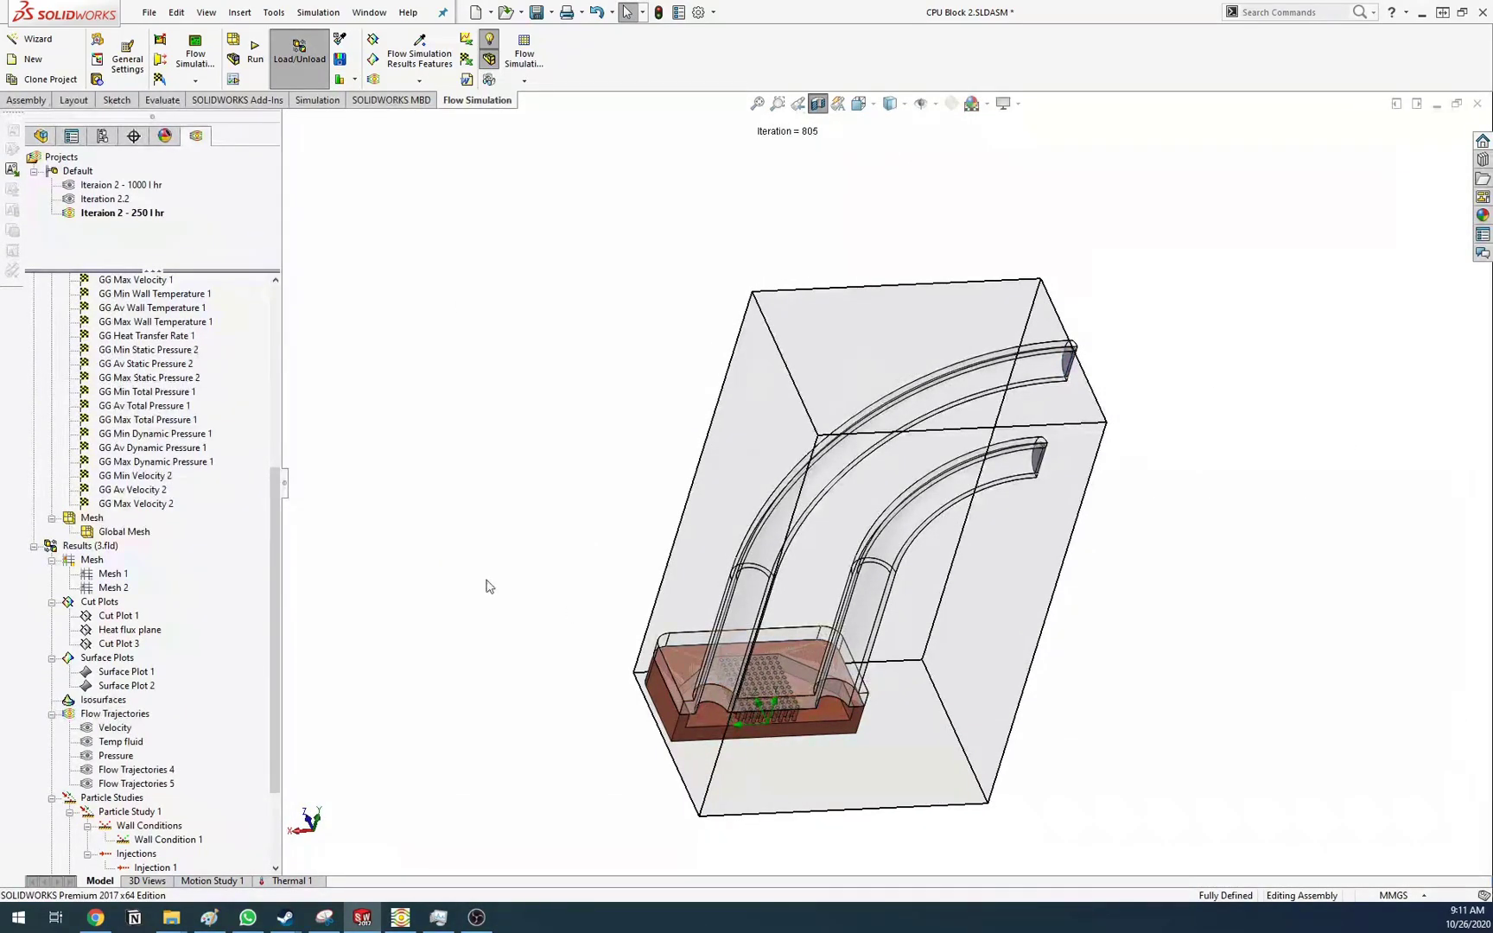
scroll(176, 670, "down", 3)
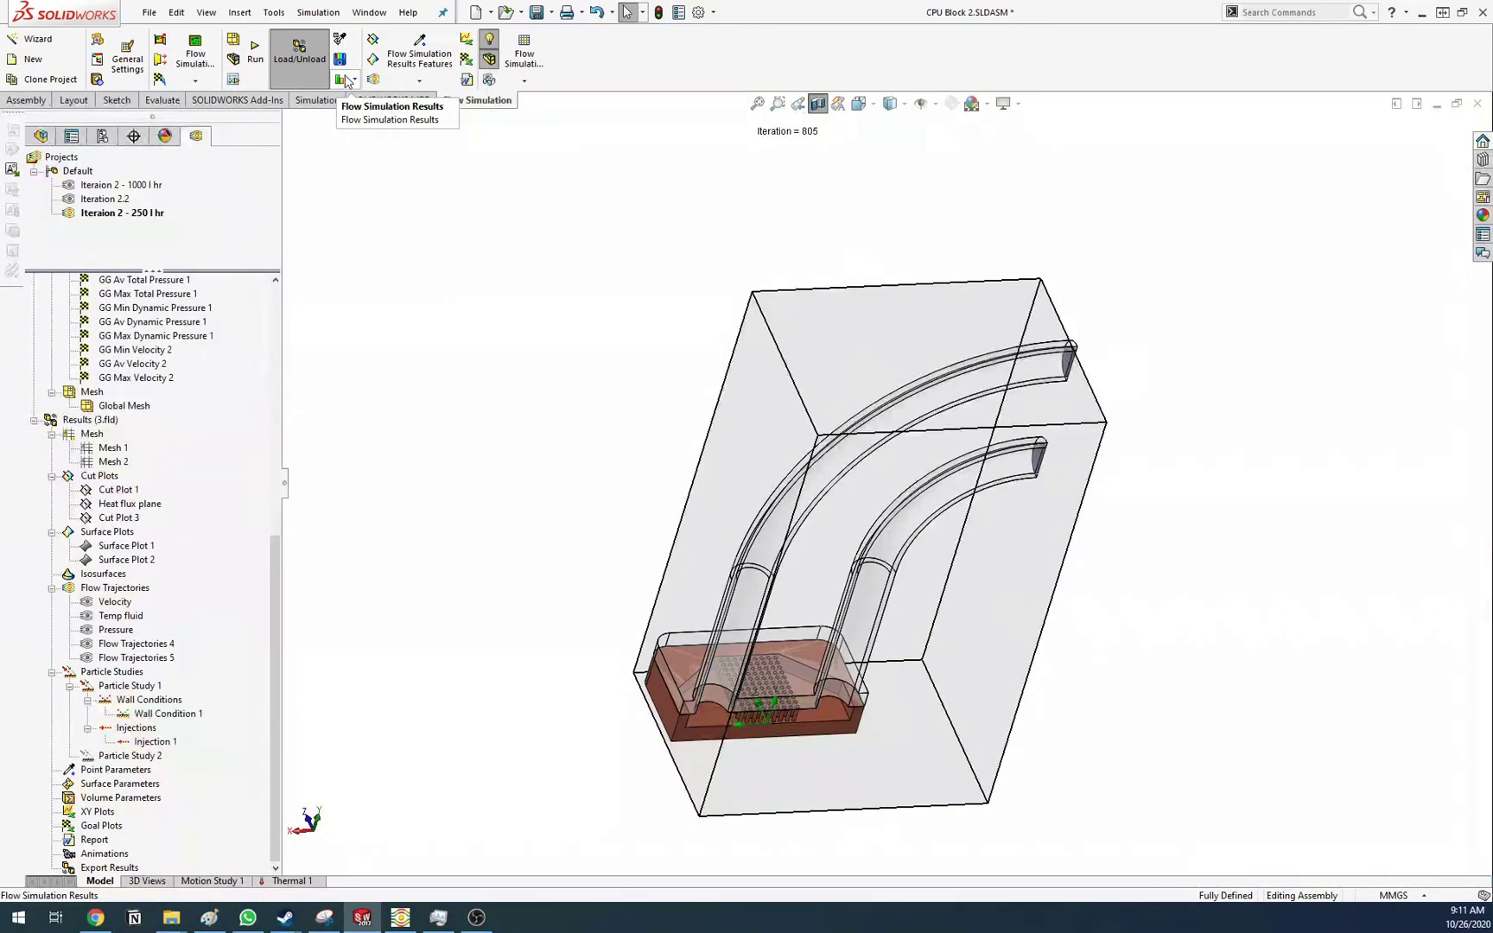
left_click(524, 65)
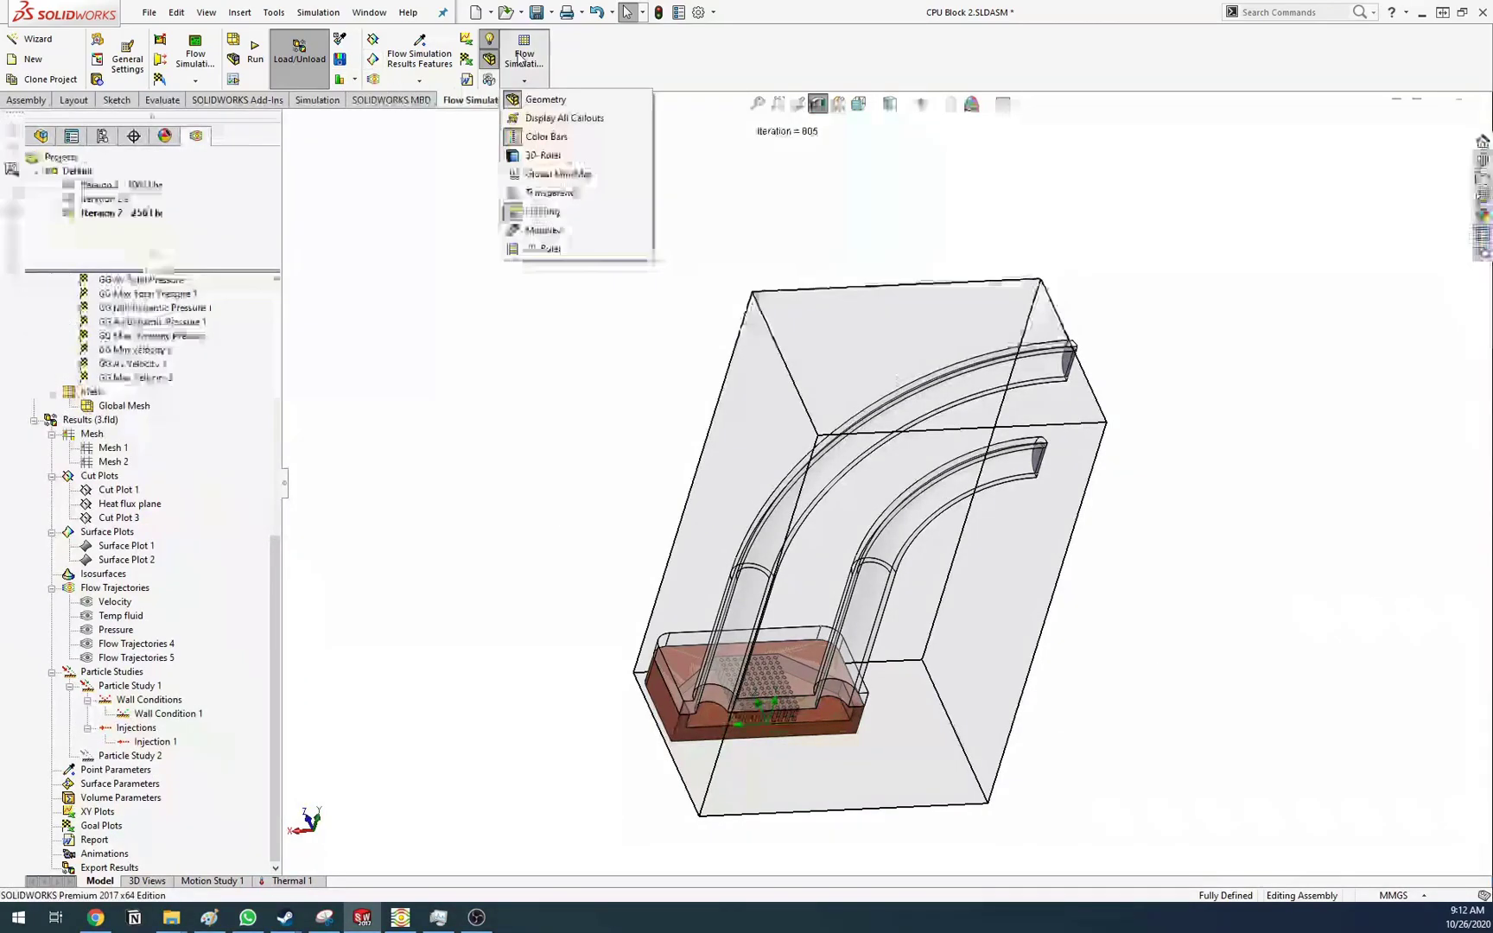
left_click(444, 208)
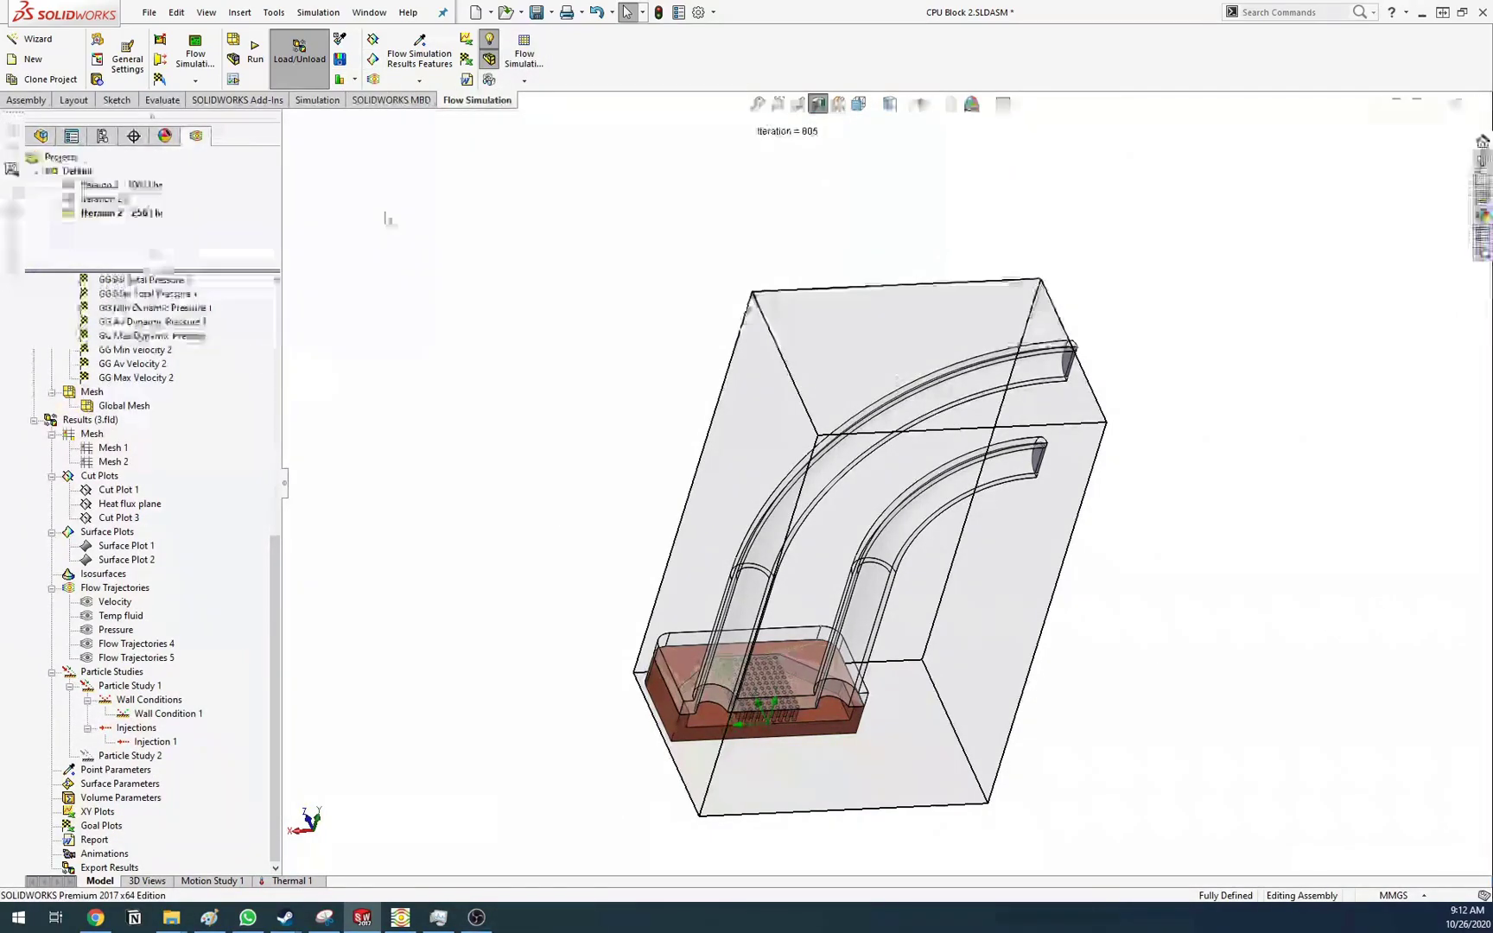
scroll(205, 460, "up", 4)
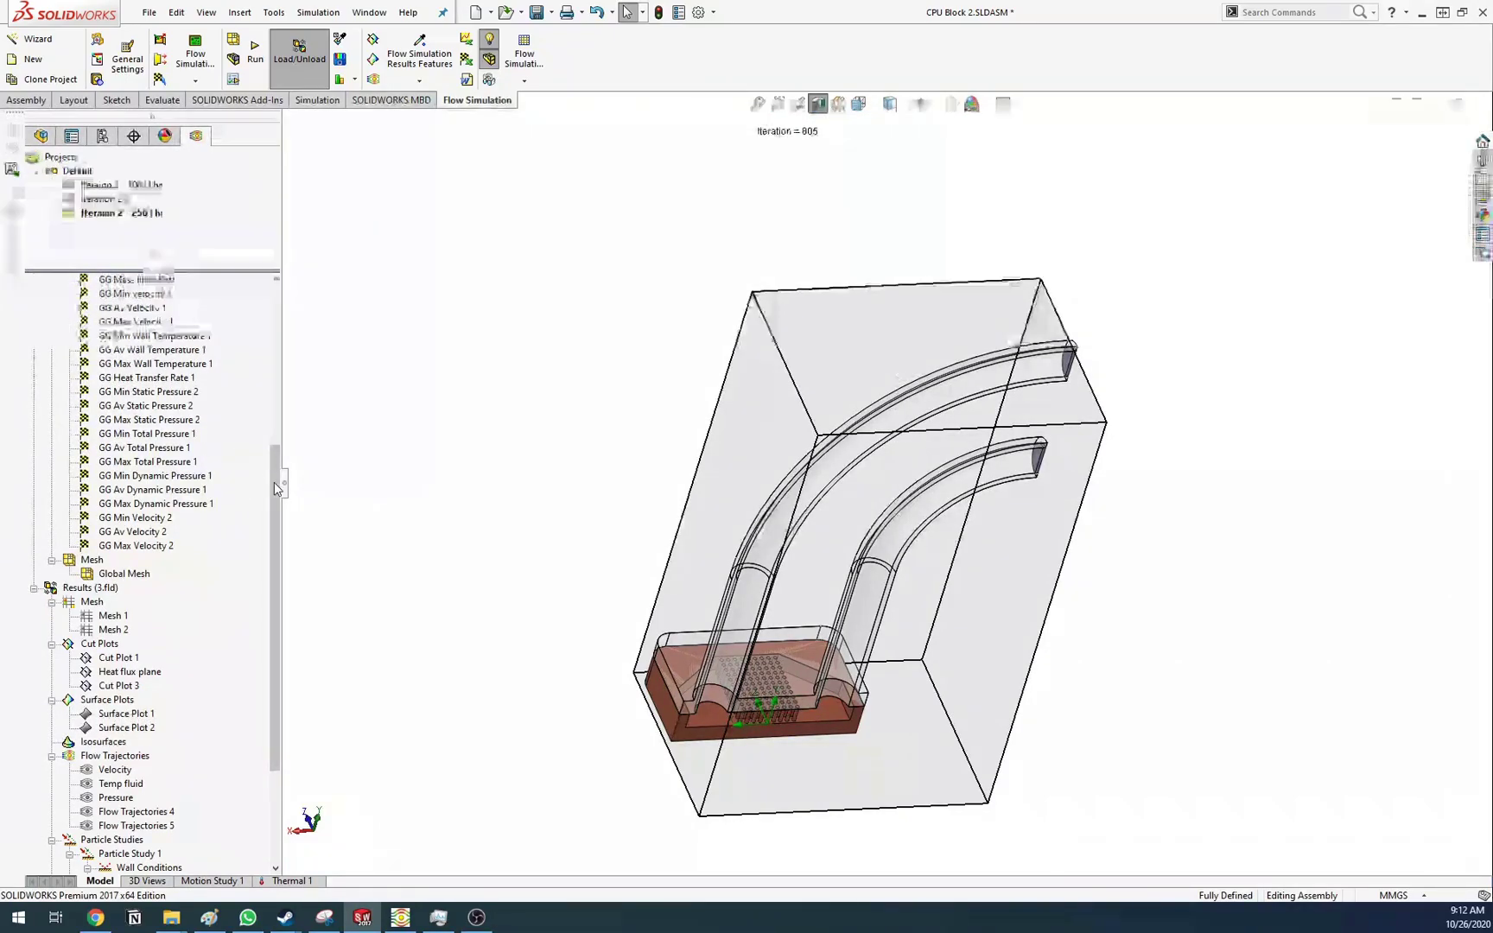
left_click_drag(278, 510, 275, 350)
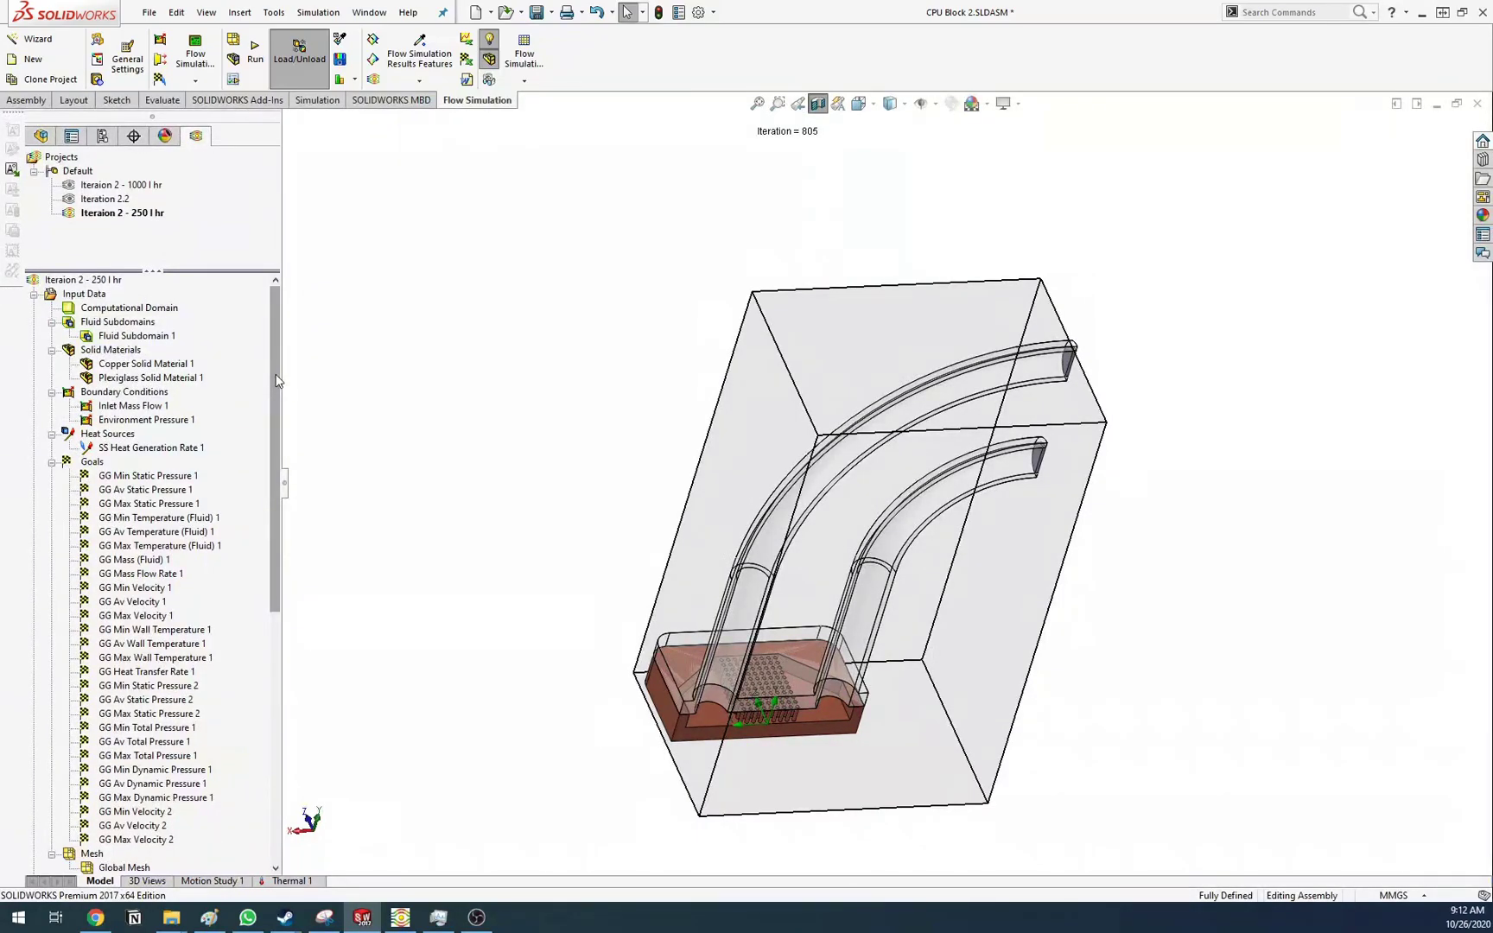
Show the Temp fluid flow trajectories plot
scroll(172, 518, "down", 9)
right_click(114, 700)
left_click(151, 500)
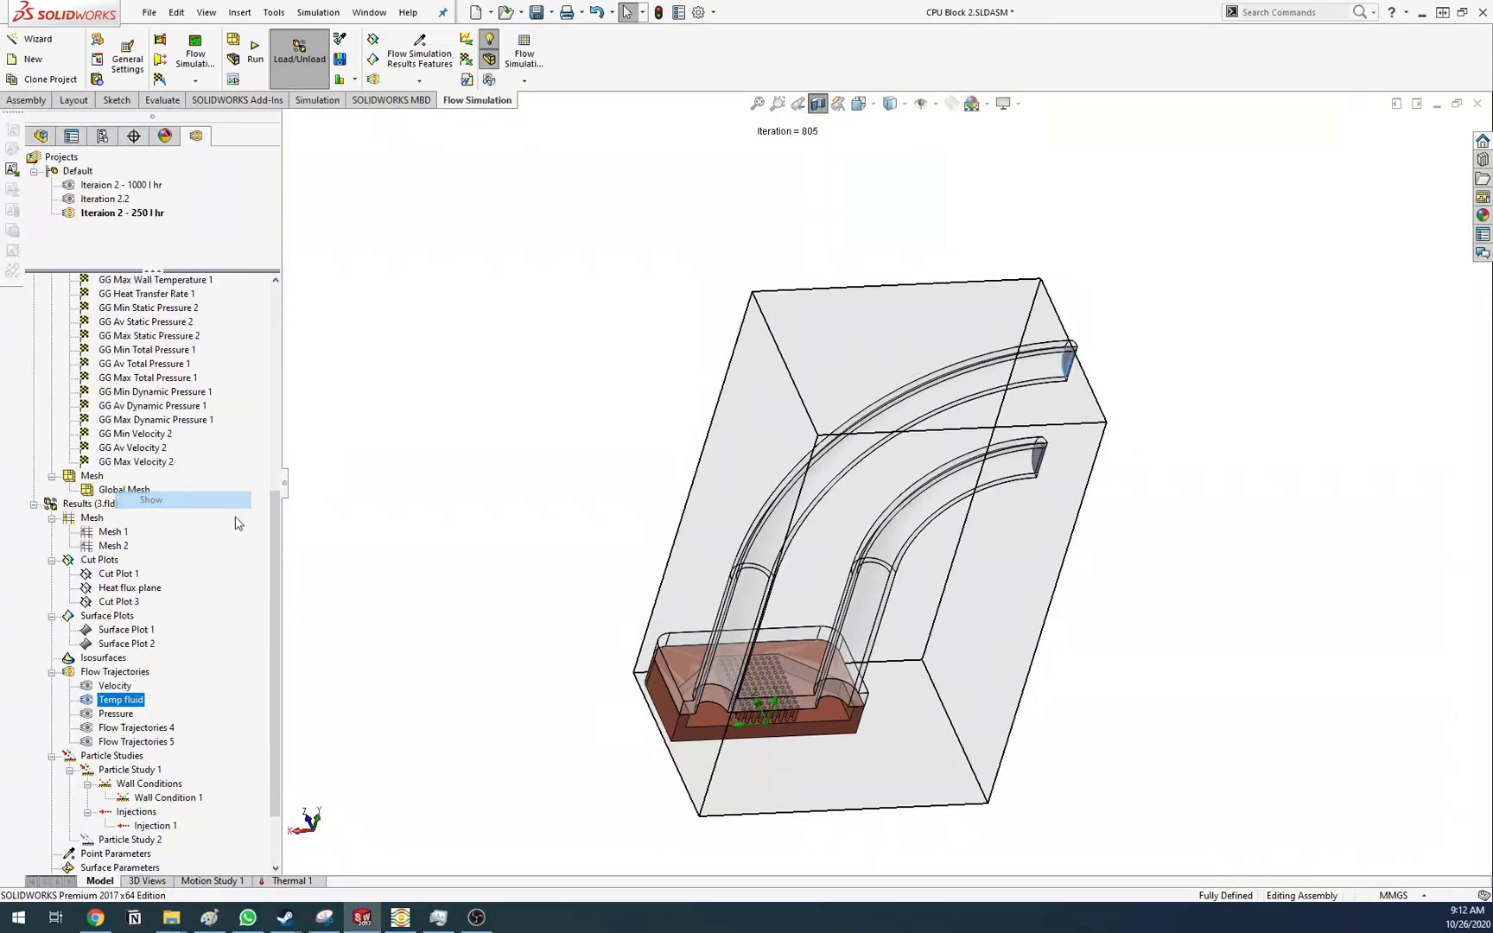
Examine the fluid temperature distribution along both tubes and through the copper block's pin area
middle_click_drag(583, 586, 567, 573)
scroll(992, 462, "down", 6)
middle_click_drag(992, 463, 910, 533)
scroll(909, 533, "up", 7)
scroll(853, 662, "down", 8)
middle_click_drag(853, 661, 853, 829)
scroll(889, 371, "up", 4)
scroll(915, 622, "up", 2)
middle_click_drag(915, 622, 991, 254)
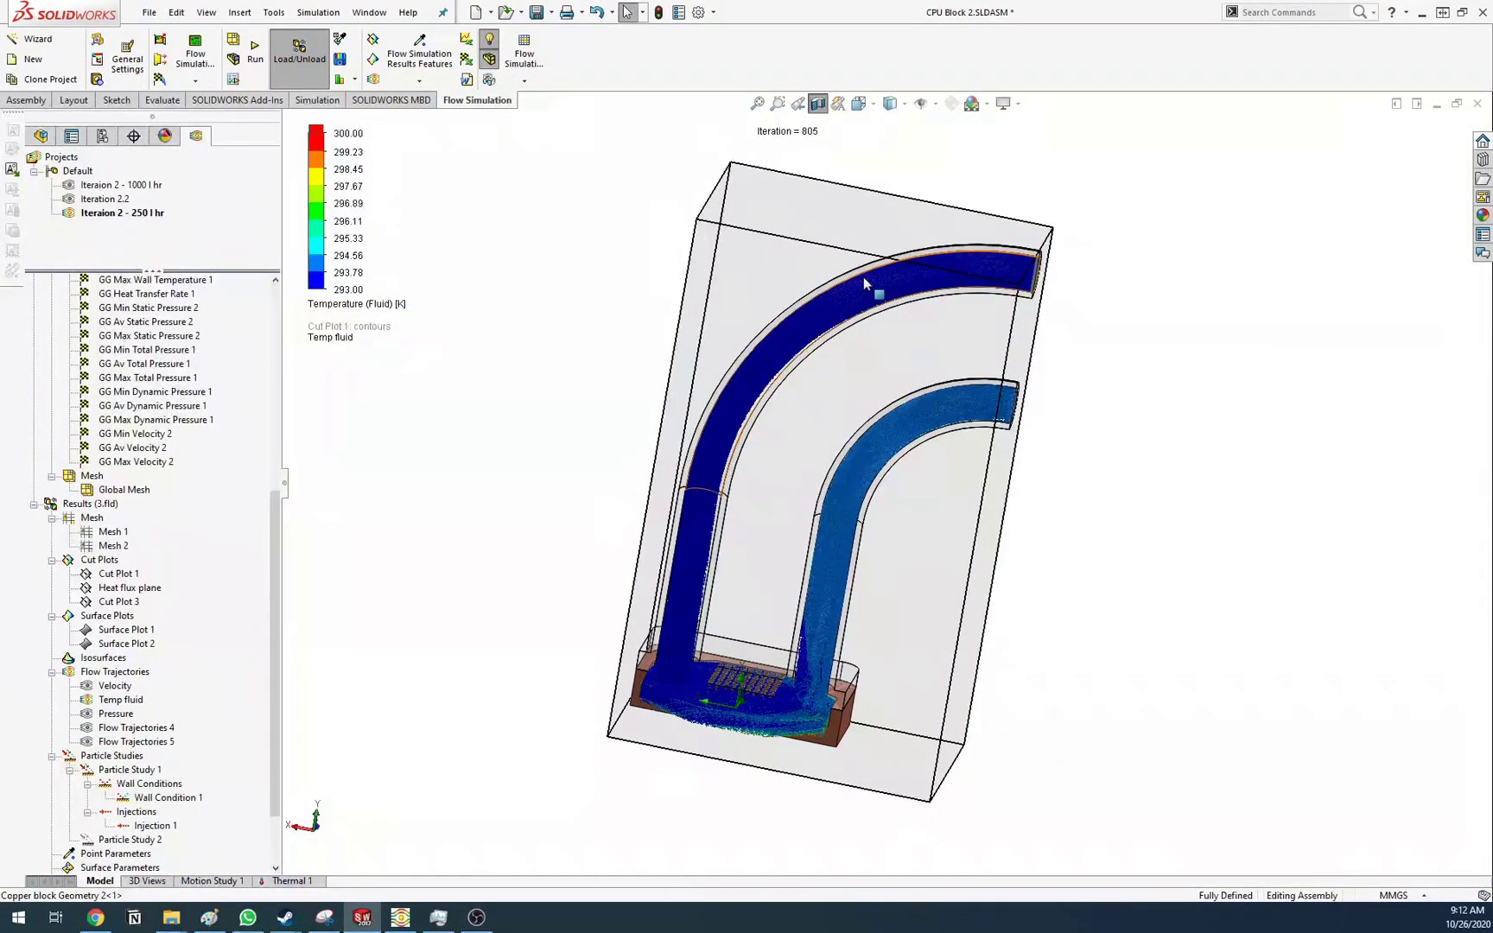
Probe the fluid temperature near the open end of the shorter tube in the Temp fluid plot
middle_click_drag(915, 269, 943, 317)
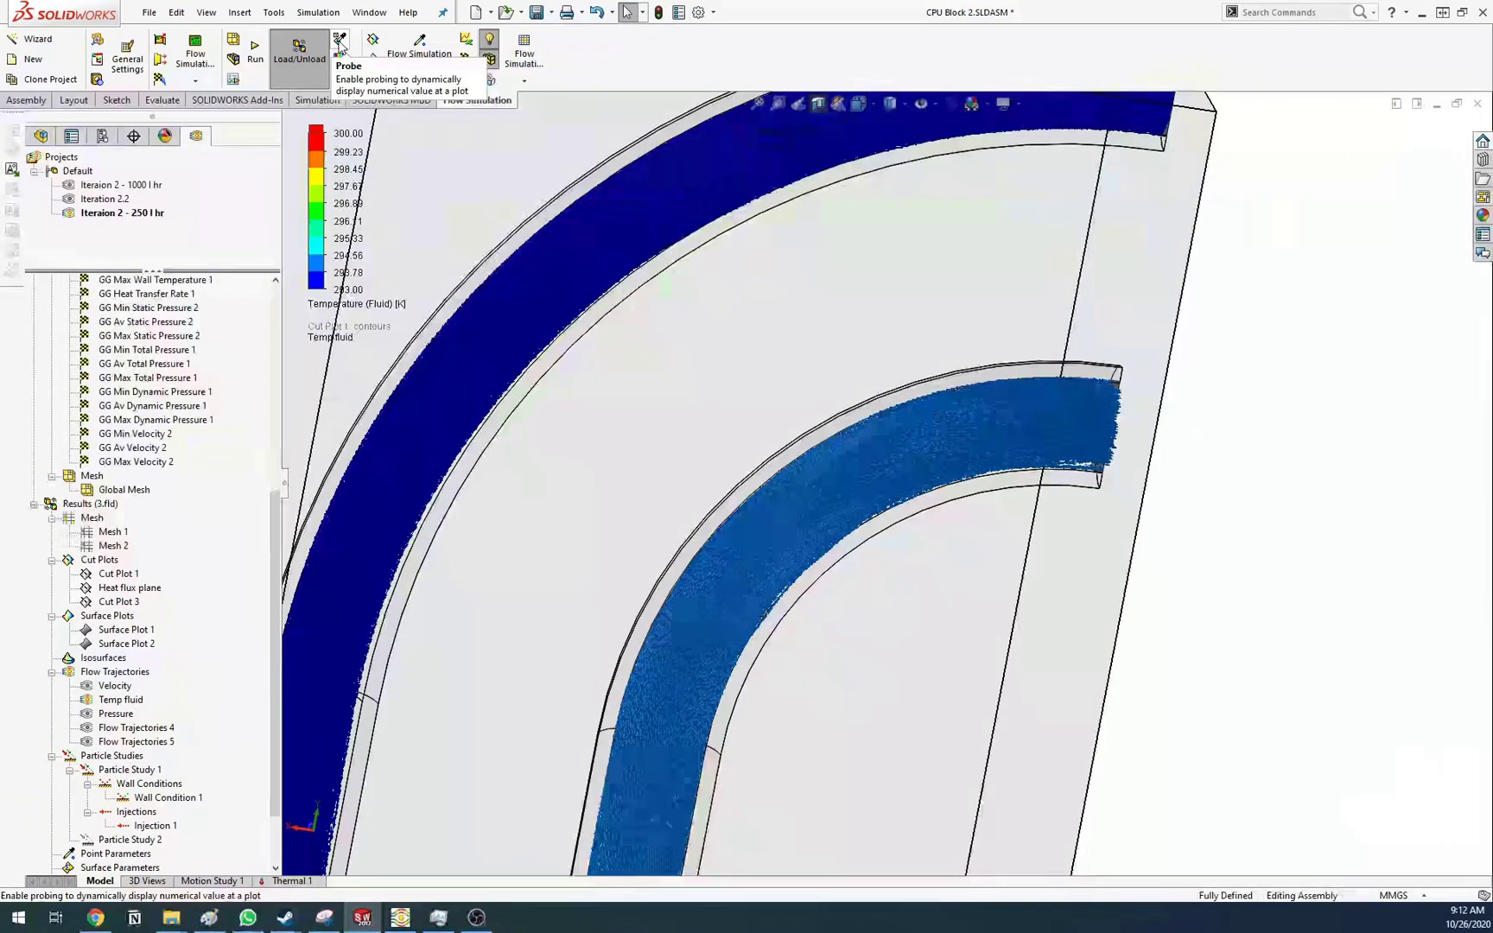
left_click(340, 39)
left_click(419, 80)
left_click(1090, 416)
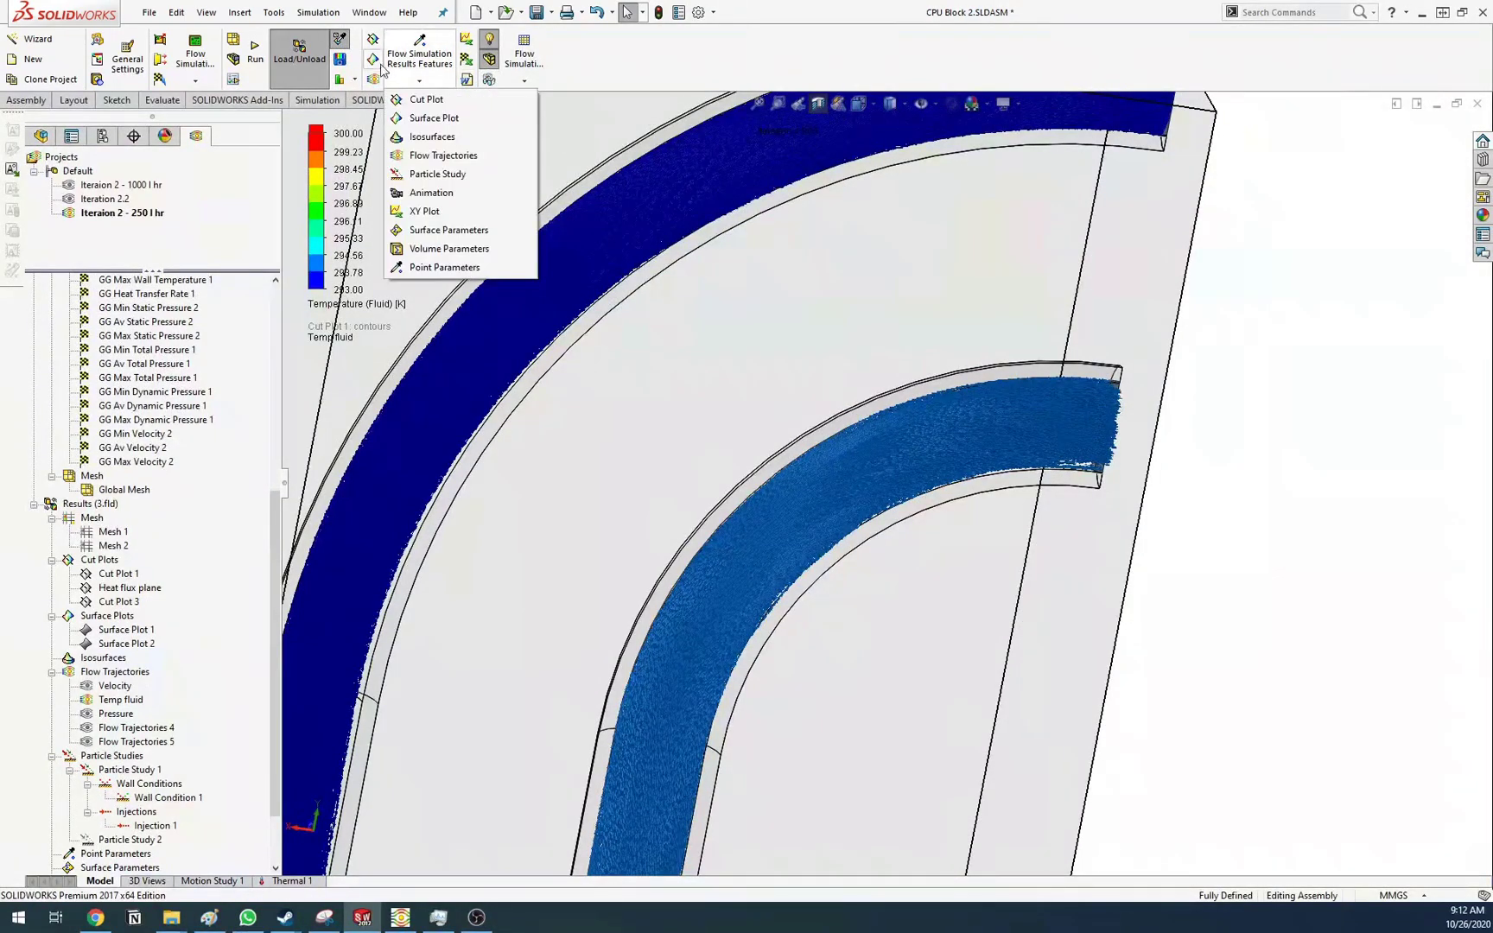
left_click(1053, 412)
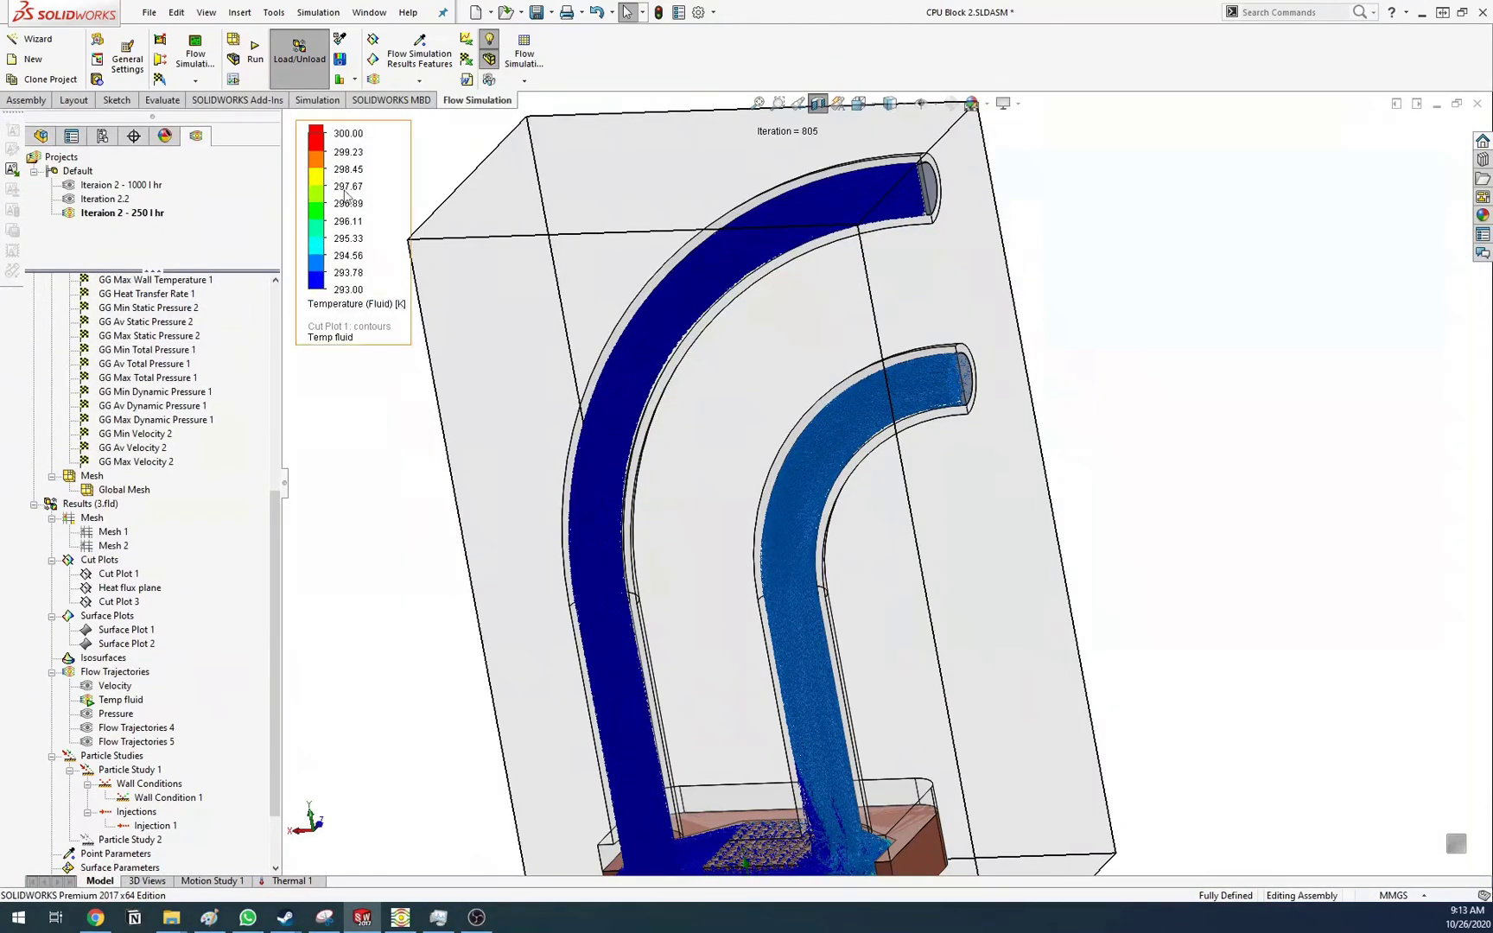
Delete Particle Study 1 from the particle studies in the results
right_click(108, 762)
right_click(106, 756)
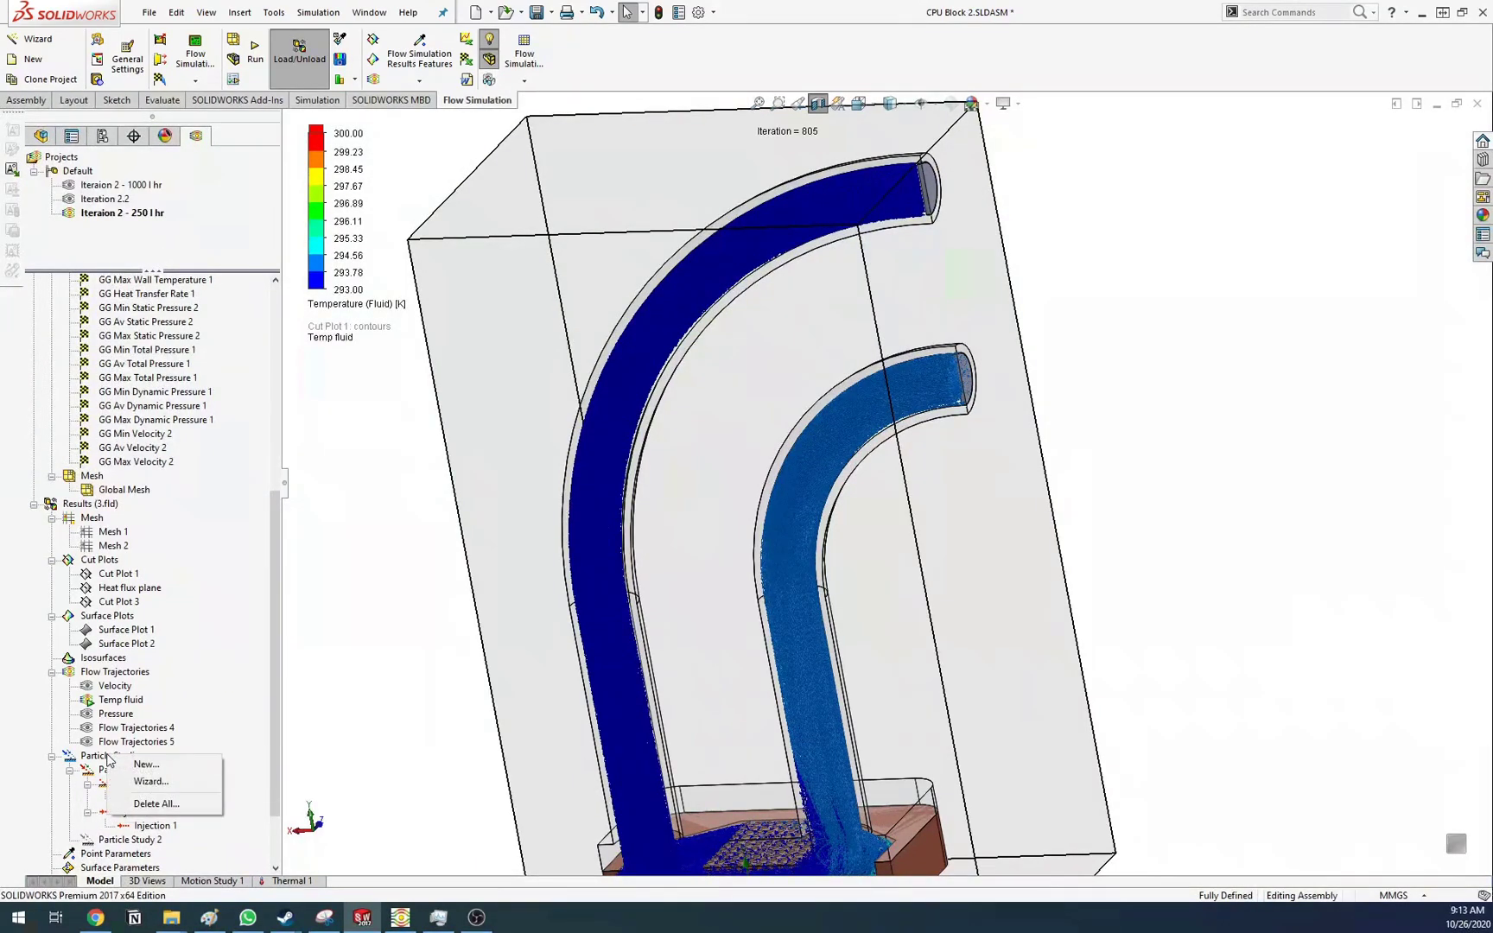
left_click(94, 770)
right_click(96, 769)
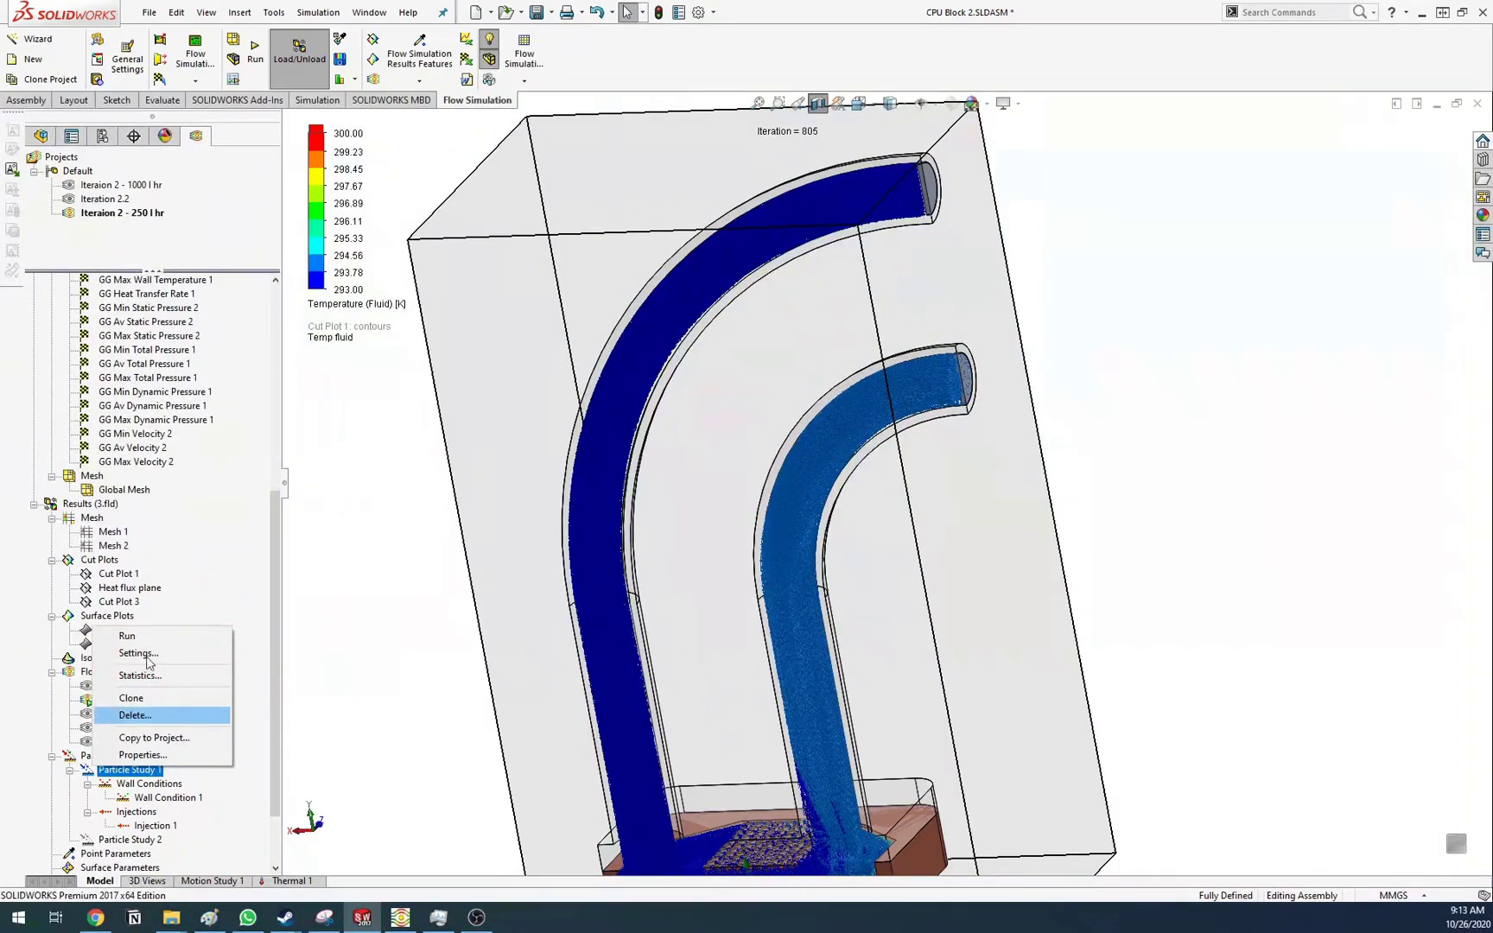
left_click(176, 714)
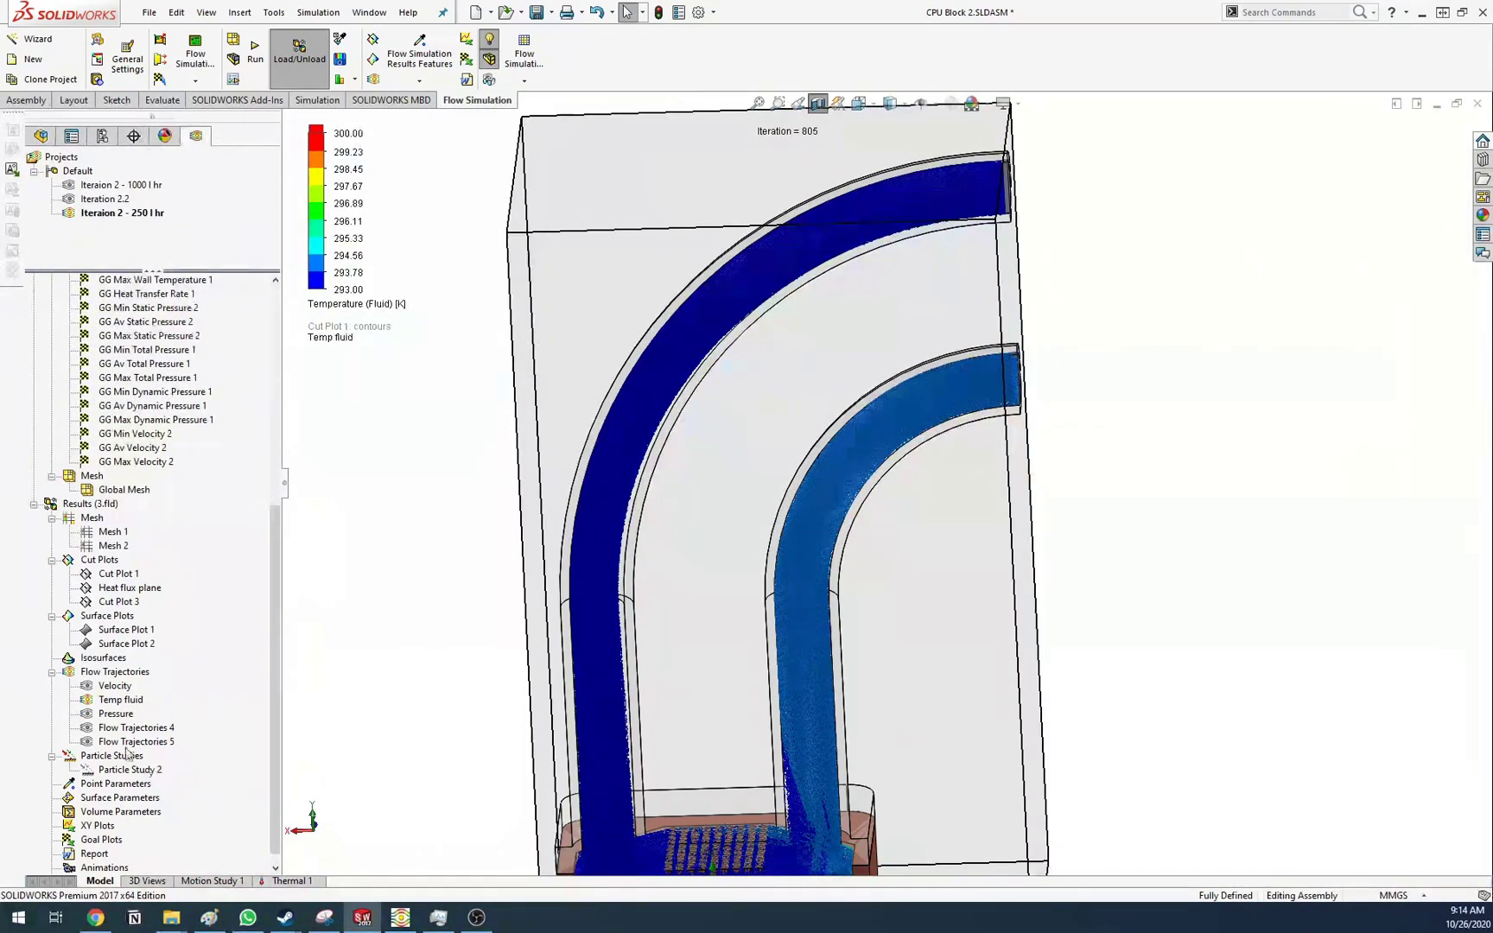
Start a new flow trajectories plot colored by Temperature (Fluid) and open the choices for its trajectory display style
right_click(98, 701)
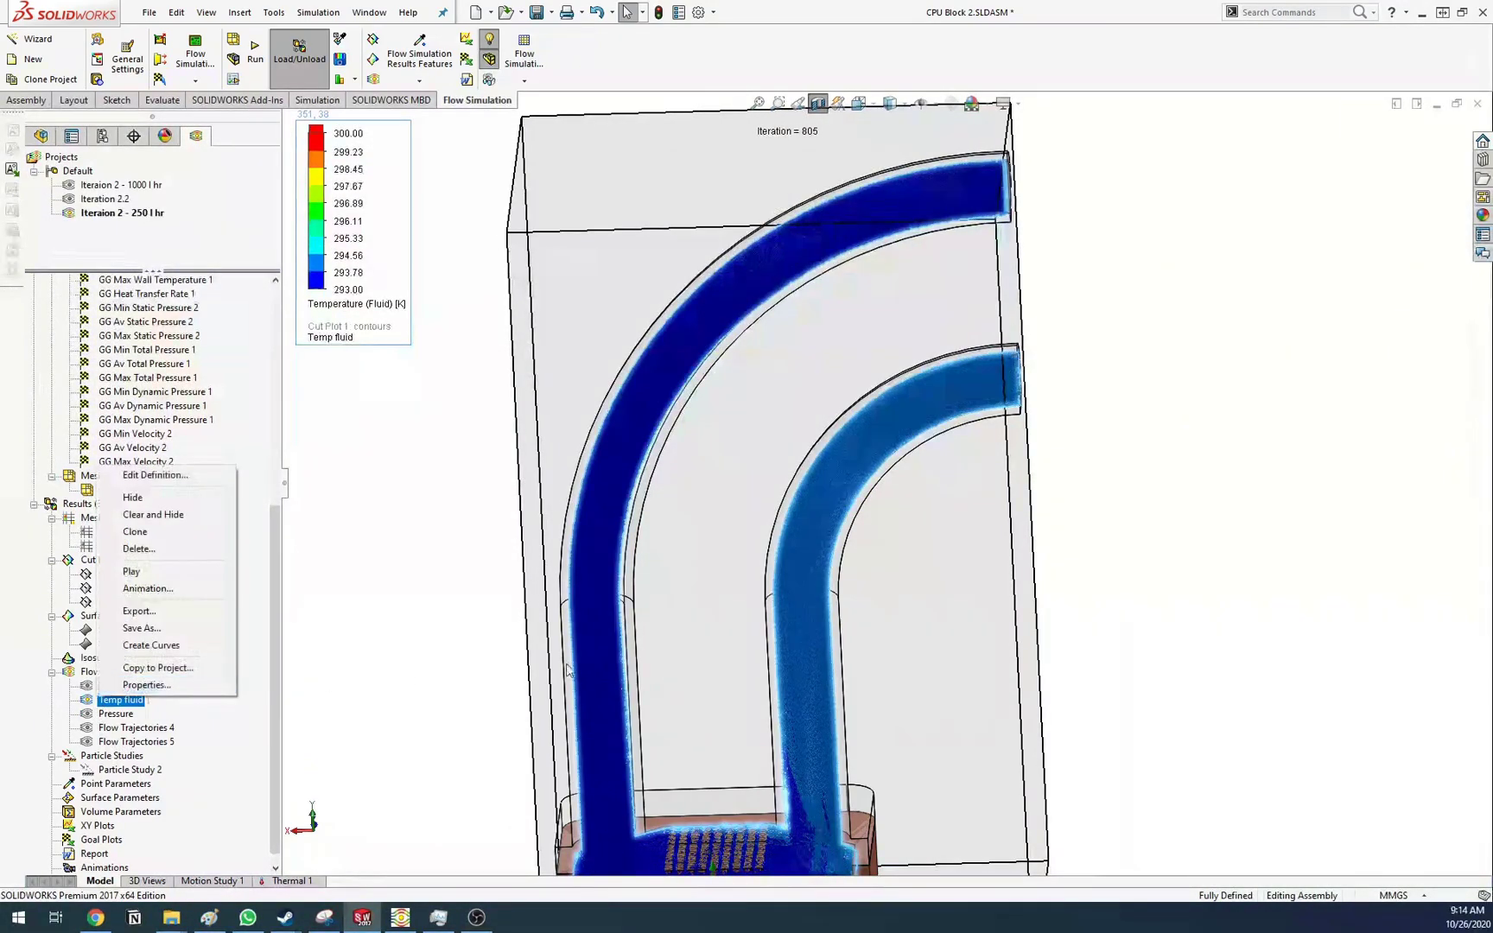
left_click(442, 640)
right_click(117, 672)
left_click(197, 685)
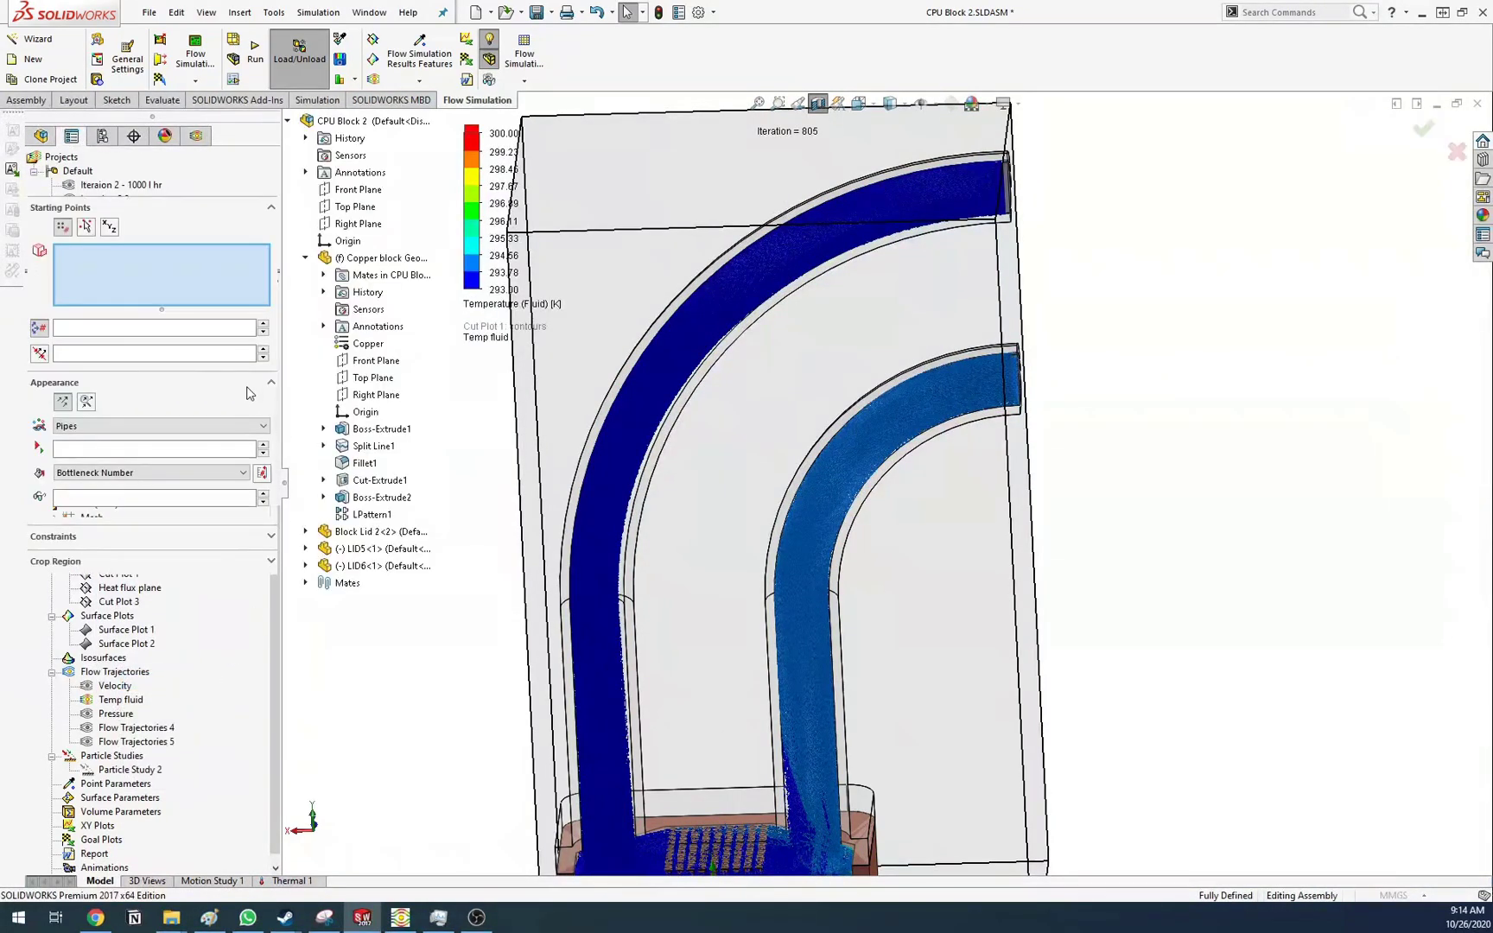
left_click(117, 473)
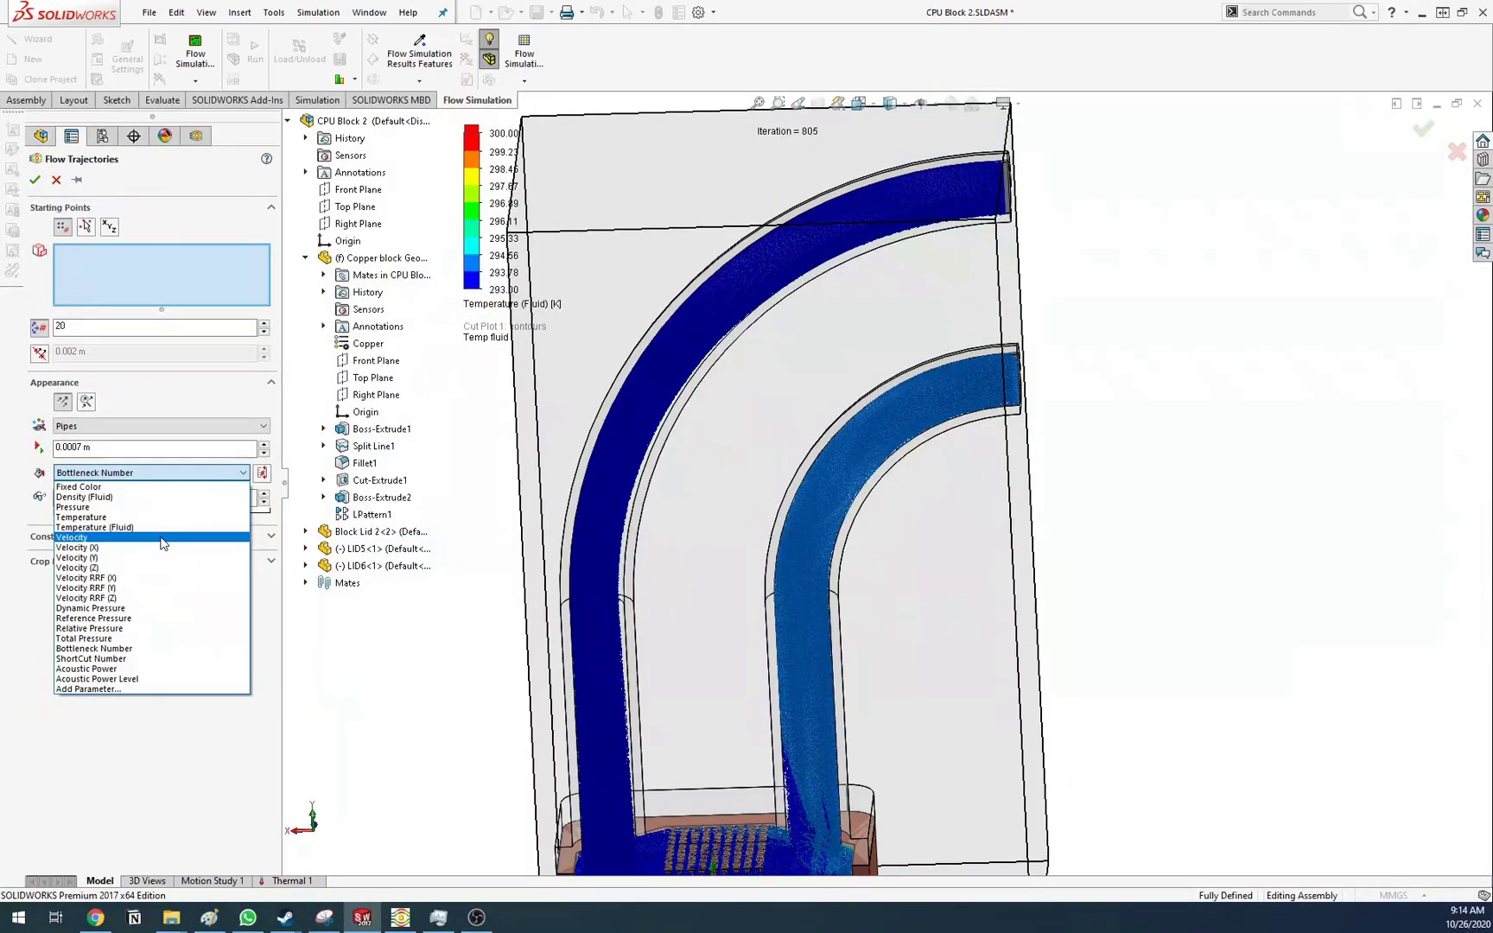
left_click(156, 527)
left_click(162, 427)
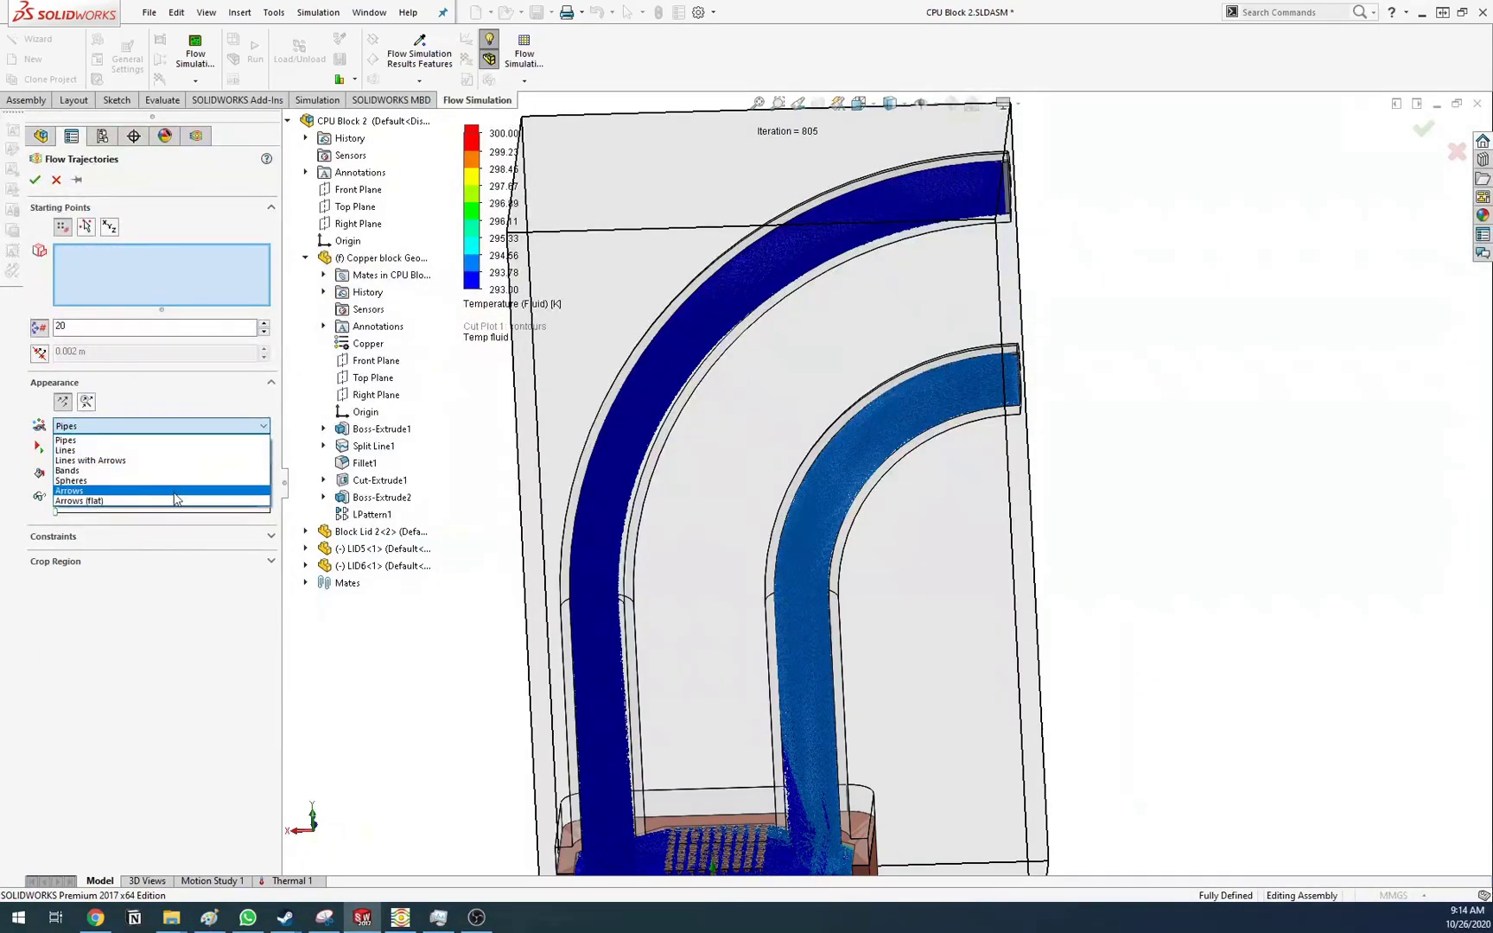